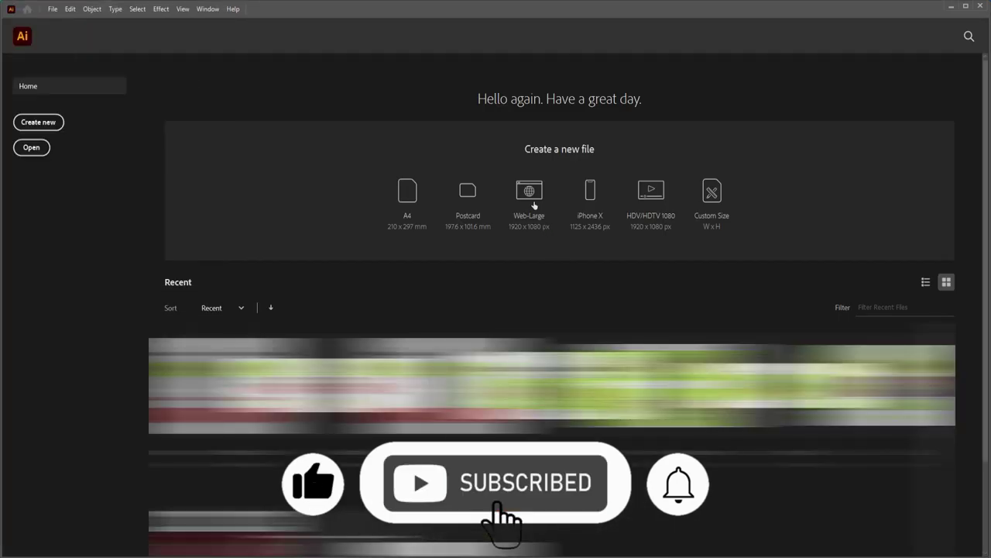
Create a Web-Large 1920 × 1080 px document and zoom out so the whole artboard shows
{"action": "left_click", "coordinate": [532, 200]}
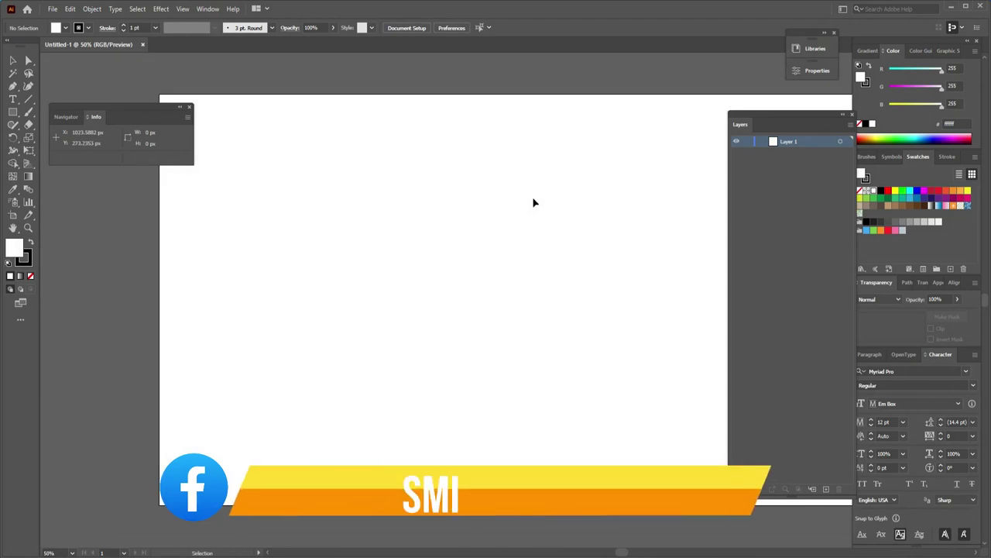
{"action": "left_click_drag", "start_coordinate": [594, 266], "coordinate": [465, 290]}
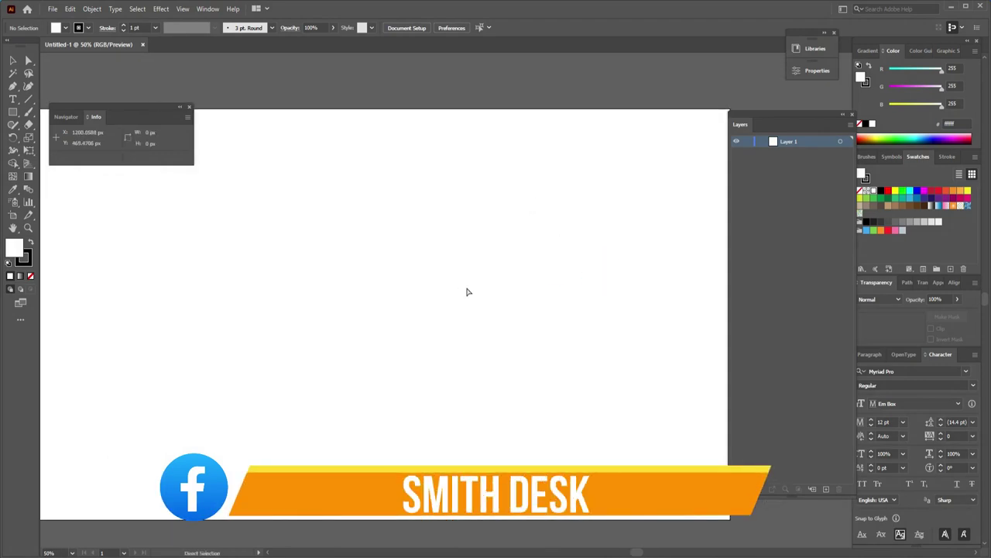
{"action": "key", "text": "ctrl+minus"}
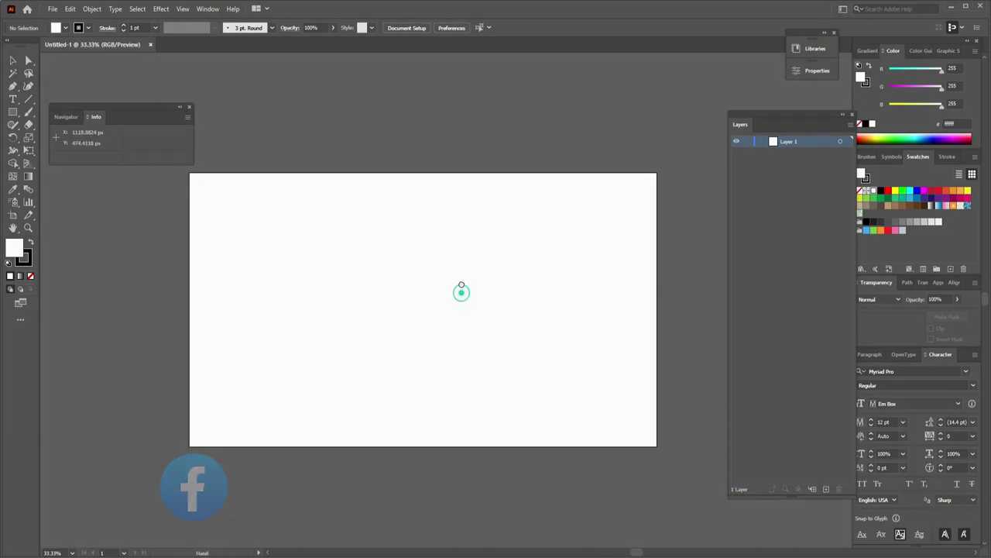
{"action": "mouse_move", "coordinate": [464, 292]}
{"action": "left_mouse_down"}
{"action": "mouse_move", "coordinate": [468, 268]}
{"action": "mouse_move", "coordinate": [470, 275]}
{"action": "left_mouse_up"}
{"action": "left_click_drag", "start_coordinate": [136, 107], "coordinate": [133, 65]}
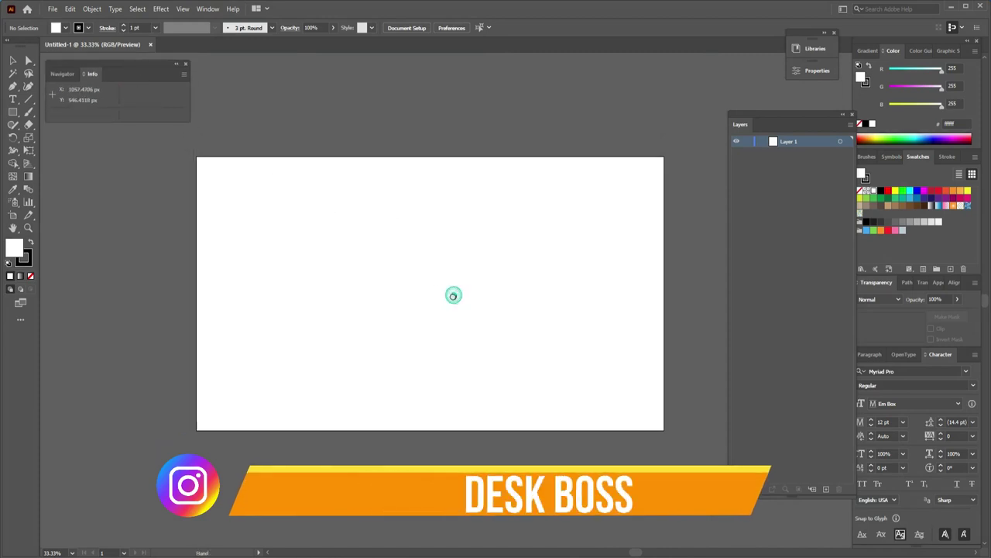
{"action": "left_click_drag", "start_coordinate": [454, 296], "coordinate": [432, 297]}
{"action": "key", "text": "v"}
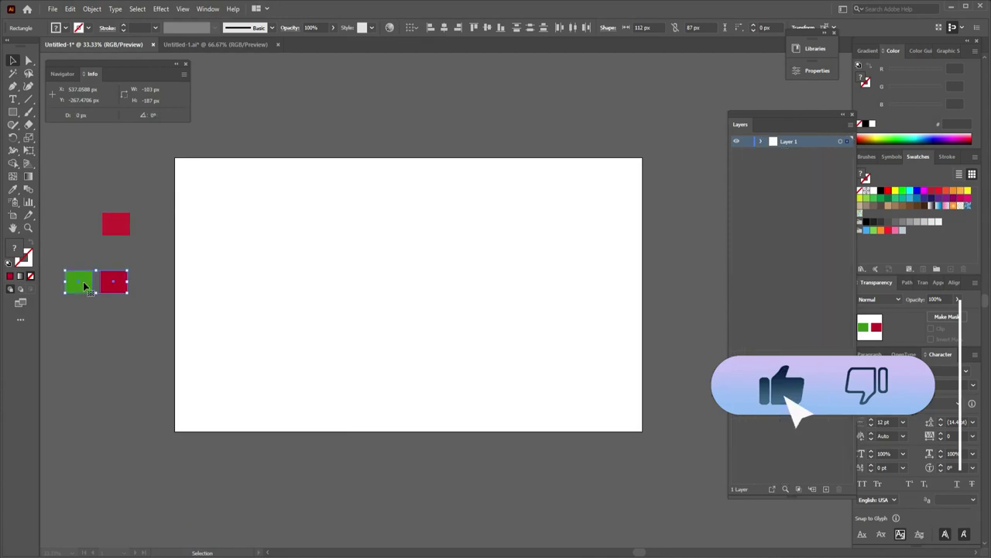
Draw a crimson rectangle from the artboard's top-left to bottom-right corner as the background
{"action": "left_click_drag", "start_coordinate": [119, 285], "coordinate": [157, 246]}
{"action": "left_click", "coordinate": [161, 341]}
{"action": "left_click", "coordinate": [256, 188]}
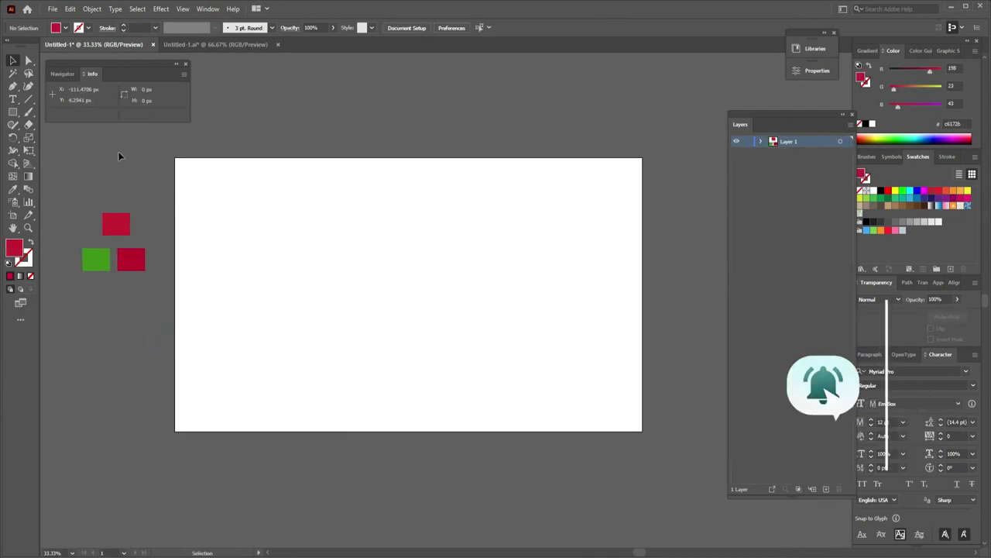
{"action": "left_click", "coordinate": [12, 111]}
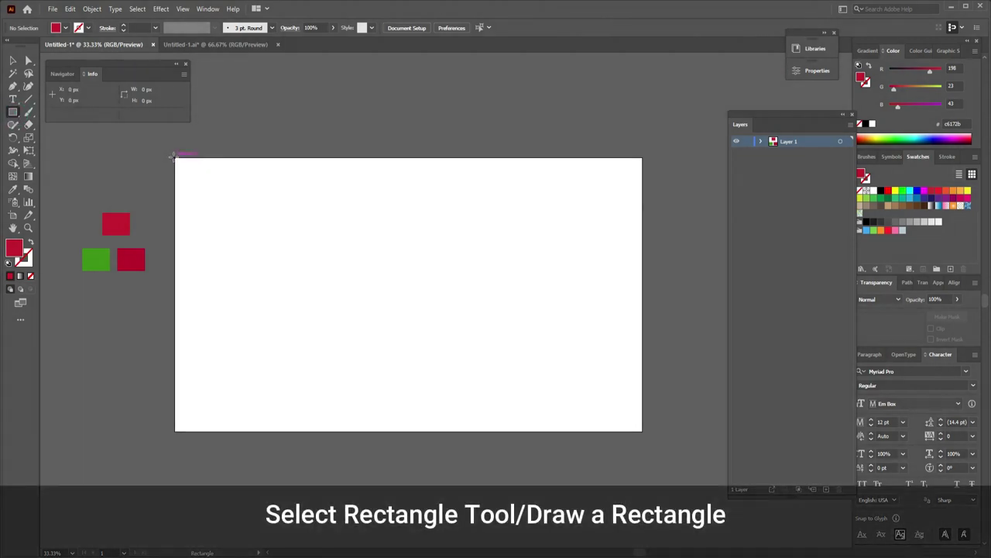
{"action": "left_click_drag", "start_coordinate": [175, 156], "coordinate": [600, 418]}
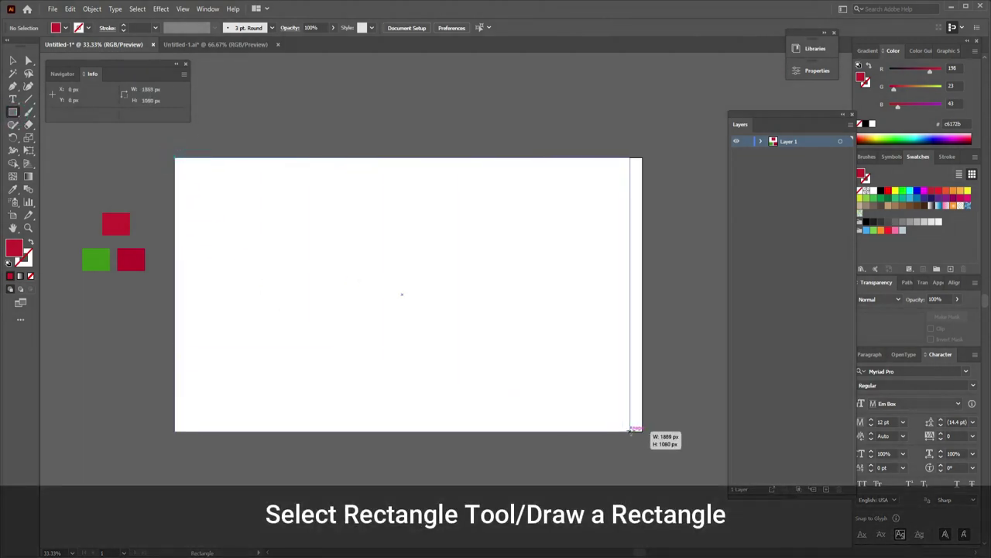
{"action": "left_click_drag", "start_coordinate": [599, 417], "coordinate": [643, 432]}
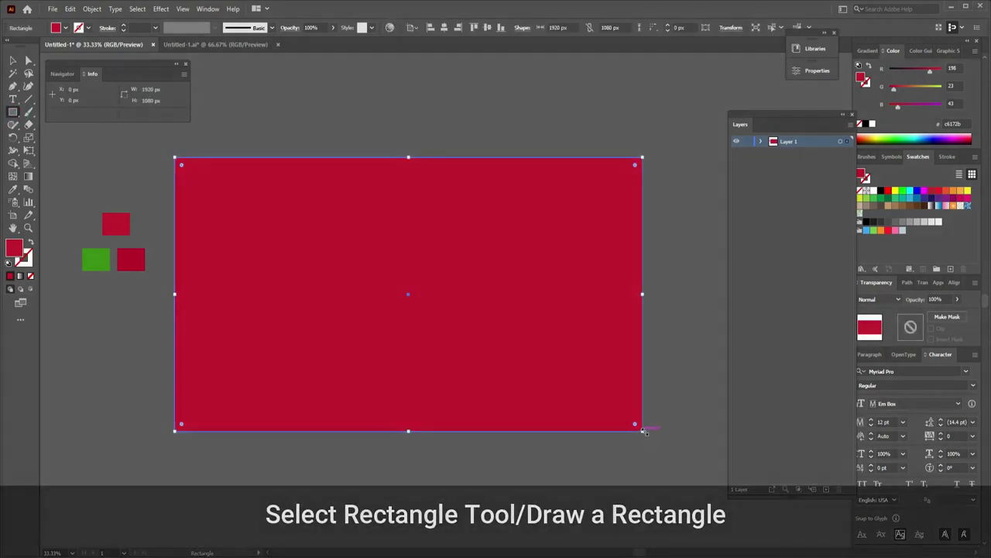
Fill the rectangle with a radial gradient whose dark stop uses the red square's colour
{"action": "left_click", "coordinate": [20, 278]}
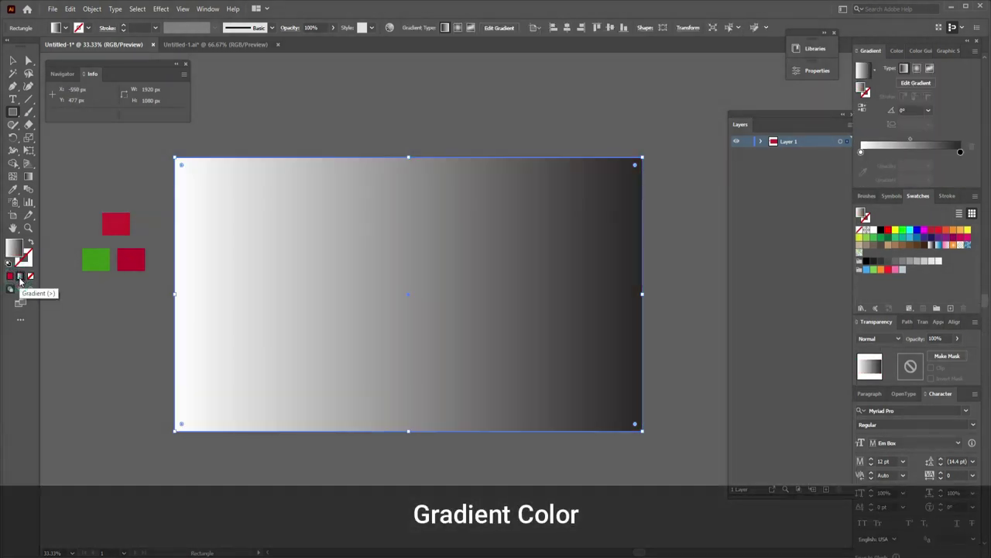
{"action": "left_click", "coordinate": [962, 153]}
{"action": "left_click", "coordinate": [864, 172]}
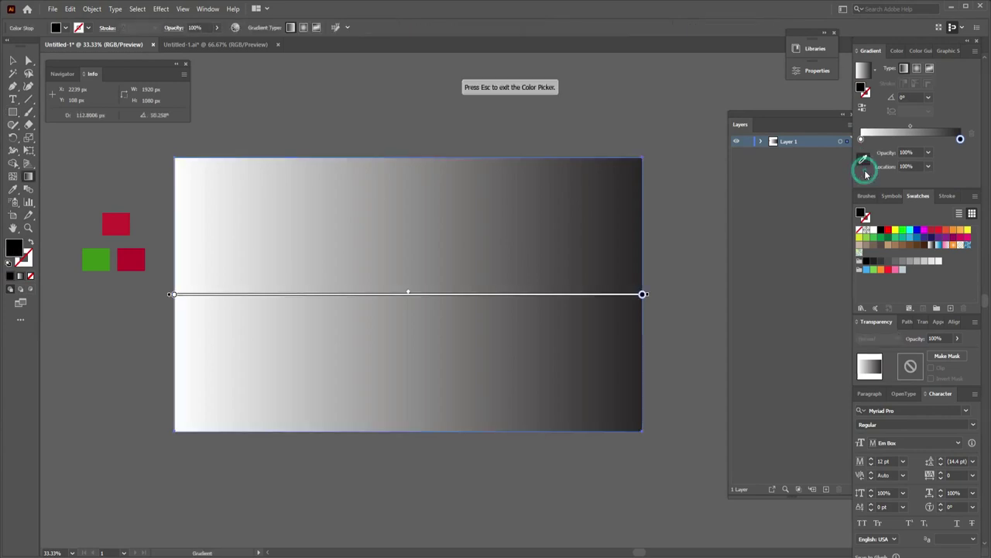
{"action": "left_click", "coordinate": [126, 219]}
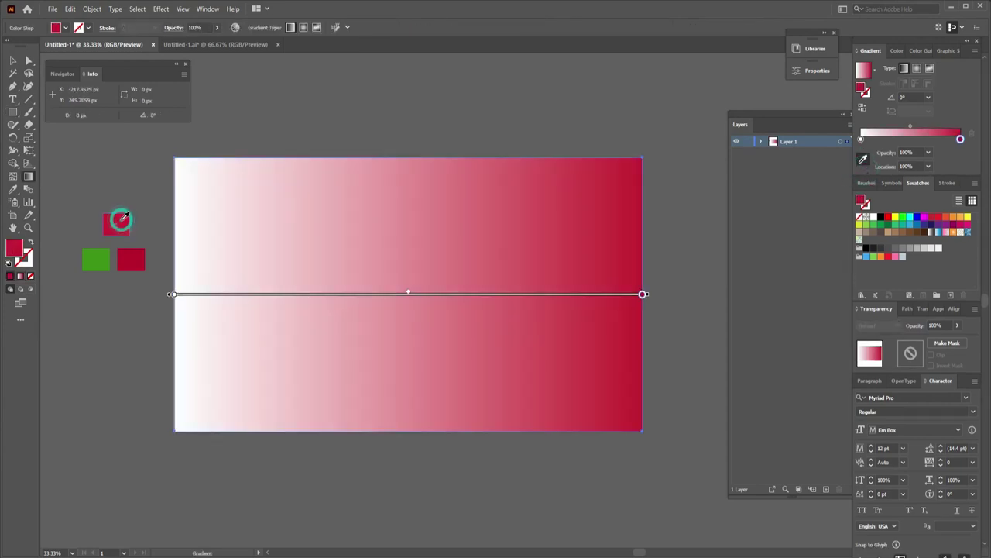
{"action": "left_click", "coordinate": [917, 69]}
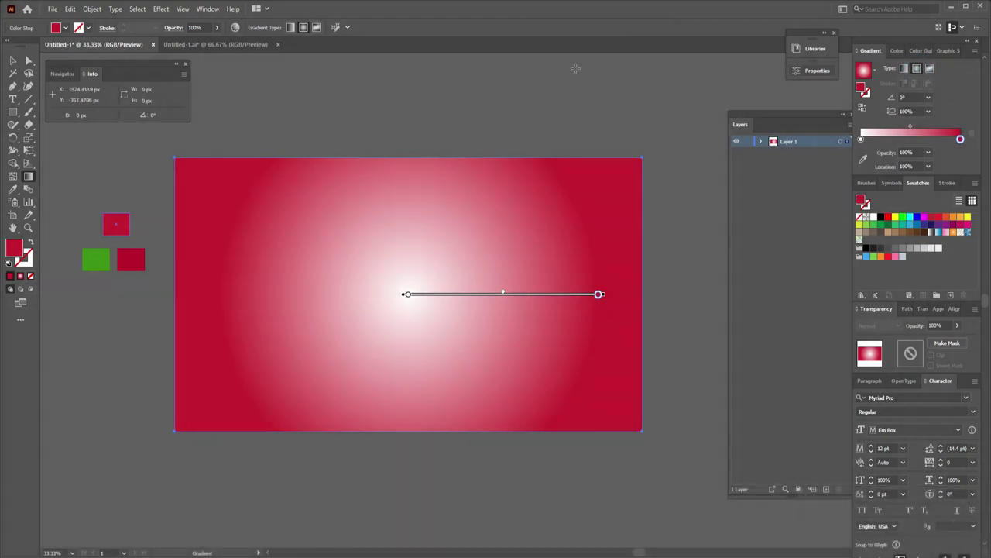
Deselect the background and drop the Nutrition Facts image into the document
{"action": "left_click", "coordinate": [12, 61]}
{"action": "left_click", "coordinate": [341, 117]}
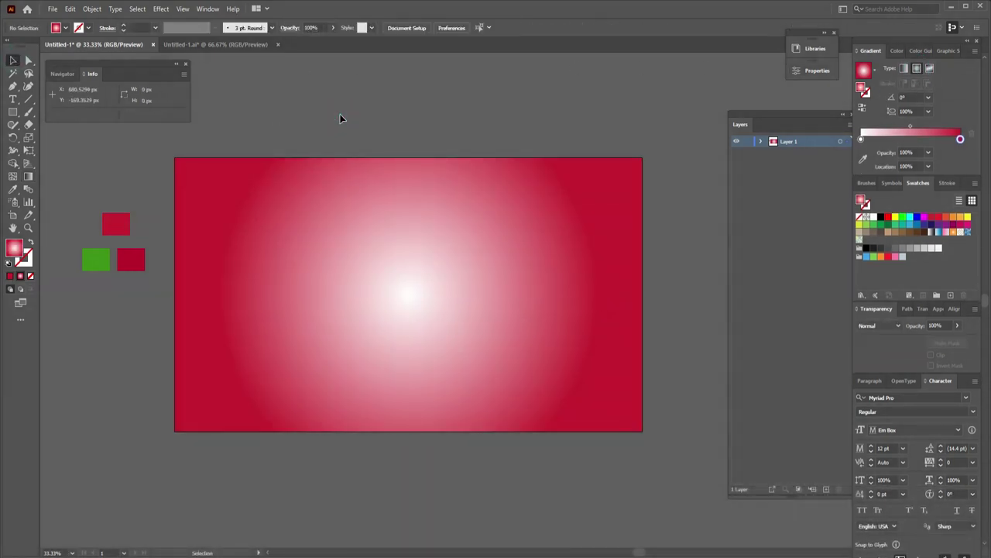
{"action": "left_click_drag", "start_coordinate": [547, 542], "coordinate": [116, 453]}
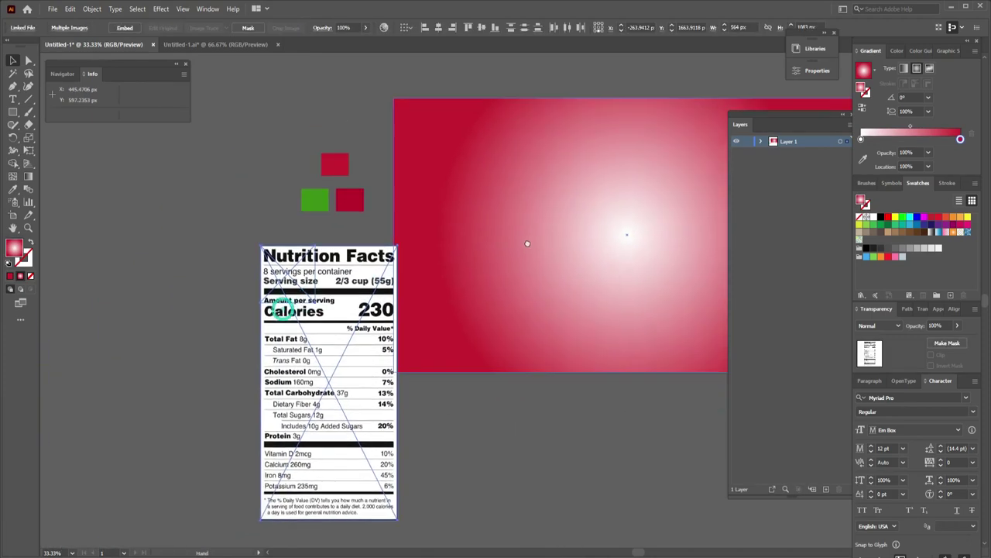
Embed the Nutrition Facts image, accepting the Fireworks warning, and position it beside the artboard
{"action": "left_click_drag", "start_coordinate": [285, 308], "coordinate": [550, 236]}
{"action": "left_click_drag", "start_coordinate": [377, 334], "coordinate": [201, 326]}
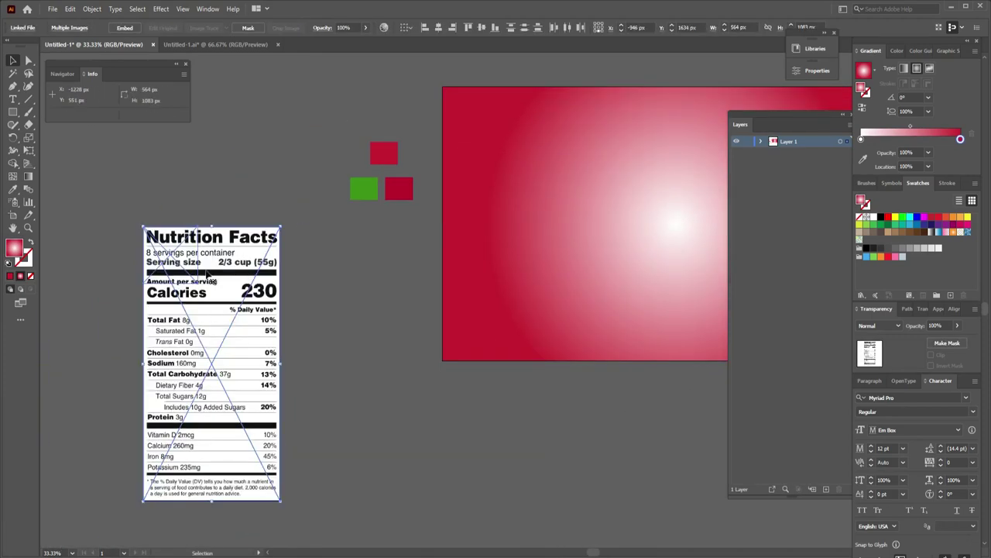
{"action": "left_click", "coordinate": [120, 29]}
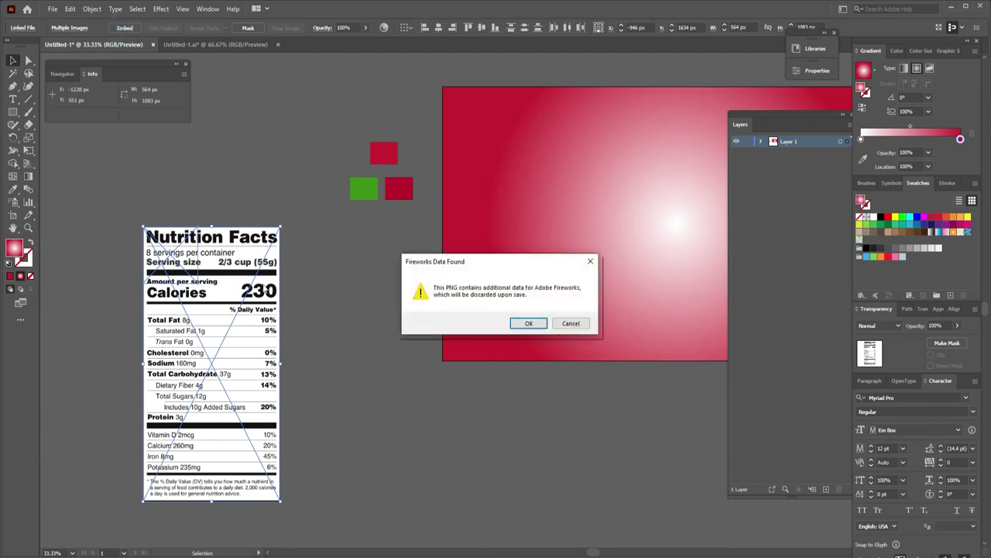
{"action": "left_click", "coordinate": [530, 324]}
{"action": "left_click_drag", "start_coordinate": [262, 340], "coordinate": [359, 341]}
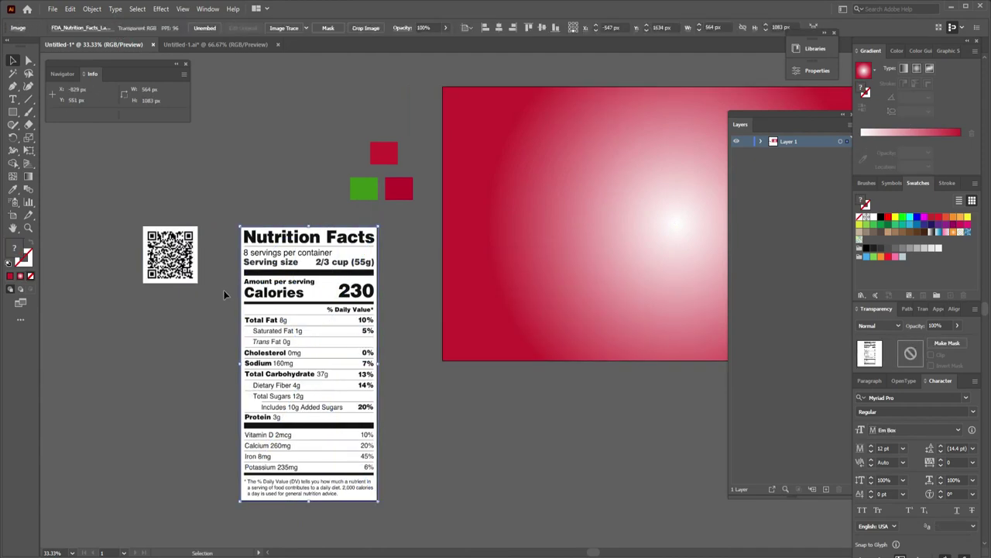
{"action": "left_click", "coordinate": [403, 369]}
{"action": "left_click", "coordinate": [329, 296]}
Trace the Nutrition Facts image with the Silhouettes preset and expand it into paths
{"action": "left_click", "coordinate": [306, 28]}
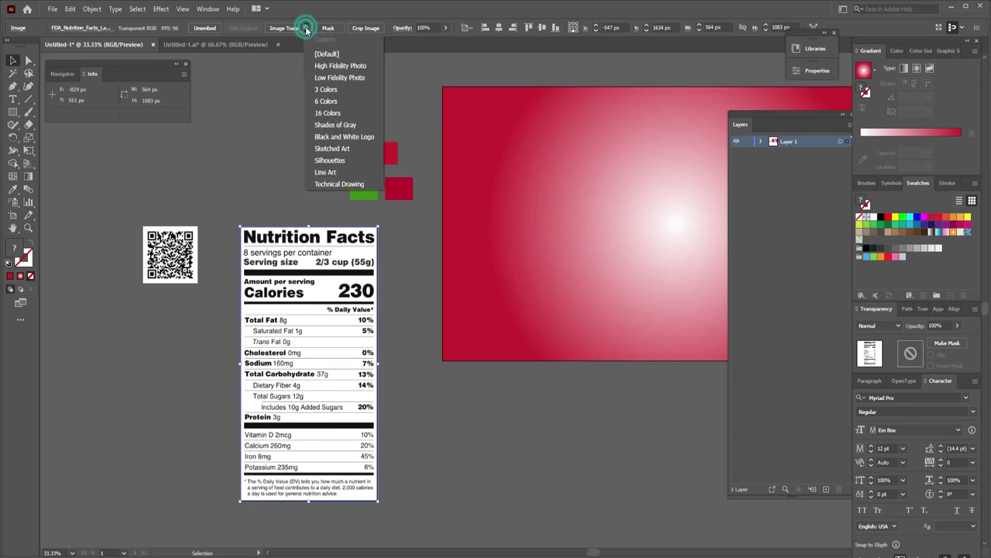
{"action": "left_click", "coordinate": [344, 160]}
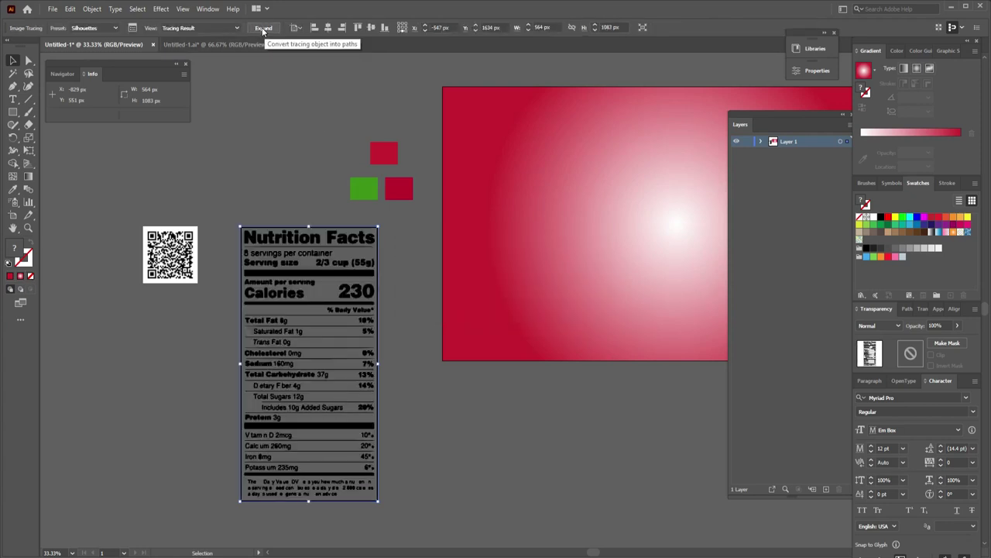
{"action": "left_click", "coordinate": [262, 28]}
{"action": "left_click", "coordinate": [309, 170]}
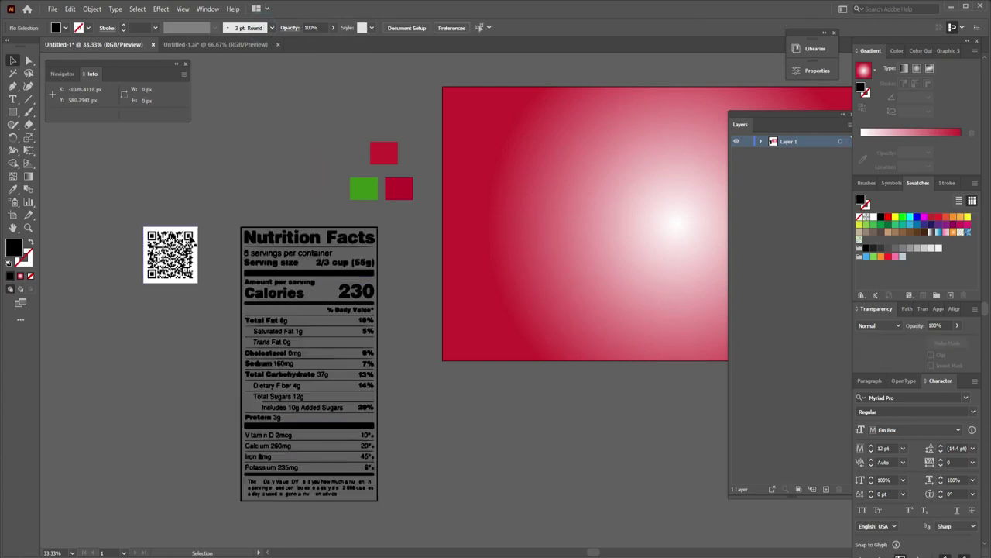
Trace the QR code with the Silhouettes preset and expand it into paths
{"action": "left_click", "coordinate": [189, 237]}
{"action": "left_click", "coordinate": [247, 28]}
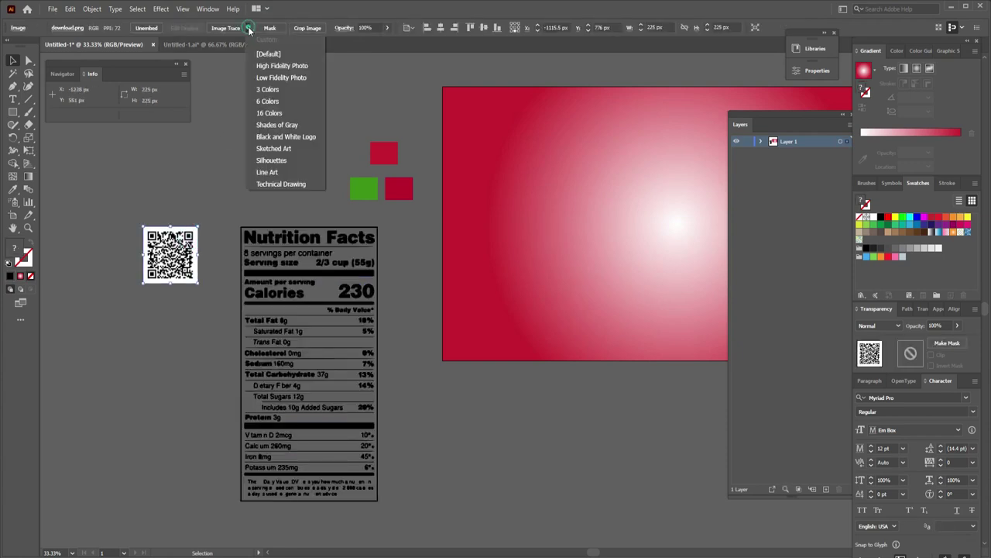
{"action": "left_click", "coordinate": [289, 160]}
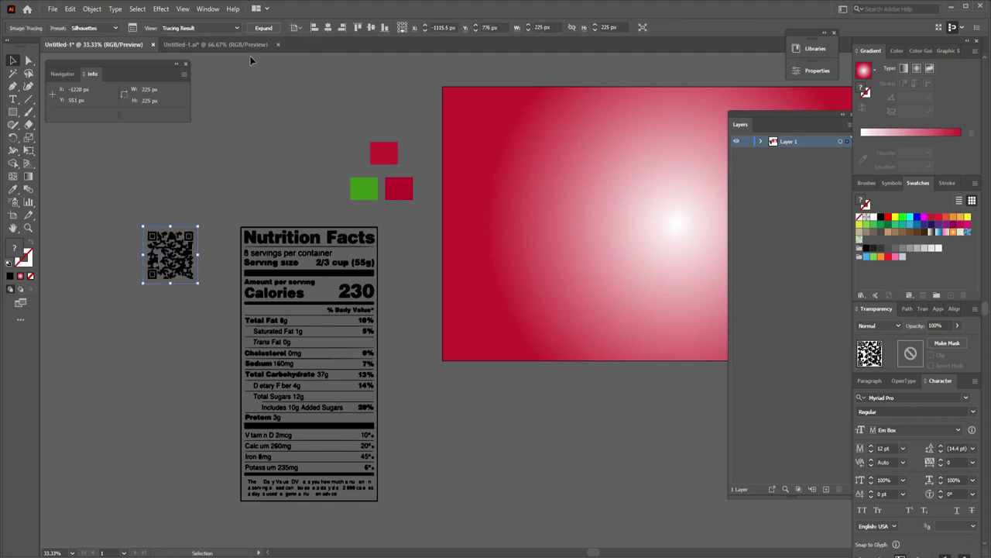
{"action": "left_click", "coordinate": [263, 28]}
{"action": "left_click", "coordinate": [217, 187]}
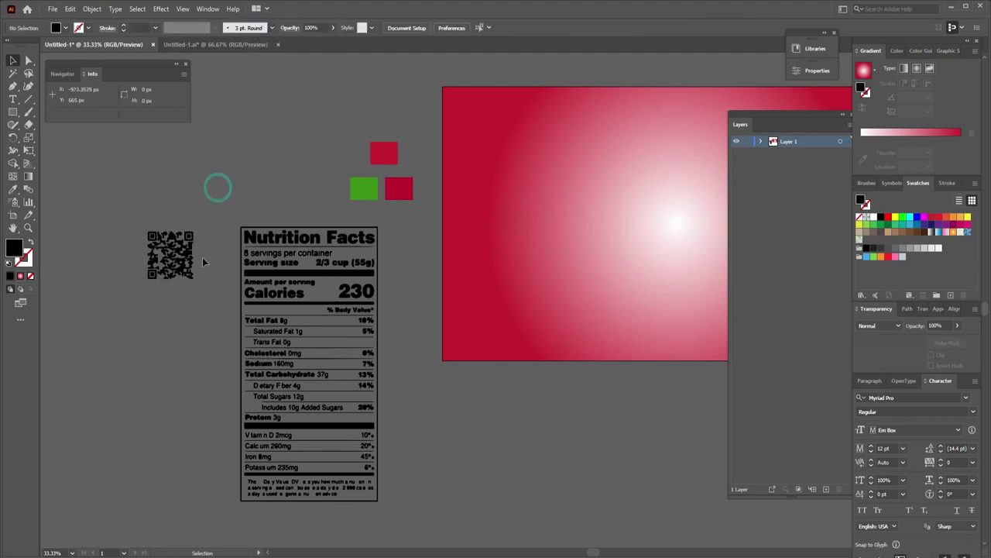
Set the fill of the QR code and Nutrition Facts groups to white
{"action": "left_click", "coordinate": [172, 256]}
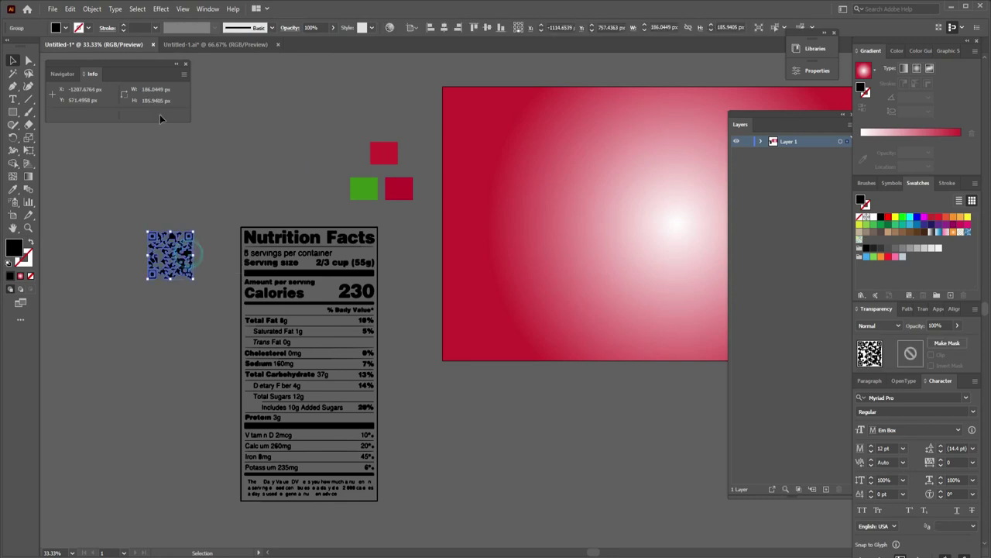
{"action": "left_click", "coordinate": [66, 29]}
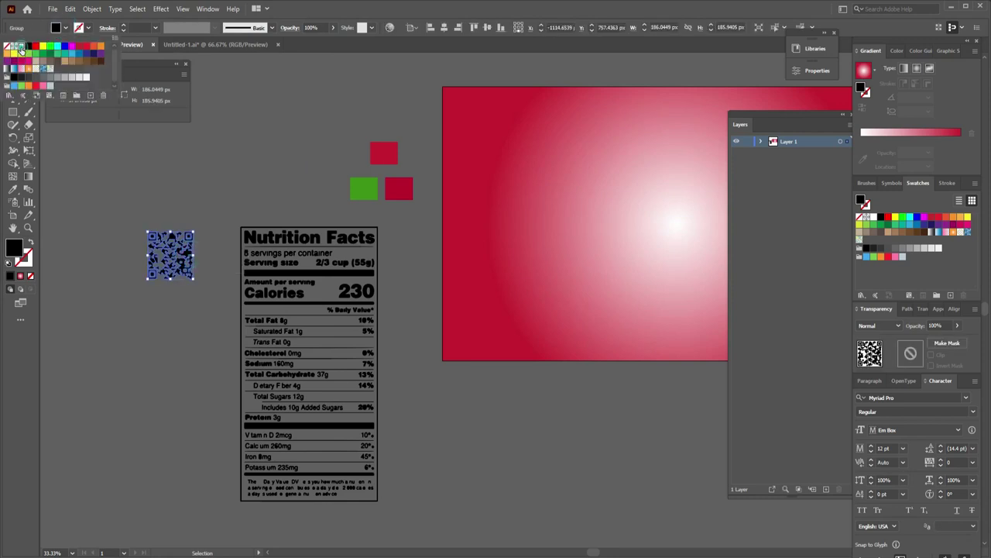
{"action": "left_click", "coordinate": [21, 48]}
{"action": "left_click", "coordinate": [310, 324]}
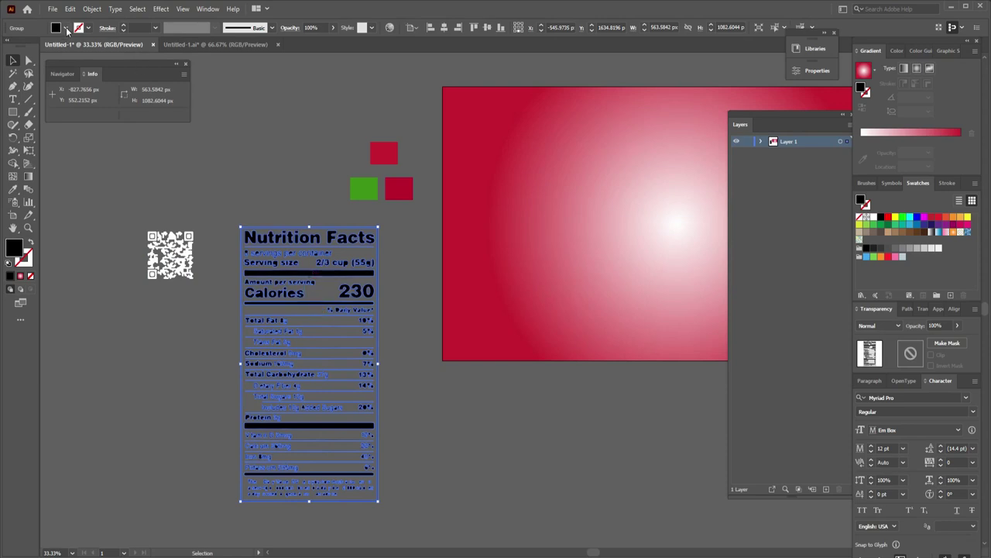
{"action": "left_click", "coordinate": [66, 29]}
{"action": "left_click", "coordinate": [21, 46]}
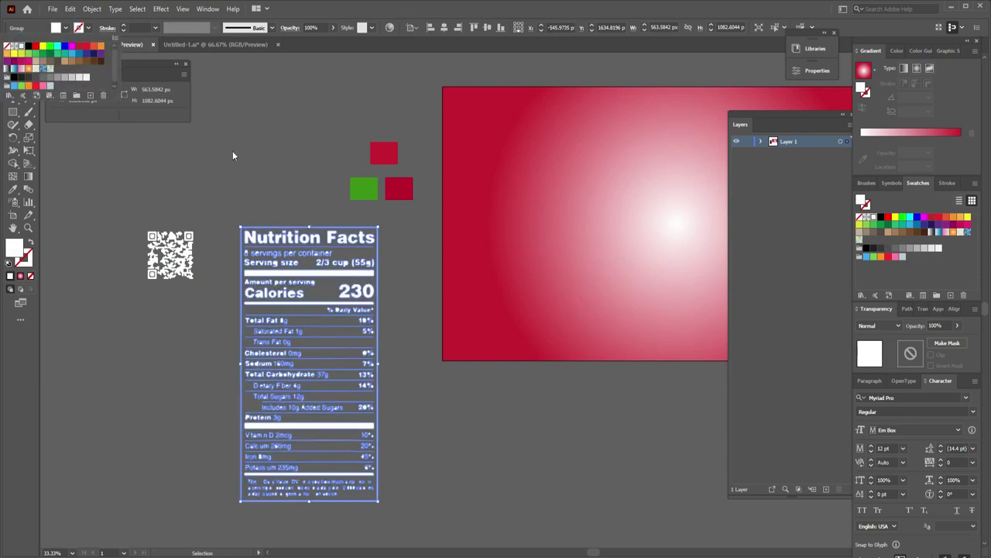
{"action": "left_click", "coordinate": [242, 159]}
Delete the QR code and shrink the Nutrition Facts panel onto the label's left side
{"action": "key", "text": "ctrl+minus"}
{"action": "key", "text": "ctrl+minus"}
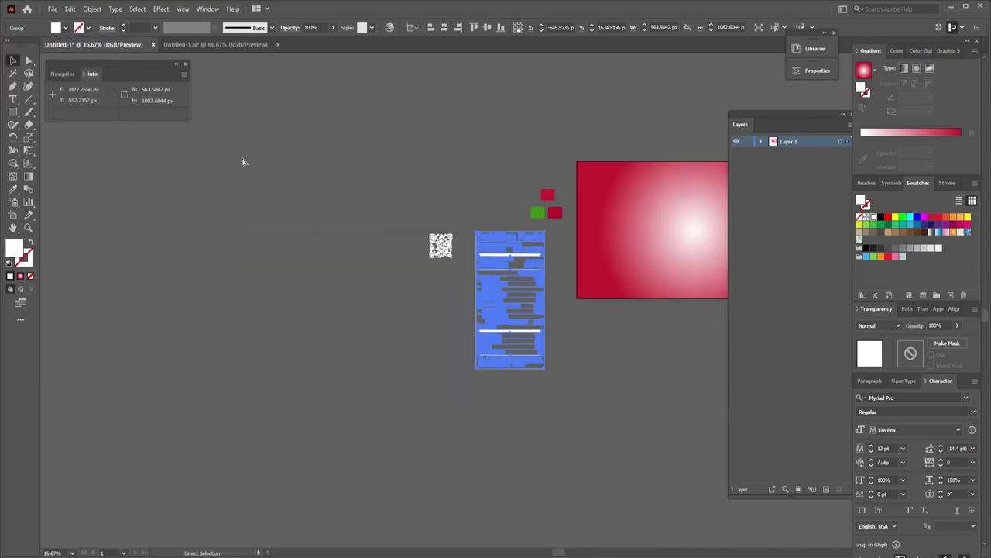
{"action": "left_click_drag", "start_coordinate": [438, 143], "coordinate": [92, 201]}
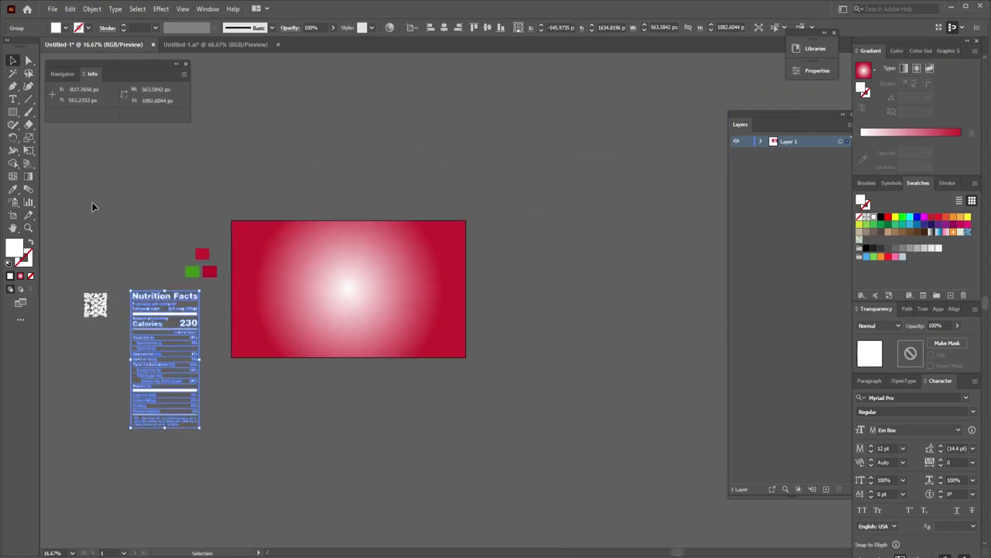
{"action": "left_click", "coordinate": [95, 309]}
{"action": "key", "text": "Delete"}
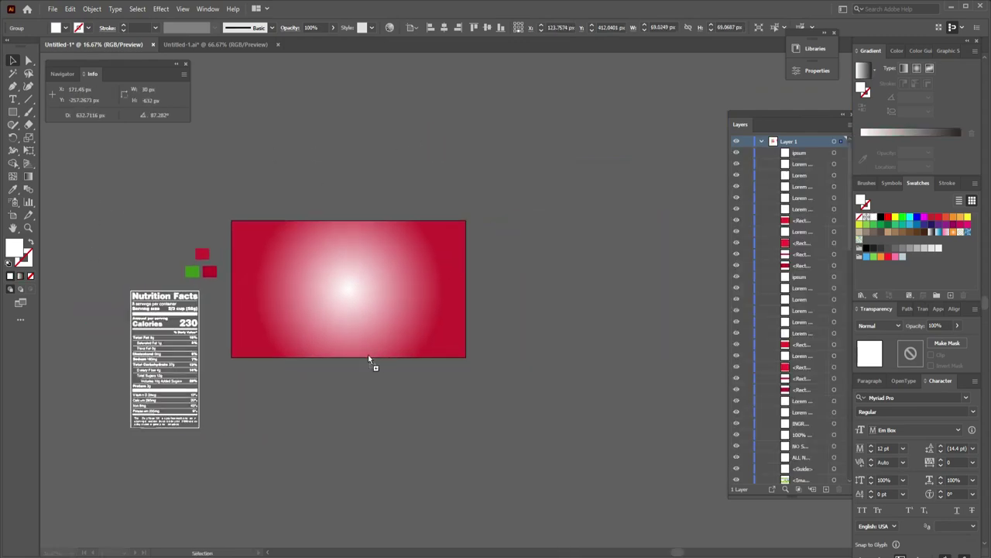
{"action": "left_click", "coordinate": [194, 322]}
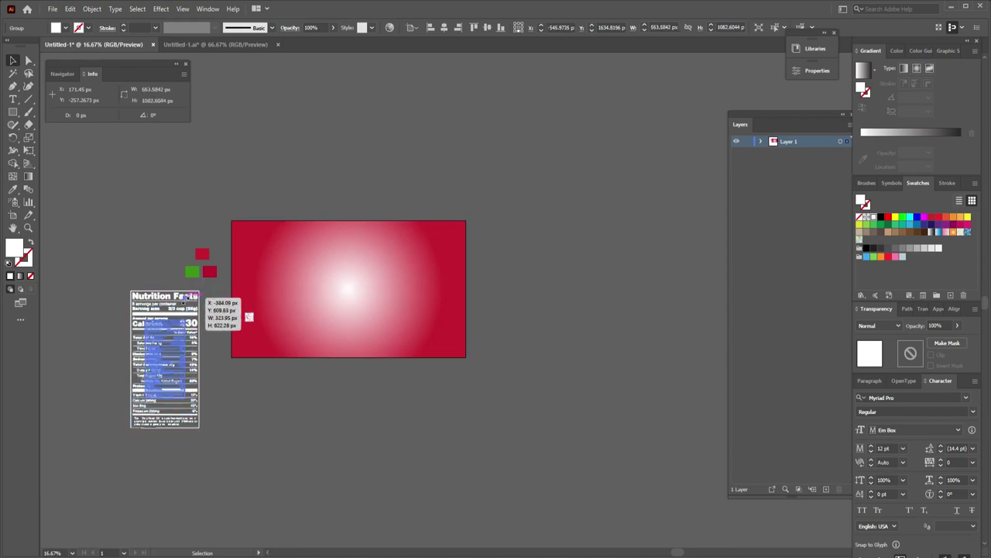
{"action": "mouse_move", "coordinate": [201, 289]}
{"action": "left_mouse_down"}
{"action": "mouse_move", "coordinate": [180, 331]}
{"action": "mouse_move", "coordinate": [259, 280]}
{"action": "left_mouse_up"}
{"action": "left_click", "coordinate": [522, 282]}
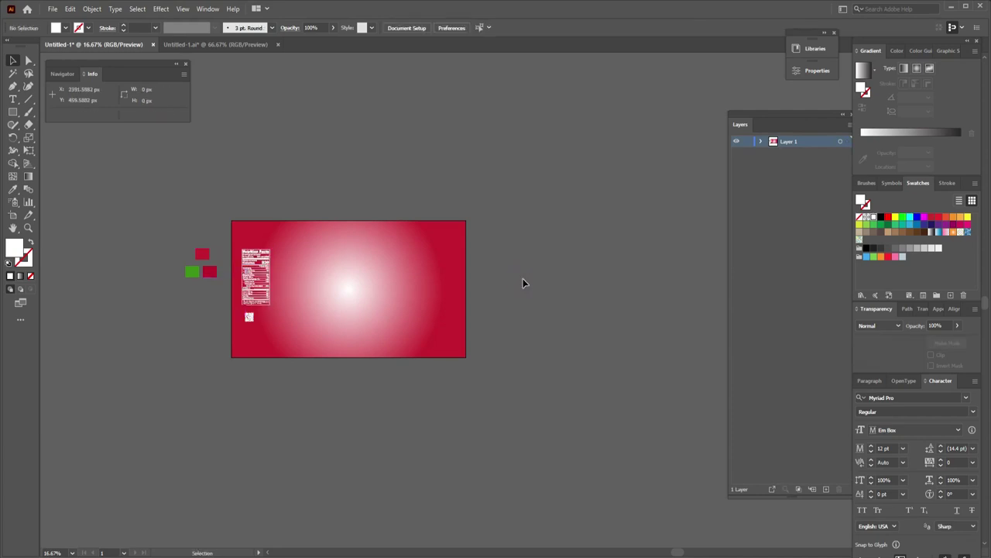
Type the heading INGREDIENTS near the label's top right
{"action": "left_click", "coordinate": [13, 98]}
{"action": "key", "text": "ctrl+plus"}
{"action": "key", "text": "ctrl+plus"}
{"action": "key", "text": "ctrl+plus"}
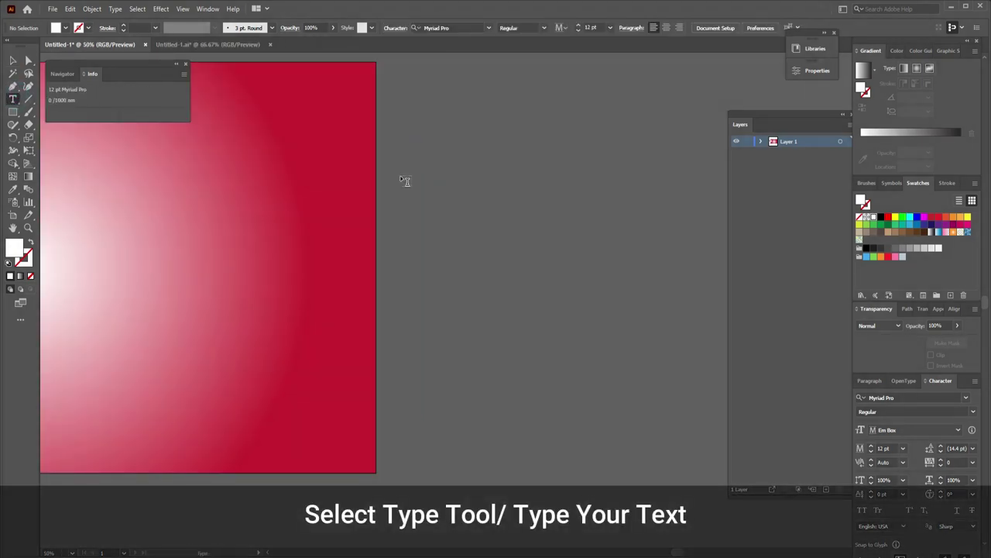
{"action": "mouse_move", "coordinate": [305, 162]}
{"action": "left_mouse_down"}
{"action": "mouse_move", "coordinate": [529, 296]}
{"action": "mouse_move", "coordinate": [560, 281]}
{"action": "left_mouse_up"}
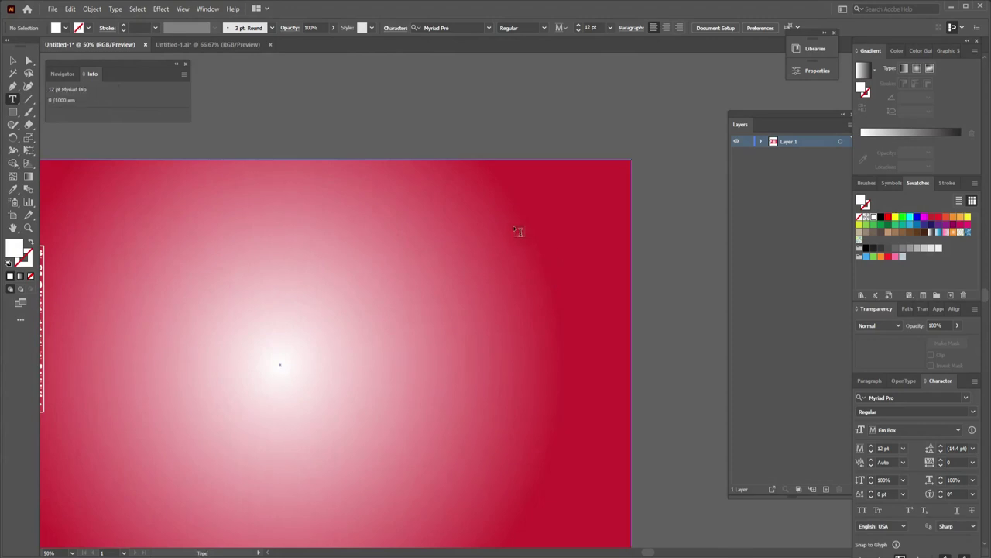
{"action": "left_click", "coordinate": [470, 222]}
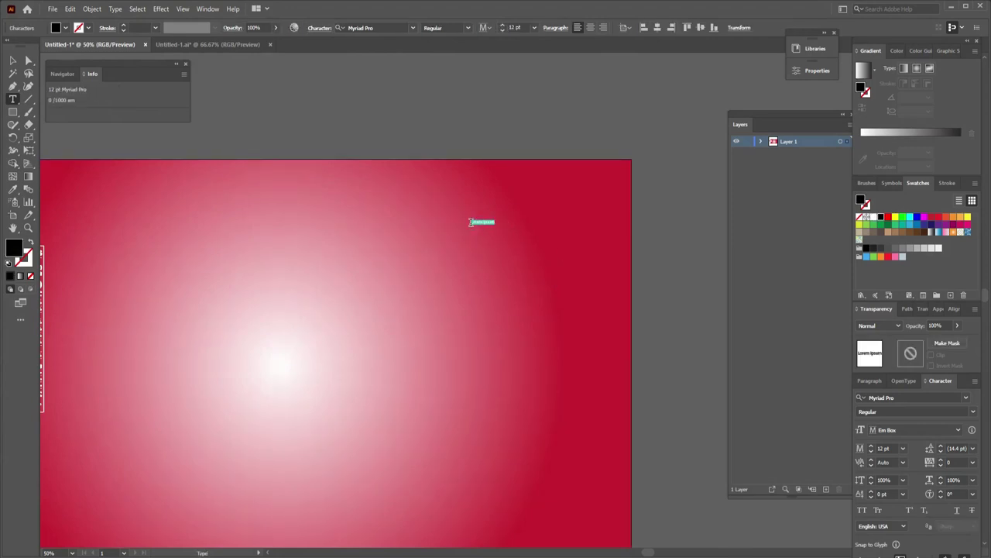
{"action": "type", "text": "IN"}
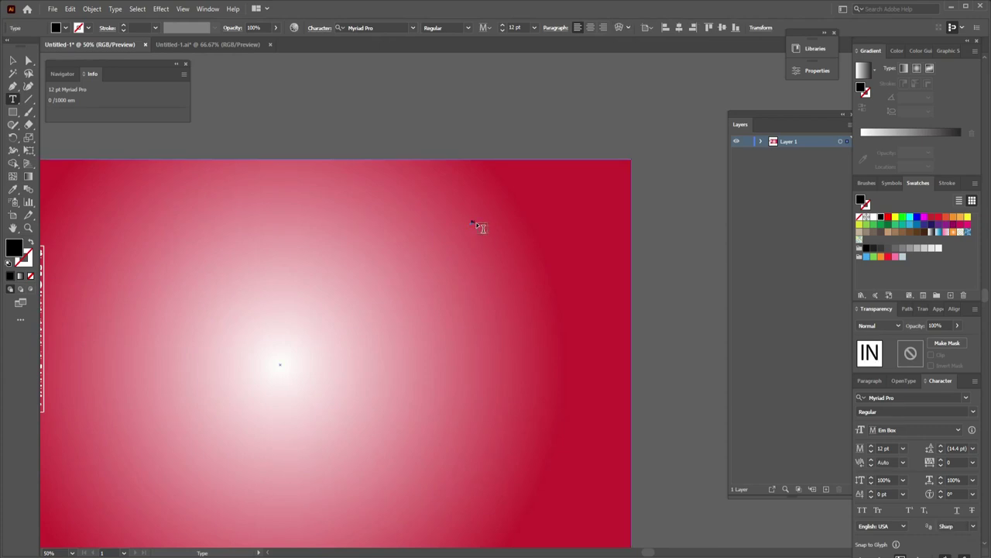
{"action": "left_click", "coordinate": [475, 222]}
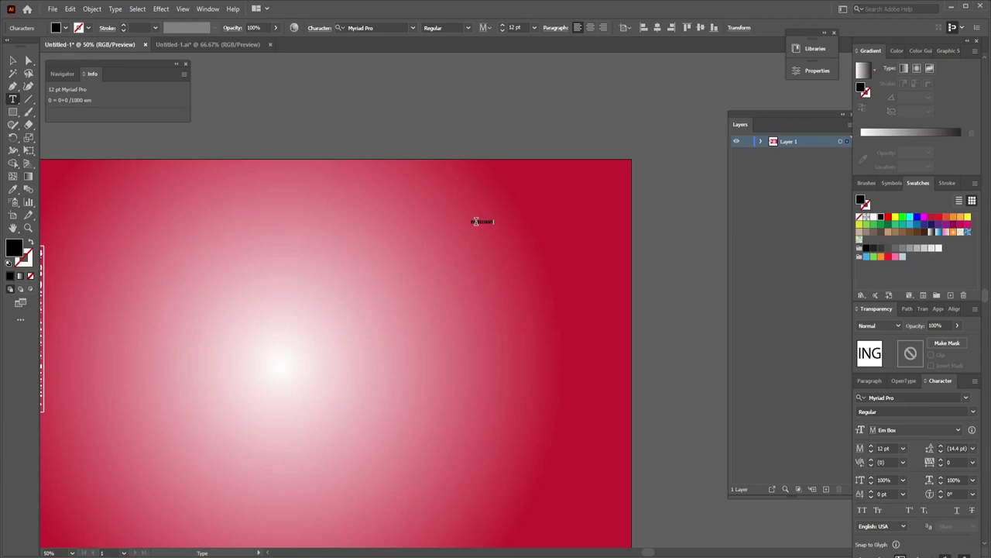
Make the INGREDIENTS heading white in the Roboto font and enlarge it
{"action": "left_click", "coordinate": [12, 60]}
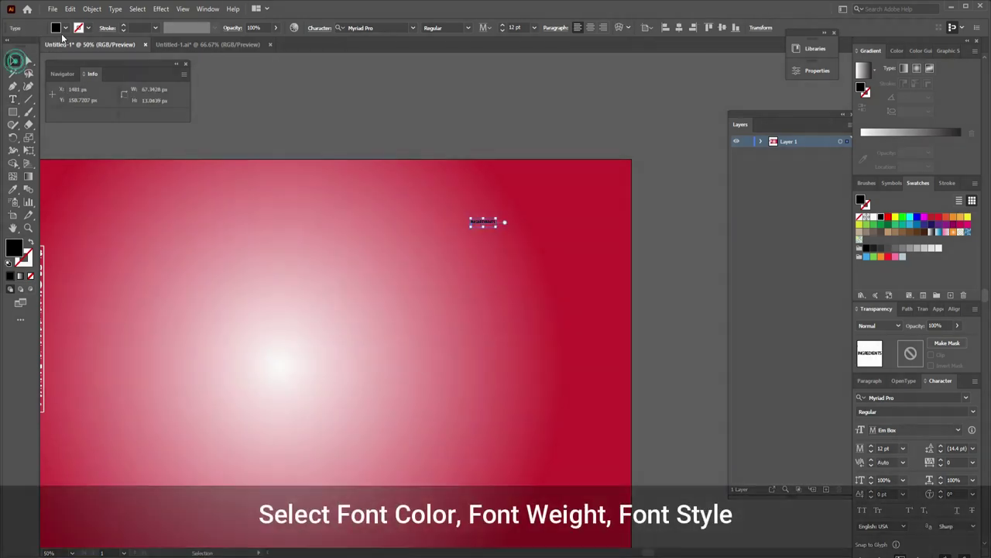
{"action": "left_click", "coordinate": [67, 28]}
{"action": "left_click", "coordinate": [23, 45]}
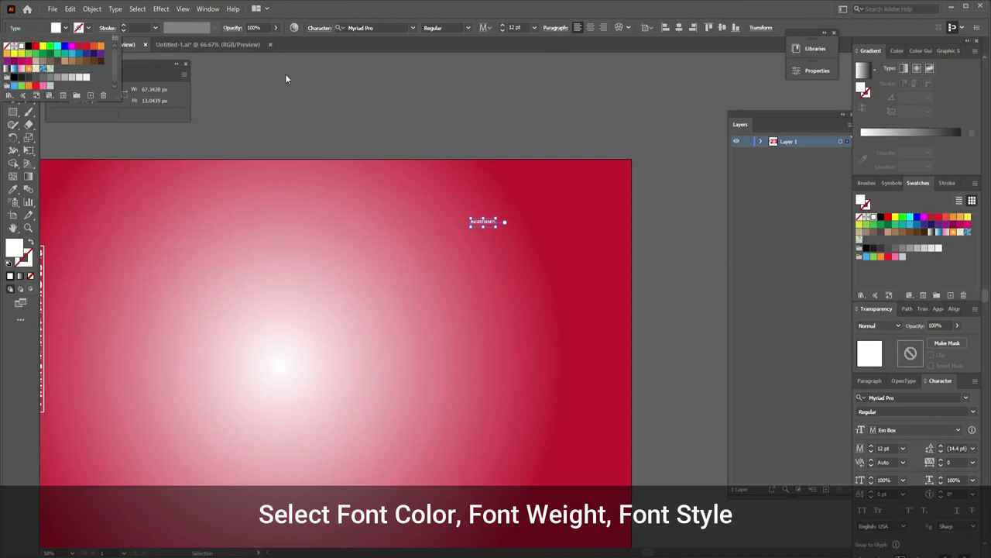
{"action": "left_click", "coordinate": [383, 28]}
{"action": "type", "text": "RO"}
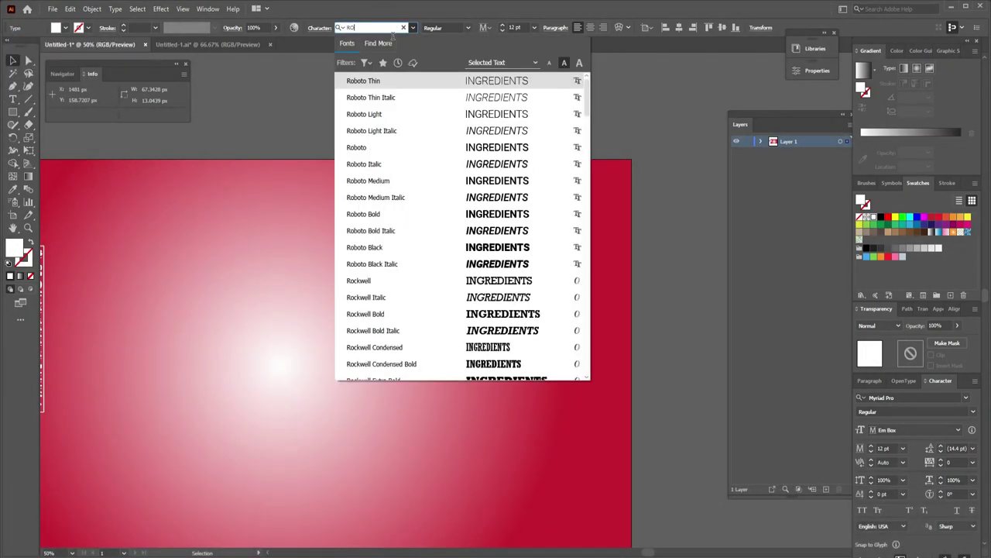
{"action": "left_click", "coordinate": [473, 253]}
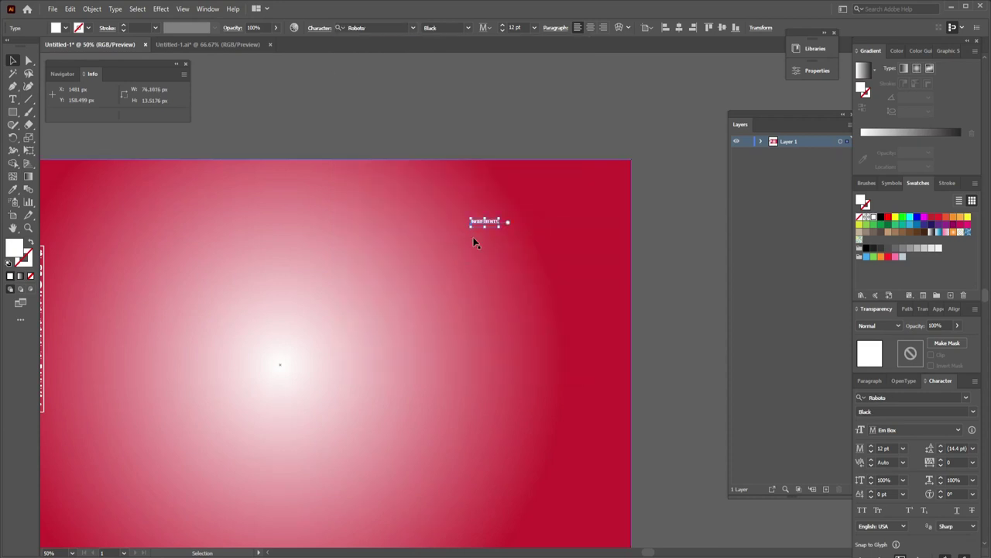
{"action": "mouse_move", "coordinate": [500, 216]}
{"action": "left_mouse_down"}
{"action": "mouse_move", "coordinate": [539, 221]}
{"action": "mouse_move", "coordinate": [531, 232]}
{"action": "left_mouse_up"}
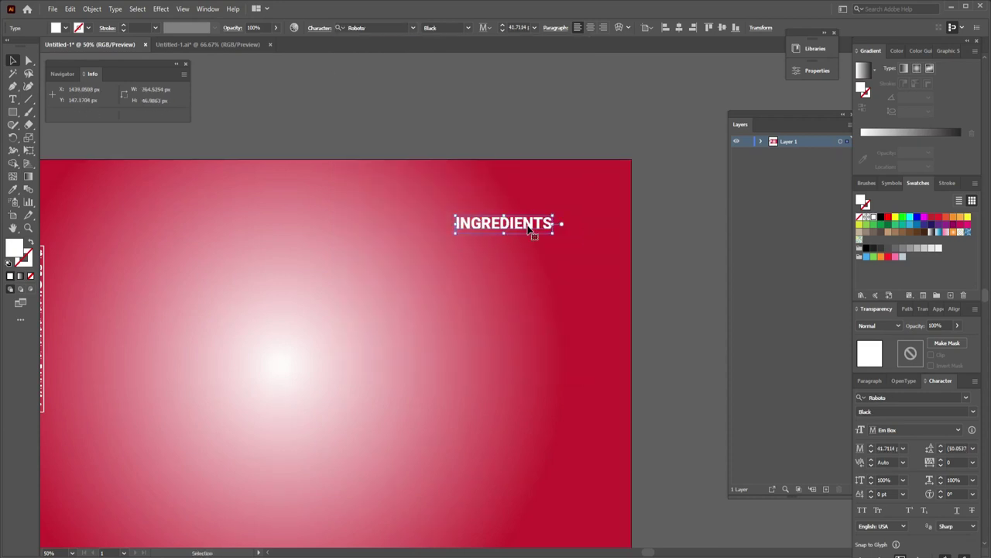
Set the heading's font style to Roboto Medium at 41 pt
{"action": "left_click", "coordinate": [467, 29]}
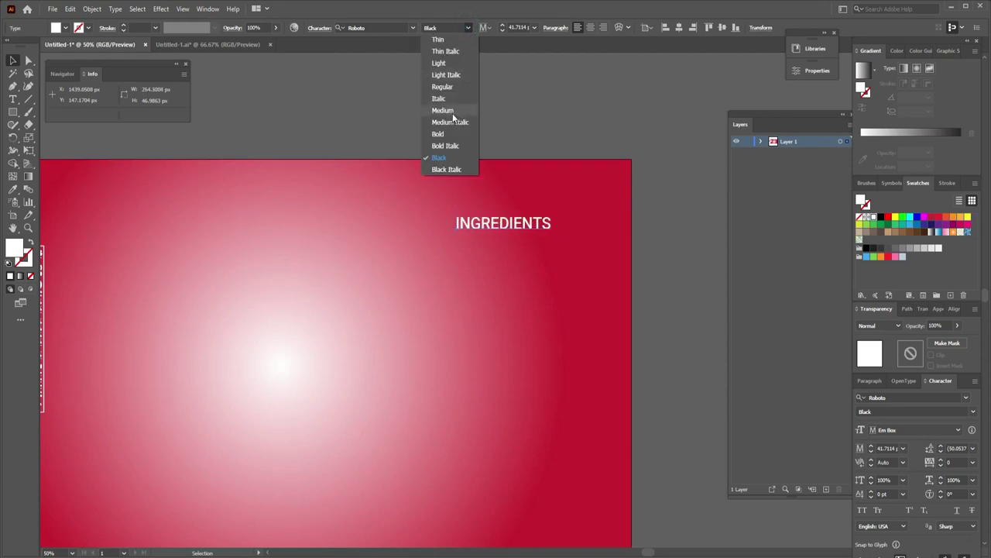
{"action": "left_click", "coordinate": [443, 110]}
{"action": "left_click", "coordinate": [13, 112]}
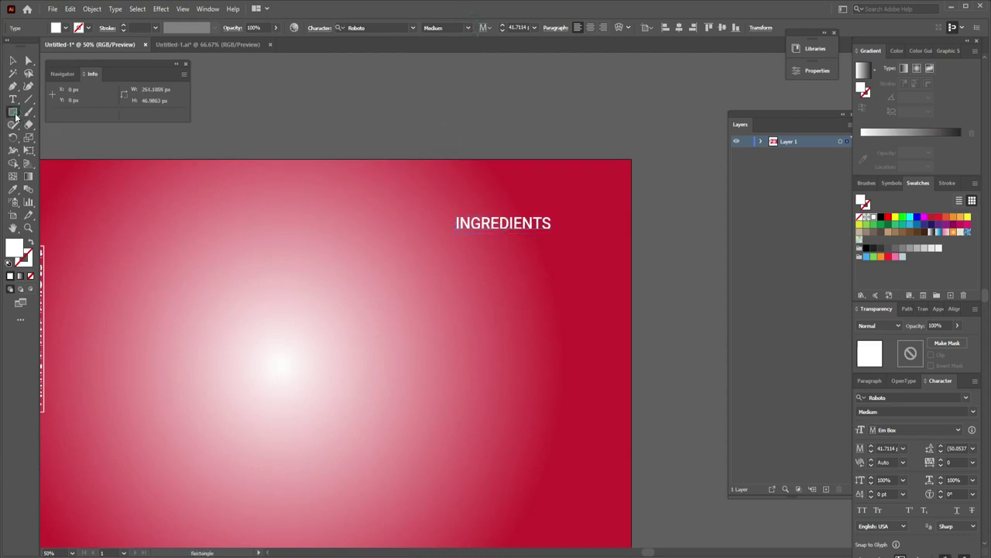
{"action": "left_click", "coordinate": [501, 30]}
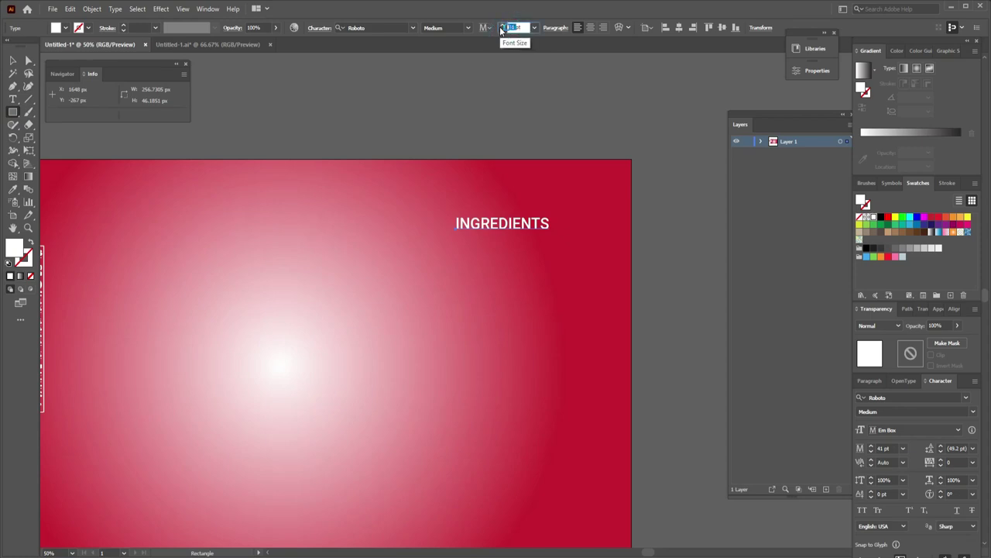
{"action": "key", "text": "t"}
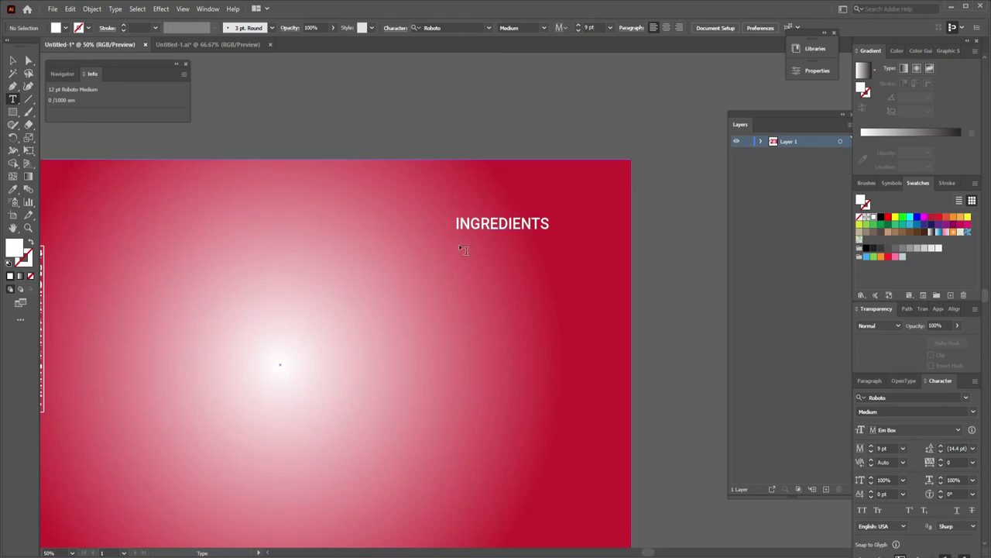
Drag two area-type boxes of placeholder text stacked beneath the INGREDIENTS heading
{"action": "left_click_drag", "start_coordinate": [457, 245], "coordinate": [587, 301]}
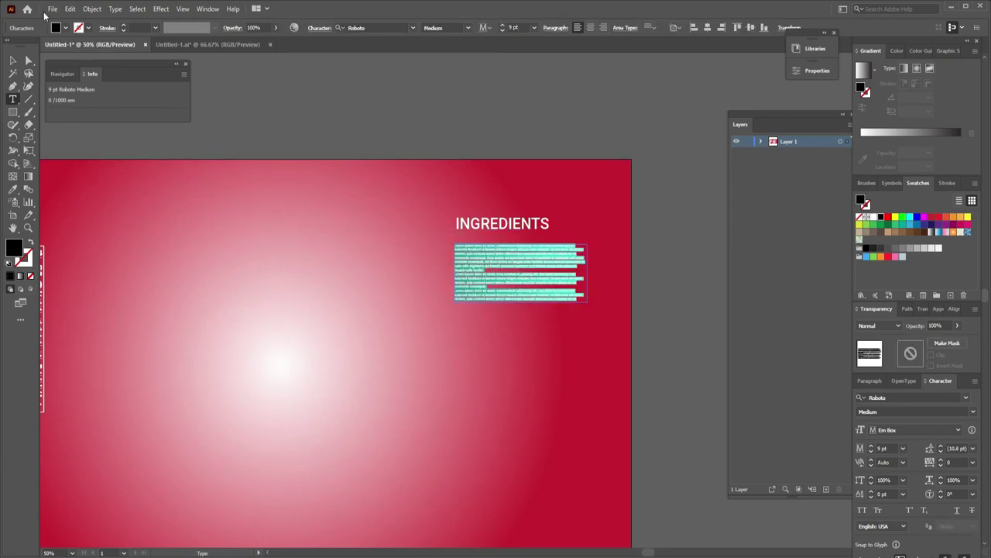
{"action": "left_click", "coordinate": [13, 61]}
{"action": "left_click", "coordinate": [694, 289]}
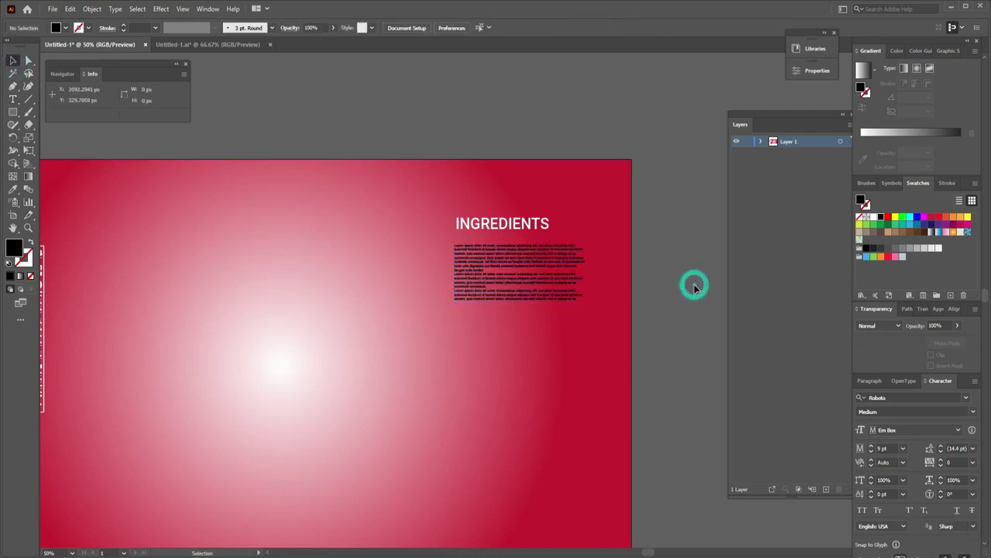
{"action": "left_click", "coordinate": [13, 99]}
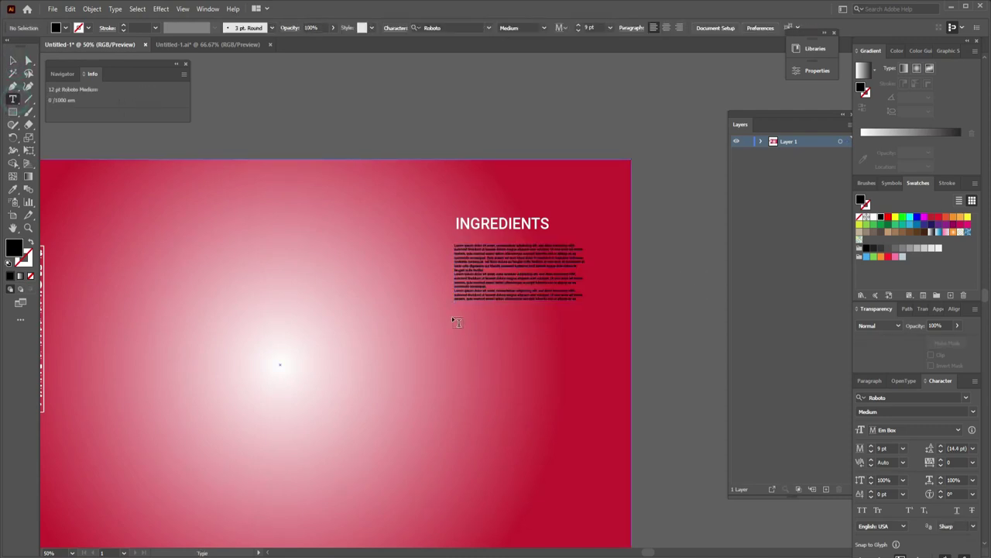
{"action": "left_click_drag", "start_coordinate": [456, 317], "coordinate": [577, 343]}
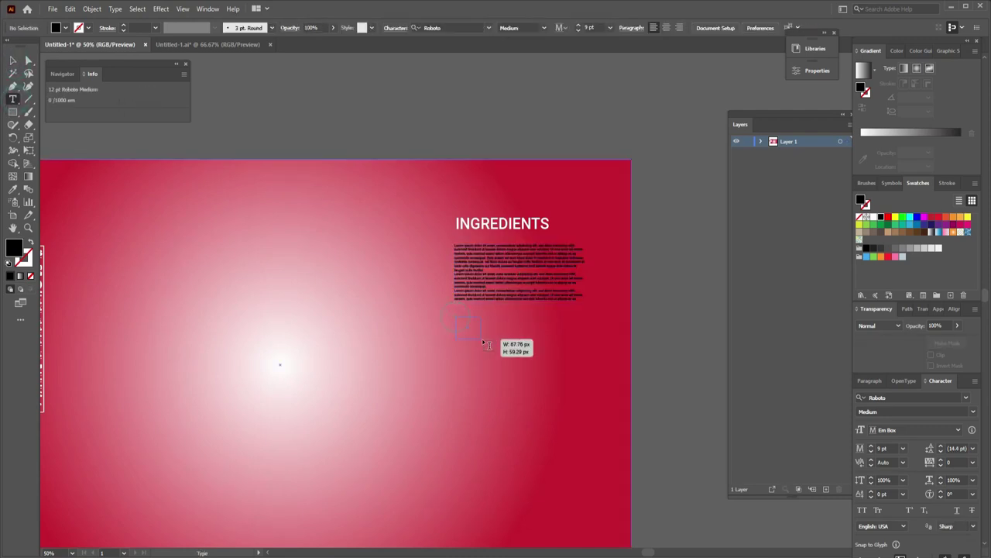
{"action": "left_click", "coordinate": [13, 59]}
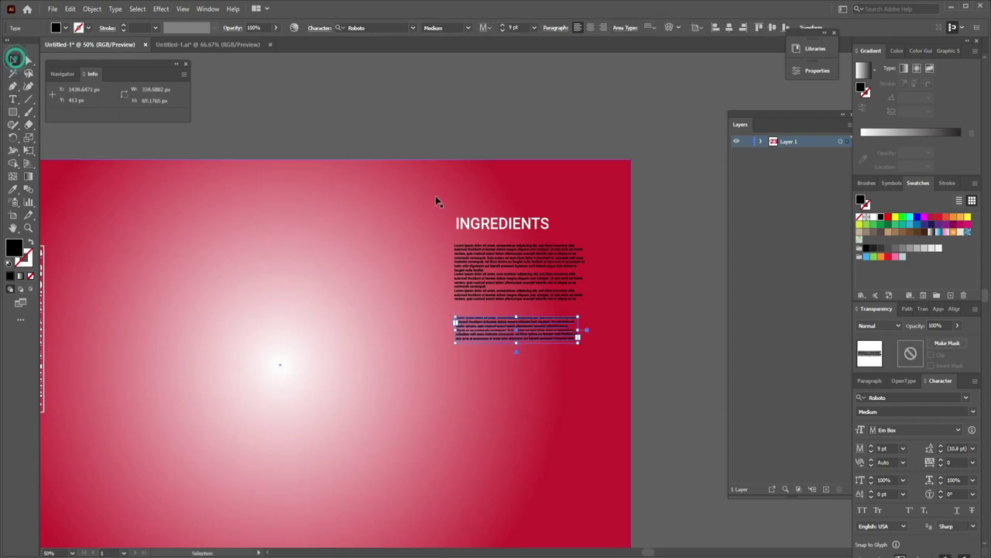
{"action": "left_click", "coordinate": [498, 189]}
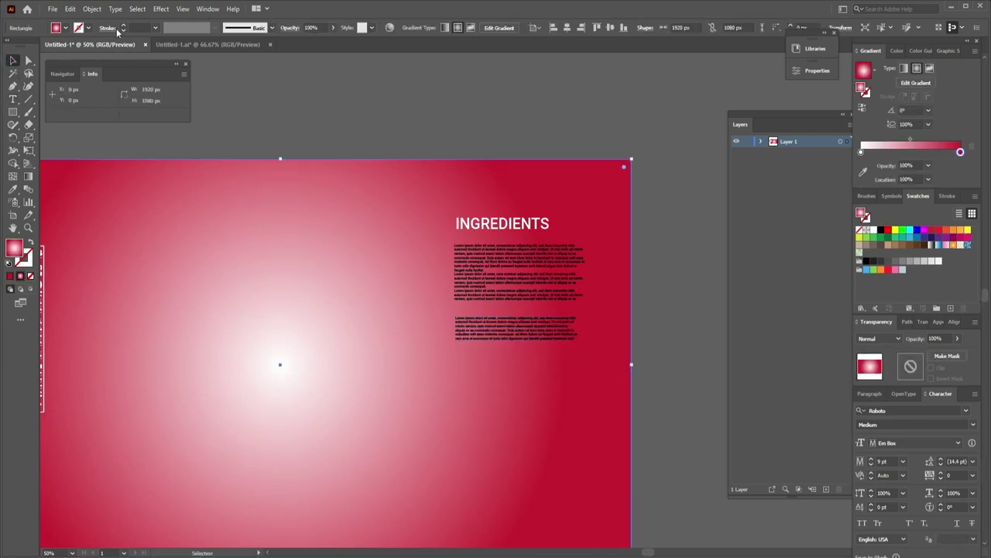
Lock the gradient background and left-align the INGREDIENTS heading with both text blocks
{"action": "left_click", "coordinate": [92, 9]}
{"action": "mouse_move", "coordinate": [103, 83]}
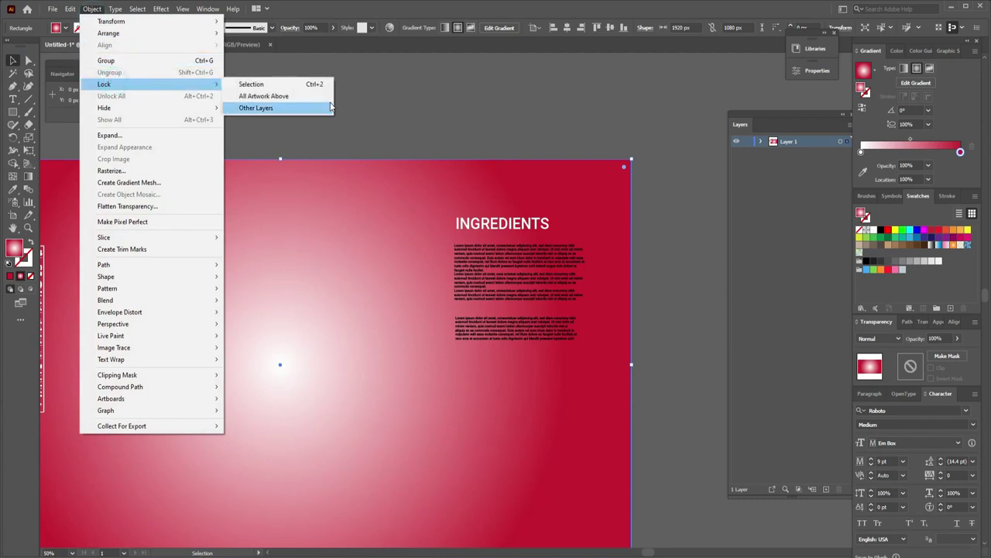
{"action": "left_click", "coordinate": [282, 84]}
{"action": "left_click_drag", "start_coordinate": [468, 205], "coordinate": [491, 345]}
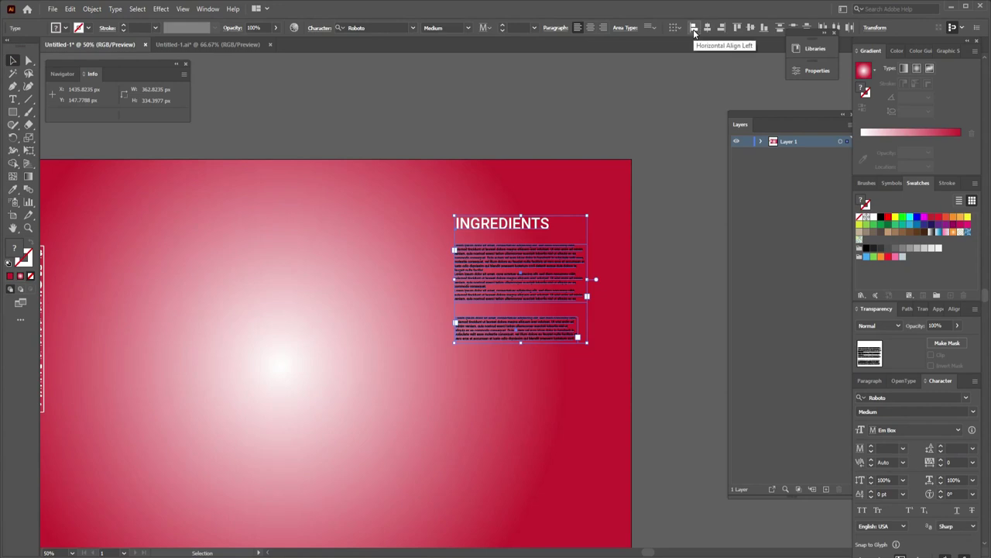
{"action": "left_click", "coordinate": [694, 29]}
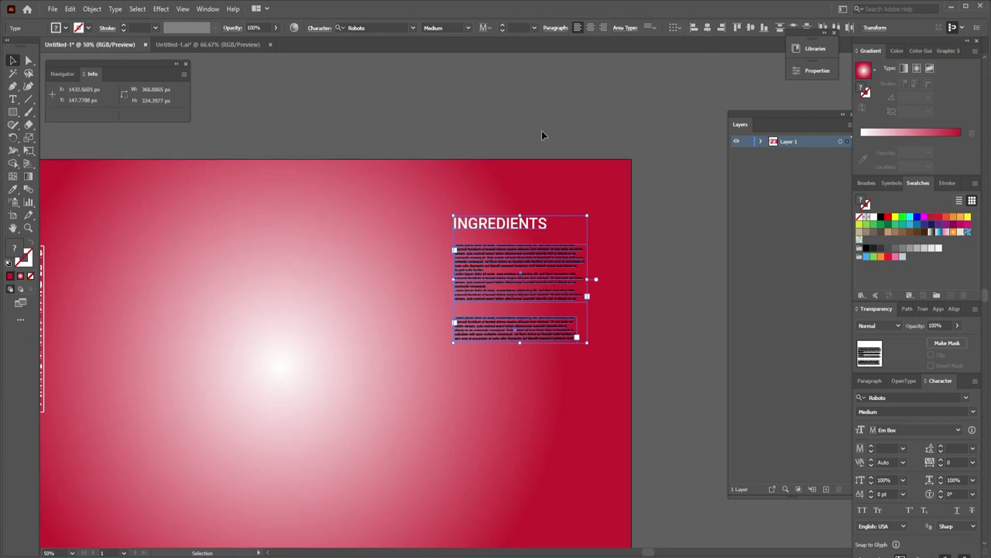
Fill the INGREDIENTS heading and placeholder text blocks white
{"action": "left_click", "coordinate": [59, 28]}
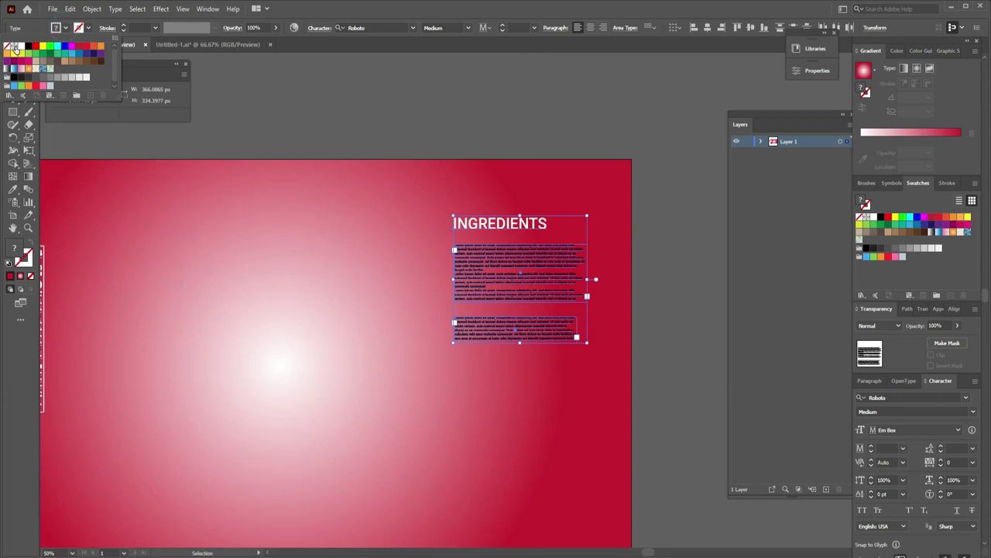
{"action": "left_click", "coordinate": [18, 48]}
{"action": "left_click", "coordinate": [466, 136]}
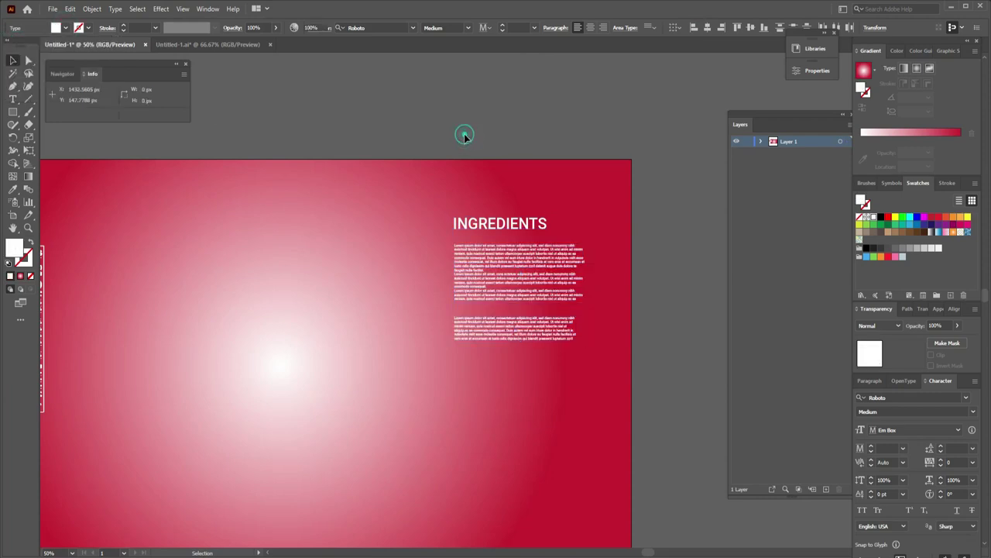
{"action": "left_click_drag", "start_coordinate": [262, 354], "coordinate": [469, 289]}
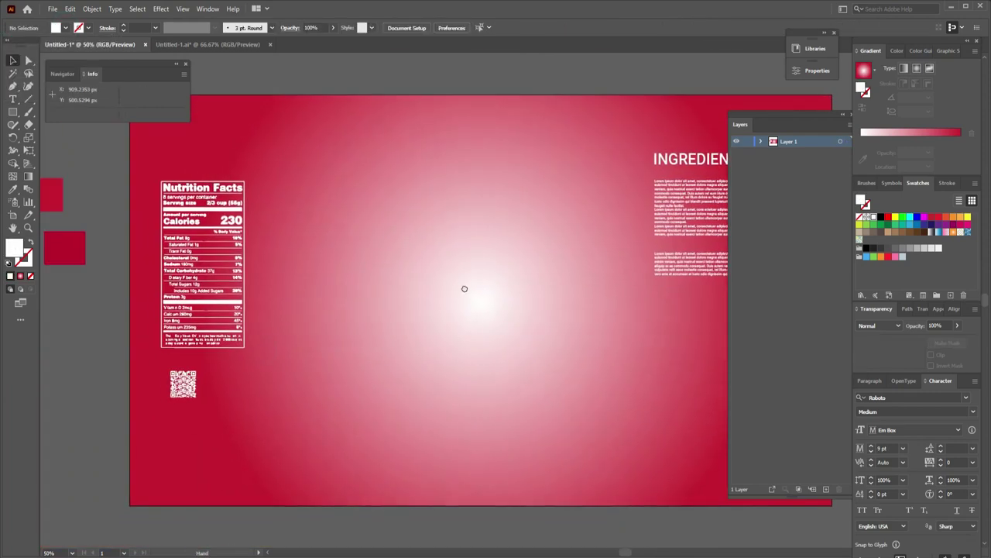
Centre the QR code under the Nutrition Facts panel, nudge both right, and group them
{"action": "left_click", "coordinate": [237, 345]}
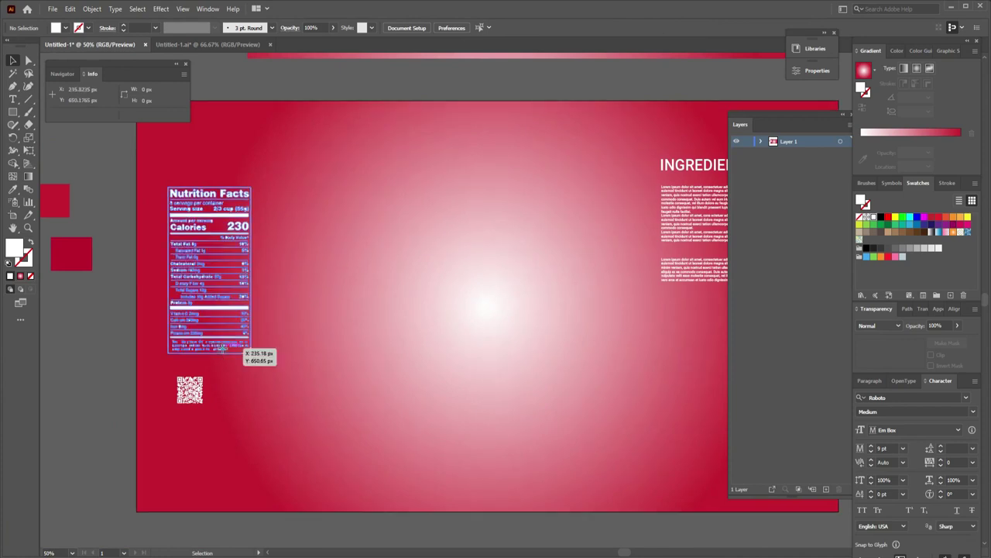
{"action": "left_click", "coordinate": [190, 390], "text": "shift"}
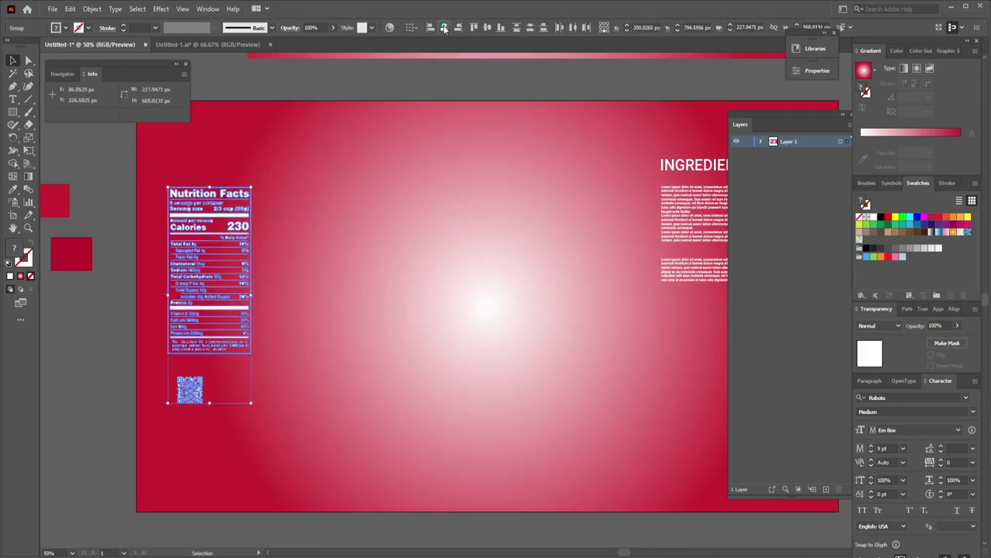
{"action": "left_click", "coordinate": [445, 27]}
{"action": "left_click_drag", "start_coordinate": [203, 266], "coordinate": [217, 265]}
{"action": "right_click", "coordinate": [217, 265]}
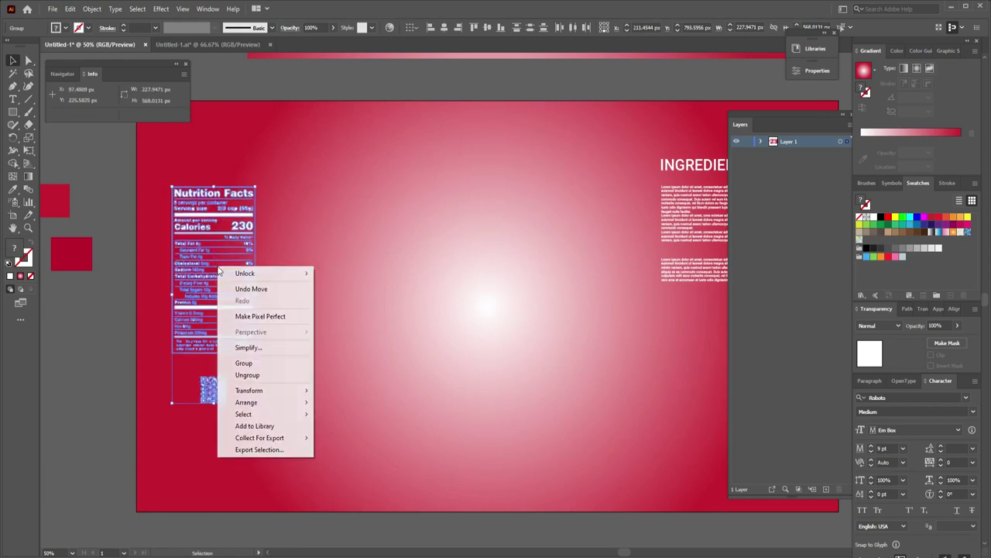
{"action": "left_click", "coordinate": [242, 364]}
Zoom out to view the whole label, then zoom back in on it
{"action": "mouse_move", "coordinate": [539, 304]}
{"action": "left_mouse_down"}
{"action": "mouse_move", "coordinate": [454, 294]}
{"action": "mouse_move", "coordinate": [360, 308]}
{"action": "mouse_move", "coordinate": [387, 313]}
{"action": "left_mouse_up"}
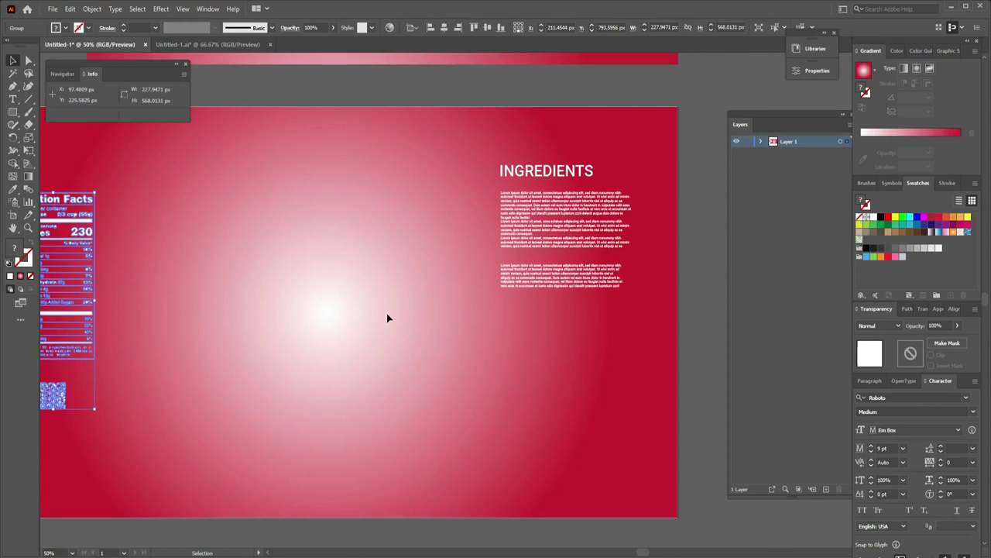
{"action": "left_click", "coordinate": [387, 313]}
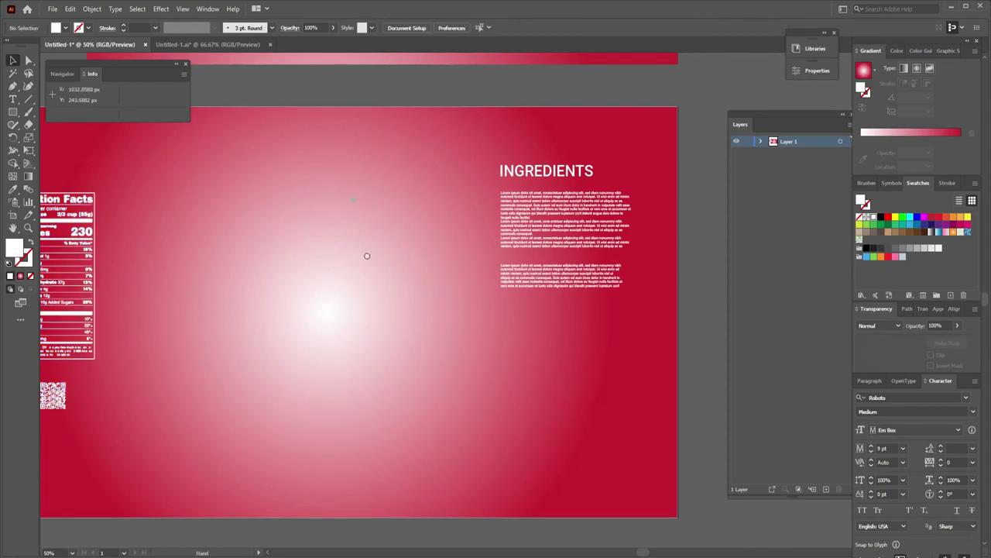
{"action": "mouse_move", "coordinate": [353, 203]}
{"action": "left_mouse_down"}
{"action": "mouse_move", "coordinate": [385, 411]}
{"action": "mouse_move", "coordinate": [318, 356]}
{"action": "left_mouse_up"}
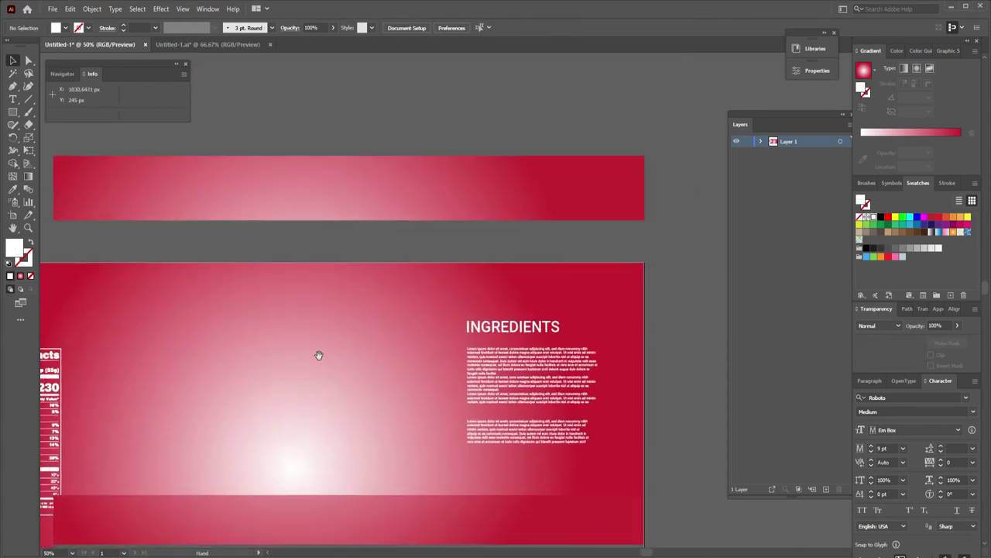
{"action": "left_click", "coordinate": [611, 180]}
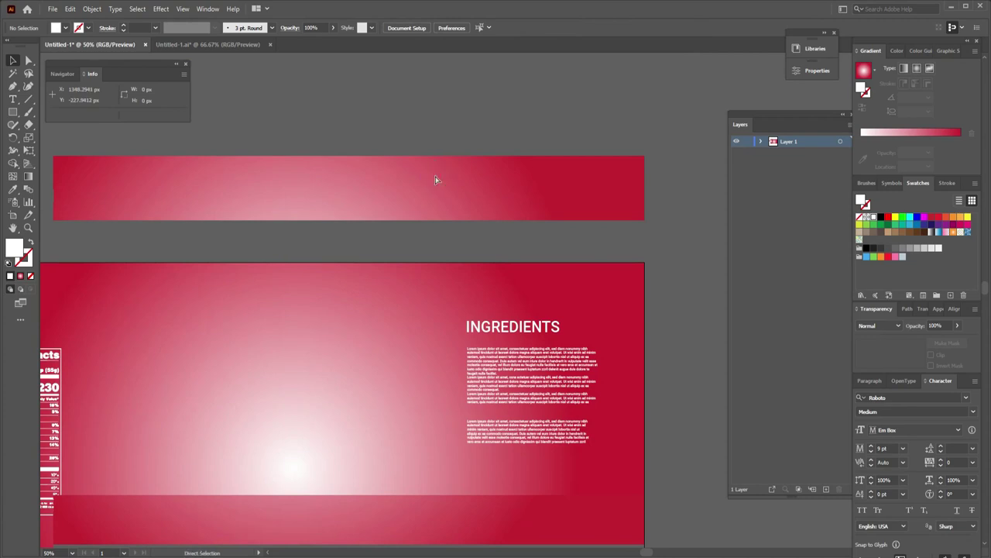
{"action": "key", "text": "ctrl+minus"}
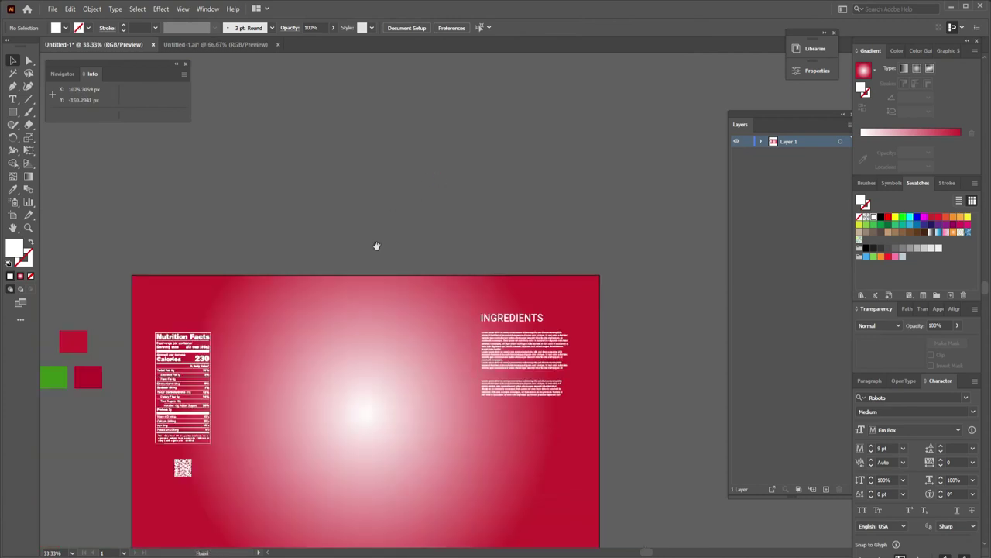
{"action": "left_click_drag", "start_coordinate": [375, 245], "coordinate": [423, 169]}
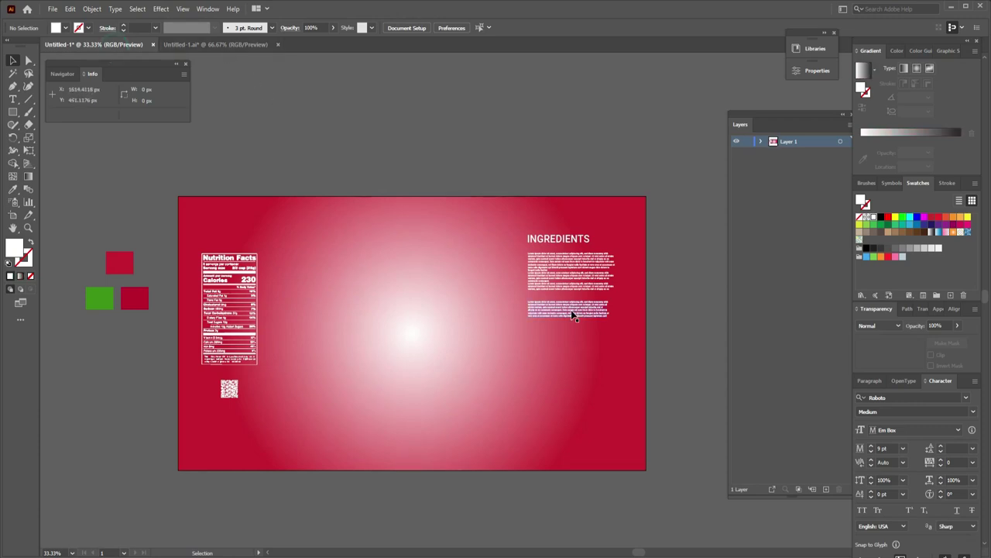
{"action": "key", "text": "ctrl+plus"}
{"action": "key", "text": "ctrl+plus"}
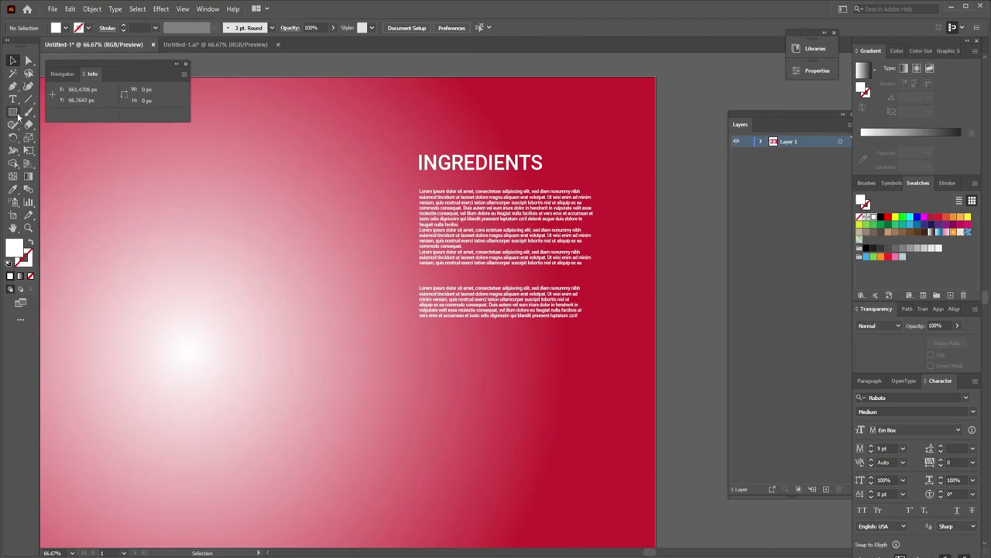
Show rulers, align a vertical guide to the ingredients' left edge, and draw a small white rectangle there
{"action": "left_click", "coordinate": [13, 112]}
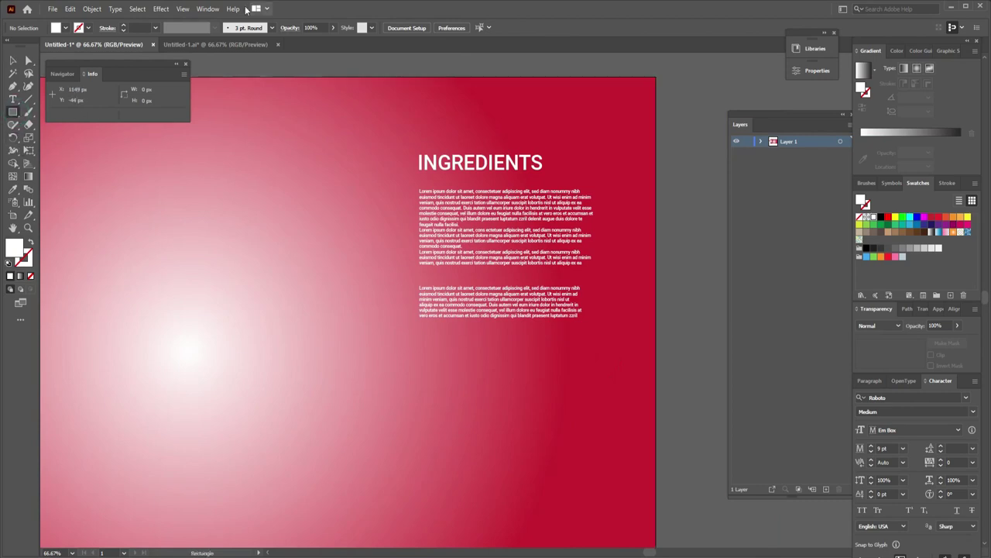
{"action": "left_click", "coordinate": [183, 9]}
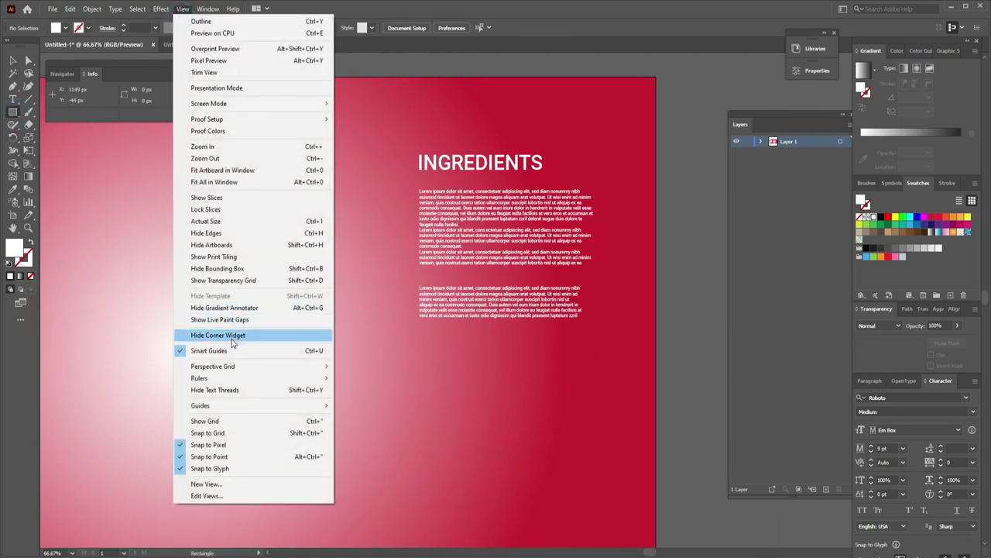
{"action": "mouse_move", "coordinate": [199, 378]}
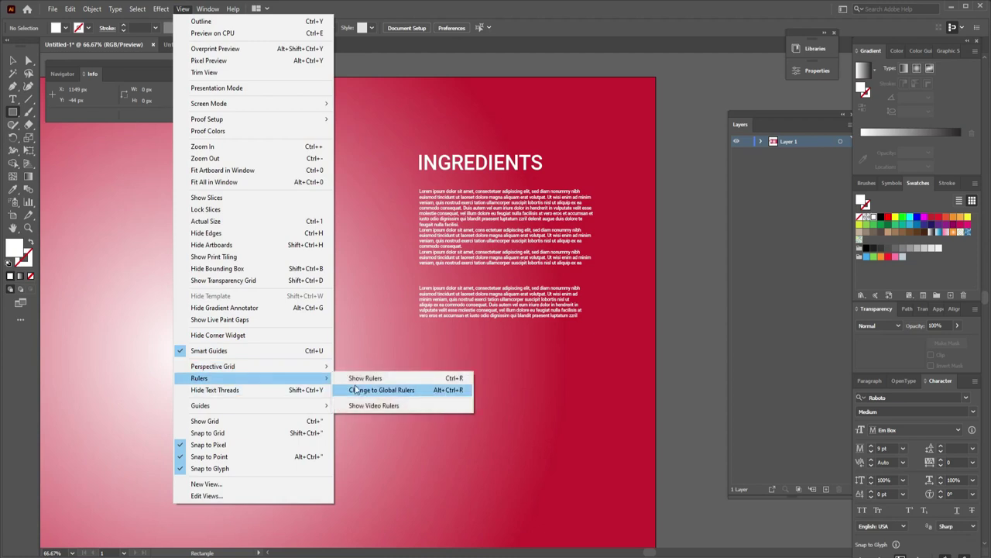
{"action": "left_click", "coordinate": [357, 379]}
{"action": "left_click_drag", "start_coordinate": [46, 326], "coordinate": [254, 325]}
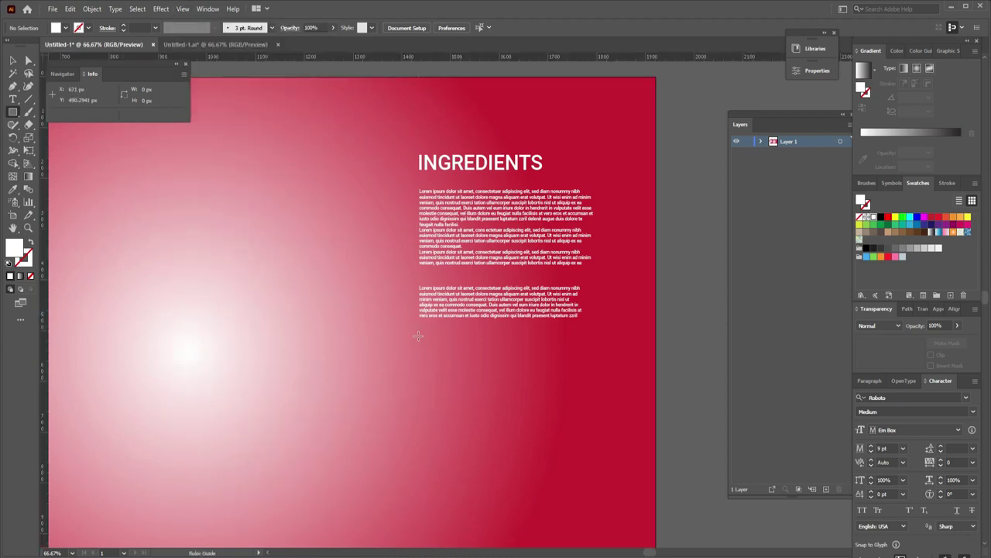
{"action": "left_click_drag", "start_coordinate": [418, 335], "coordinate": [418, 334]}
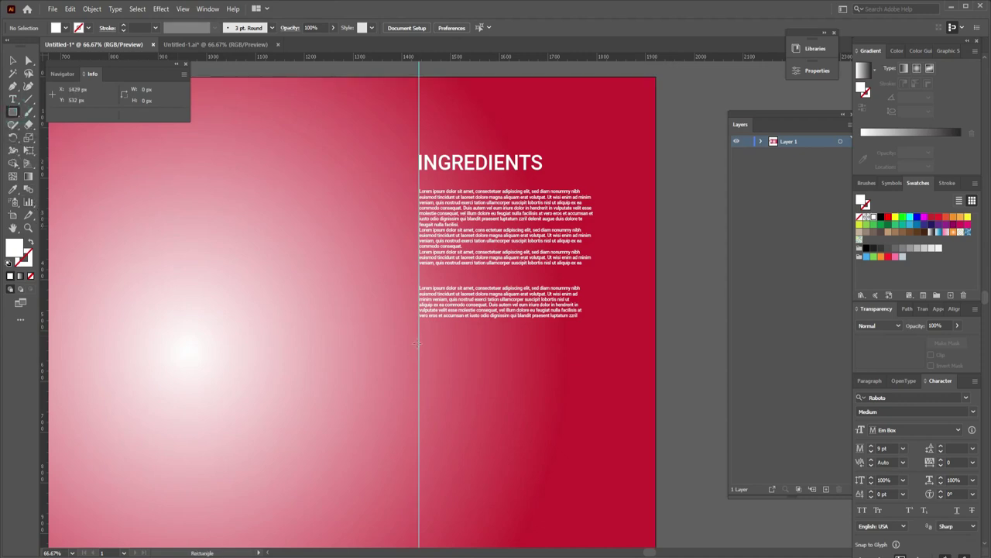
{"action": "left_click_drag", "start_coordinate": [418, 329], "coordinate": [450, 351]}
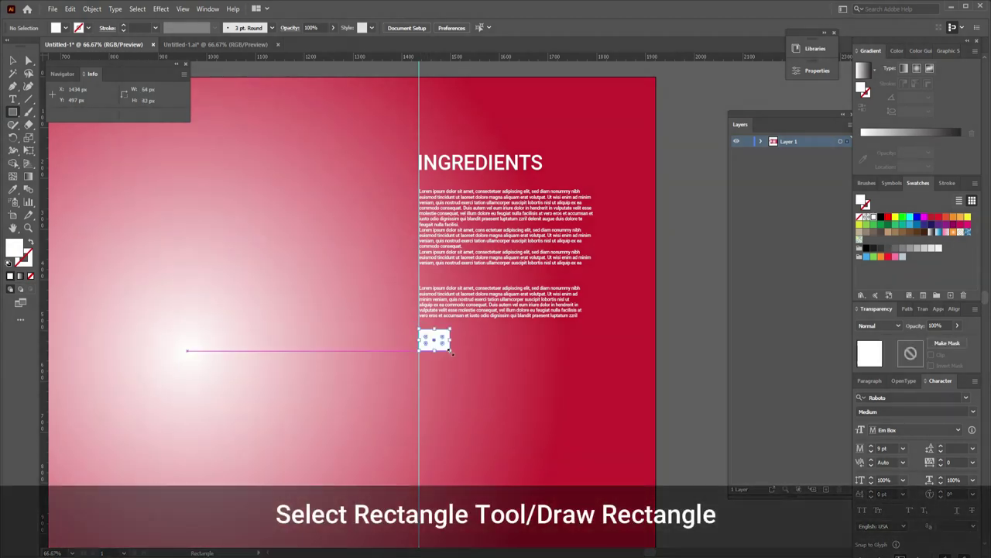
Alt-drag a copy of the white rectangle to its right, shrunk to about 49 × 33 px
{"action": "key", "text": "v"}
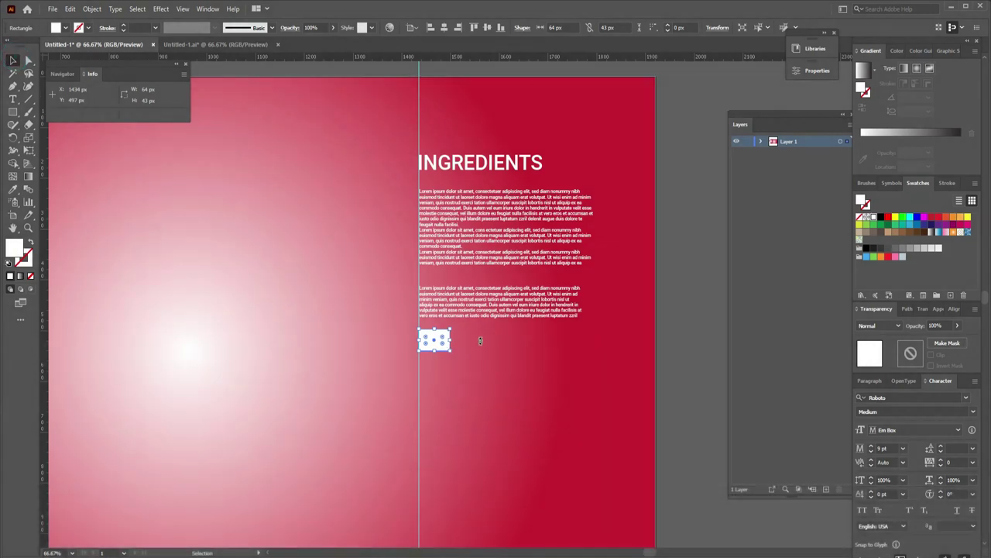
{"action": "left_click", "coordinate": [481, 339]}
{"action": "mouse_move", "coordinate": [445, 342]}
{"action": "left_mouse_down"}
{"action": "mouse_move", "coordinate": [479, 342]}
{"action": "mouse_move", "coordinate": [487, 329]}
{"action": "mouse_move", "coordinate": [478, 343]}
{"action": "left_mouse_up"}
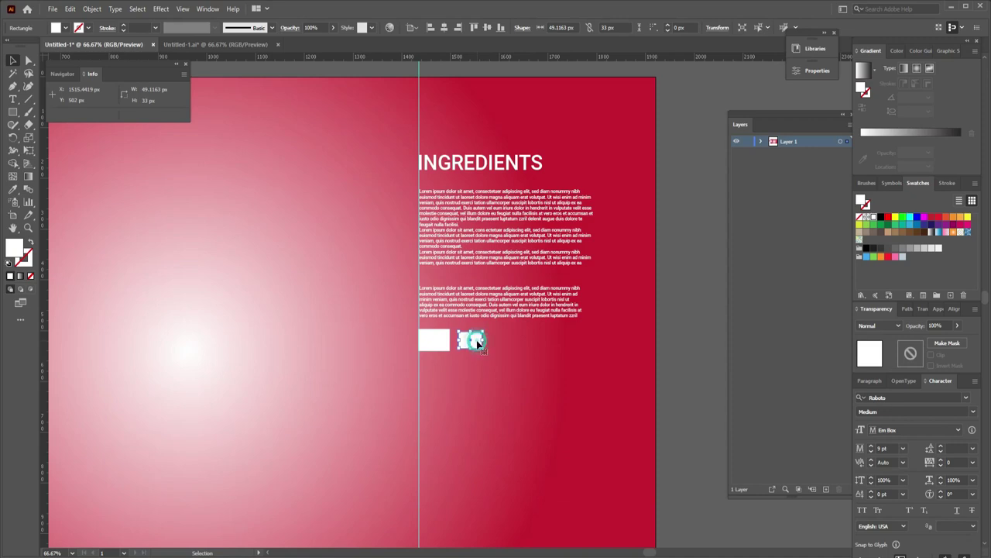
{"action": "key", "text": "Left"}
{"action": "key", "text": "Left"}
{"action": "key", "text": "Left"}
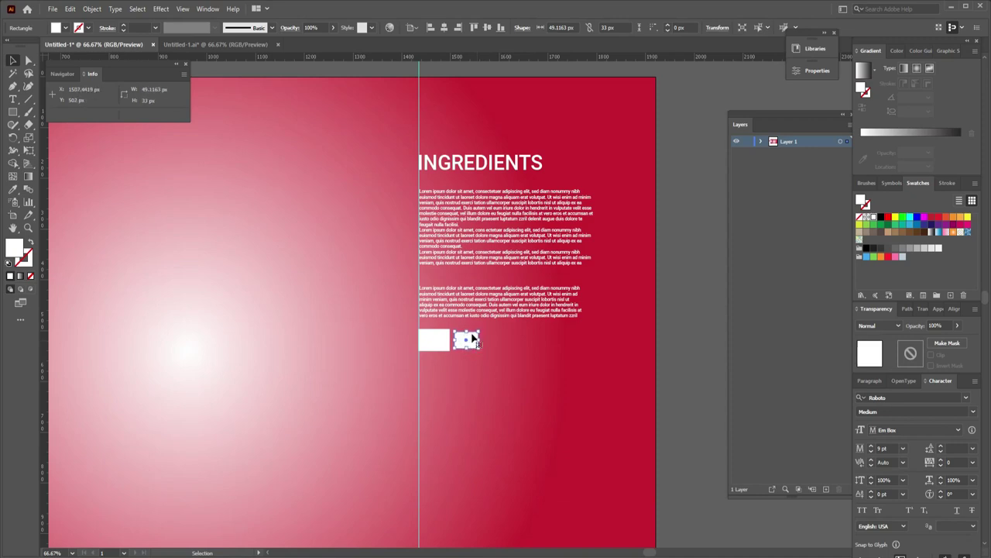
{"action": "left_click", "coordinate": [13, 99]}
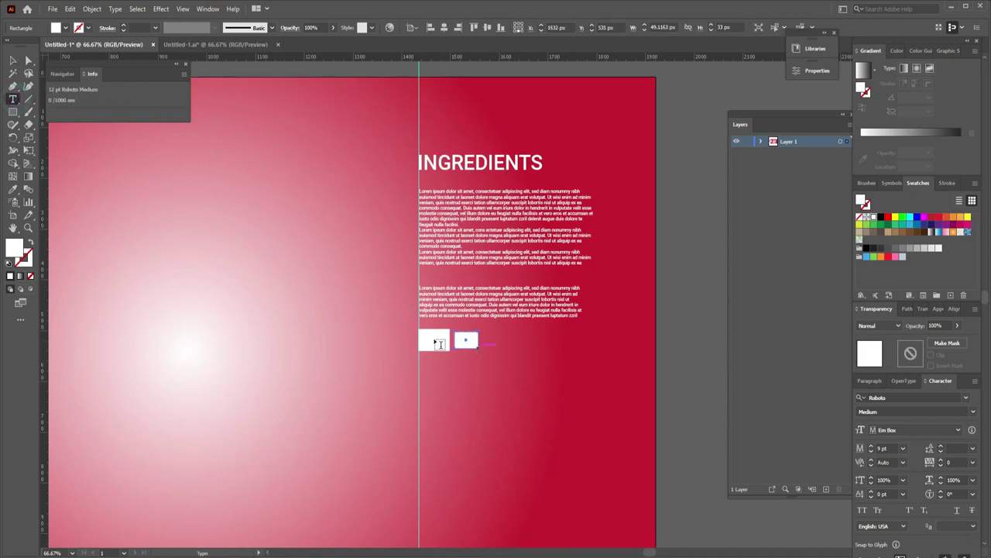
Turn the first white box into area text and duplicate its Lorem ipsum line
{"action": "left_click", "coordinate": [431, 340]}
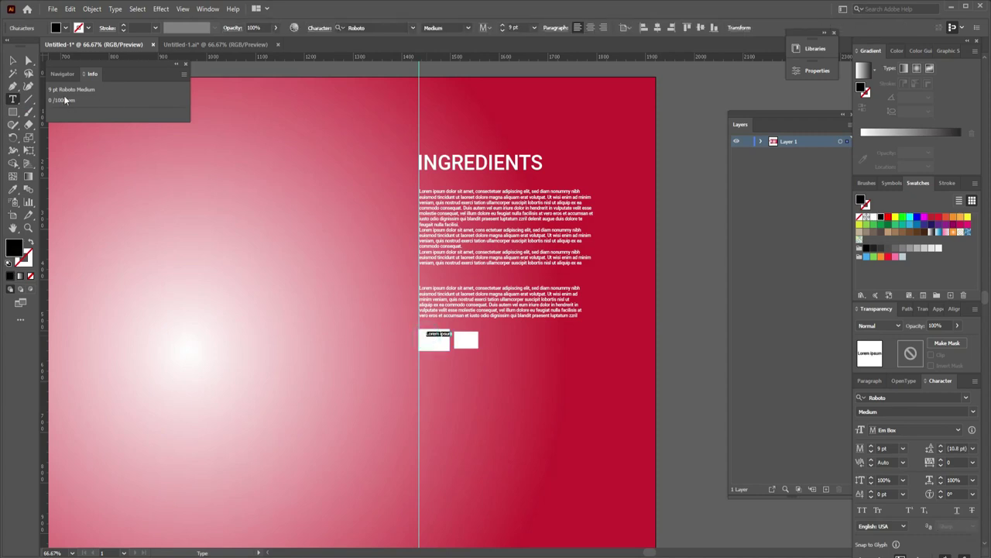
{"action": "left_click", "coordinate": [13, 60]}
{"action": "key", "text": "ctrl+1"}
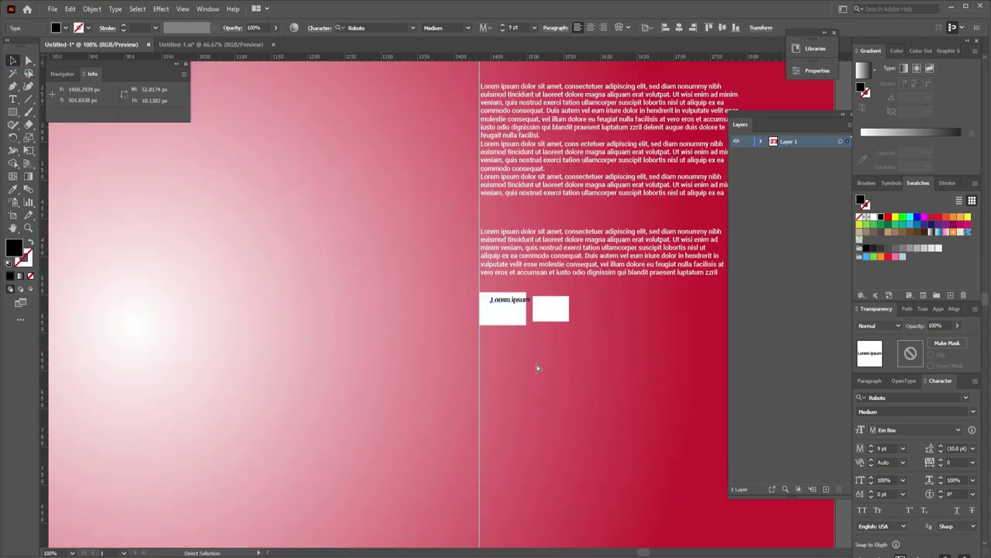
{"action": "left_click_drag", "start_coordinate": [524, 302], "coordinate": [516, 313]}
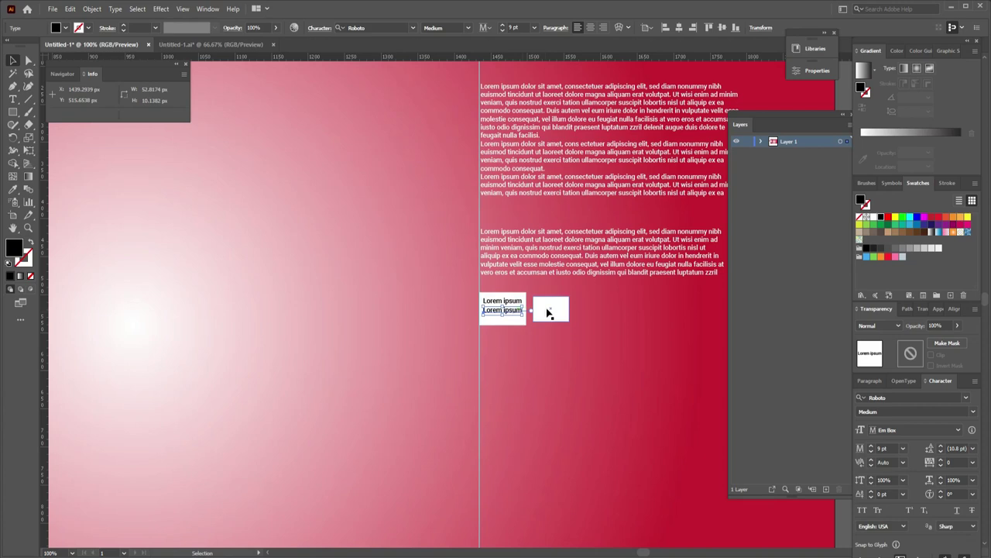
Fill the smaller box with placeholder text, delete 'Lorem' to leave 'ipsum', and nudge it into place
{"action": "key", "text": "t"}
{"action": "left_click", "coordinate": [549, 310]}
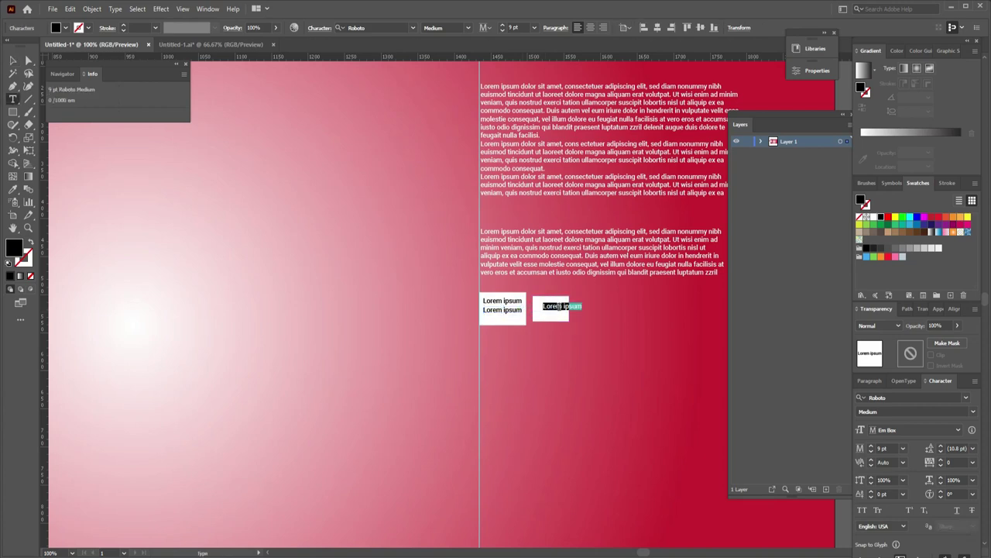
{"action": "left_click", "coordinate": [563, 306]}
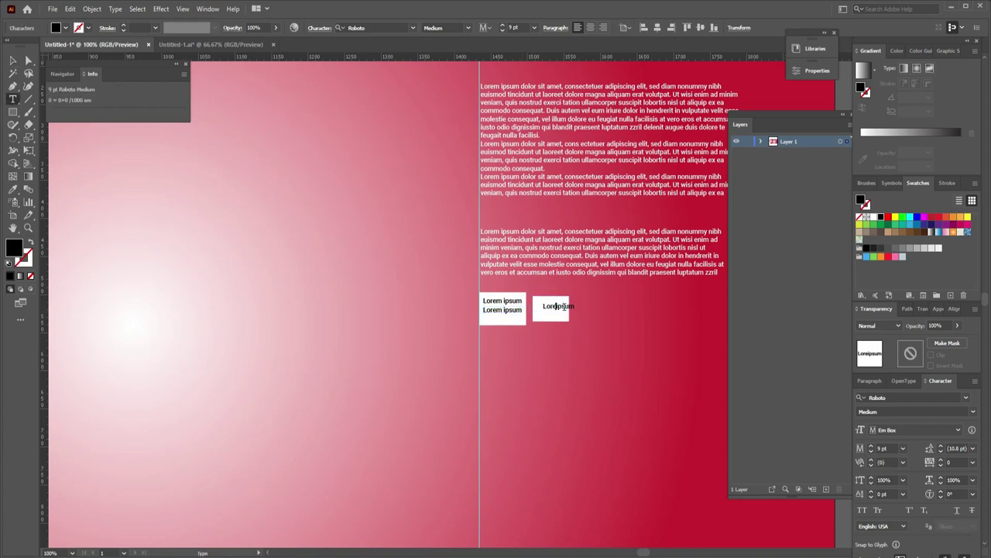
{"action": "key", "text": "BackSpace"}
{"action": "key", "text": "BackSpace"}
{"action": "key", "text": "BackSpace"}
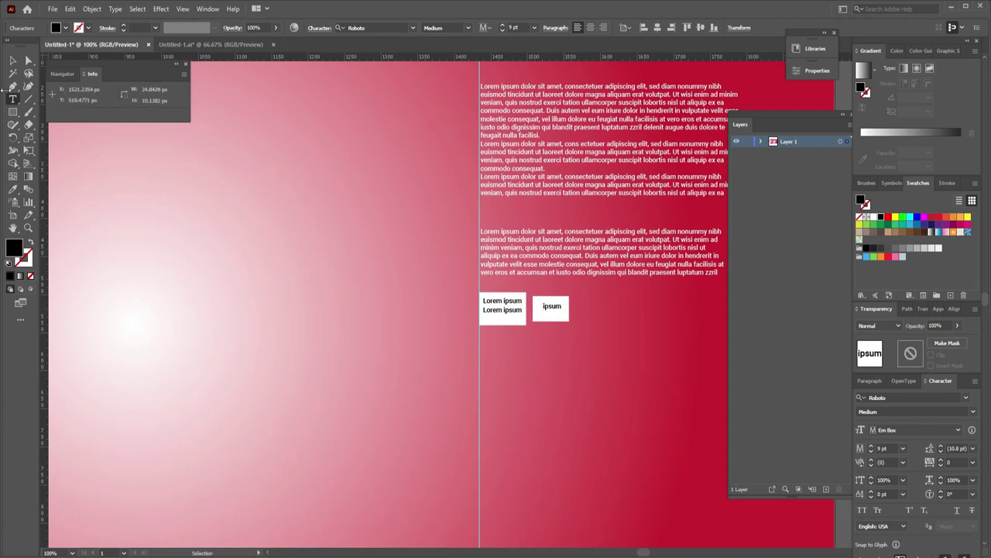
{"action": "key", "text": "Escape"}
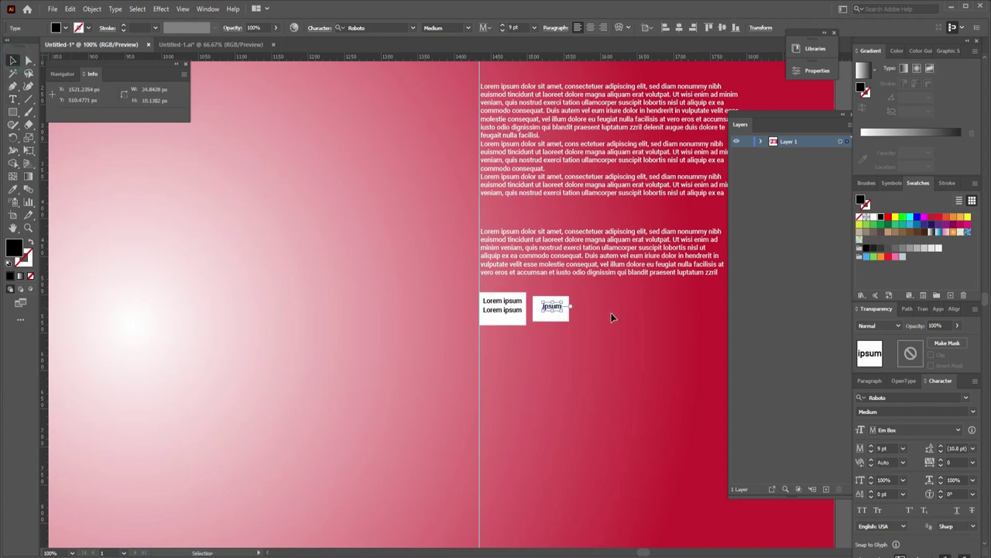
{"action": "key", "text": "Left"}
{"action": "key", "text": "Left"}
{"action": "key", "text": "Left"}
{"action": "key", "text": "Down"}
{"action": "key", "text": "Down"}
{"action": "key", "text": "Down"}
{"action": "key", "text": "ctrl+minus"}
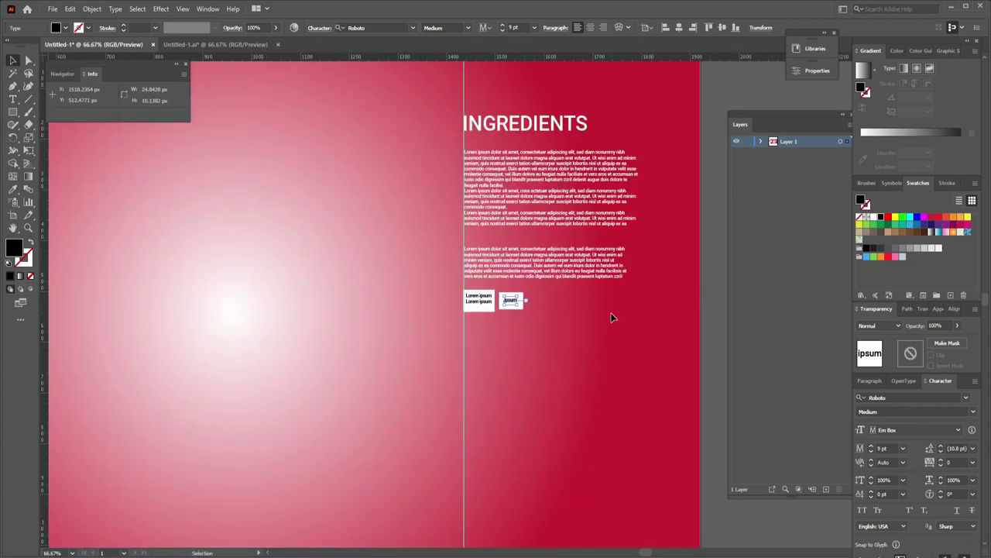
{"action": "left_click", "coordinate": [12, 99]}
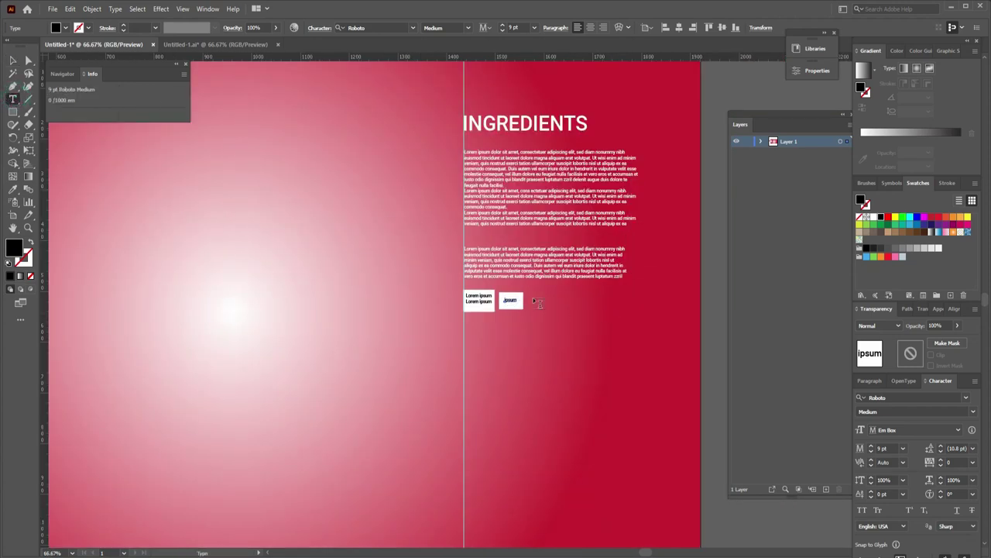
Drag an area-type box right of the ipsum box, filling it with black placeholder text
{"action": "left_click_drag", "start_coordinate": [530, 292], "coordinate": [619, 314]}
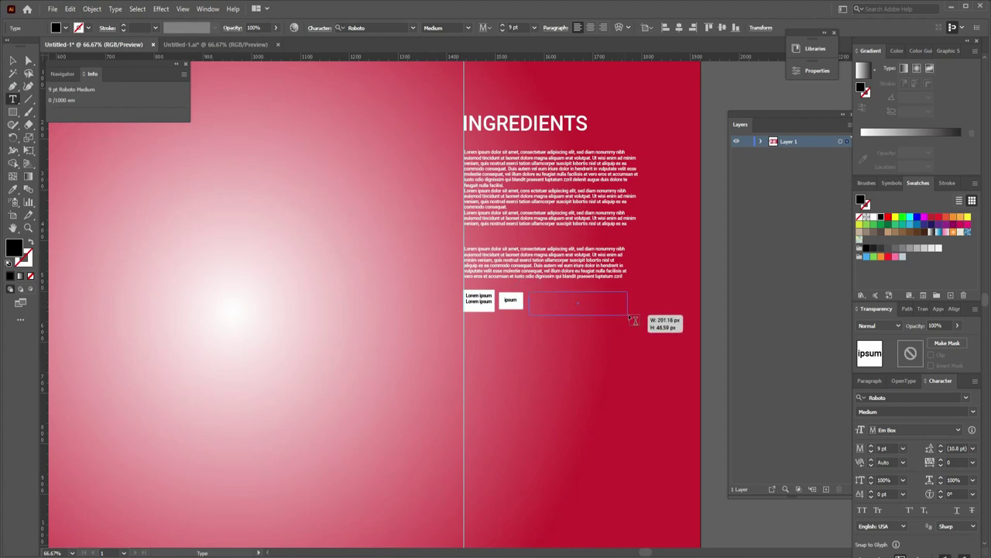
{"action": "mouse_move", "coordinate": [625, 317]}
{"action": "left_mouse_down"}
{"action": "mouse_move", "coordinate": [634, 319]}
{"action": "mouse_move", "coordinate": [629, 313]}
{"action": "left_mouse_up"}
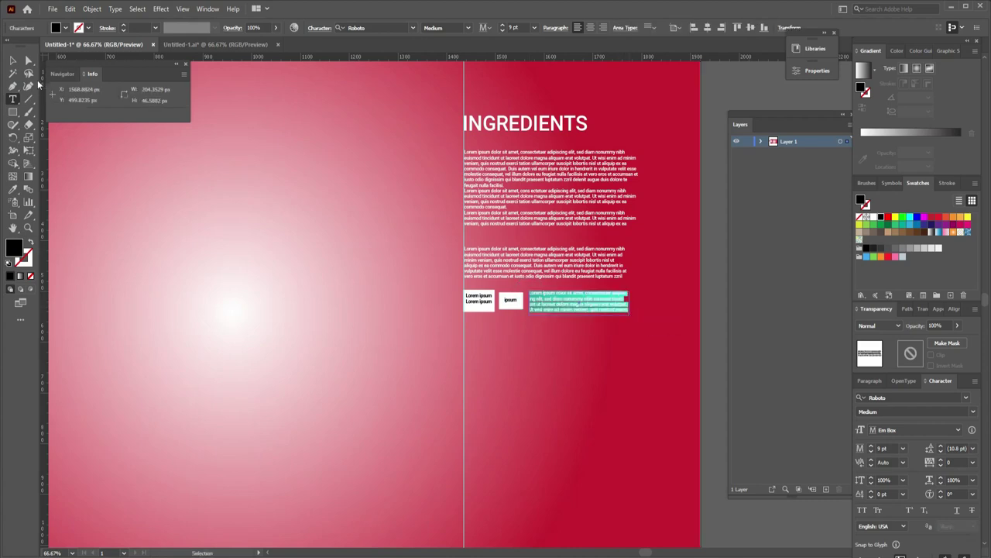
{"action": "left_click", "coordinate": [13, 60]}
{"action": "left_click", "coordinate": [345, 230]}
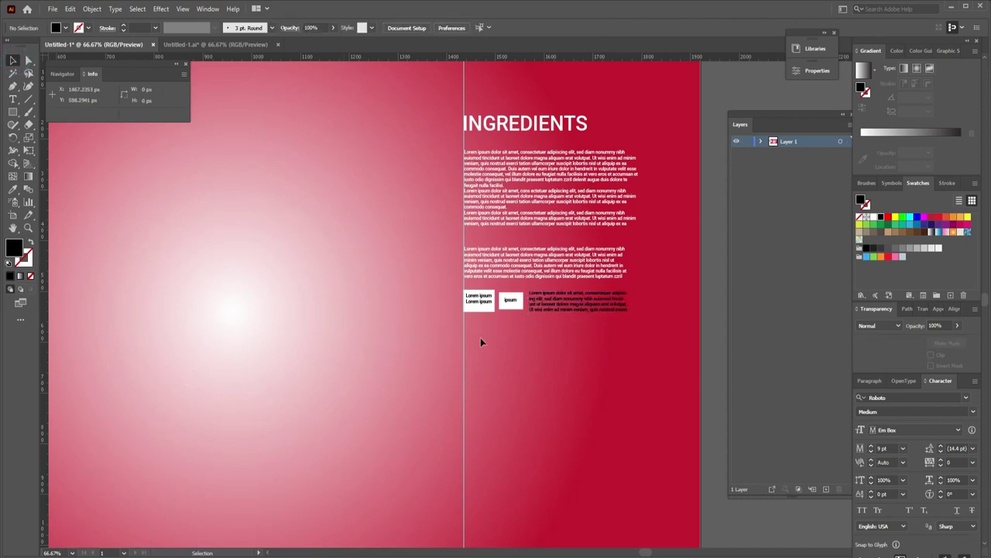
Eyedrop the red square's colour onto the white box behind the Lorem ipsum lines
{"action": "key", "text": "ctrl+minus"}
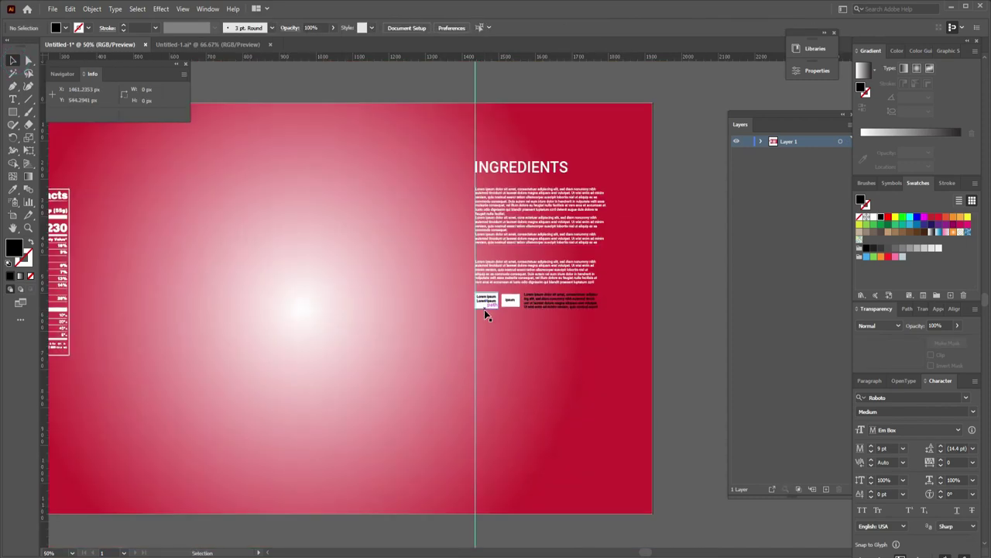
{"action": "left_click", "coordinate": [485, 310]}
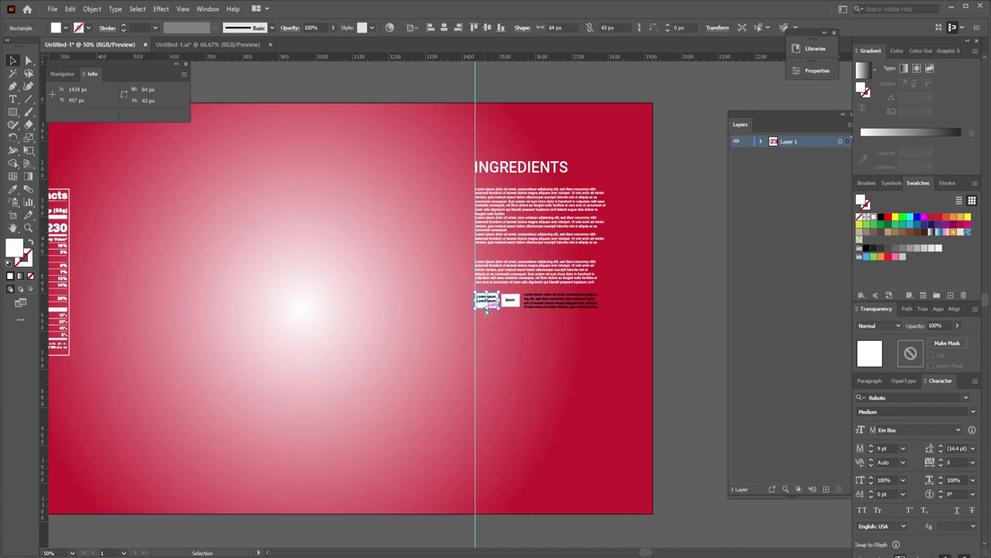
{"action": "key", "text": "ctrl+minus"}
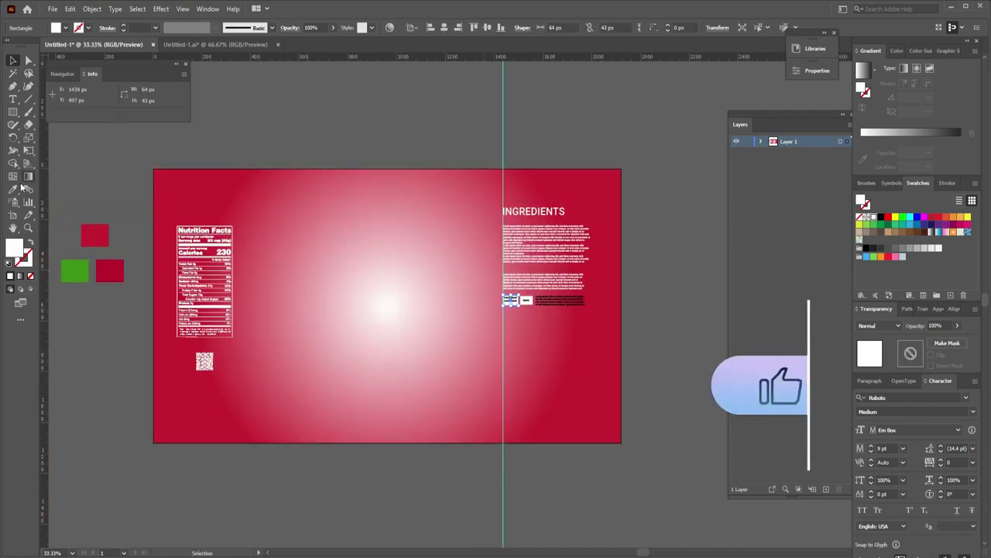
{"action": "key", "text": "i"}
{"action": "left_click", "coordinate": [113, 270]}
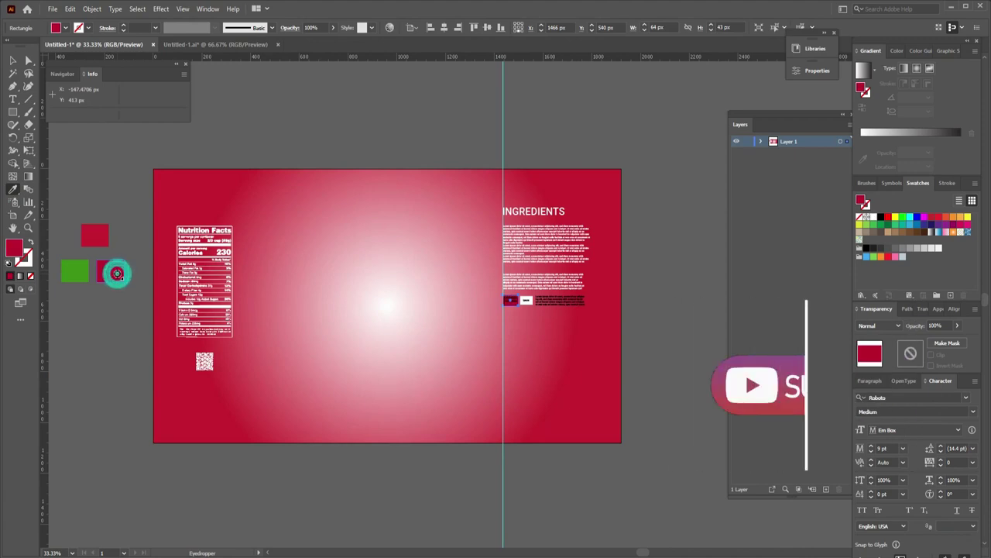
{"action": "left_click", "coordinate": [13, 60]}
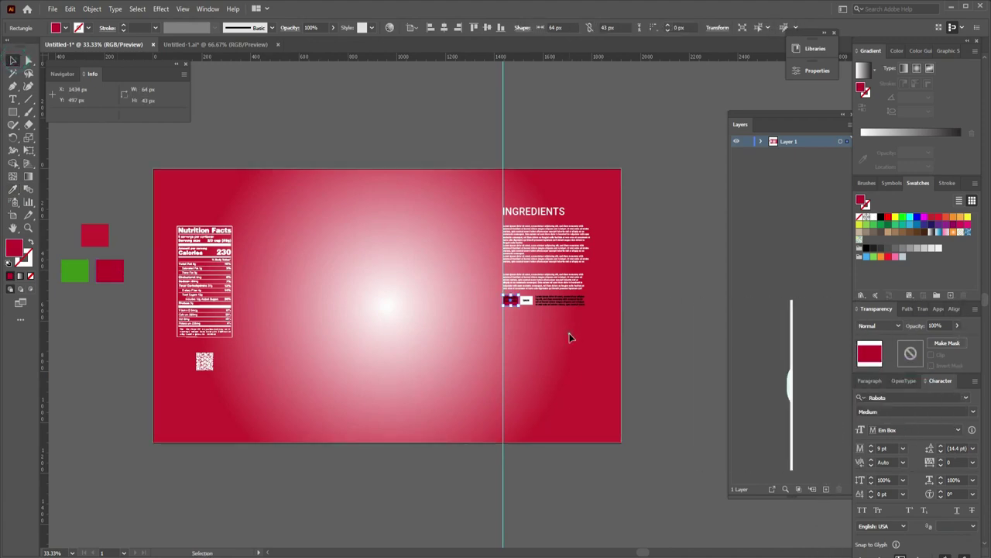
{"action": "left_click", "coordinate": [546, 319]}
Colour the smaller ipsum box a slightly brighter red, #d1223b
{"action": "left_click", "coordinate": [529, 301]}
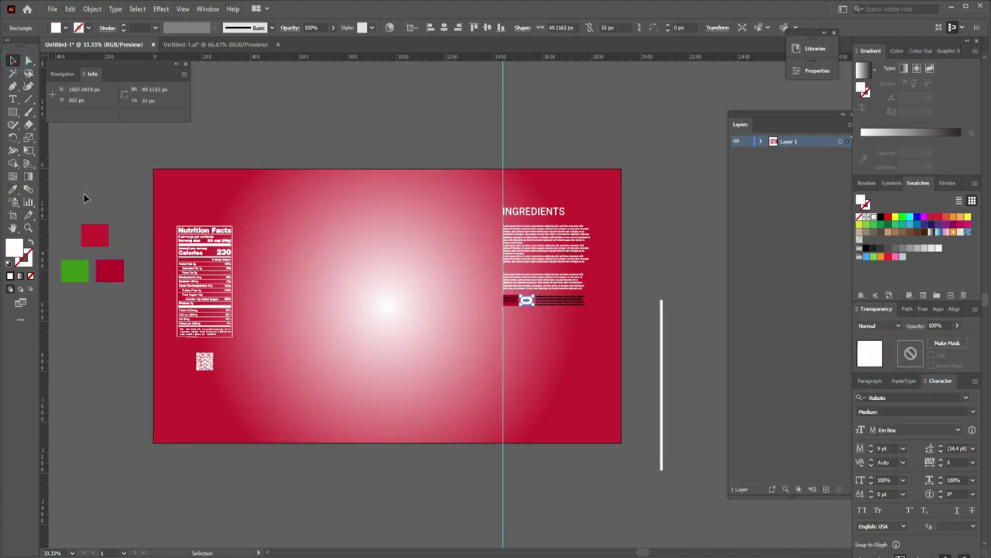
{"action": "left_click", "coordinate": [14, 191]}
{"action": "left_click", "coordinate": [96, 235]}
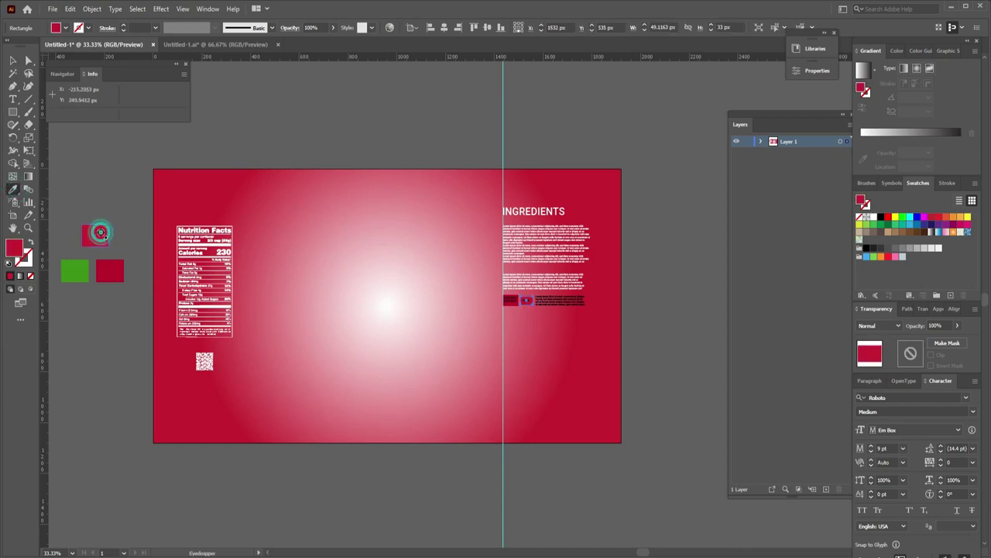
{"action": "double_click", "coordinate": [14, 247]}
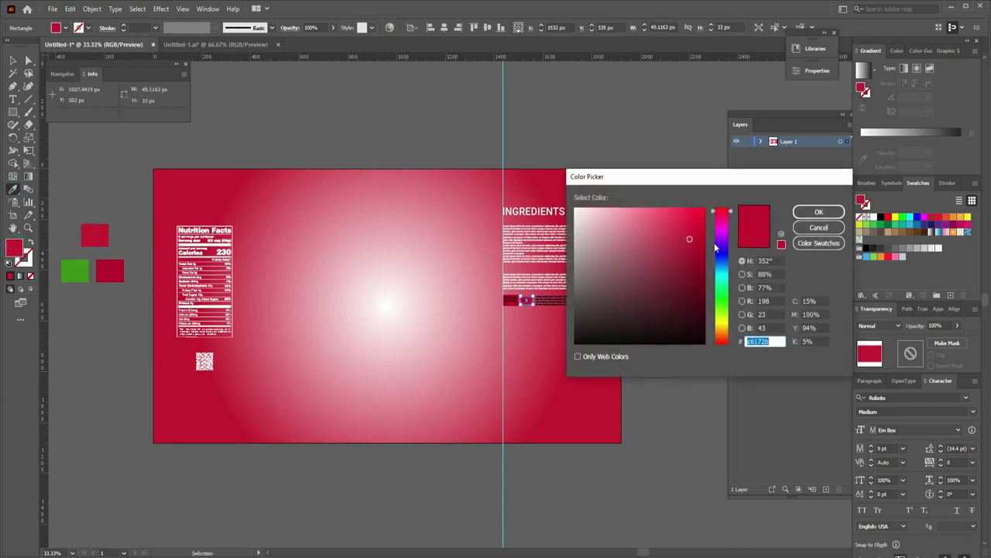
{"action": "left_click", "coordinate": [684, 231]}
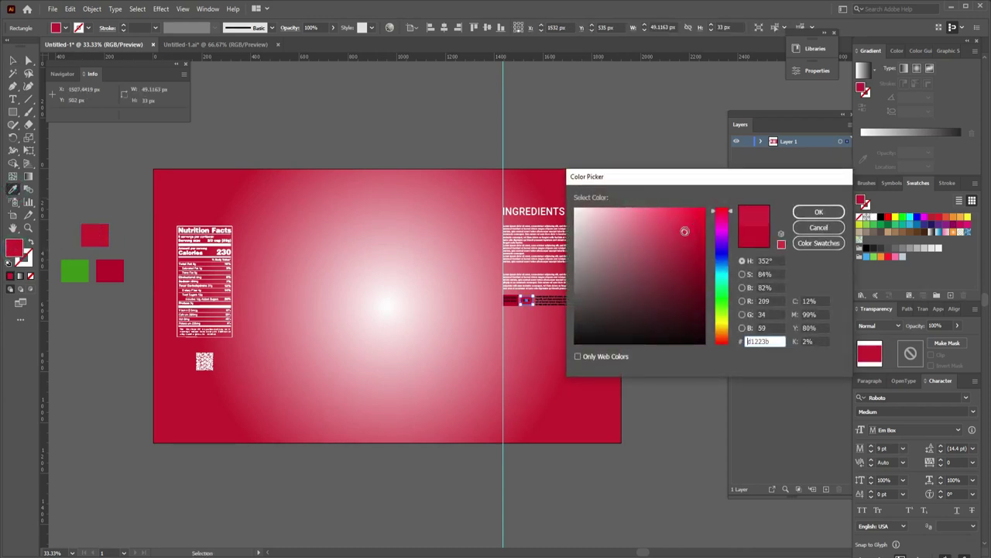
{"action": "left_click", "coordinate": [818, 212]}
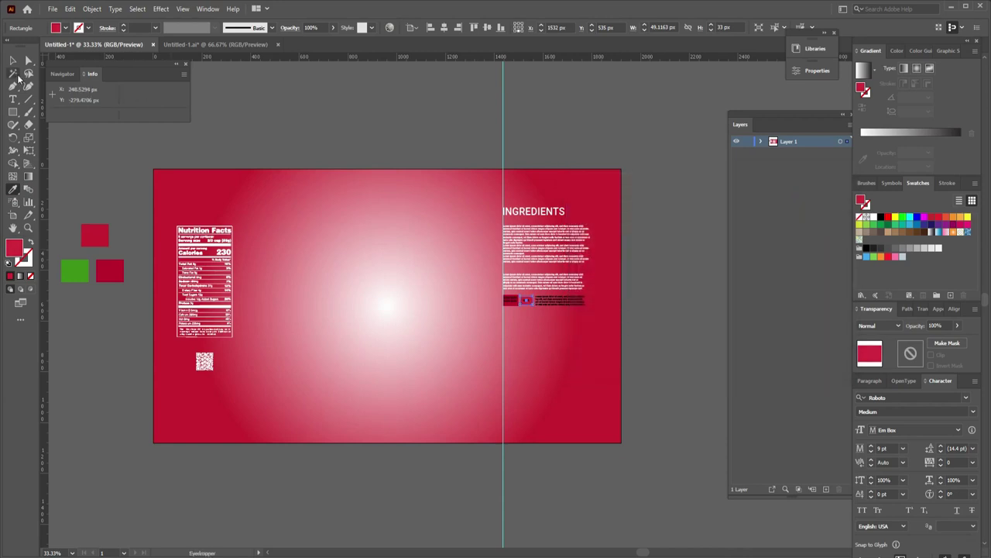
{"action": "key", "text": "v"}
{"action": "left_click", "coordinate": [352, 138]}
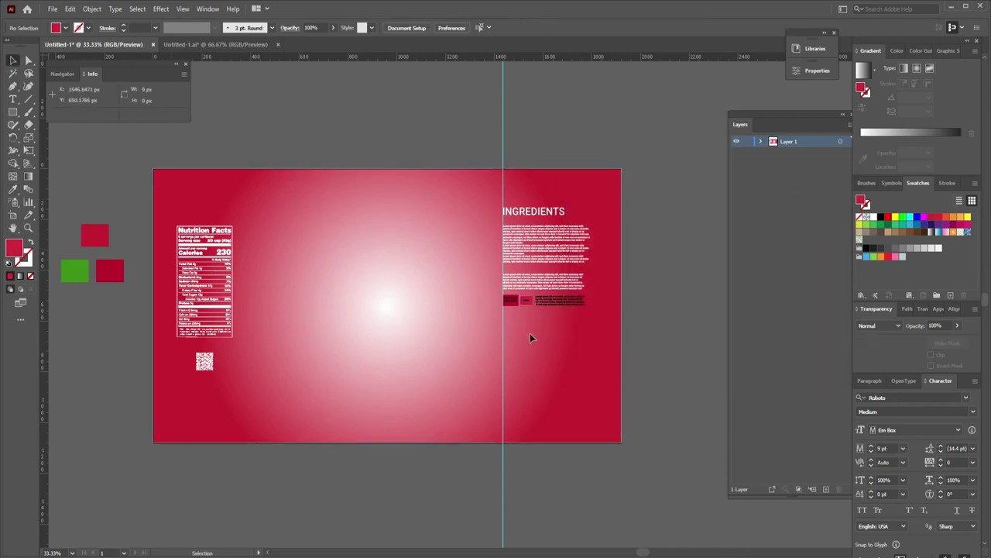
Add a four-line block of black placeholder area text below the crimson boxes
{"action": "key", "text": "ctrl+plus"}
{"action": "key", "text": "ctrl+plus"}
{"action": "key", "text": "ctrl+plus"}
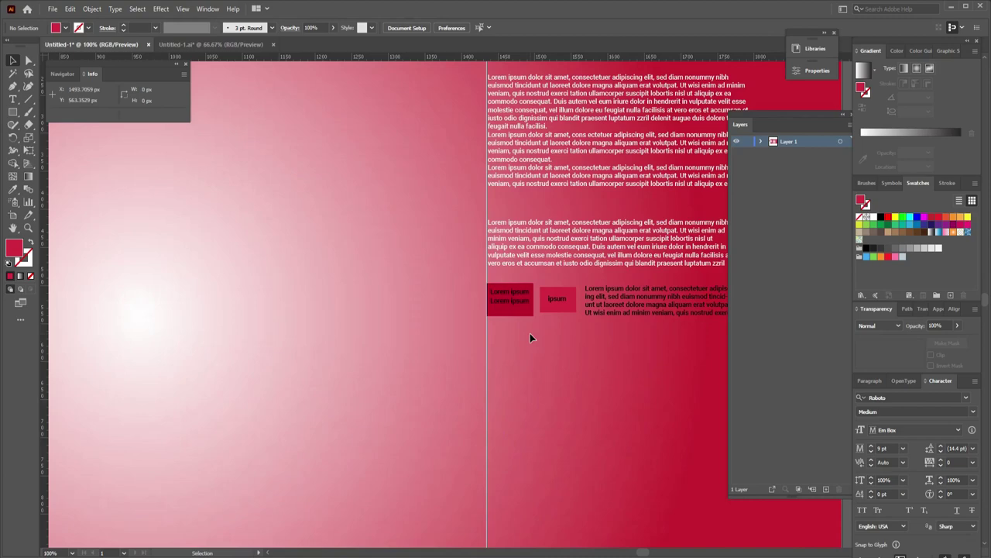
{"action": "left_click_drag", "start_coordinate": [615, 383], "coordinate": [506, 326]}
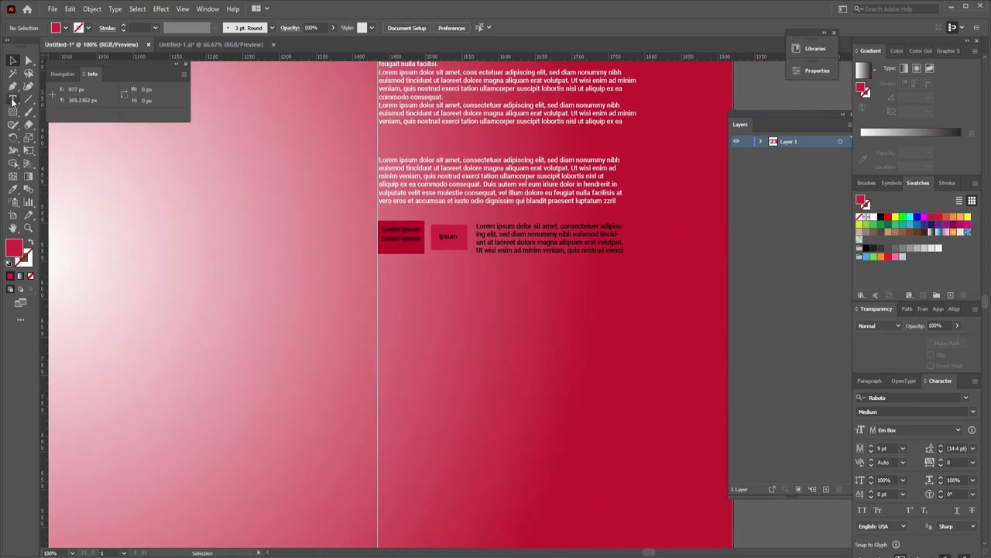
{"action": "left_click", "coordinate": [13, 101]}
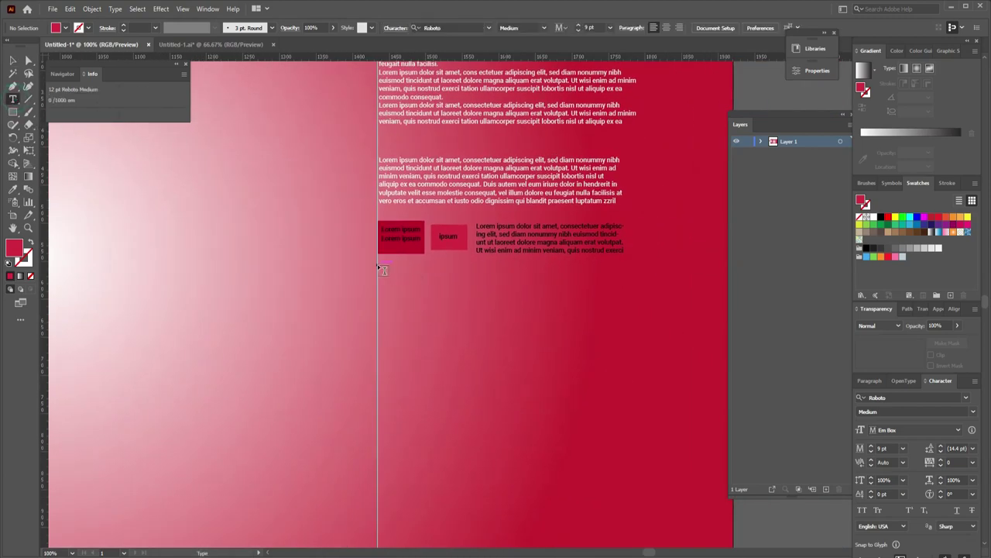
{"action": "left_click_drag", "start_coordinate": [379, 266], "coordinate": [631, 299]}
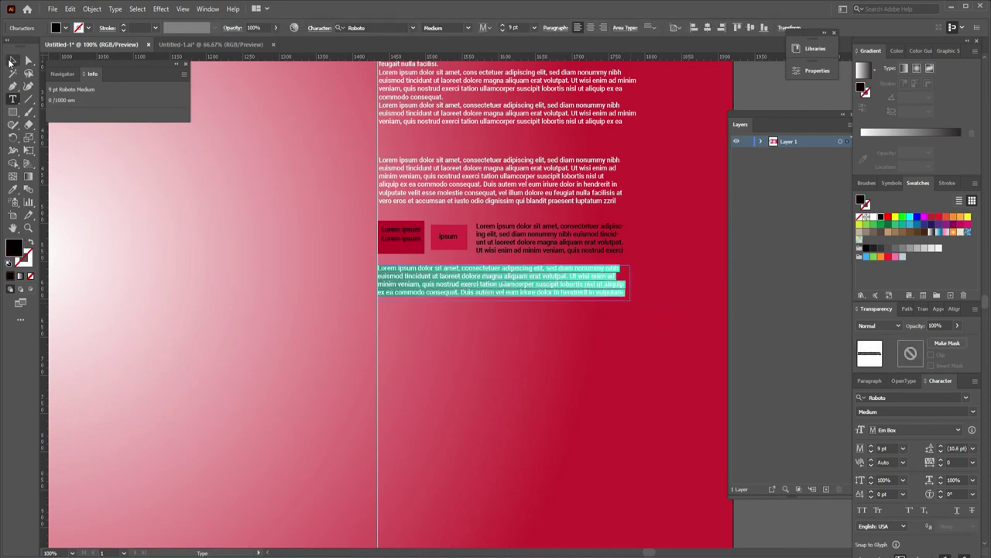
{"action": "left_click", "coordinate": [12, 61]}
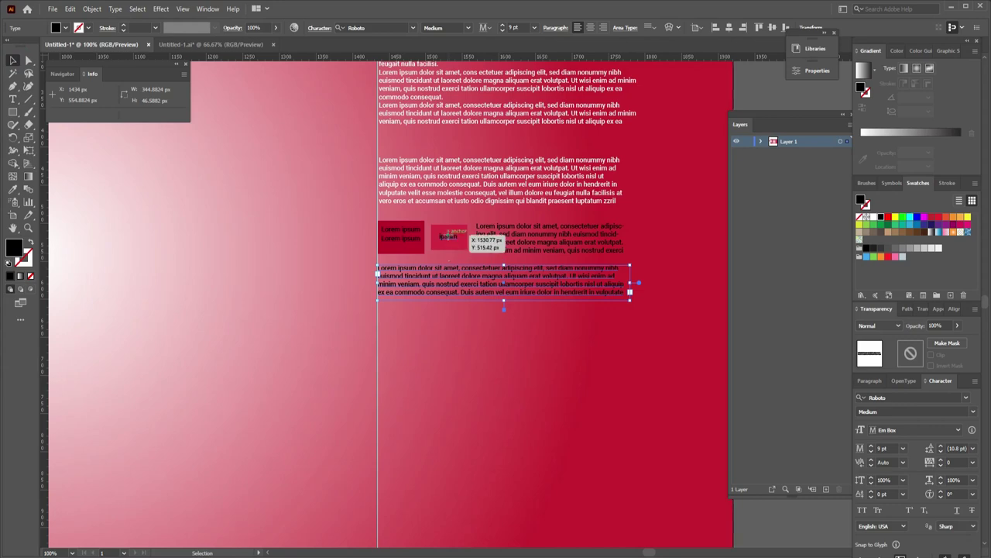
Select the upper ipsum text together with its crimson box
{"action": "left_click", "coordinate": [448, 237]}
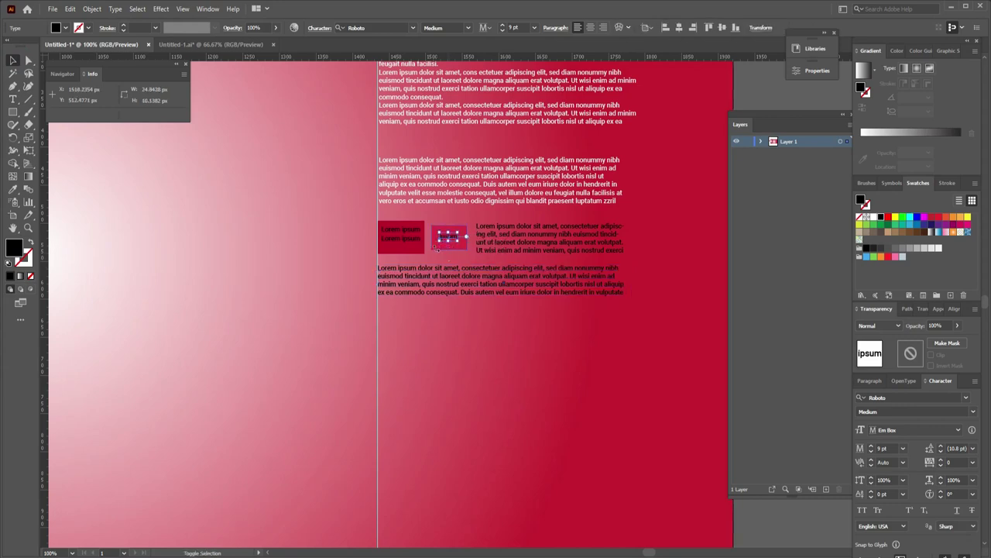
{"action": "left_click", "coordinate": [435, 247], "text": "shift"}
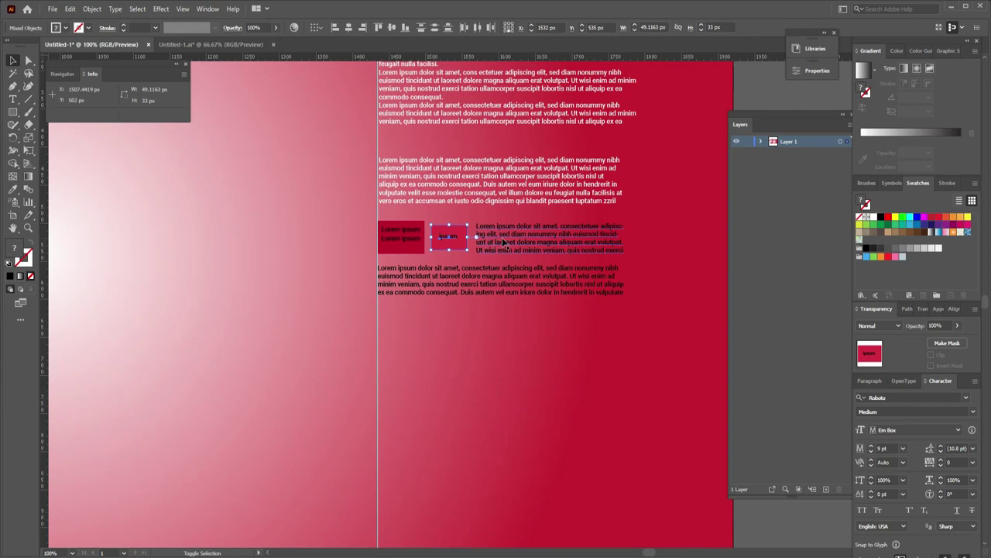
{"action": "left_click", "coordinate": [491, 332]}
{"action": "left_click", "coordinate": [451, 234]}
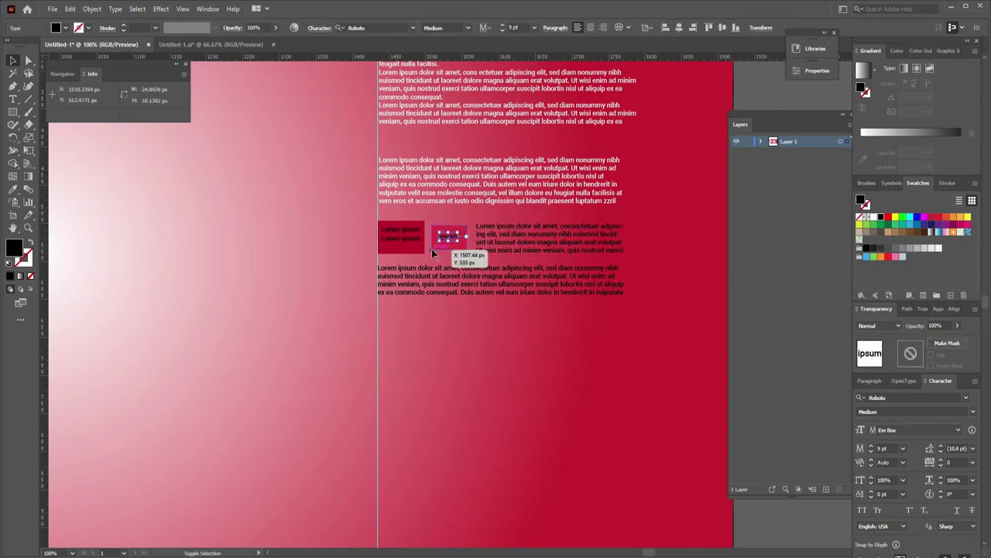
{"action": "left_click", "coordinate": [434, 248], "text": "shift"}
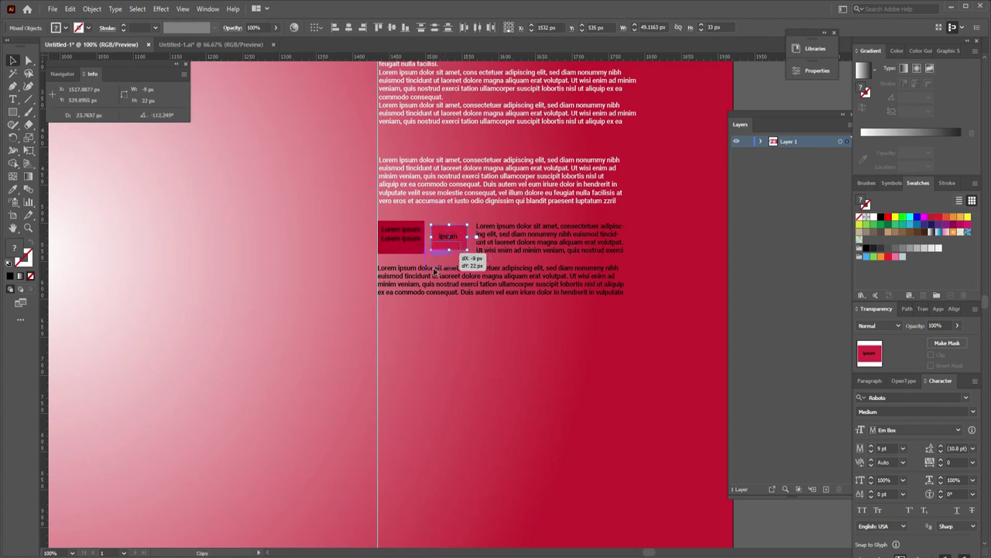
Alt-drag a copy of the crimson ipsum tag below the paragraph and add a three-line placeholder block beside it
{"action": "left_click_drag", "start_coordinate": [445, 236], "coordinate": [393, 326]}
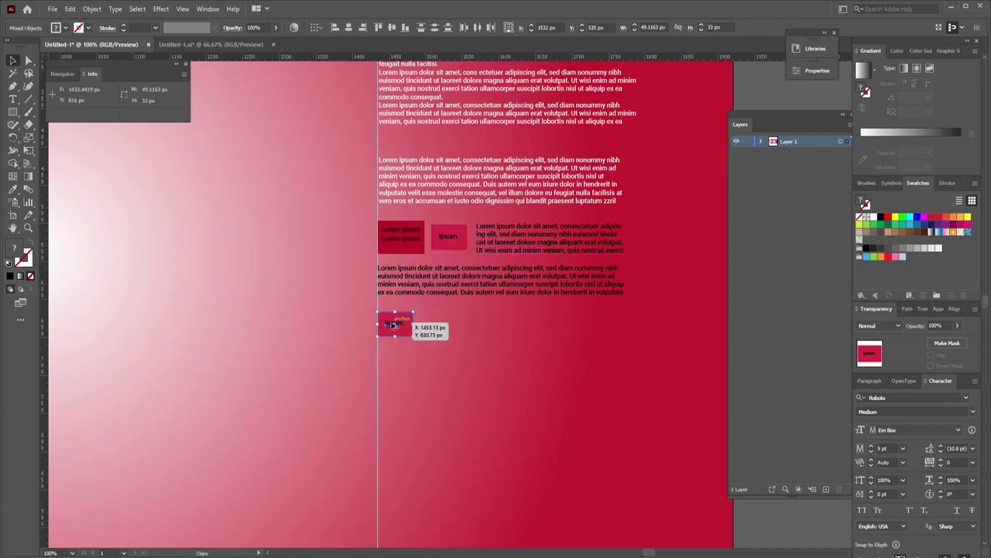
{"action": "left_click", "coordinate": [12, 98]}
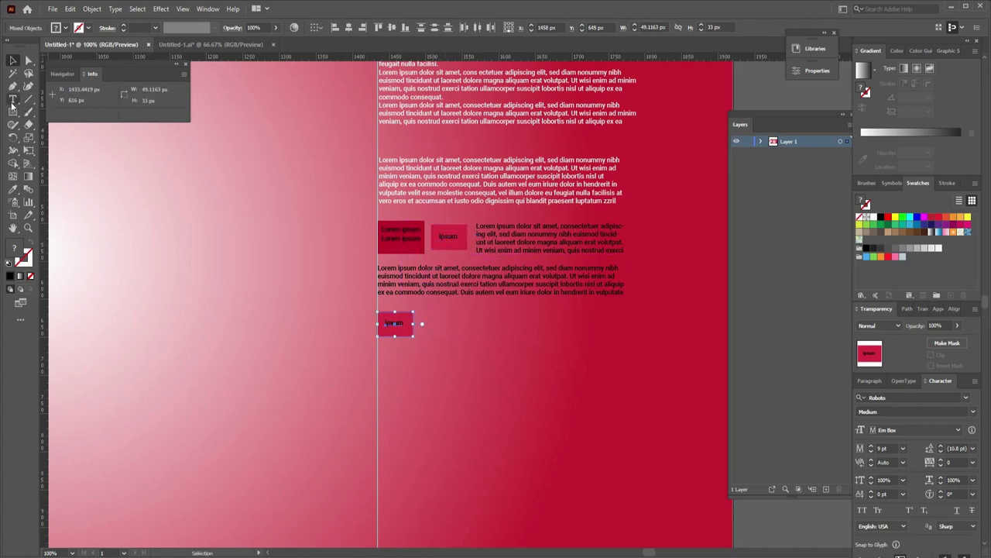
{"action": "left_click_drag", "start_coordinate": [421, 313], "coordinate": [623, 338]}
{"action": "left_click", "coordinate": [13, 61]}
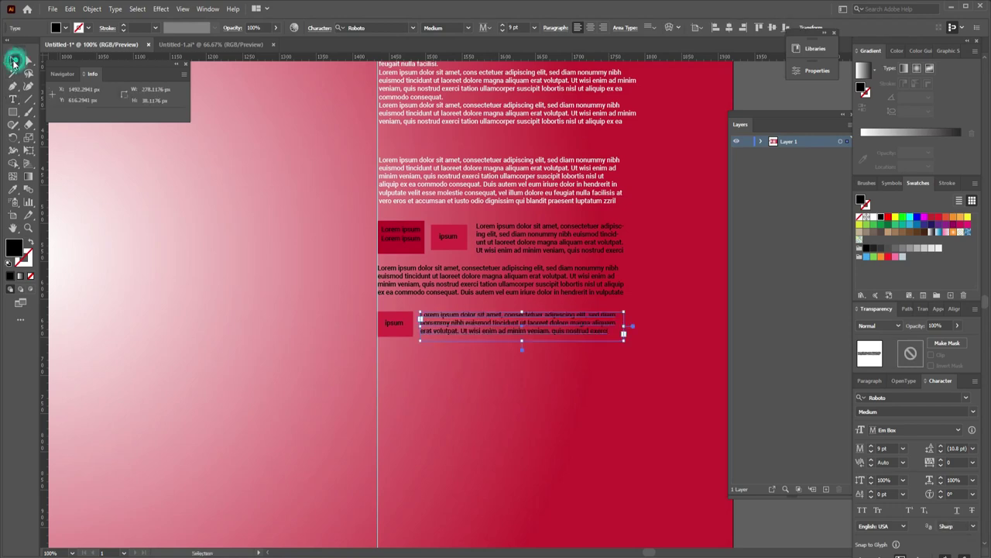
{"action": "left_click", "coordinate": [436, 372]}
{"action": "left_click", "coordinate": [450, 237]}
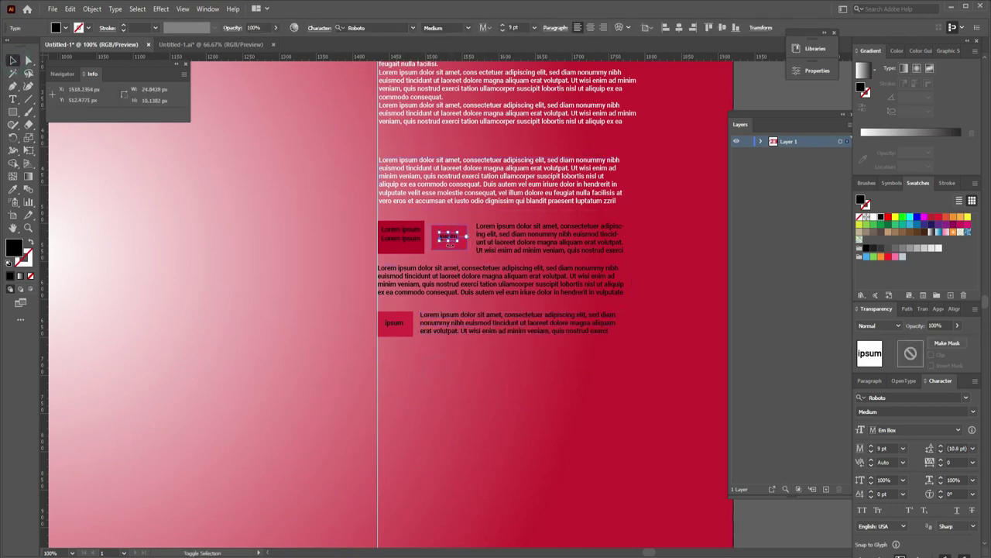
Centre the upper 'ipsum' word horizontally within its crimson box
{"action": "left_click", "coordinate": [436, 249], "text": "shift"}
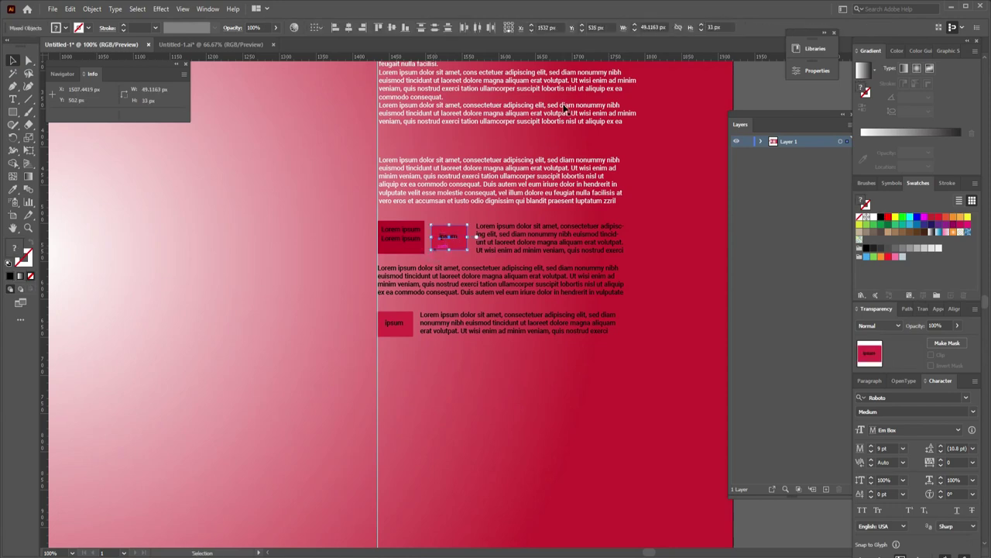
{"action": "left_click", "coordinate": [348, 29]}
{"action": "left_click", "coordinate": [652, 285]}
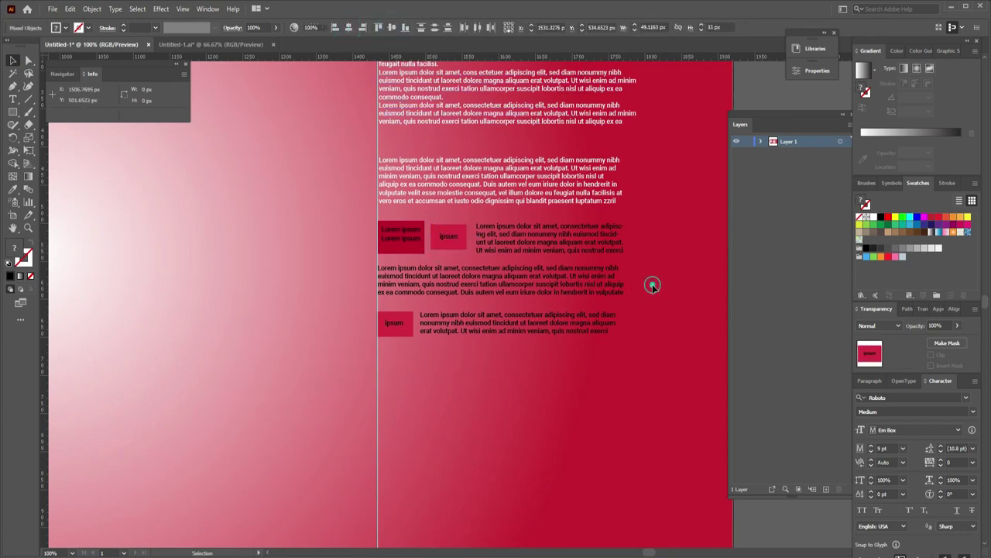
Group the Lorem ipsum lines and centre them horizontally and vertically in their red box
{"action": "left_click", "coordinate": [409, 234]}
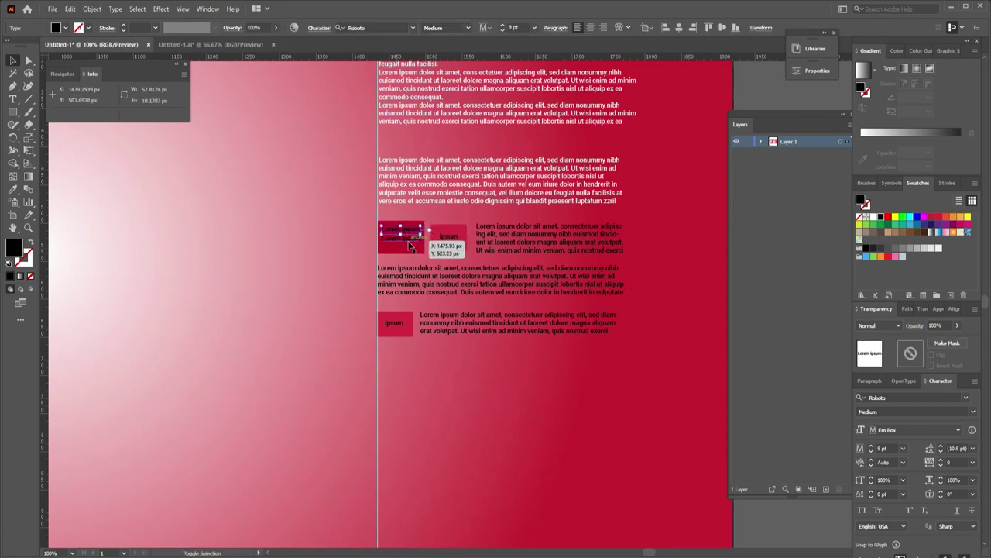
{"action": "left_click", "coordinate": [91, 9]}
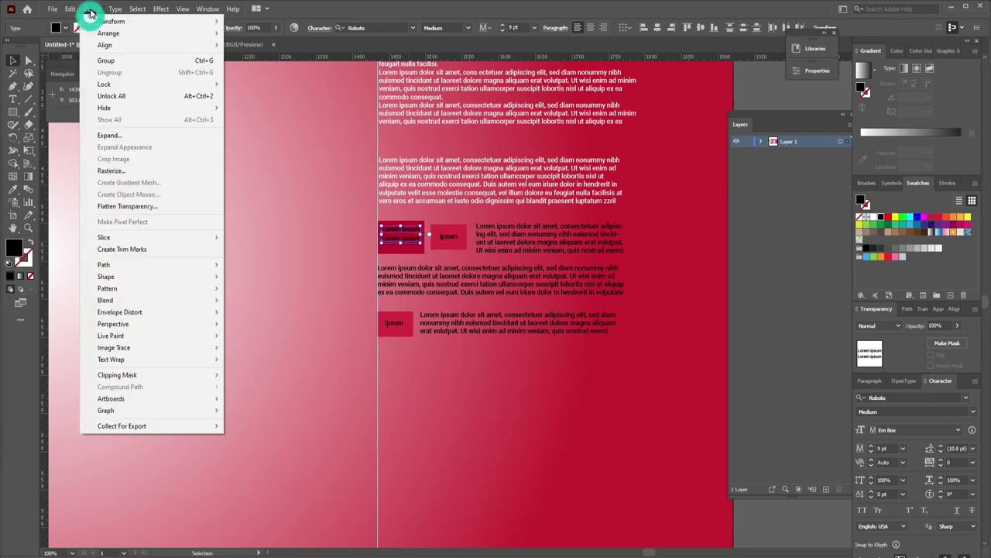
{"action": "left_click", "coordinate": [108, 59]}
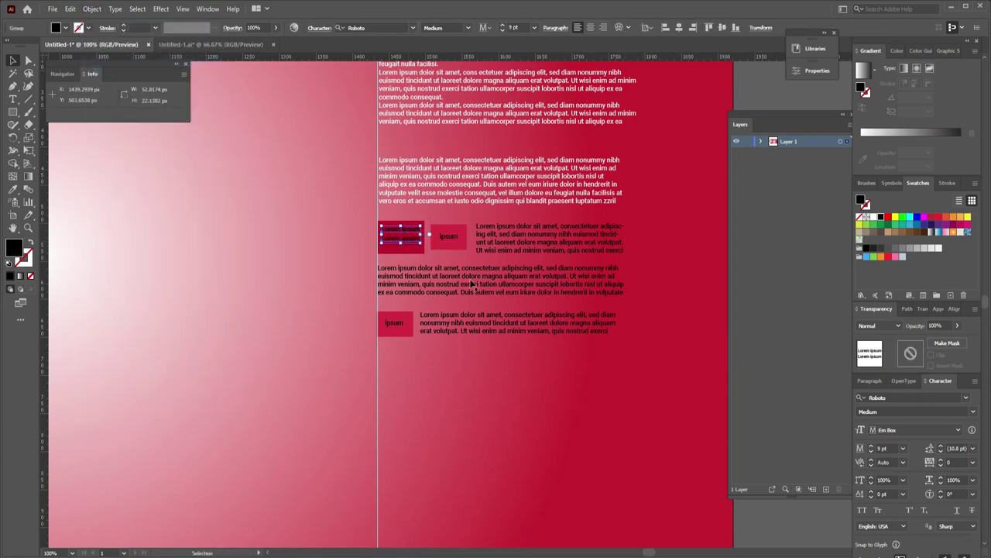
{"action": "left_click", "coordinate": [401, 252], "text": "shift"}
{"action": "left_click", "coordinate": [347, 29]}
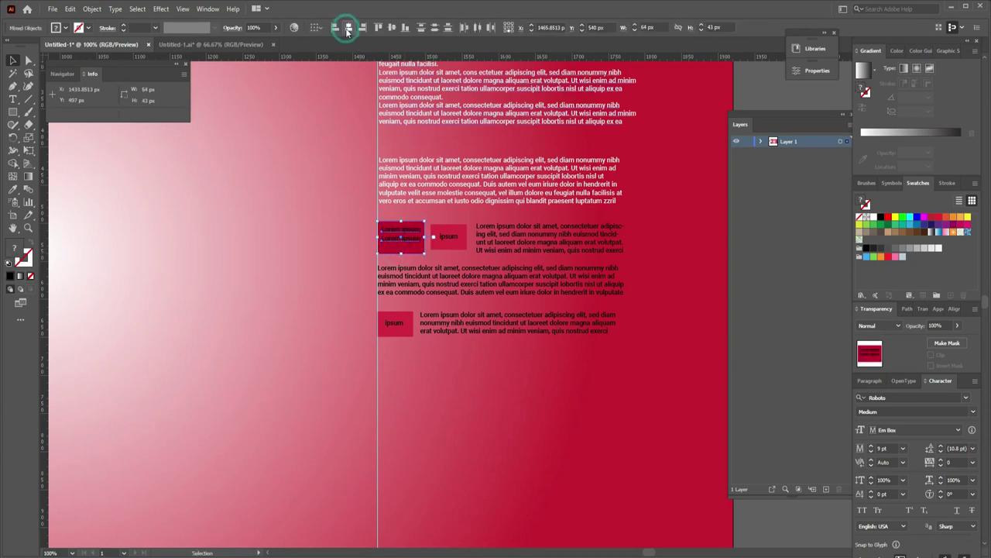
{"action": "left_click", "coordinate": [393, 29]}
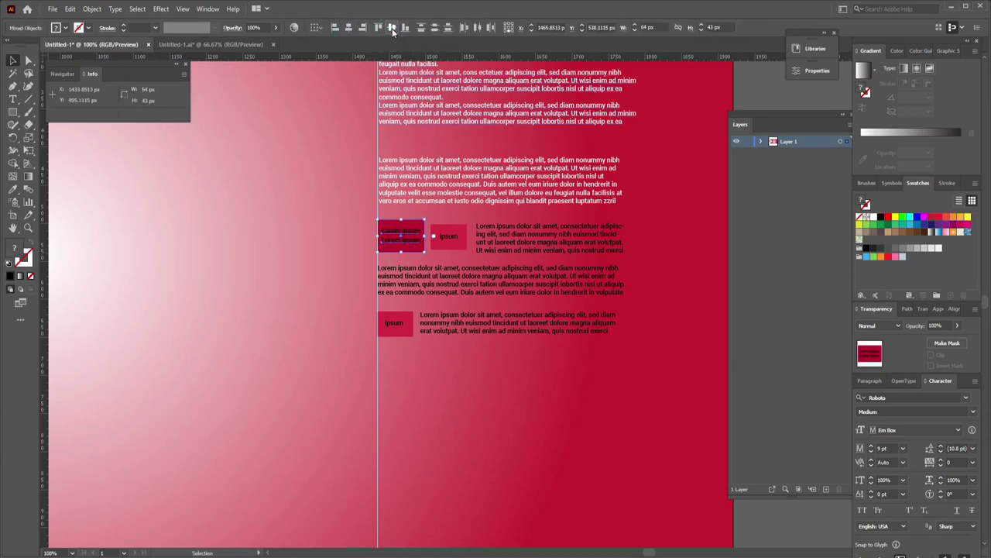
Make all the paragraphs and box labels below the ingredients white
{"action": "left_click", "coordinate": [574, 245]}
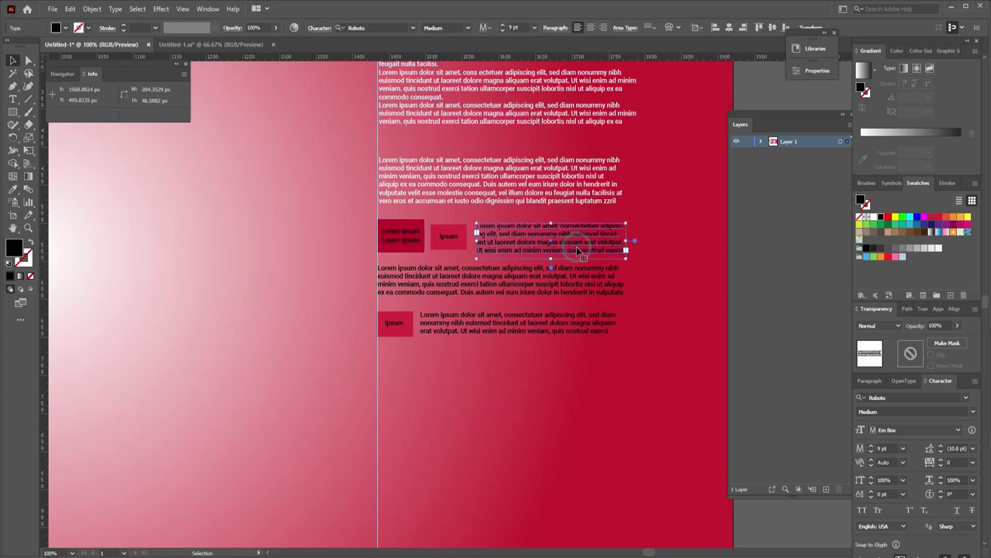
{"action": "left_click", "coordinate": [558, 292], "text": "shift"}
{"action": "left_click", "coordinate": [555, 329], "text": "shift"}
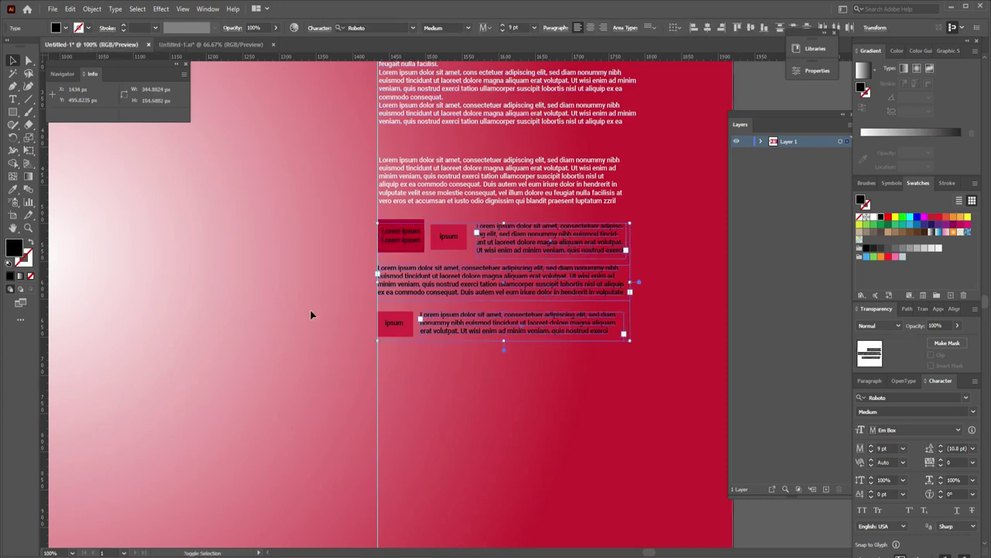
{"action": "left_click", "coordinate": [399, 325], "text": "shift"}
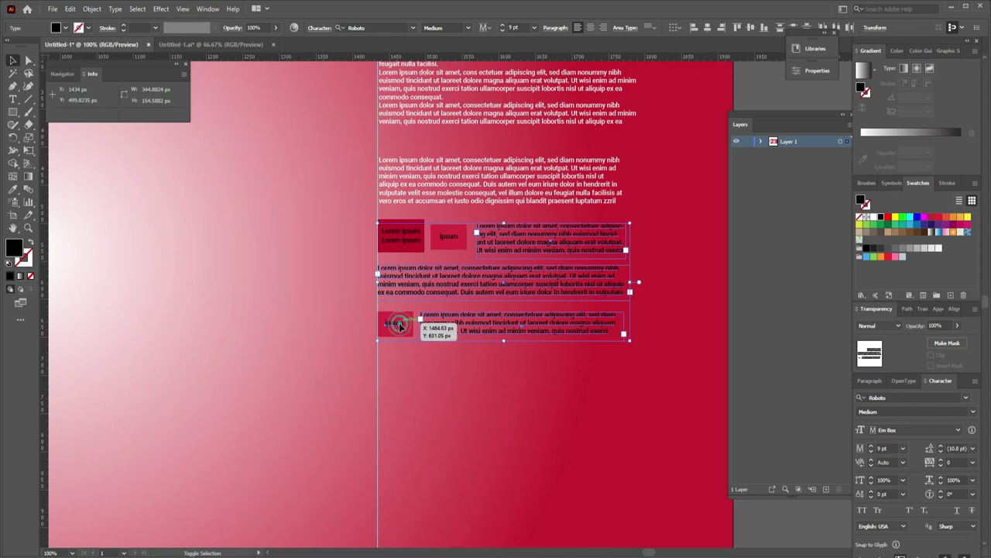
{"action": "left_click", "coordinate": [405, 243], "text": "shift"}
{"action": "left_click", "coordinate": [405, 243], "text": "shift"}
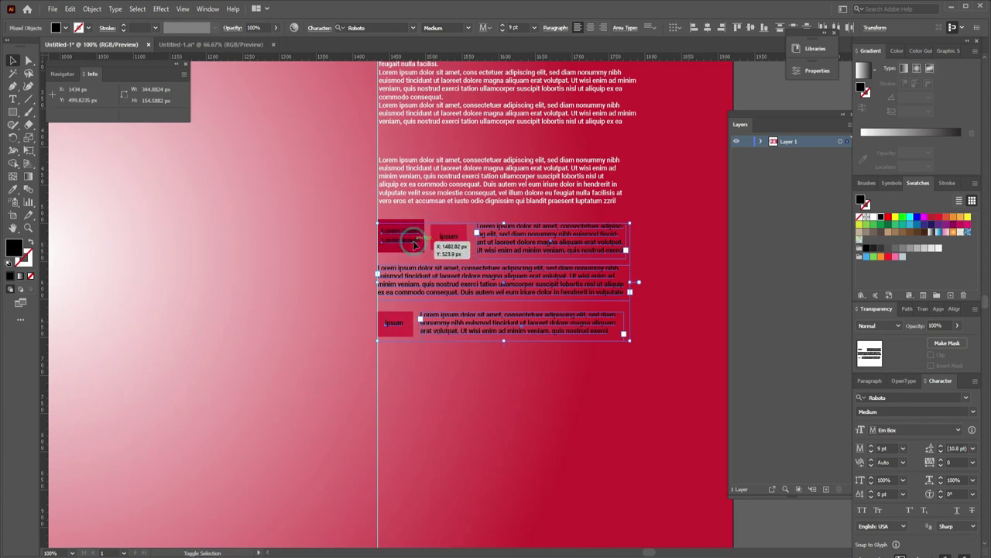
{"action": "left_click", "coordinate": [444, 237], "text": "shift"}
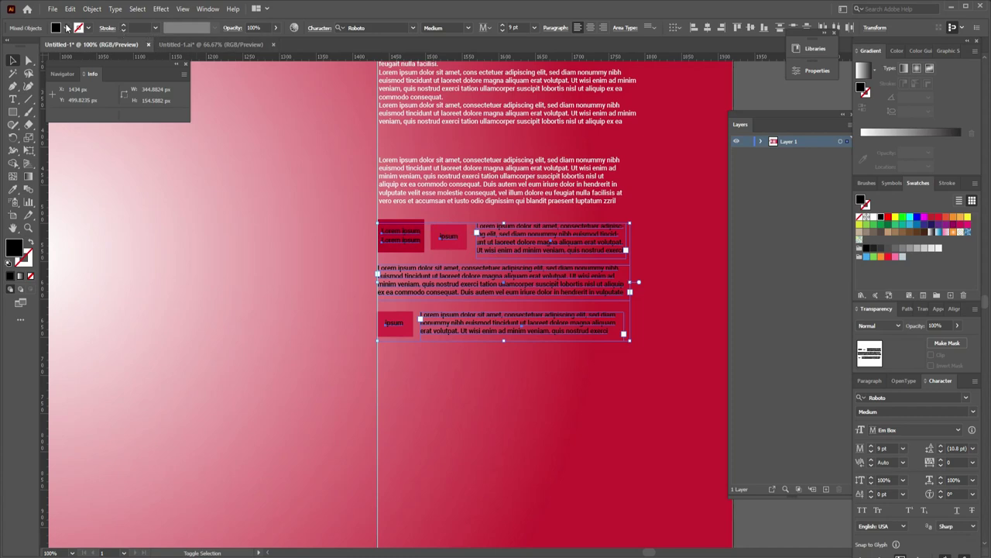
{"action": "left_click", "coordinate": [65, 28]}
{"action": "left_click", "coordinate": [22, 48]}
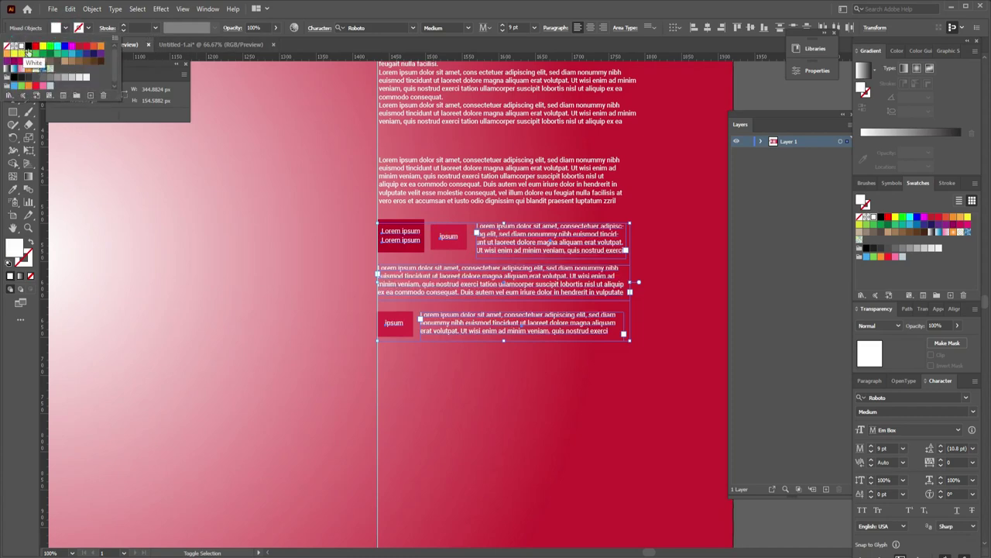
{"action": "left_click", "coordinate": [675, 325]}
{"action": "left_click", "coordinate": [677, 313]}
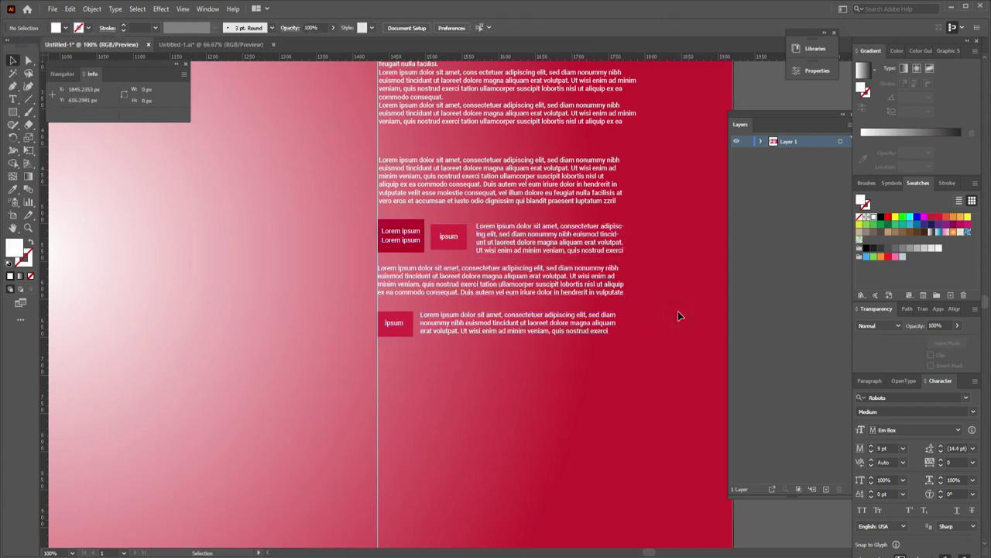
Centre the lower 'ipsum' vertically inside its crimson box
{"action": "left_click", "coordinate": [395, 325]}
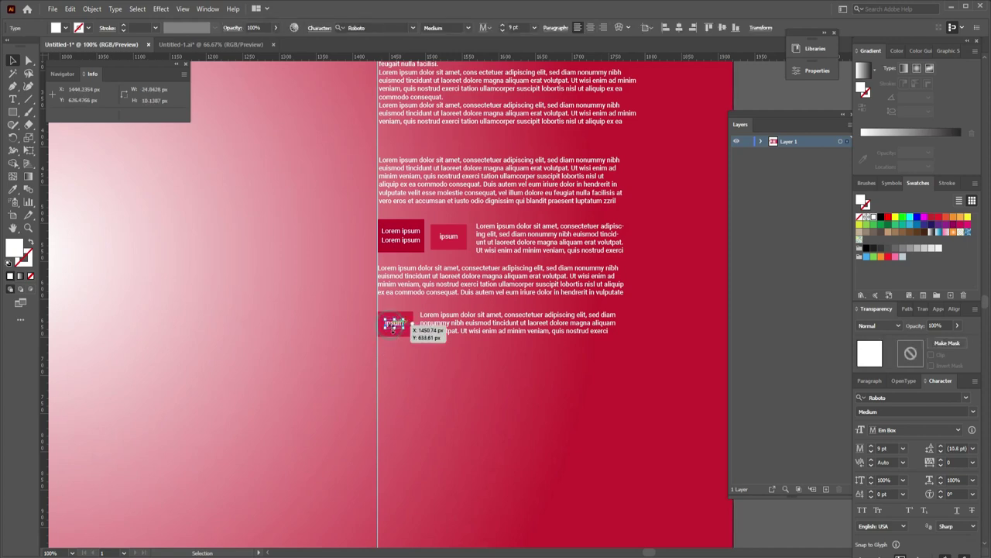
{"action": "left_click", "coordinate": [391, 331], "text": "shift"}
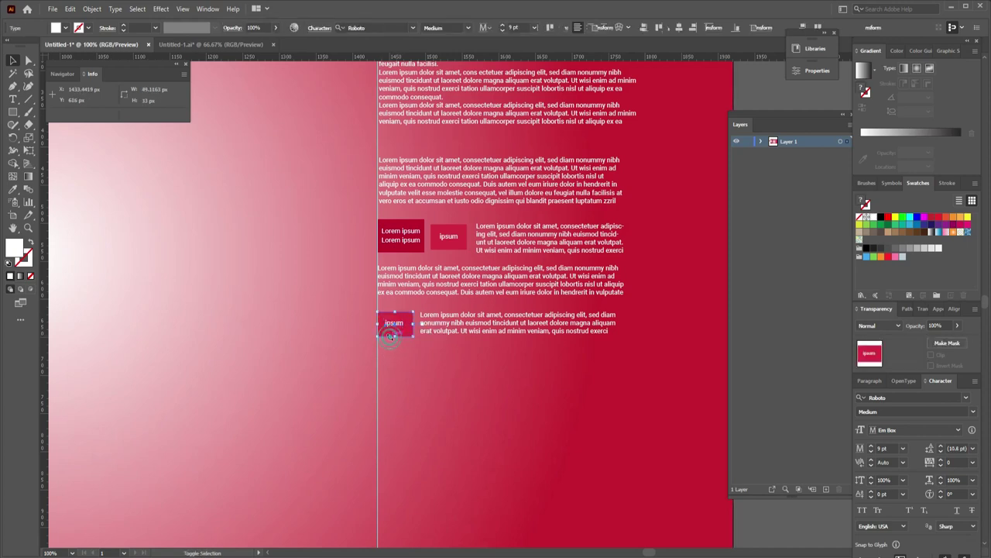
{"action": "left_click", "coordinate": [349, 27]}
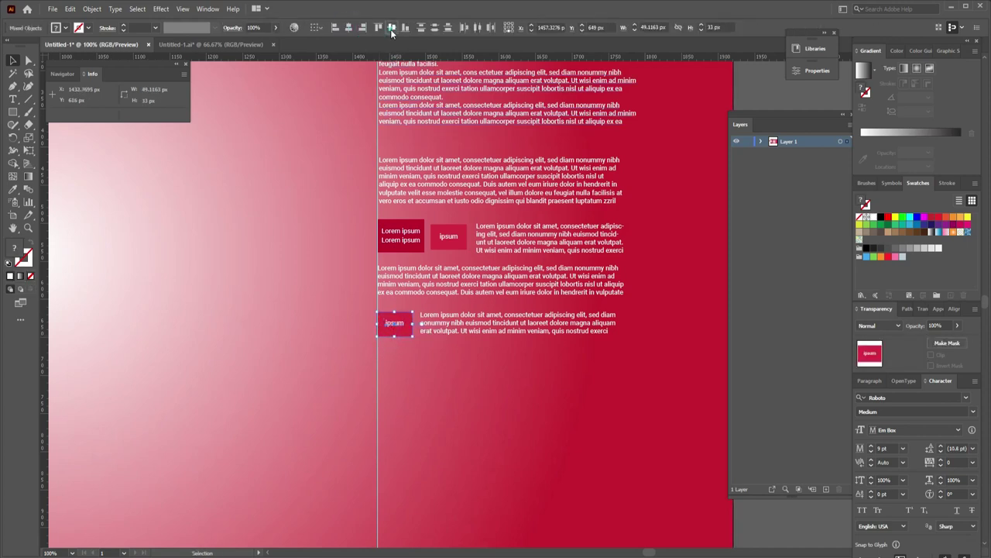
{"action": "left_click", "coordinate": [392, 27]}
Marquee-select the whole lower block of red tag boxes and white paragraphs
{"action": "left_click", "coordinate": [664, 383]}
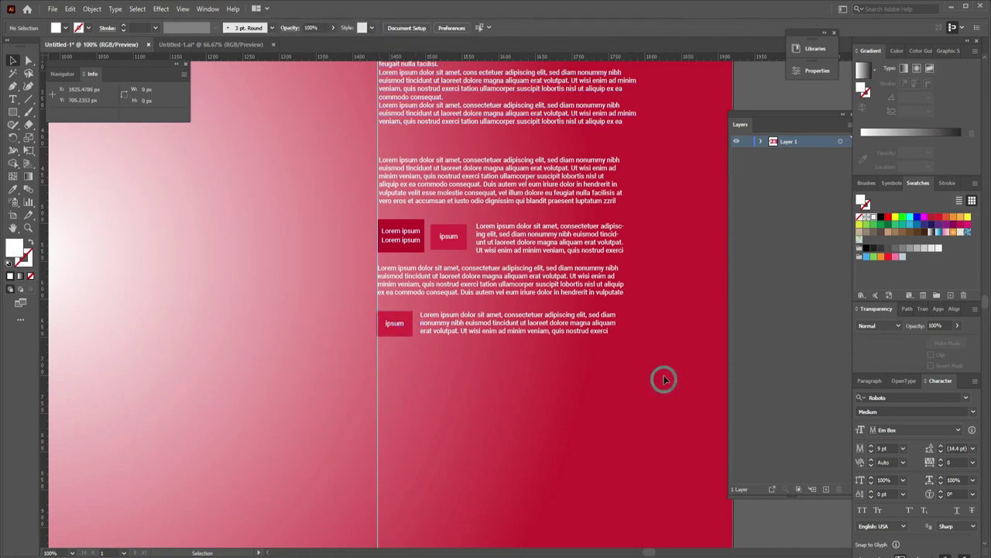
{"action": "left_click", "coordinate": [393, 329]}
{"action": "left_click", "coordinate": [488, 328]}
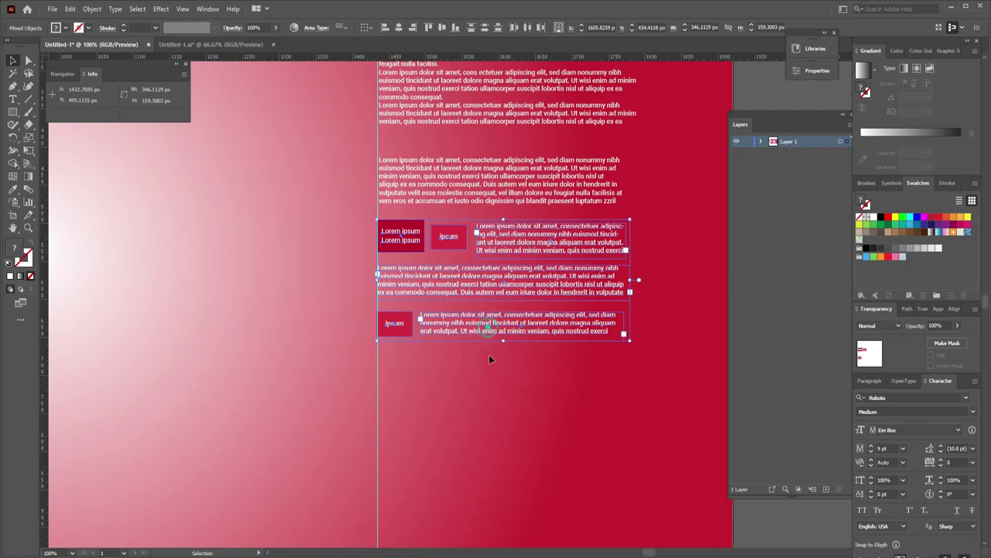
{"action": "left_click_drag", "start_coordinate": [489, 430], "coordinate": [534, 334]}
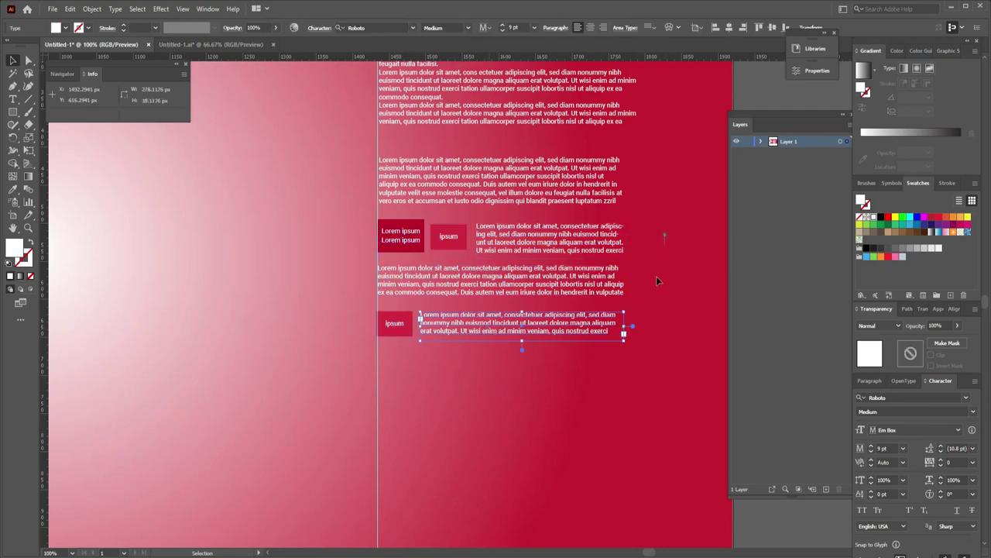
{"action": "left_click_drag", "start_coordinate": [665, 235], "coordinate": [469, 339]}
Alt-drag a copy of the block straight down beneath the original, nudging it right to align
{"action": "left_click_drag", "start_coordinate": [393, 332], "coordinate": [392, 331]}
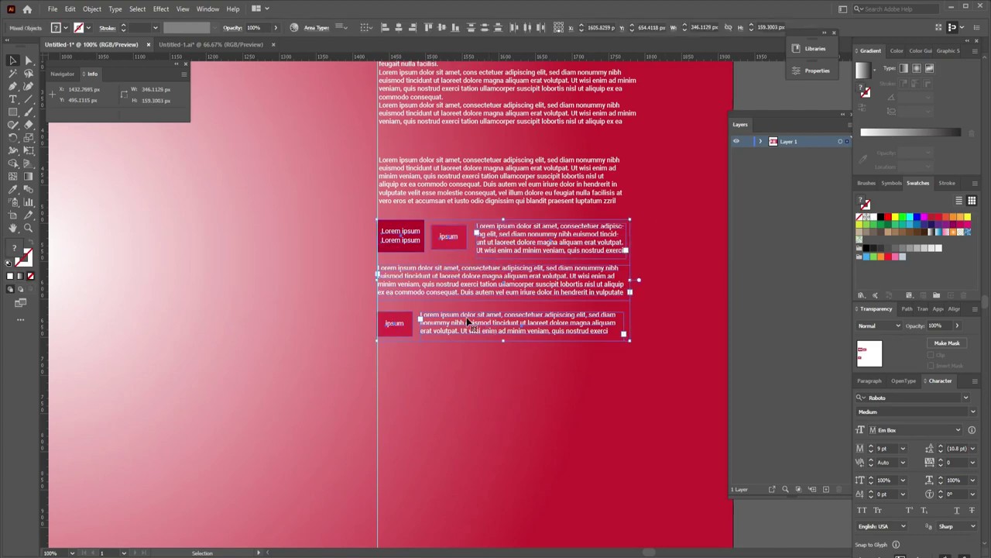
{"action": "left_click_drag", "start_coordinate": [466, 326], "coordinate": [474, 461]}
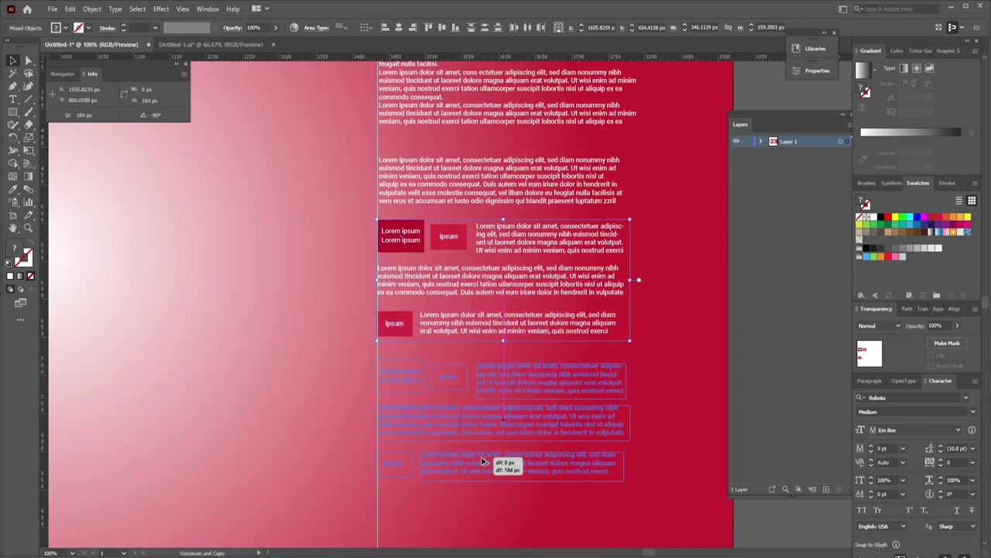
{"action": "left_click_drag", "start_coordinate": [482, 461], "coordinate": [481, 461]}
{"action": "key", "text": "Right"}
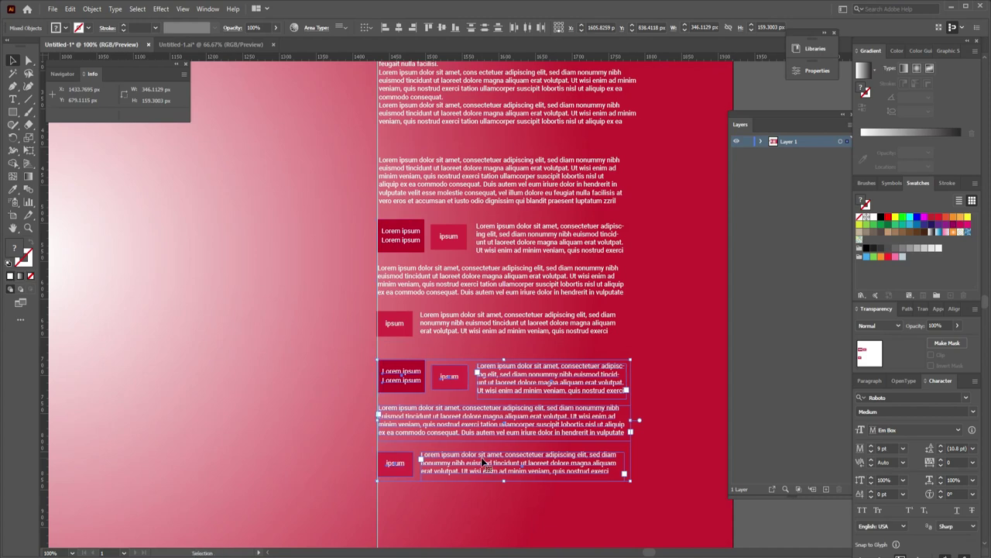
{"action": "key", "text": "Right"}
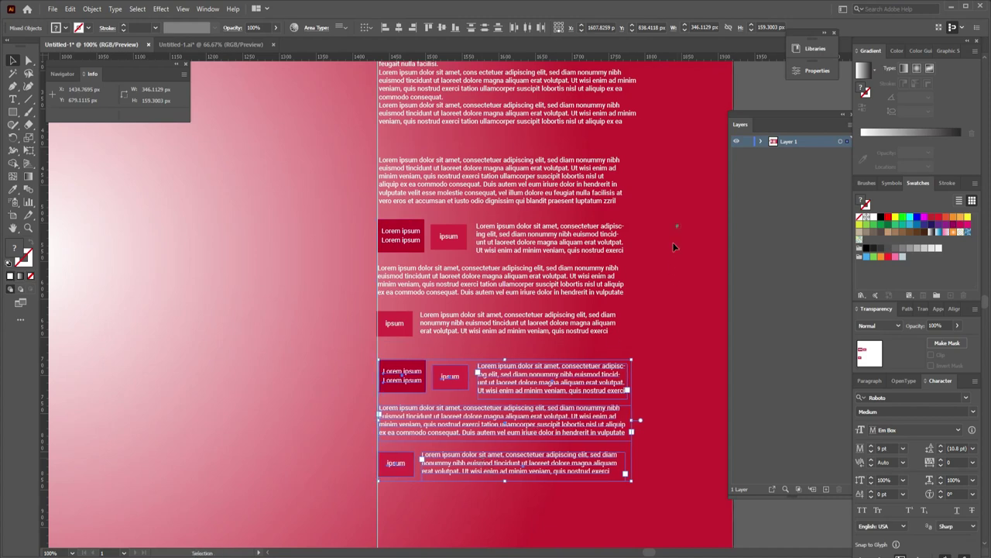
{"action": "left_click", "coordinate": [573, 328]}
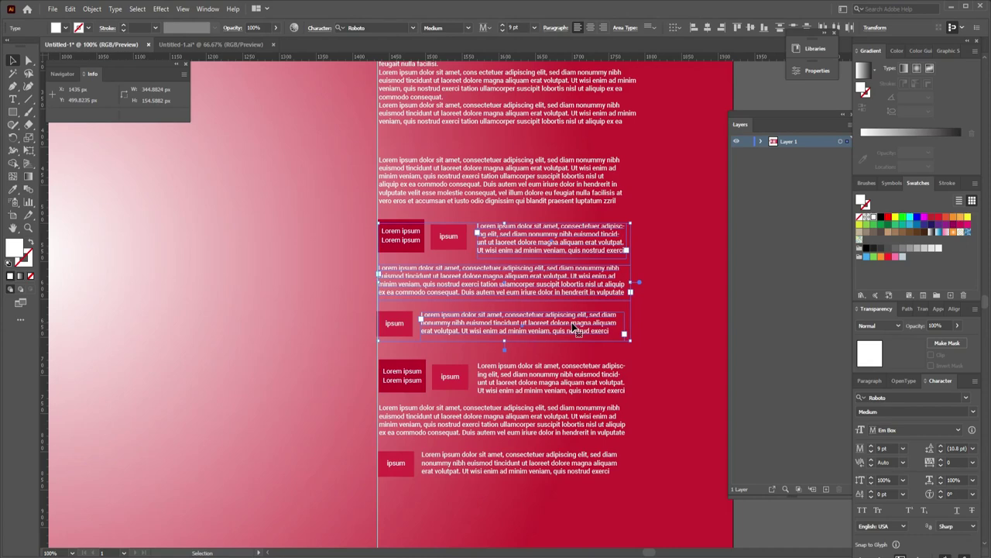
{"action": "left_click", "coordinate": [671, 304]}
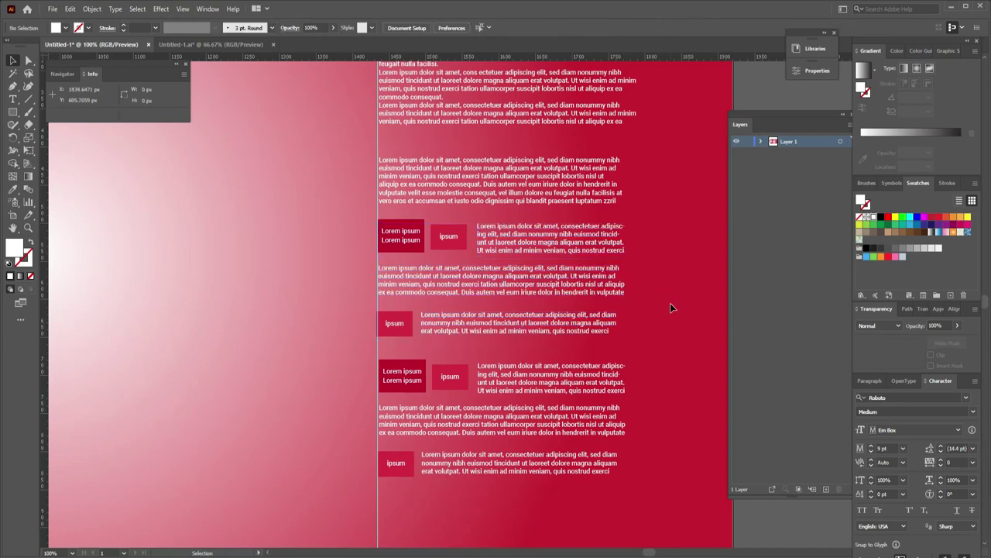
{"action": "key", "text": "ctrl+minus"}
{"action": "key", "text": "ctrl+minus"}
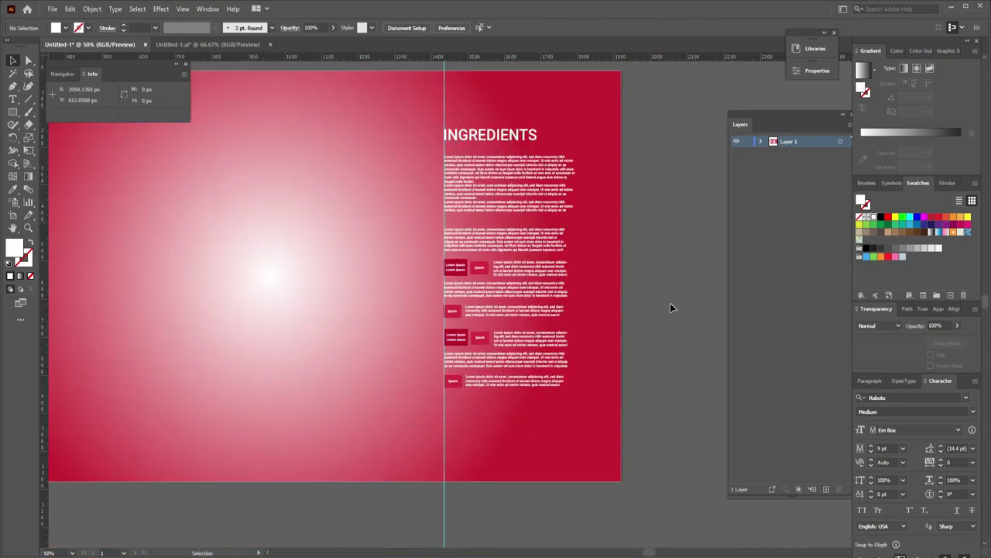
Group the lower row's Lorem ipsum and ipsum boxes with their text, then vertically centre that row with its paragraph
{"action": "left_click", "coordinate": [527, 338]}
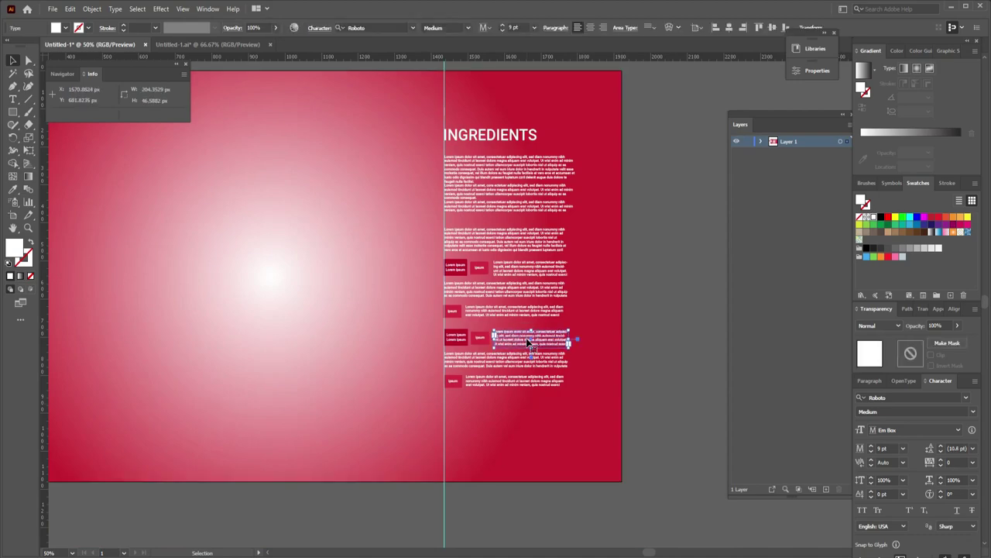
{"action": "scroll", "coordinate": [526, 341], "scroll_direction": "up", "scroll_amount": 2}
{"action": "scroll", "coordinate": [527, 341], "scroll_direction": "up", "scroll_amount": 1}
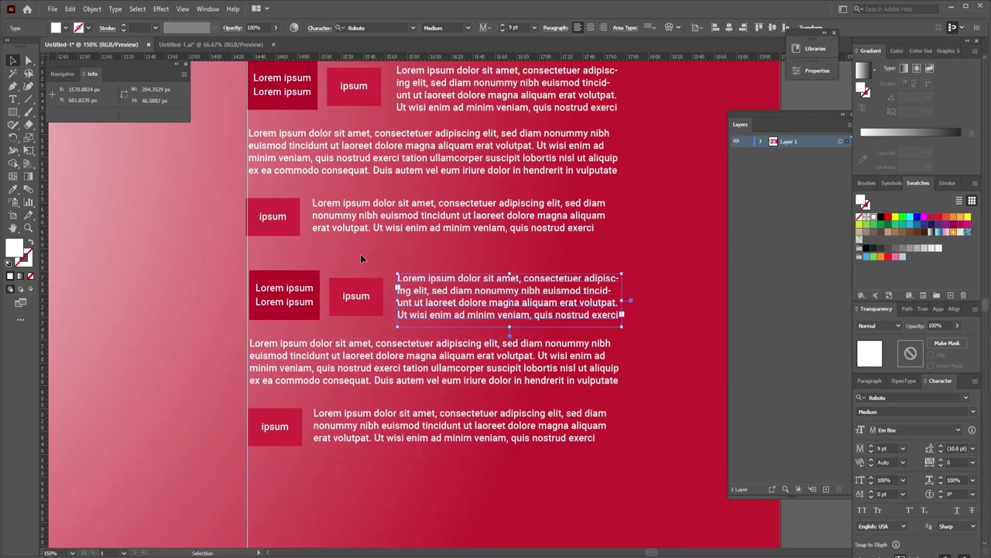
{"action": "left_click", "coordinate": [286, 313]}
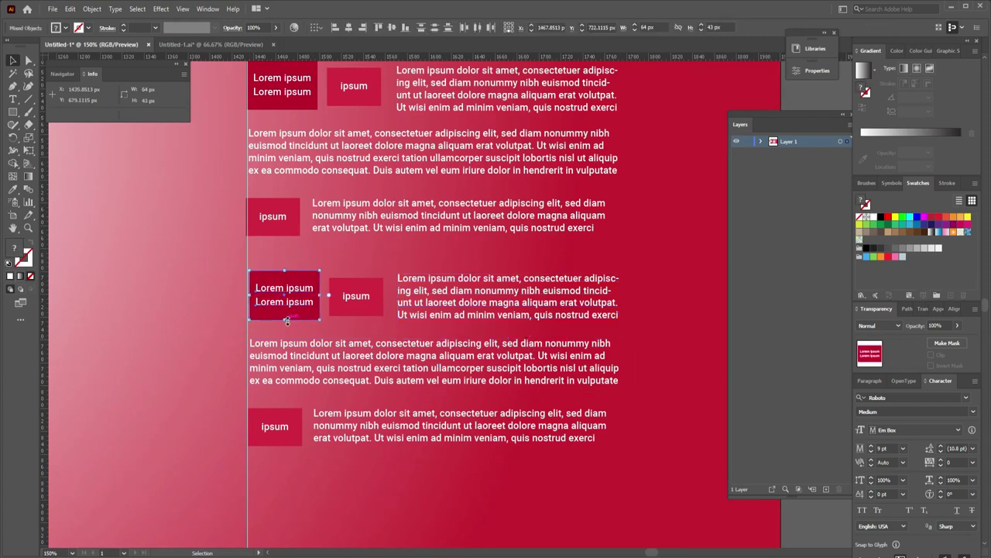
{"action": "right_click", "coordinate": [289, 310]}
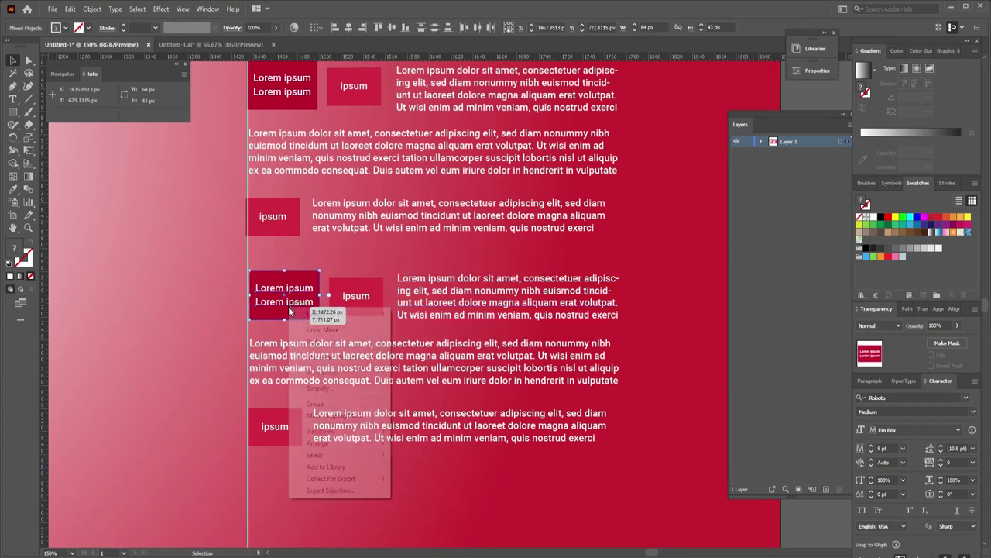
{"action": "left_click", "coordinate": [318, 402]}
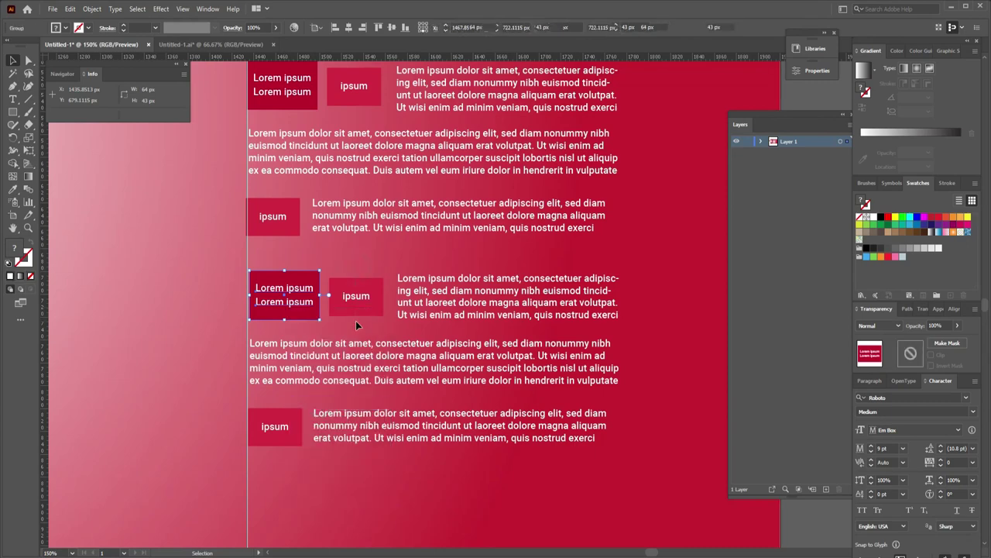
{"action": "left_click", "coordinate": [361, 303]}
{"action": "right_click", "coordinate": [358, 299]}
{"action": "left_click", "coordinate": [385, 395]}
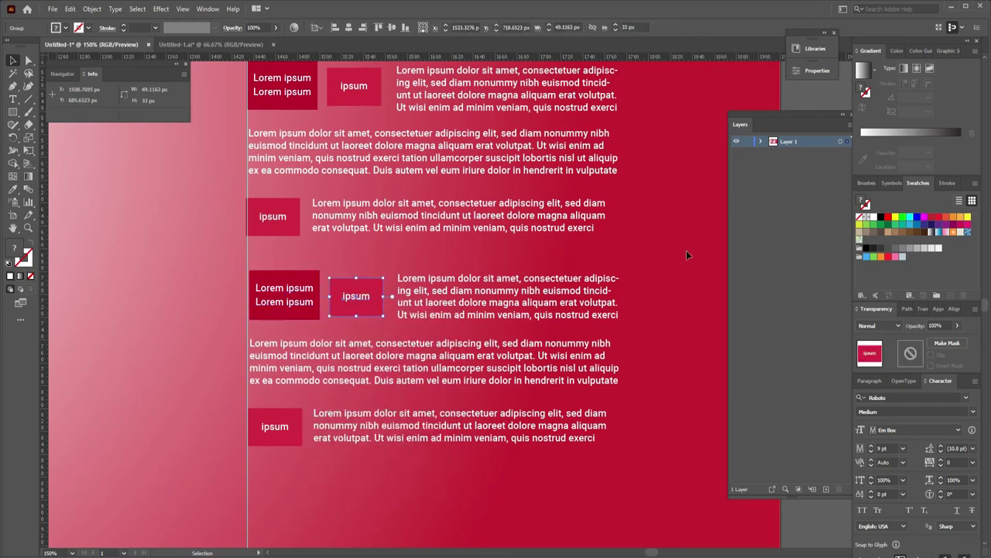
{"action": "left_click", "coordinate": [284, 313], "text": "shift"}
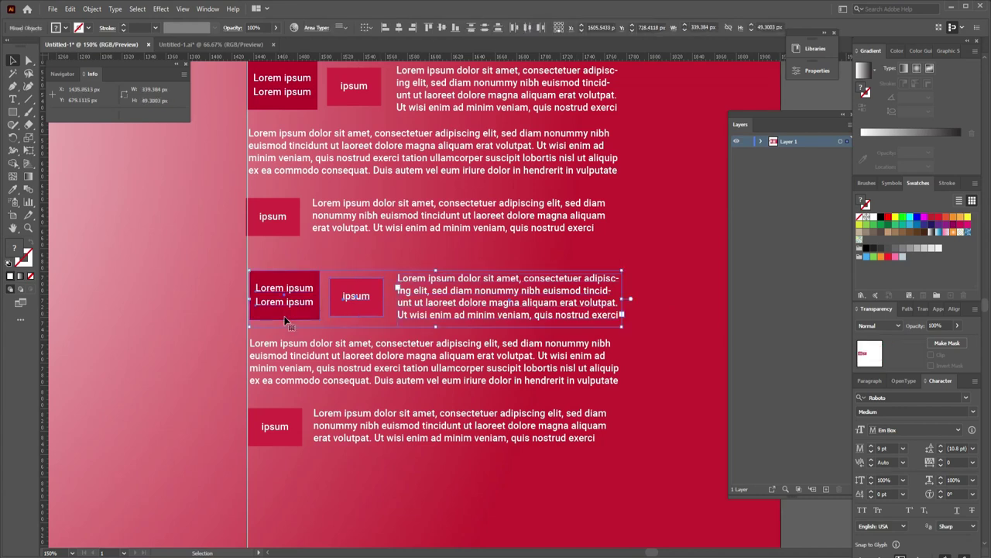
{"action": "left_click", "coordinate": [441, 29]}
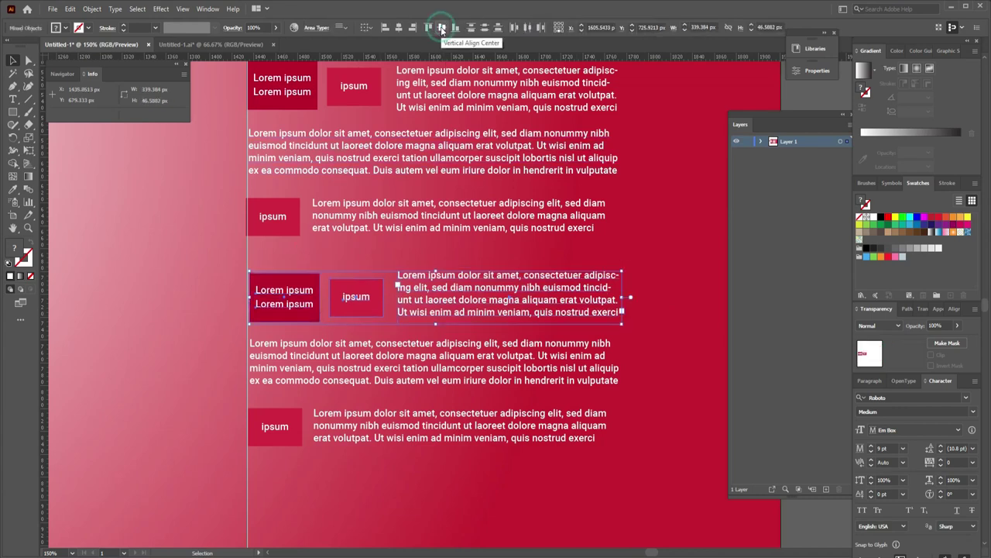
{"action": "left_click", "coordinate": [657, 295]}
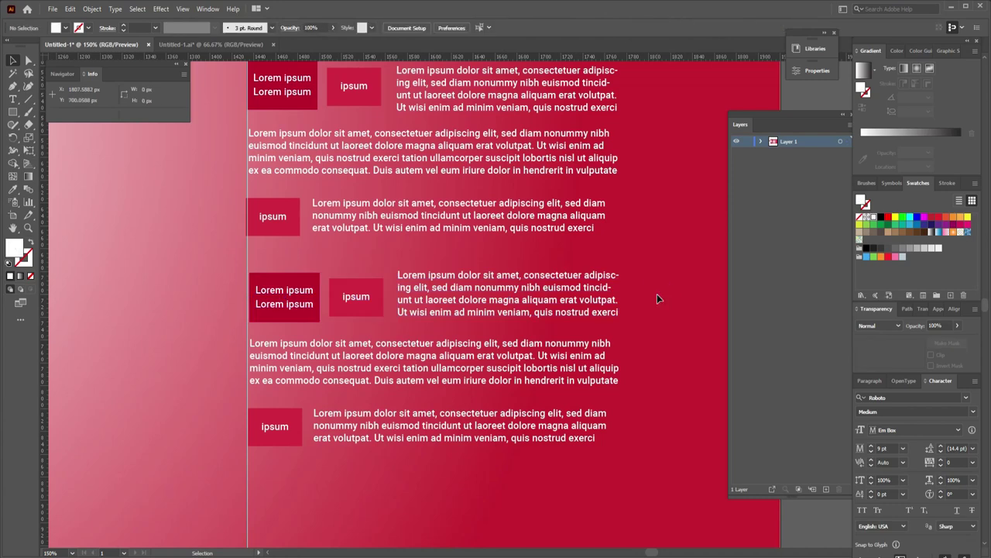
Group the upper row's Lorem ipsum and ipsum boxes with their text, then vertically centre that row with its paragraph
{"action": "scroll", "coordinate": [657, 299], "scroll_direction": "up", "scroll_amount": 2}
{"action": "scroll", "coordinate": [657, 298], "scroll_direction": "up", "scroll_amount": 1}
{"action": "scroll", "coordinate": [656, 298], "scroll_direction": "up", "scroll_amount": 1}
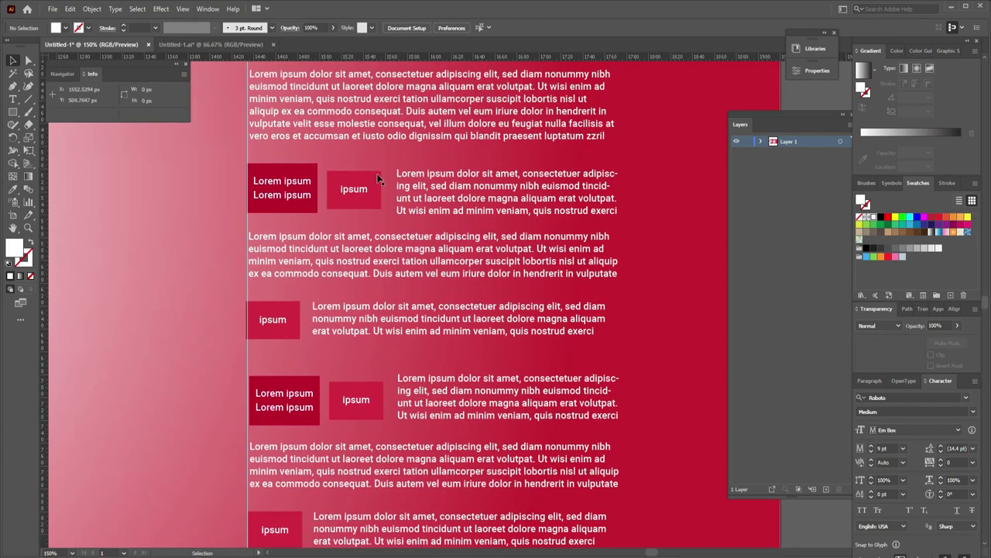
{"action": "right_click", "coordinate": [288, 170]}
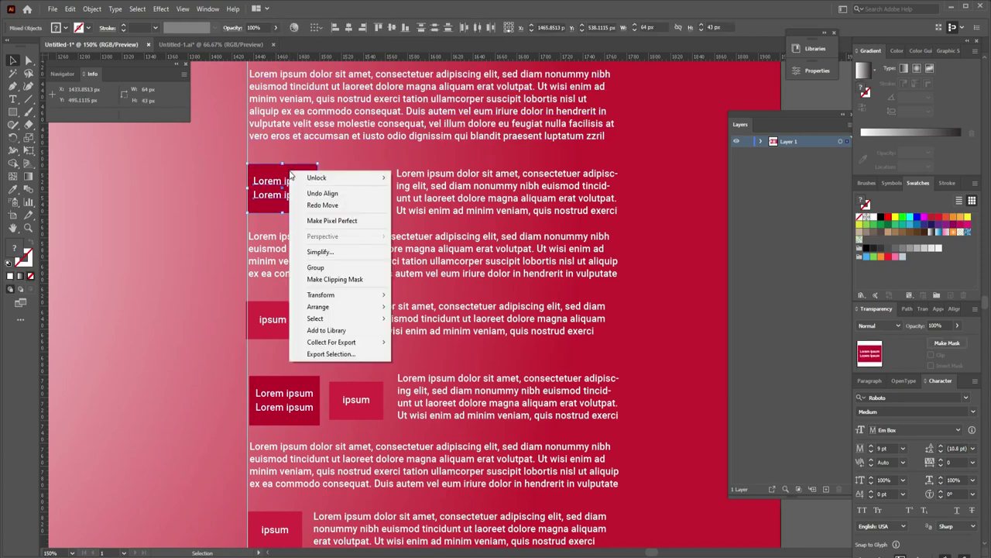
{"action": "left_click", "coordinate": [313, 267]}
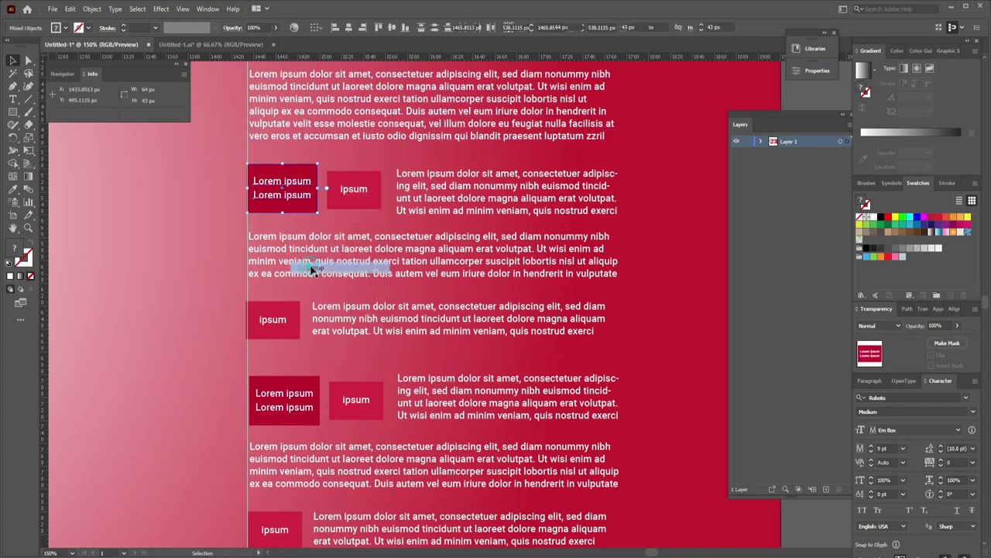
{"action": "left_click", "coordinate": [351, 197]}
{"action": "right_click", "coordinate": [352, 193]}
{"action": "left_click", "coordinate": [379, 286]}
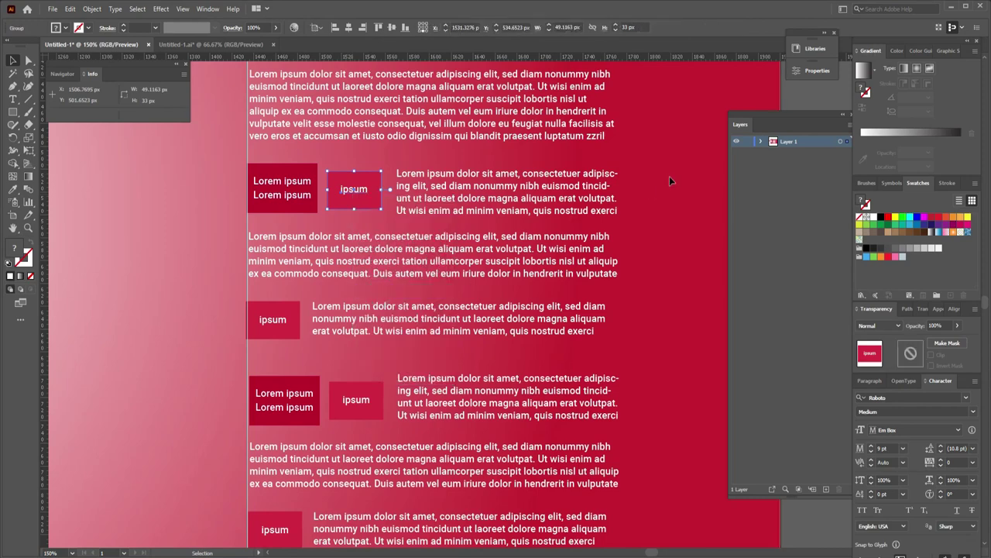
{"action": "left_click_drag", "start_coordinate": [420, 218], "coordinate": [298, 200]}
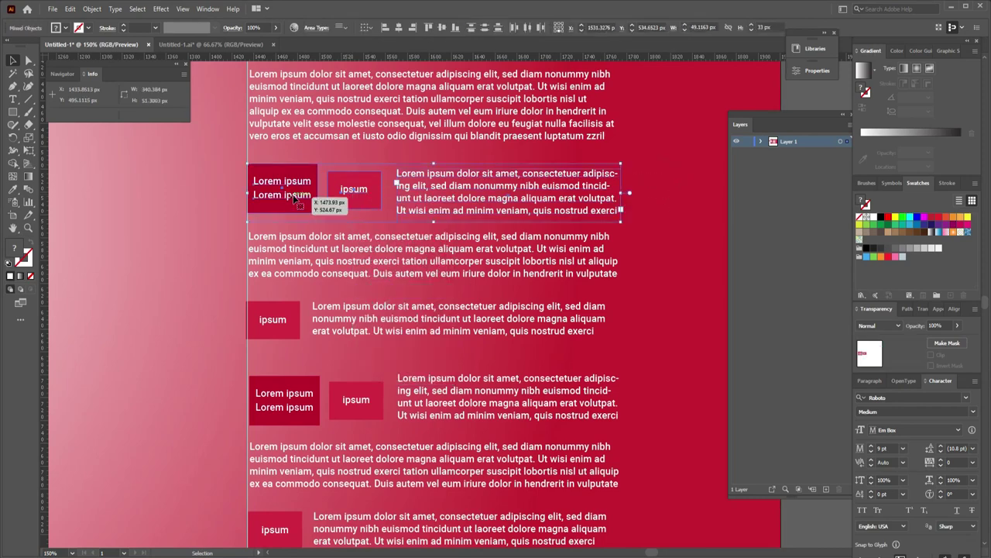
{"action": "left_click", "coordinate": [457, 28]}
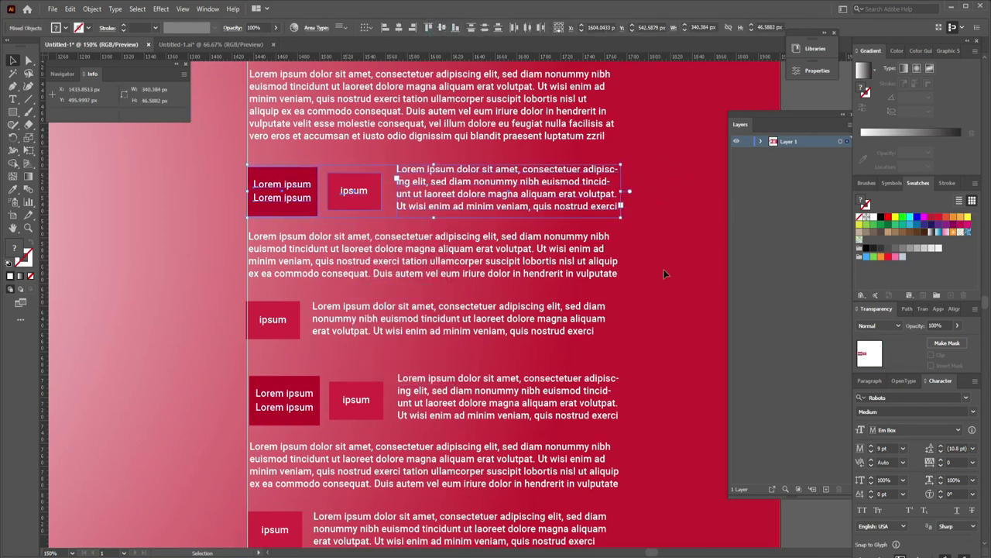
{"action": "left_click", "coordinate": [661, 246]}
Add a text line reading ALL NATURAL below the ingredients panel
{"action": "key", "text": "ctrl+minus"}
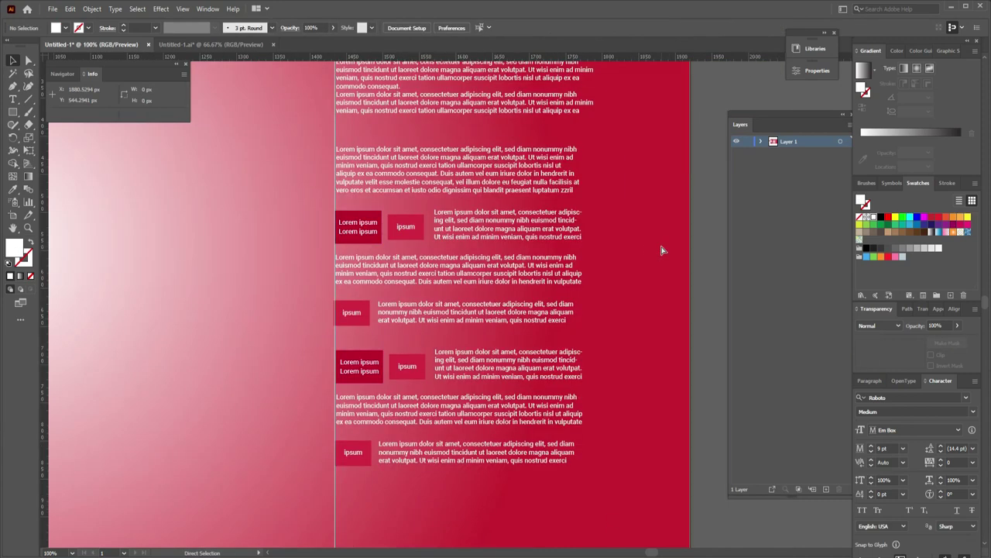
{"action": "key", "text": "ctrl+minus"}
{"action": "key", "text": "ctrl+minus"}
{"action": "key", "text": "ctrl+minus"}
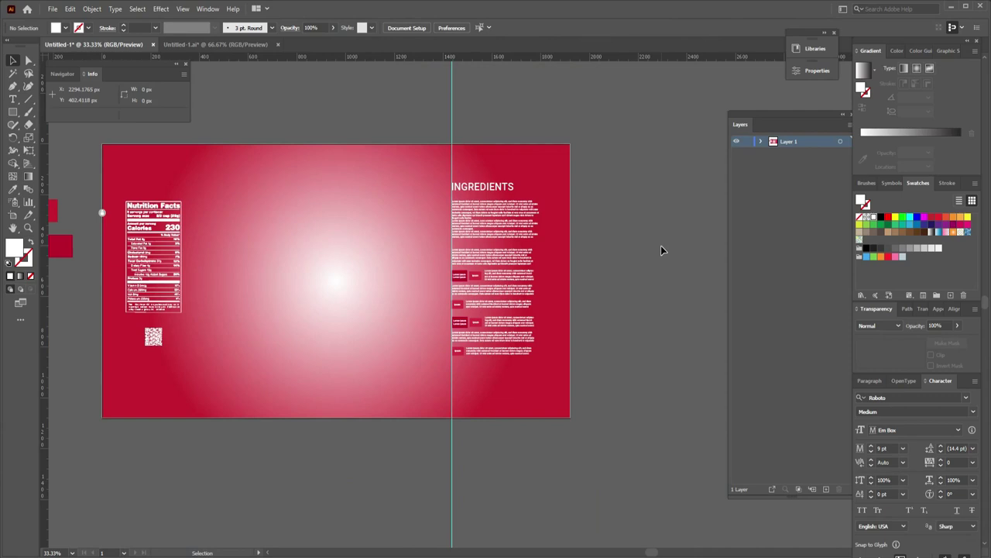
{"action": "left_click", "coordinate": [13, 99]}
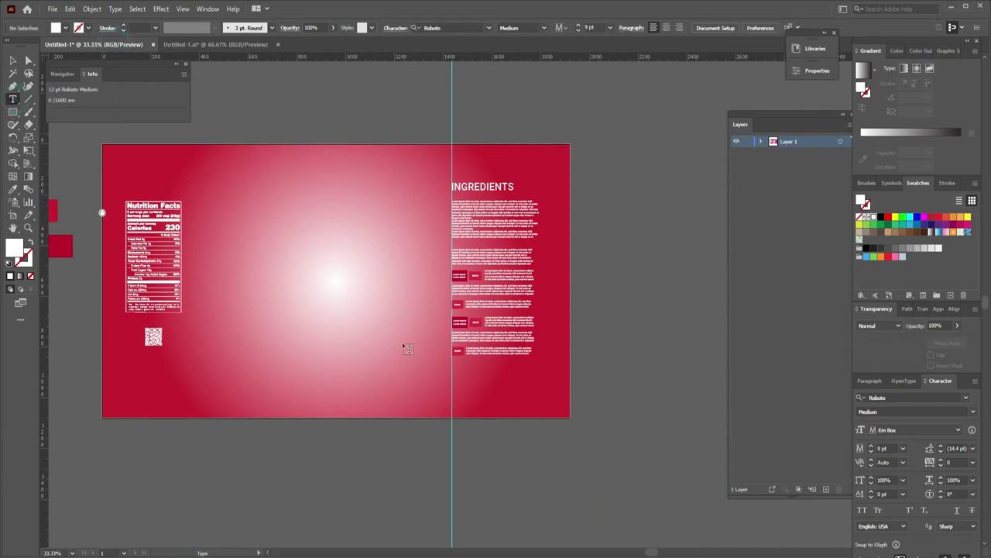
{"action": "left_click", "coordinate": [464, 380]}
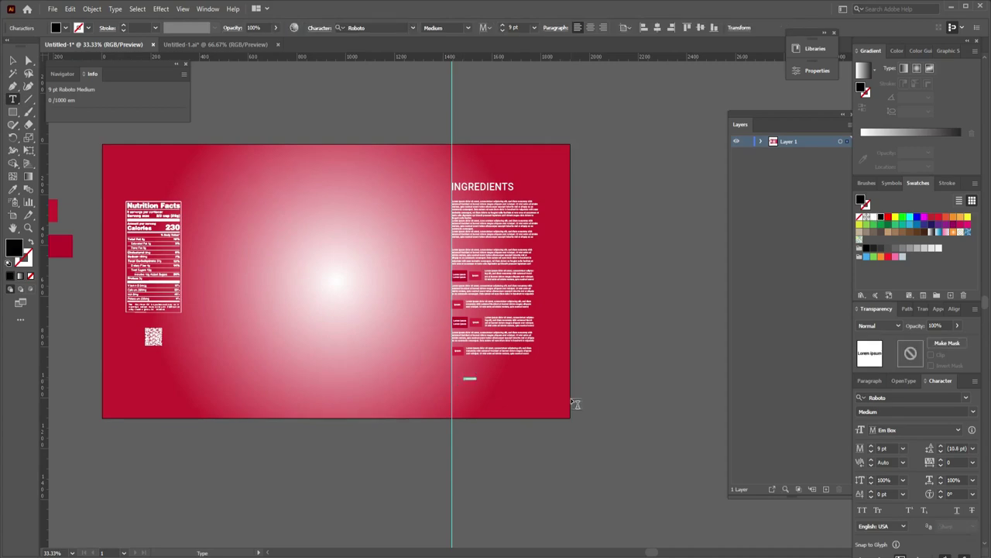
{"action": "key", "text": "ctrl+plus"}
{"action": "key", "text": "ctrl+plus"}
{"action": "key", "text": "ctrl+plus"}
{"action": "key", "text": "ctrl+plus"}
{"action": "key", "text": "ctrl+plus"}
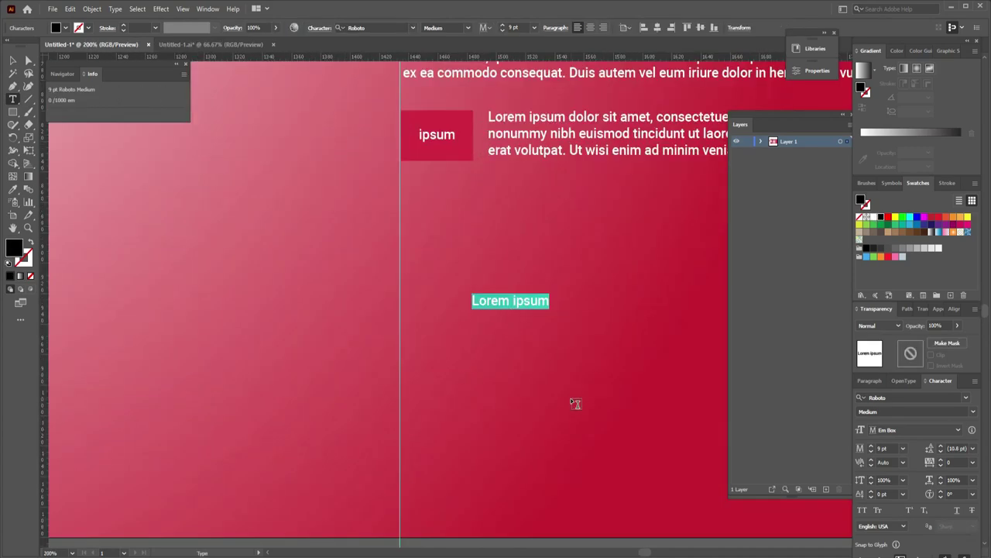
{"action": "key", "text": "BackSpace"}
{"action": "type", "text": "A"}
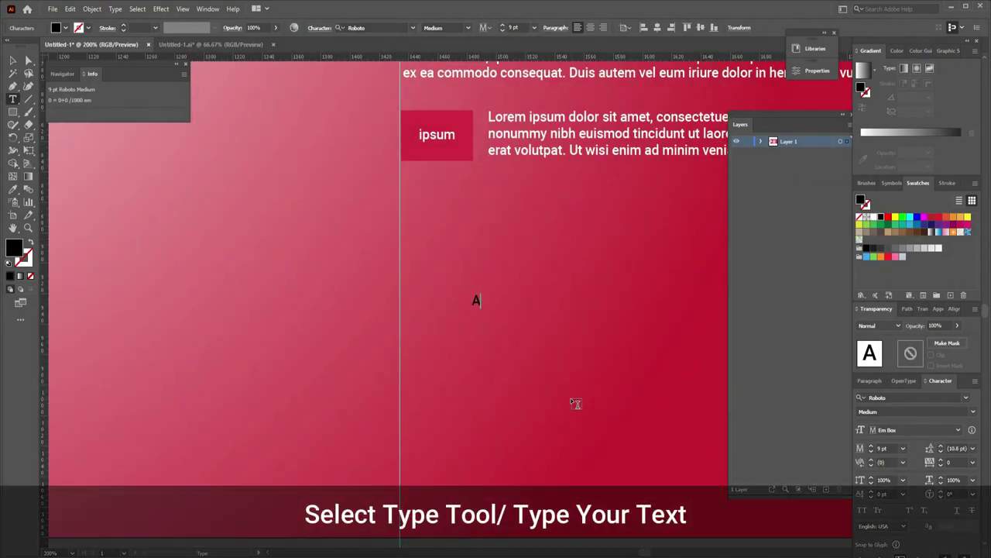
{"action": "type", "text": "LL NA"}
{"action": "type", "text": "TURAL"}
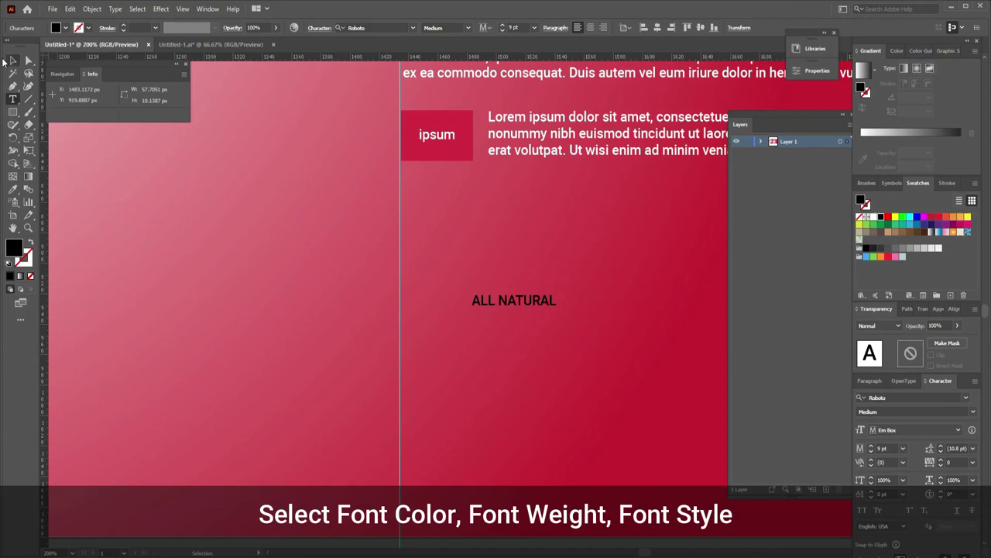
Set the ALL NATURAL text fill to white
{"action": "left_click", "coordinate": [13, 60]}
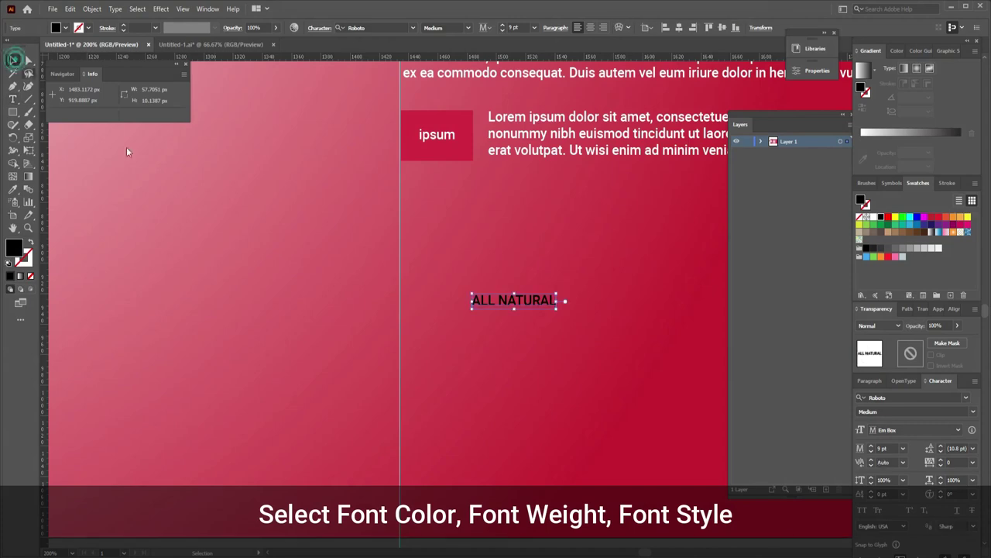
{"action": "left_click", "coordinate": [65, 28]}
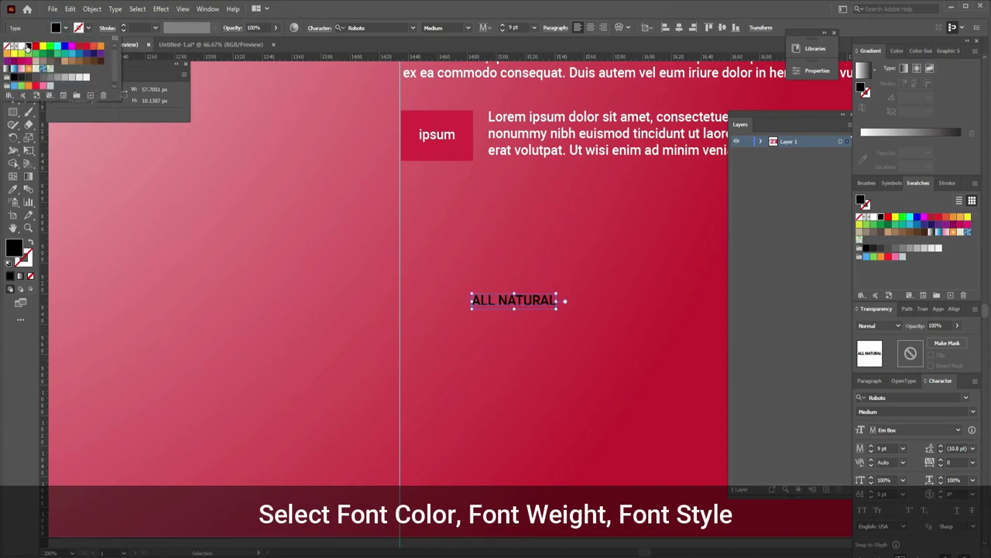
{"action": "left_click", "coordinate": [25, 46]}
{"action": "left_click", "coordinate": [310, 190]}
{"action": "left_click", "coordinate": [542, 377]}
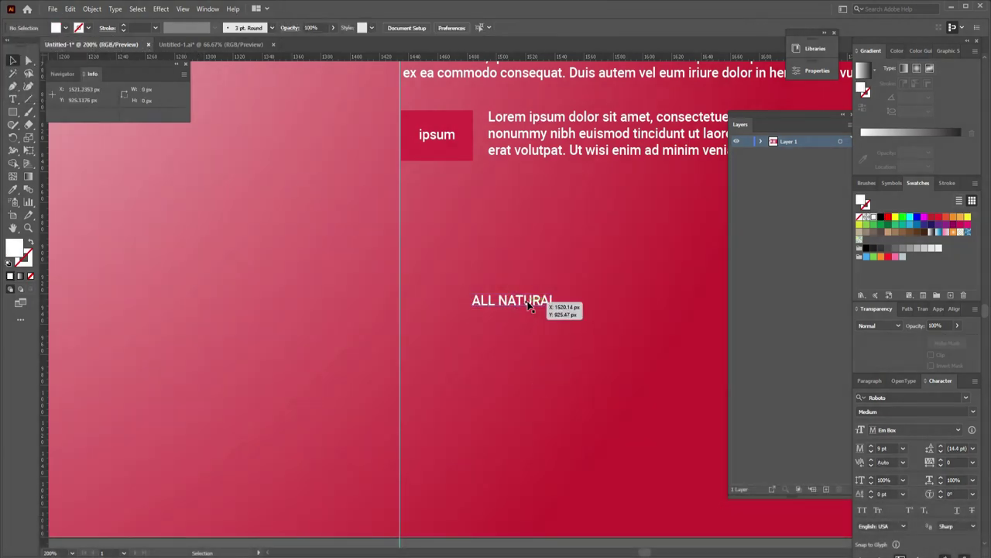
Copy ALL NATURAL twice beneath itself and retype the copies as NO SUGAR ADDED and 100% PURE
{"action": "left_click_drag", "start_coordinate": [529, 306], "coordinate": [529, 323]}
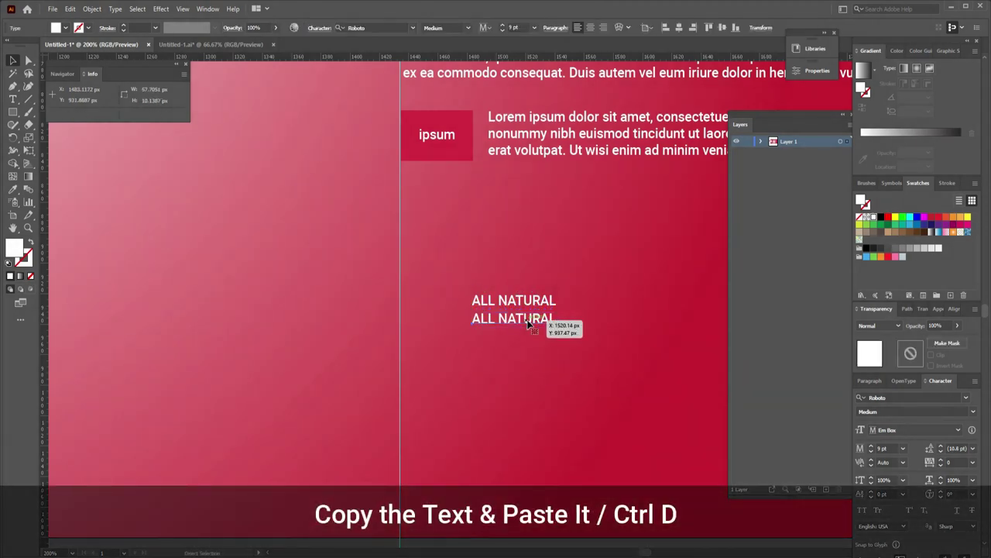
{"action": "key", "text": "ctrl+d"}
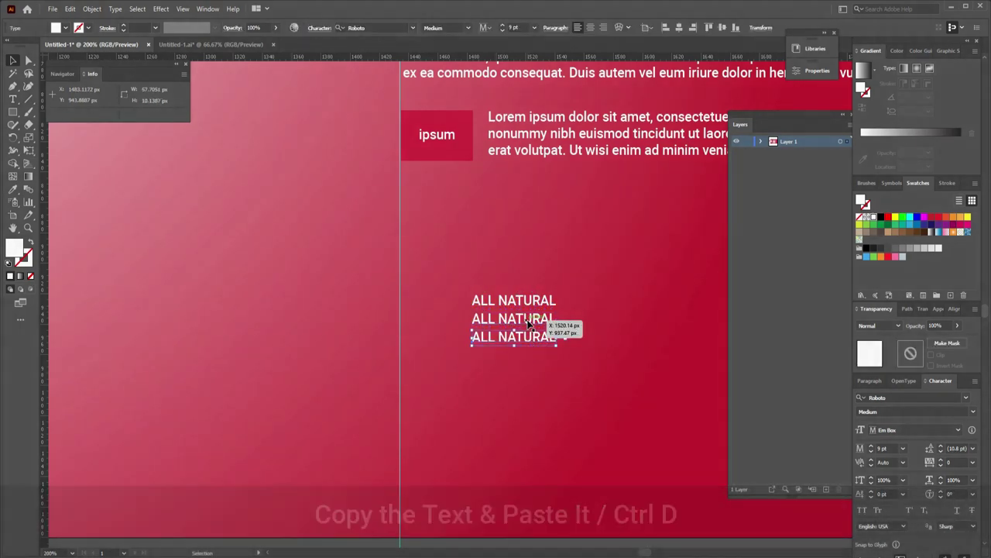
{"action": "key", "text": "t"}
{"action": "left_click_drag", "start_coordinate": [471, 318], "coordinate": [570, 323]}
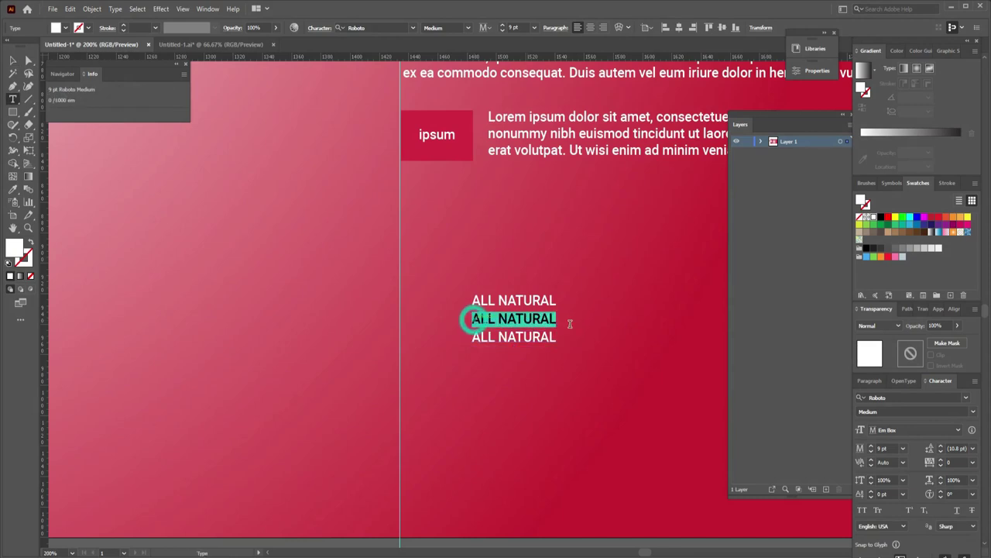
{"action": "type", "text": "NO S"}
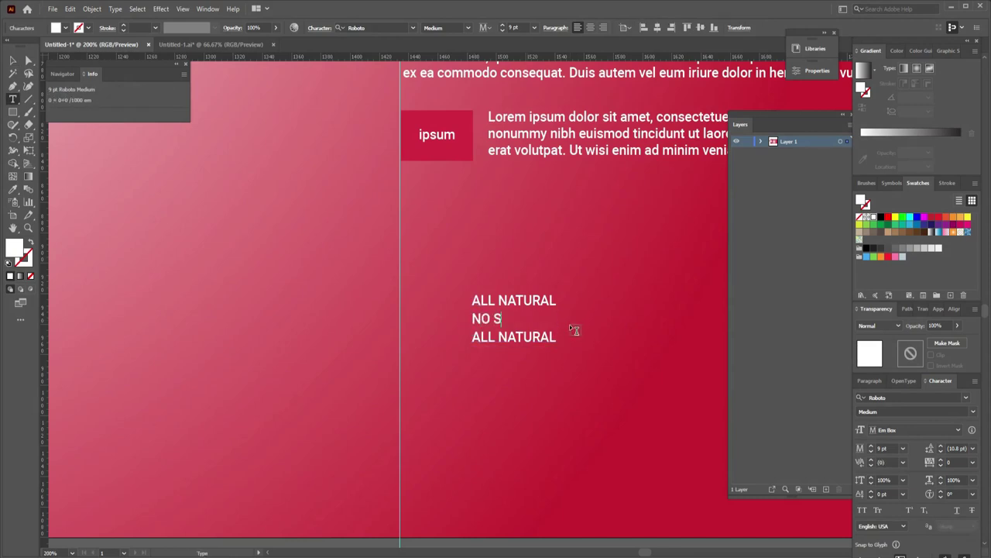
{"action": "type", "text": "UGAR ADDED"}
{"action": "left_click_drag", "start_coordinate": [555, 338], "coordinate": [473, 335]}
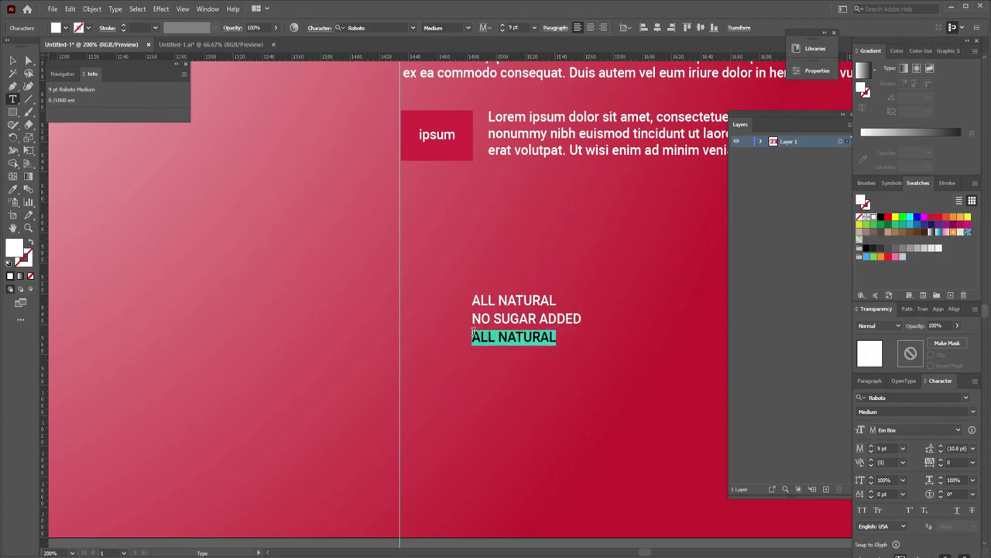
{"action": "type", "text": "100"}
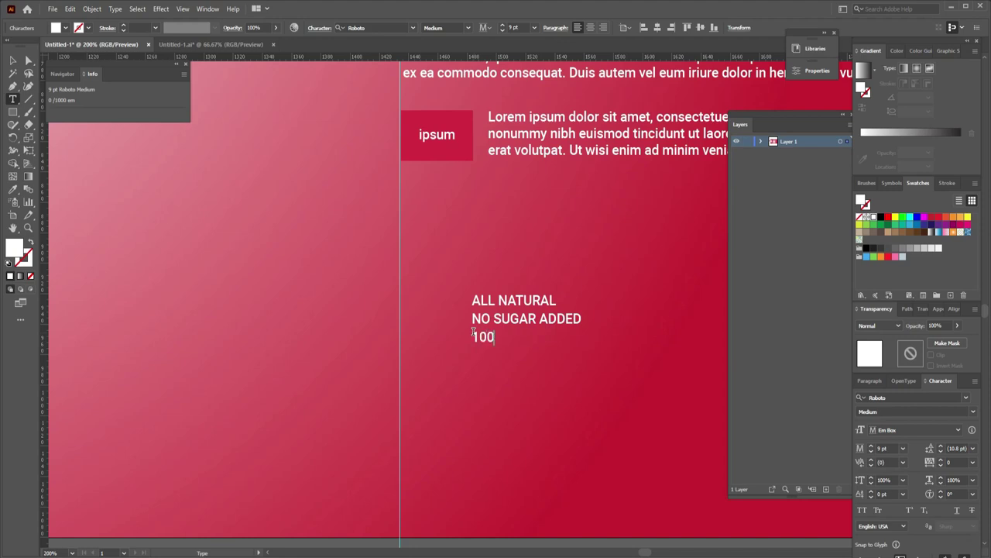
{"action": "type", "text": "% PURE"}
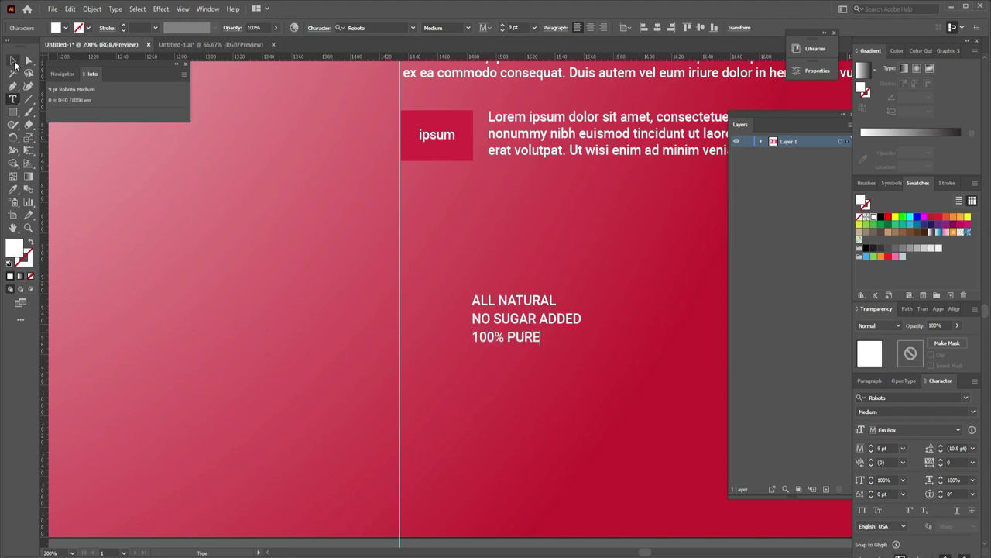
{"action": "key", "text": "Escape"}
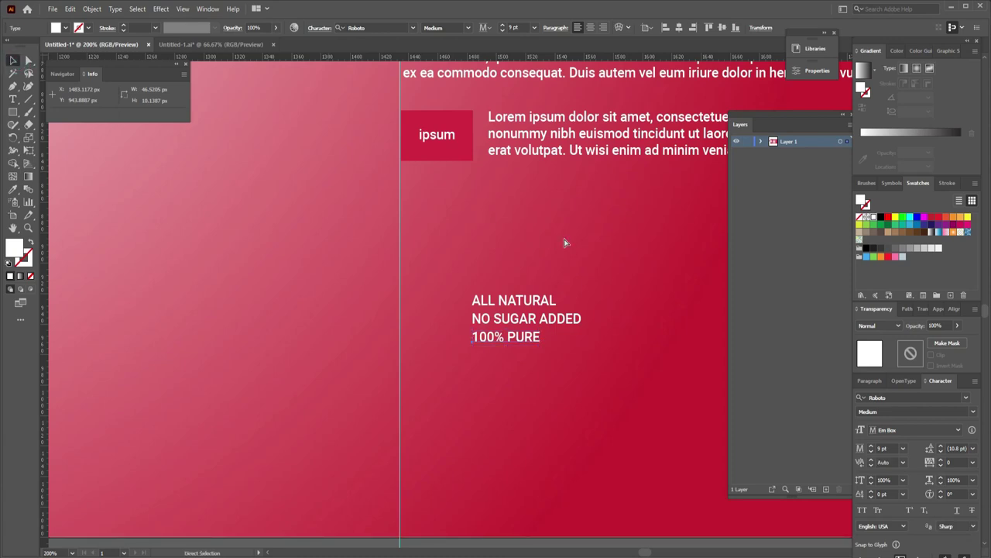
Scale the three tagline lines up to about 202 px wide and centre-align them
{"action": "key", "text": "ctrl+minus"}
{"action": "key", "text": "ctrl+minus"}
{"action": "key", "text": "ctrl+minus"}
{"action": "key", "text": "ctrl+minus"}
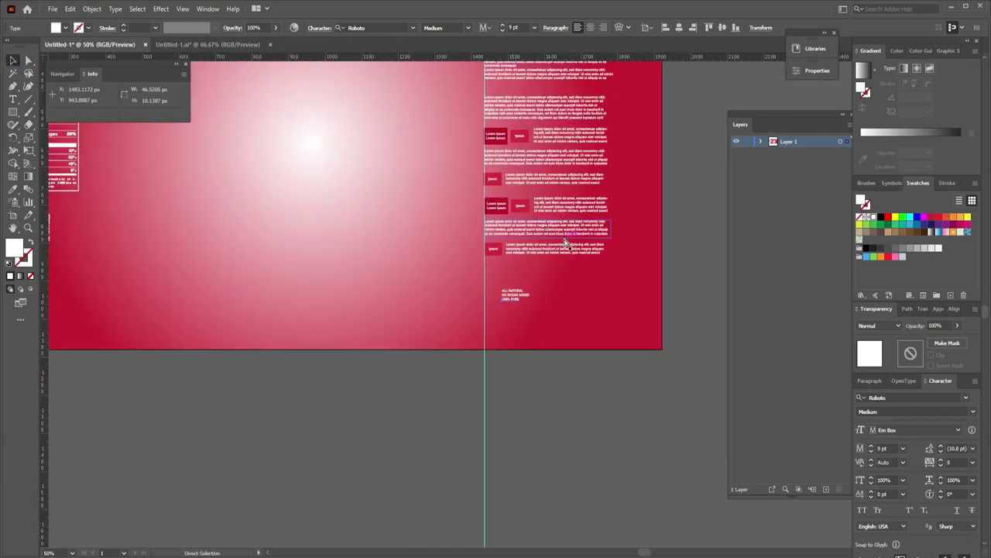
{"action": "key", "text": "ctrl+minus"}
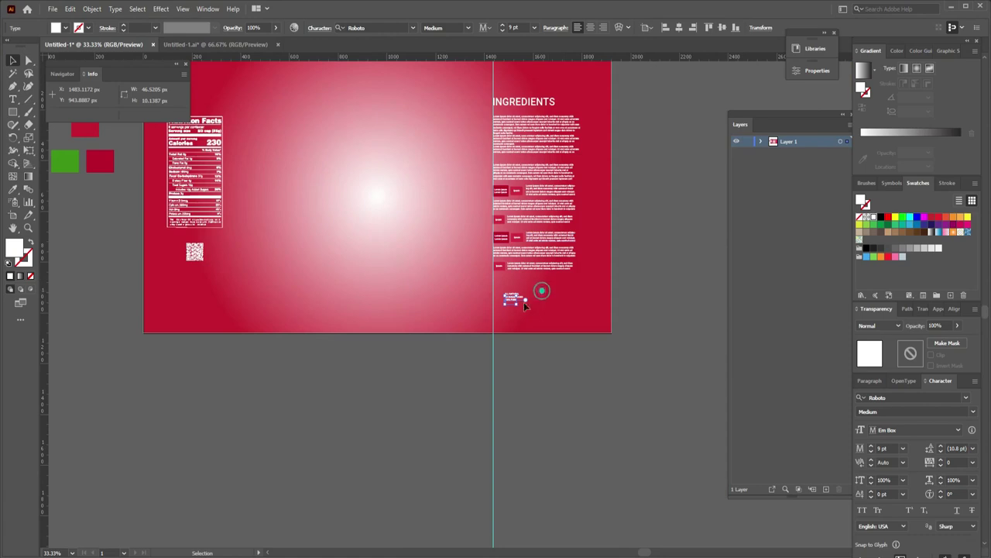
{"action": "left_click_drag", "start_coordinate": [523, 302], "coordinate": [507, 309]}
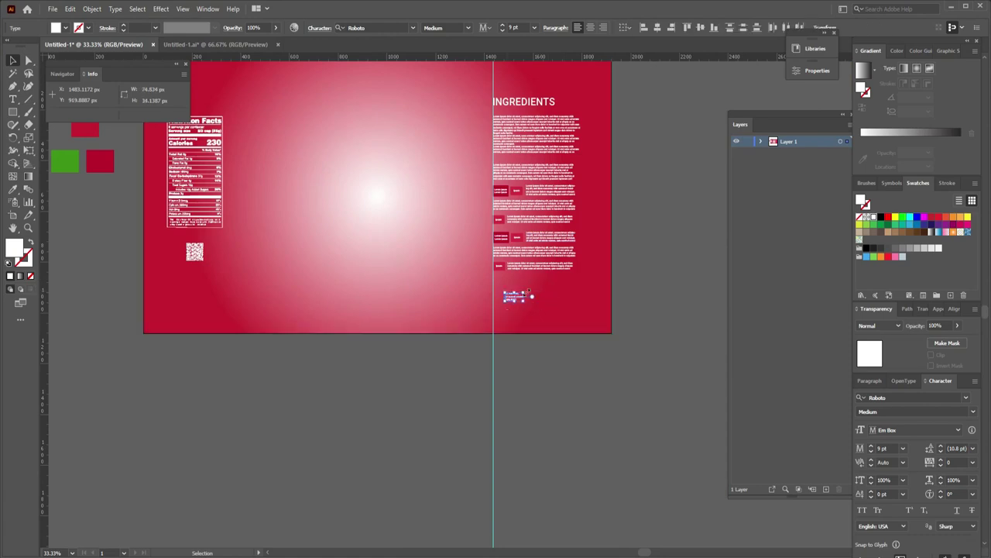
{"action": "left_click_drag", "start_coordinate": [526, 290], "coordinate": [550, 297]}
{"action": "left_click", "coordinate": [657, 28]}
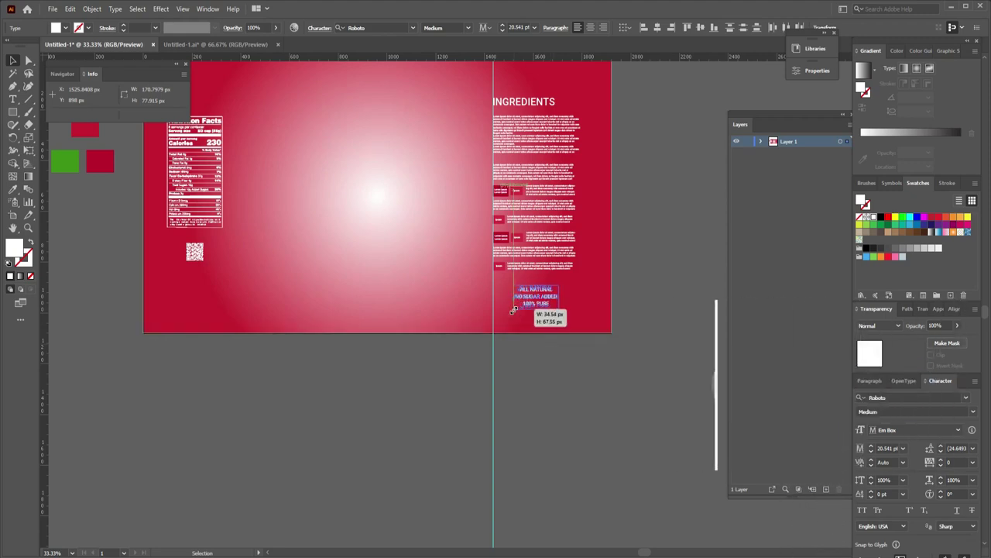
{"action": "left_click_drag", "start_coordinate": [515, 308], "coordinate": [512, 308]}
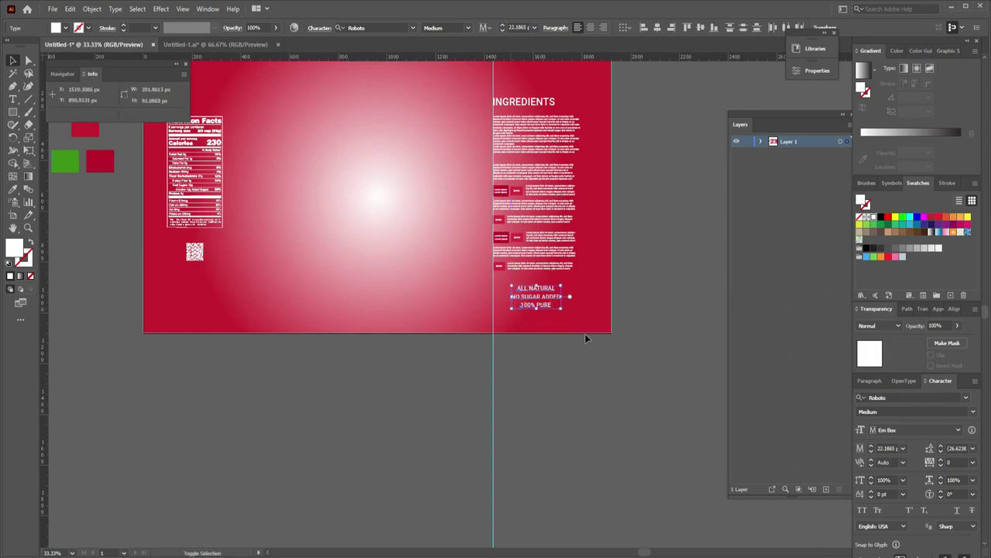
{"action": "left_click", "coordinate": [615, 341]}
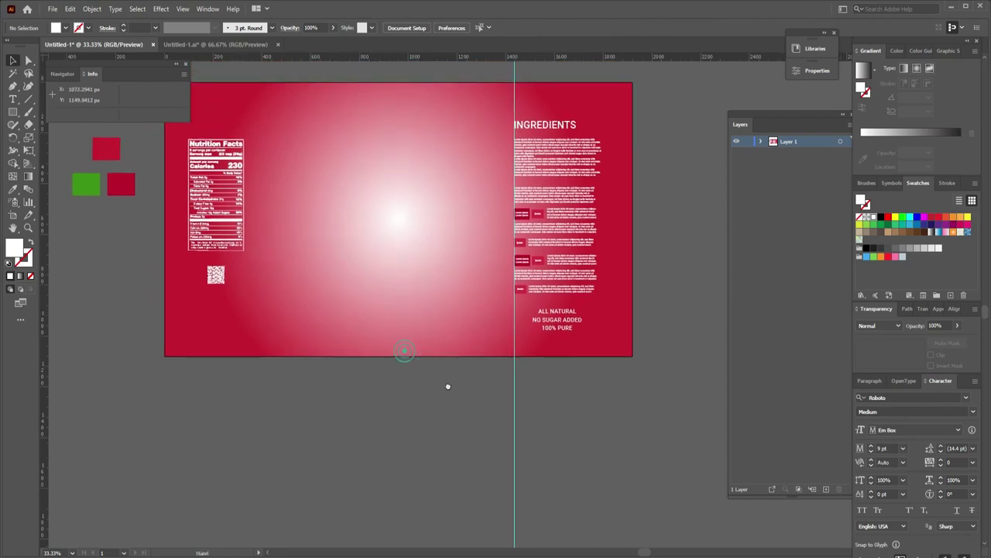
{"action": "scroll", "coordinate": [447, 387], "scroll_direction": "up", "scroll_amount": 3}
{"action": "scroll", "coordinate": [447, 387], "scroll_direction": "left", "scroll_amount": 3}
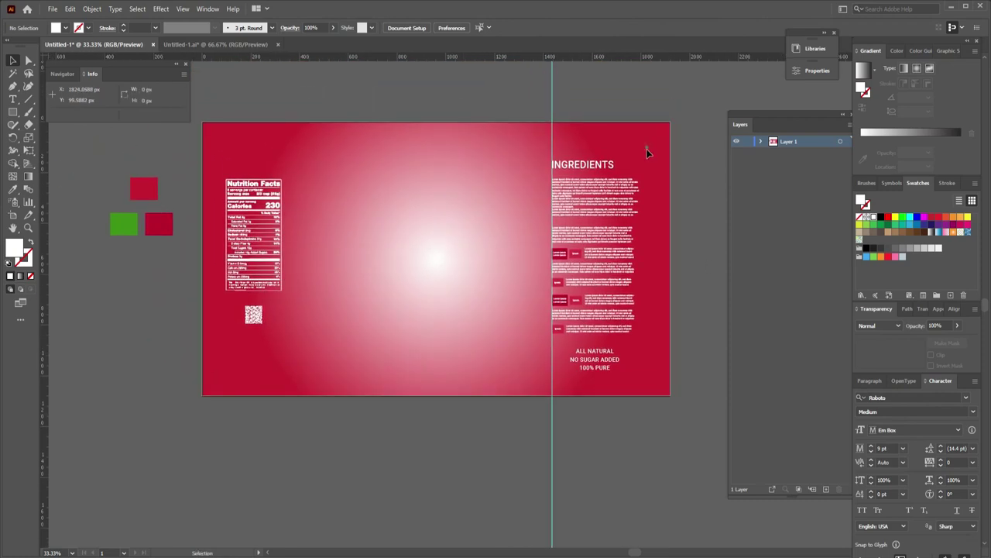
Nudge the ingredients column up two steps
{"action": "left_click", "coordinate": [555, 378]}
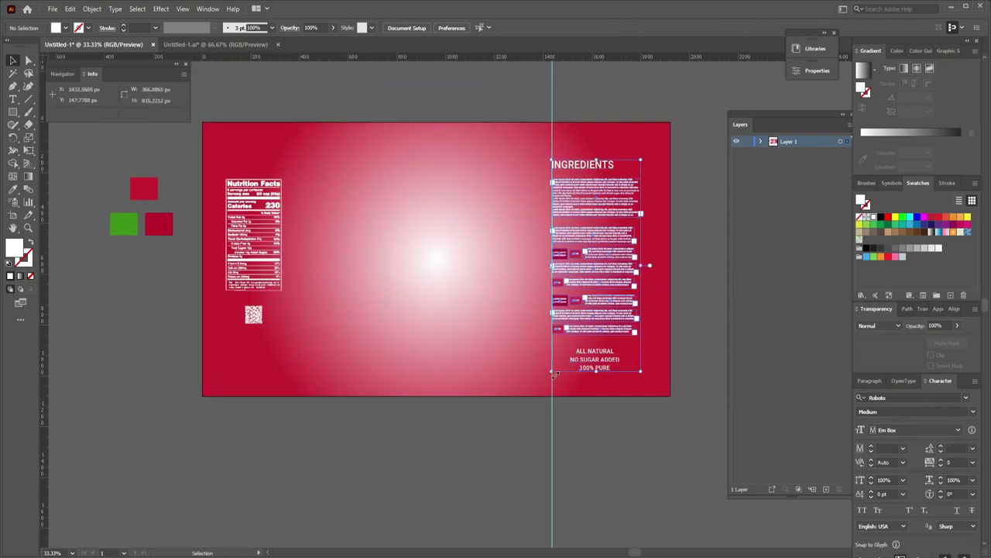
{"action": "key", "text": "Up"}
{"action": "key", "text": "Up"}
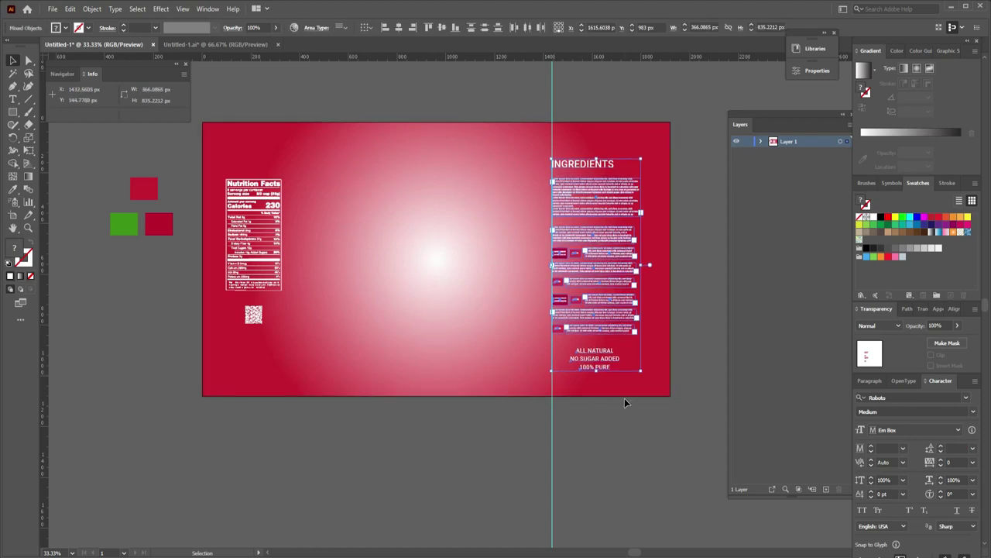
{"action": "key", "text": "Up"}
{"action": "key", "text": "Up"}
{"action": "key", "text": "Up"}
{"action": "key", "text": "Up"}
{"action": "key", "text": "Up"}
{"action": "key", "text": "Up"}
{"action": "key", "text": "Up"}
{"action": "key", "text": "Up"}
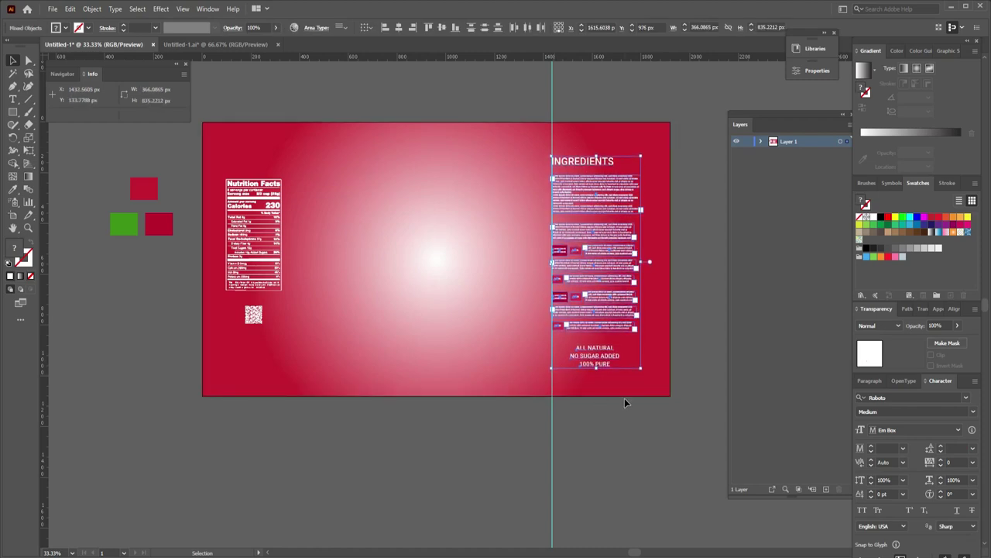
{"action": "left_click", "coordinate": [586, 419]}
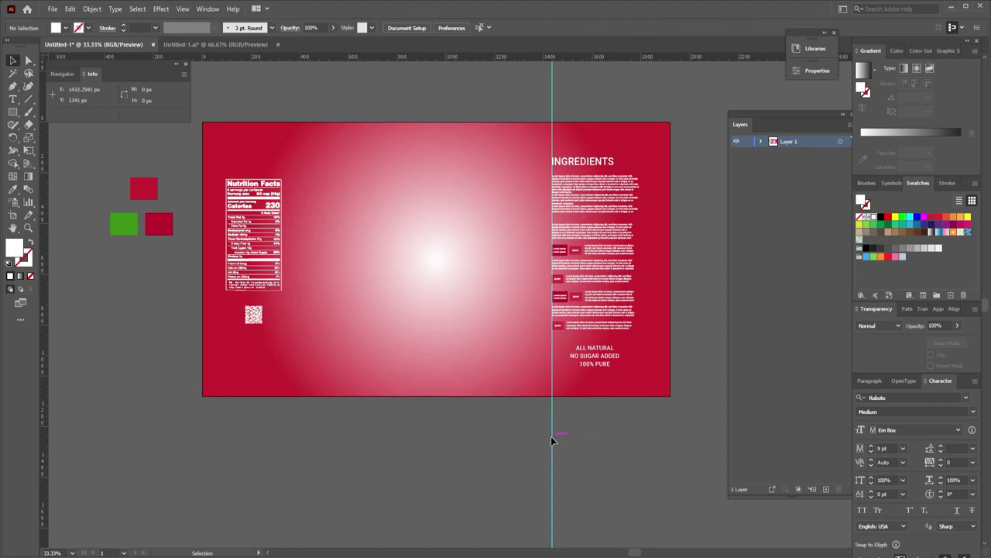
Unlock the guides and delete the vertical guide
{"action": "right_click", "coordinate": [553, 436]}
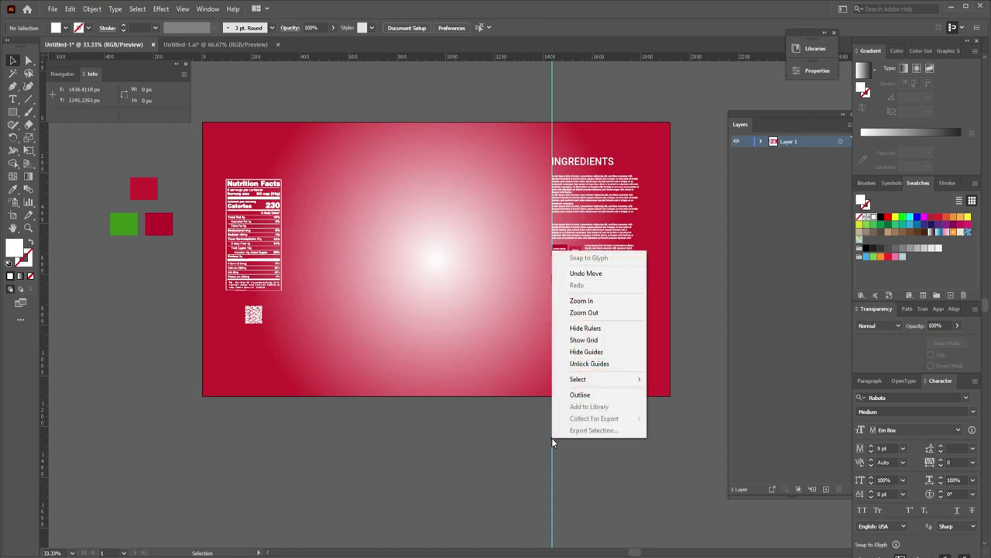
{"action": "left_click", "coordinate": [561, 364]}
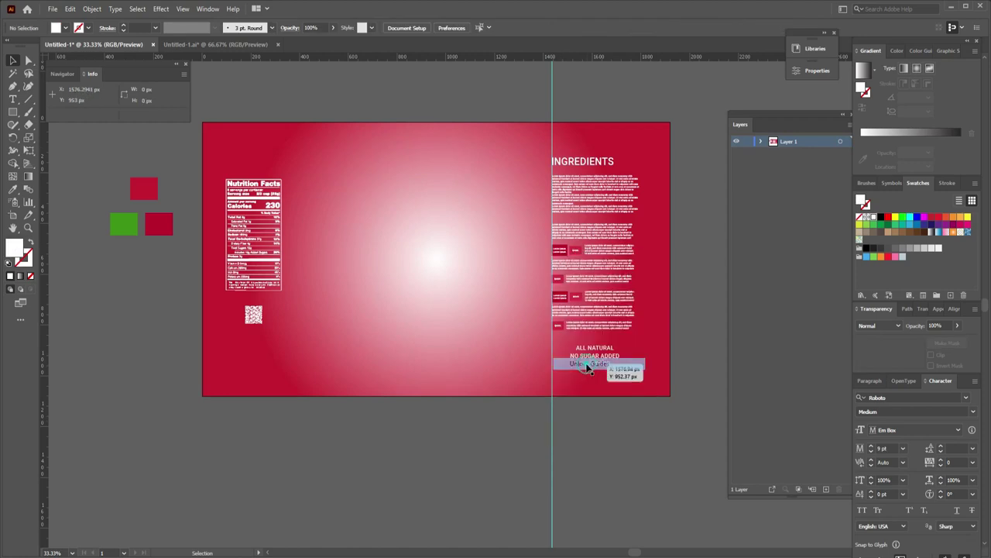
{"action": "left_click", "coordinate": [553, 458]}
{"action": "key", "text": "Delete"}
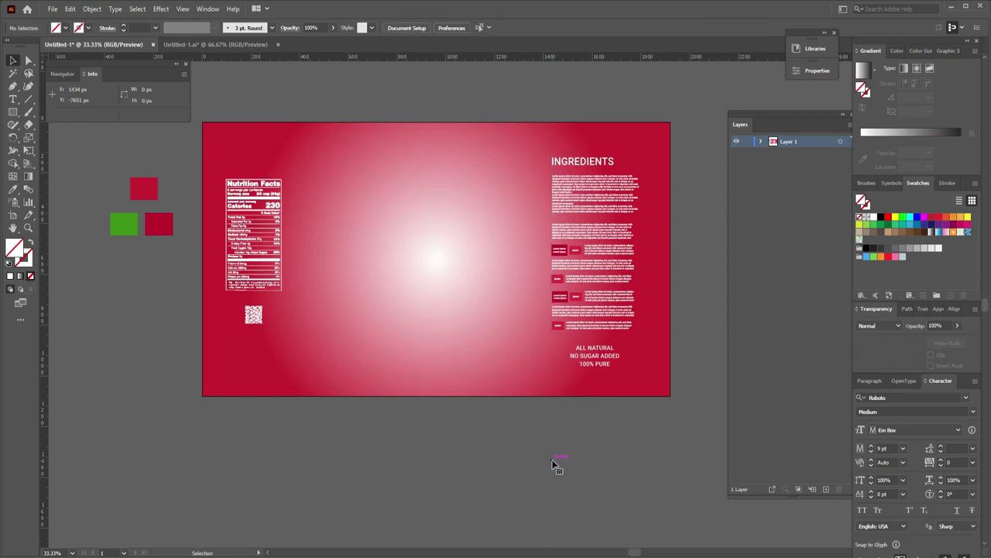
{"action": "left_click", "coordinate": [708, 236]}
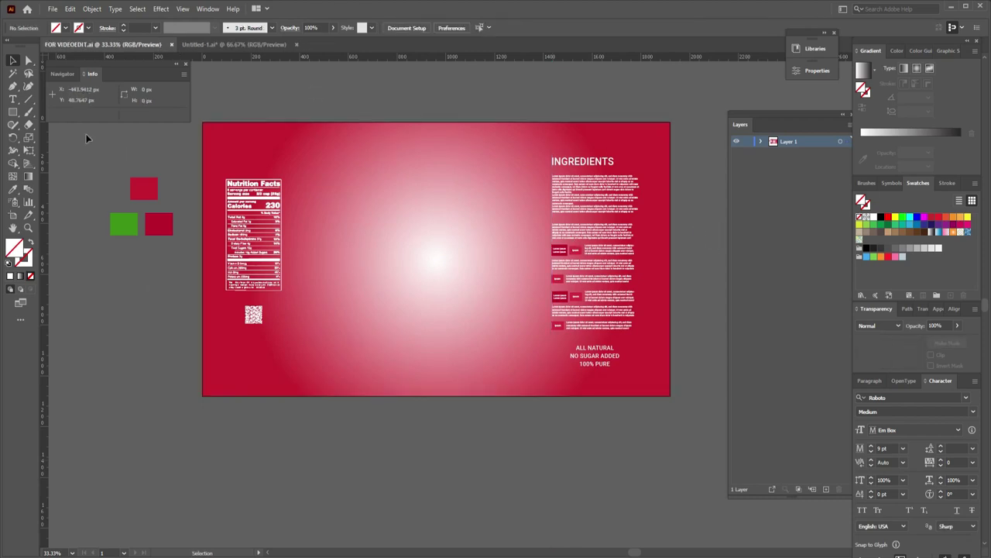
{"action": "key", "text": "ctrl+plus"}
{"action": "key", "text": "ctrl+plus"}
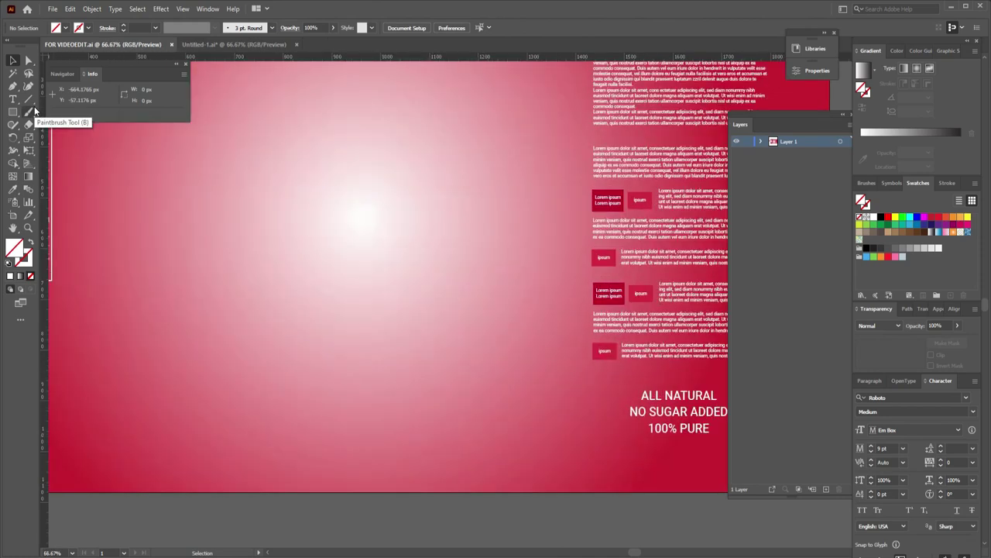
Add a 500ml text on the label's left area and enlarge it to about 30 pt
{"action": "left_click", "coordinate": [12, 98]}
{"action": "left_click", "coordinate": [238, 266]}
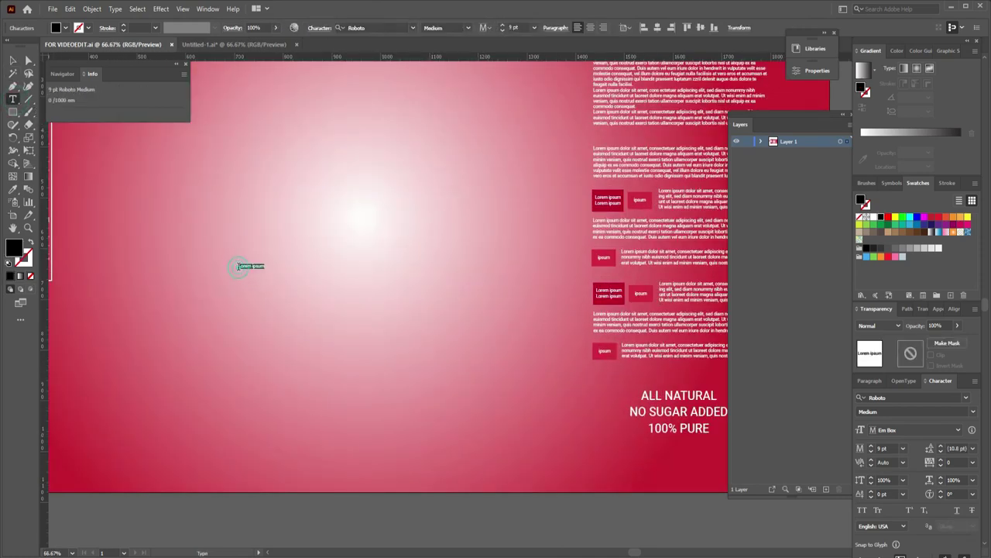
{"action": "type", "text": "500"}
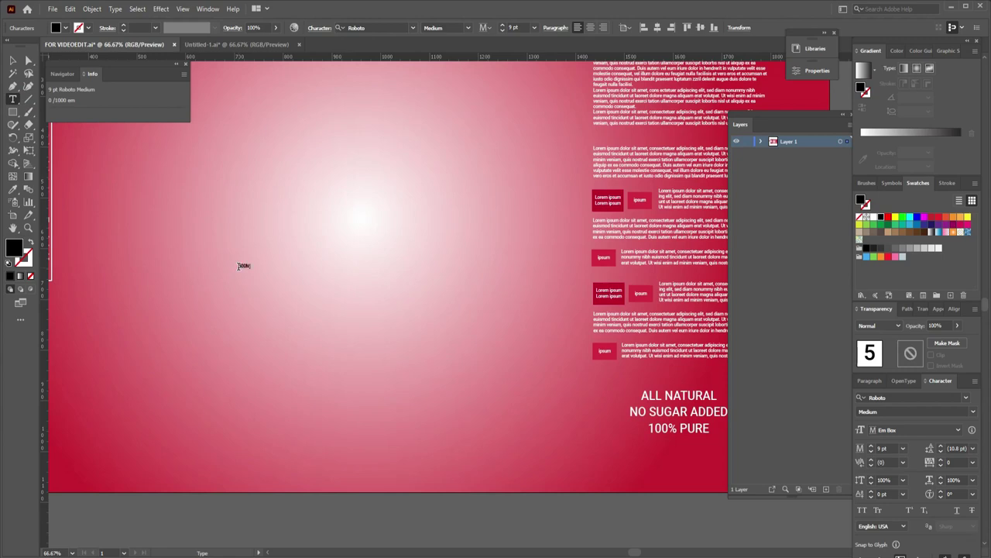
{"action": "type", "text": "m"}
{"action": "type", "text": "l"}
{"action": "key", "text": "Escape"}
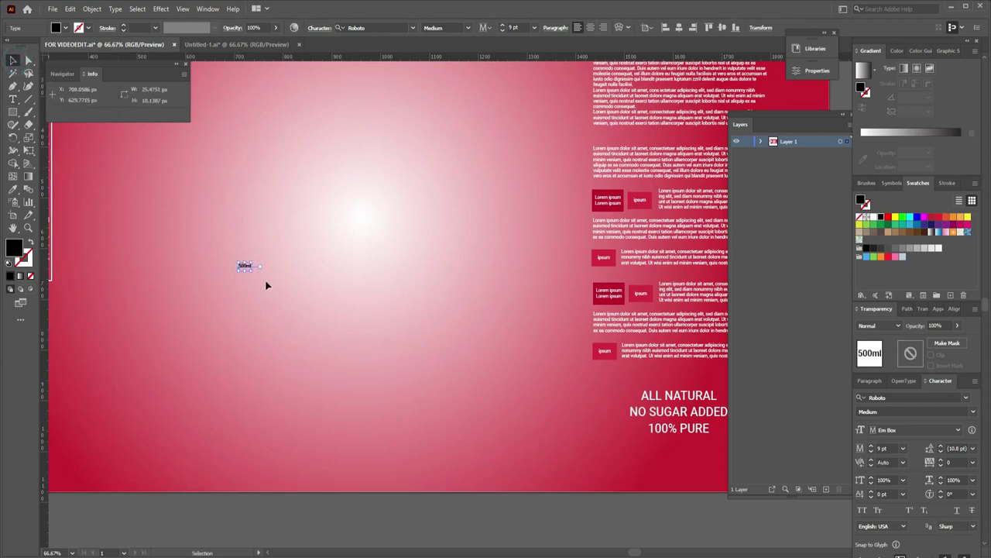
{"action": "left_click_drag", "start_coordinate": [254, 261], "coordinate": [266, 250]}
Fill the 500ml text with white and place a copy lower on the label
{"action": "left_click", "coordinate": [67, 28]}
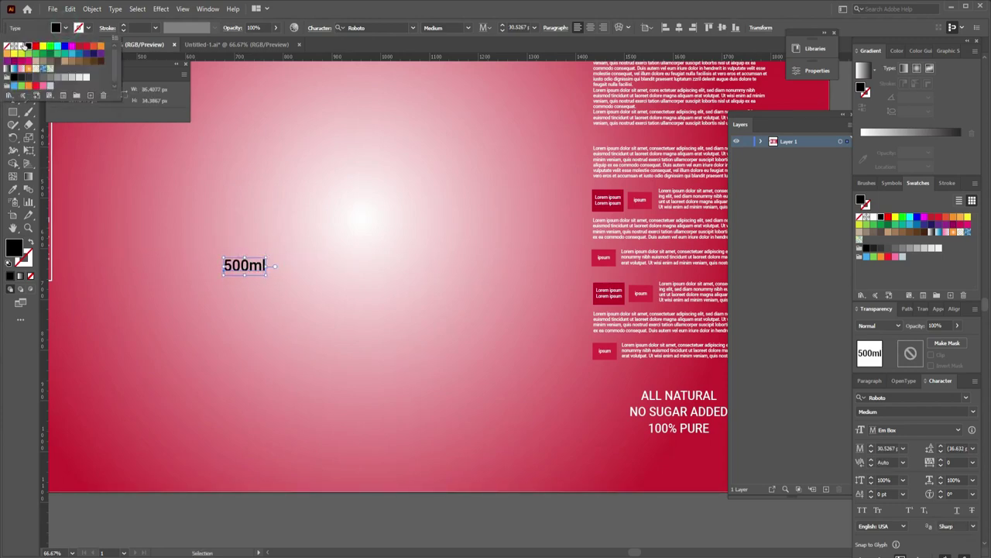
{"action": "left_click", "coordinate": [19, 46]}
{"action": "left_click", "coordinate": [276, 207]}
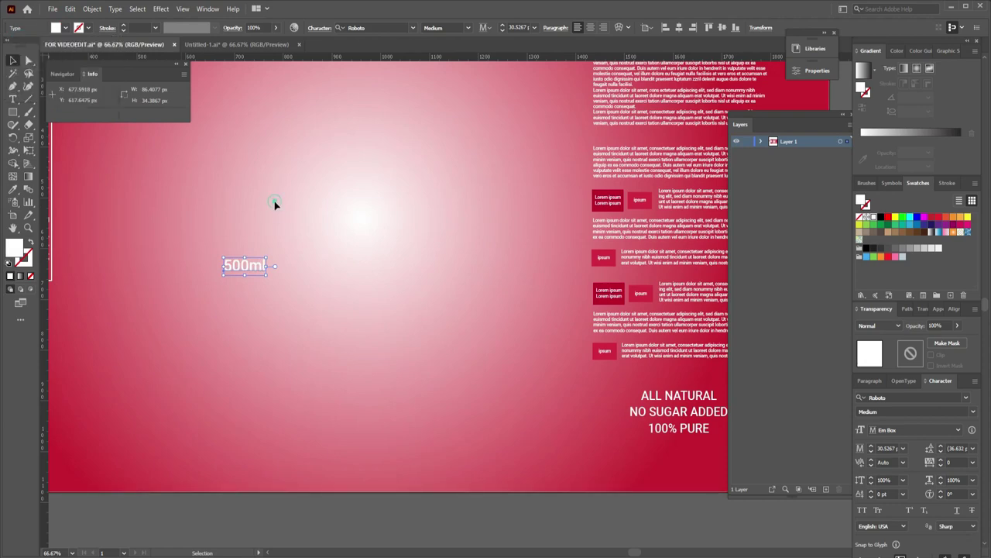
{"action": "left_click", "coordinate": [276, 208]}
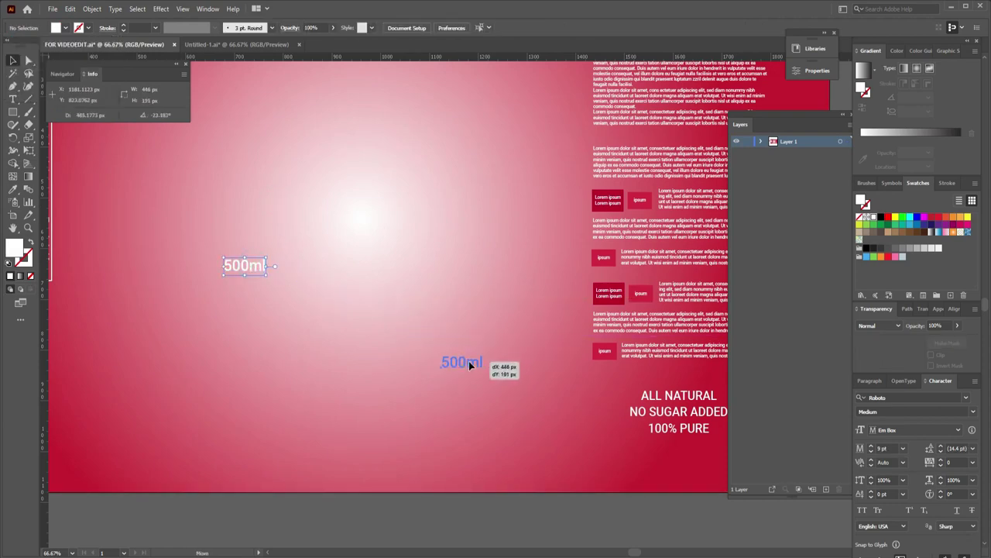
{"action": "mouse_move", "coordinate": [254, 267]}
{"action": "left_mouse_down"}
{"action": "mouse_move", "coordinate": [472, 364]}
{"action": "mouse_move", "coordinate": [118, 367]}
{"action": "left_mouse_up"}
{"action": "left_click", "coordinate": [433, 308]}
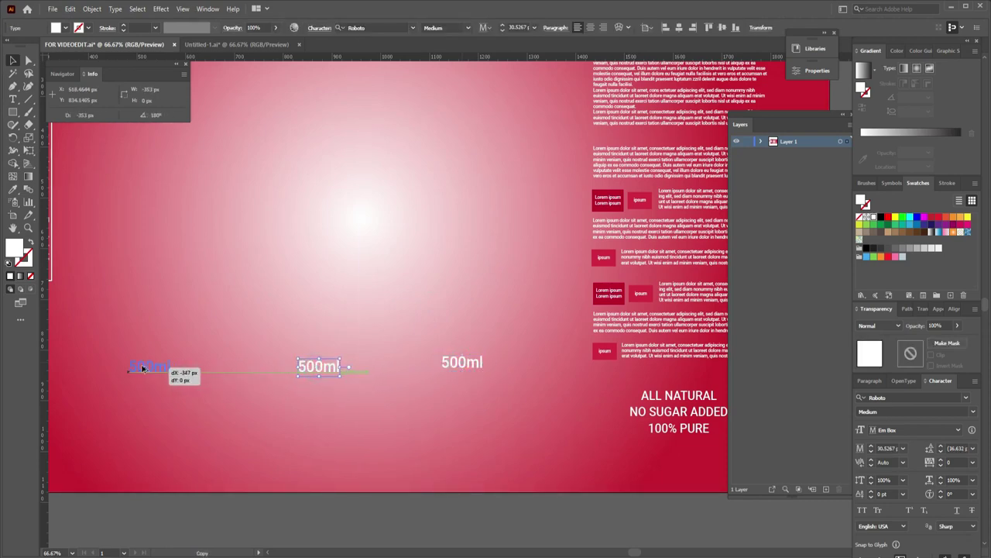
Retype the middle 500ml as 100% FRESH JUICE and move it between the 500ml texts
{"action": "left_click", "coordinate": [274, 224]}
{"action": "key", "text": "t"}
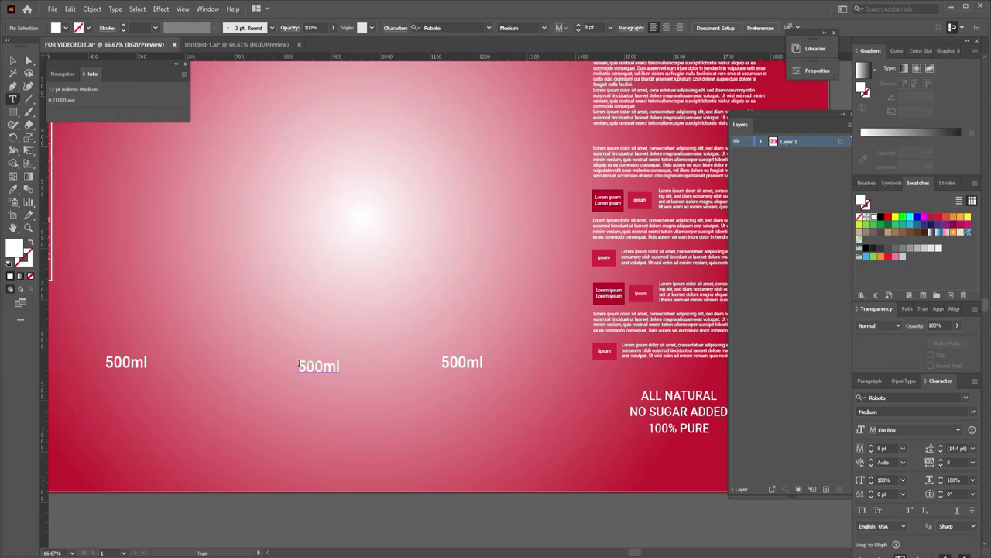
{"action": "left_click_drag", "start_coordinate": [299, 364], "coordinate": [377, 369]}
{"action": "type", "text": "0"}
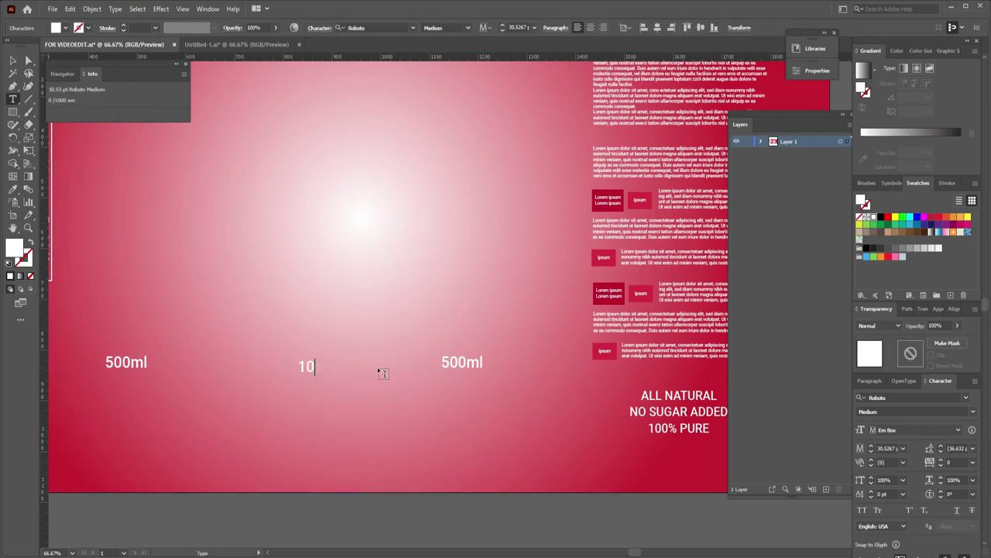
{"action": "type", "text": "0"}
{"action": "type", "text": "% "}
{"action": "type", "text": "FRES"}
{"action": "type", "text": "H JUICE"}
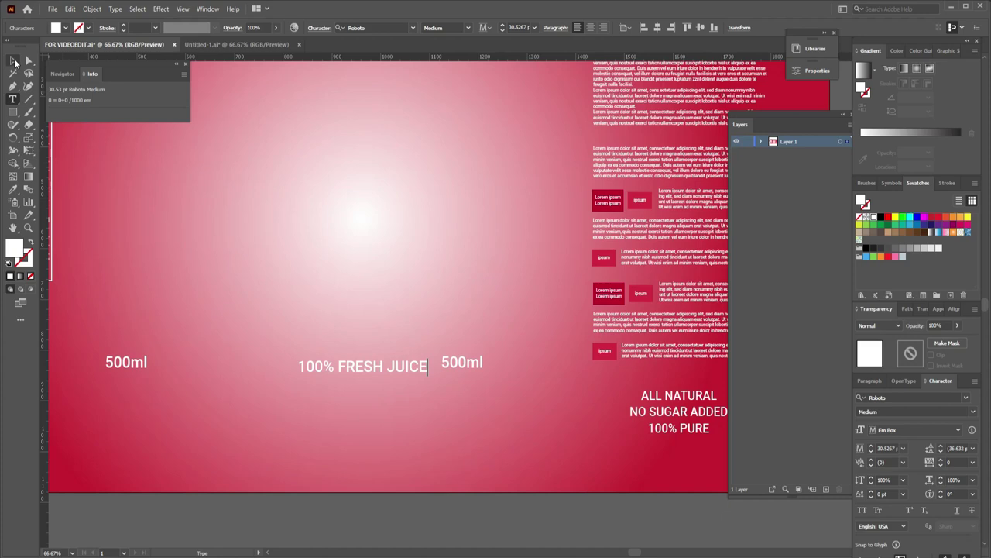
{"action": "key", "text": "Escape"}
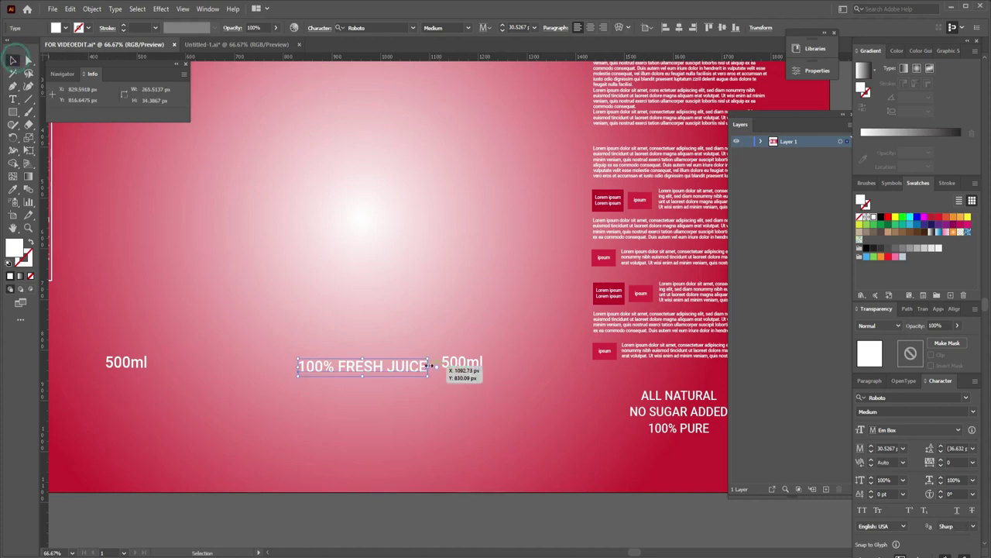
{"action": "left_click_drag", "start_coordinate": [403, 372], "coordinate": [355, 365]}
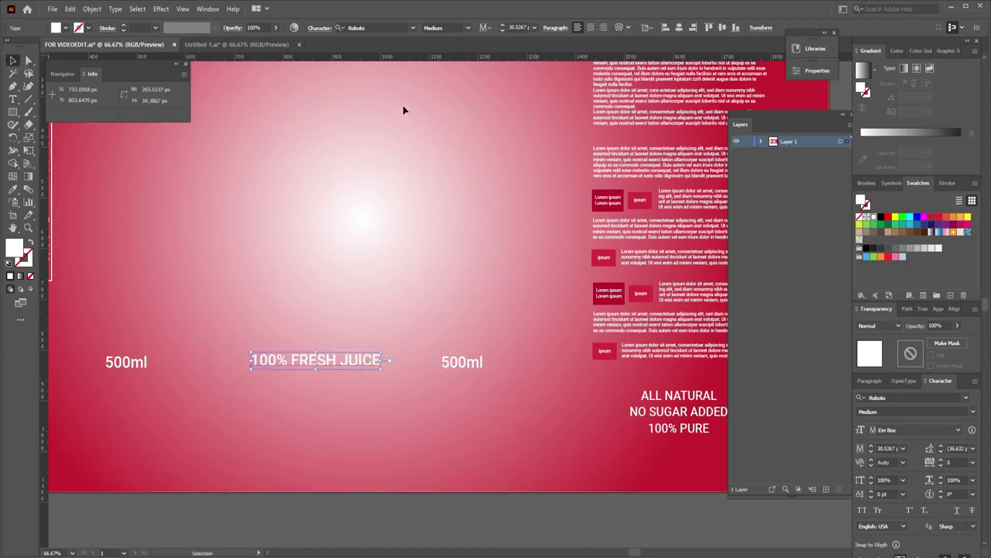
Add a horizontal guide near the label bottom, set 100% FRESH JUICE on it, and shift the right 500ml left
{"action": "left_click_drag", "start_coordinate": [411, 54], "coordinate": [420, 434]}
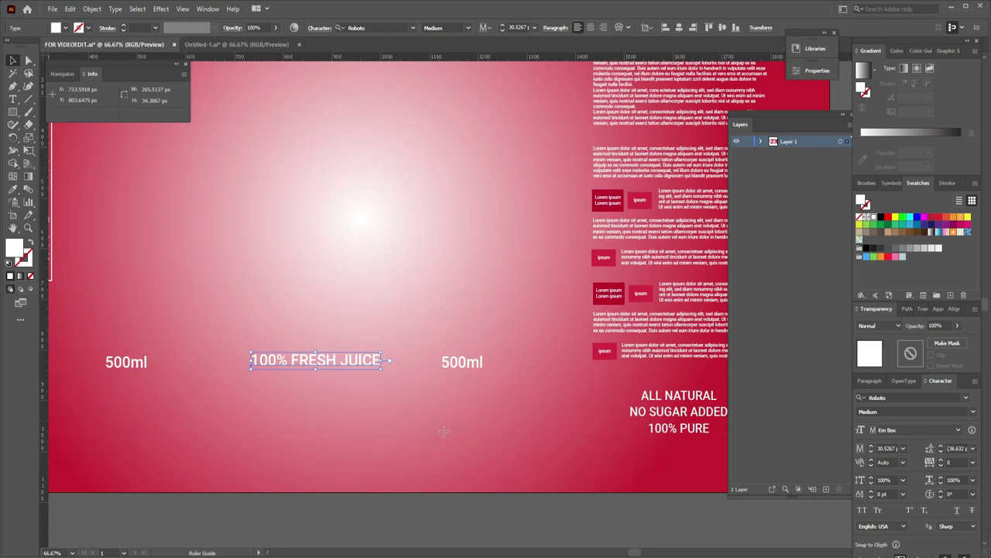
{"action": "left_click_drag", "start_coordinate": [443, 430], "coordinate": [443, 431]}
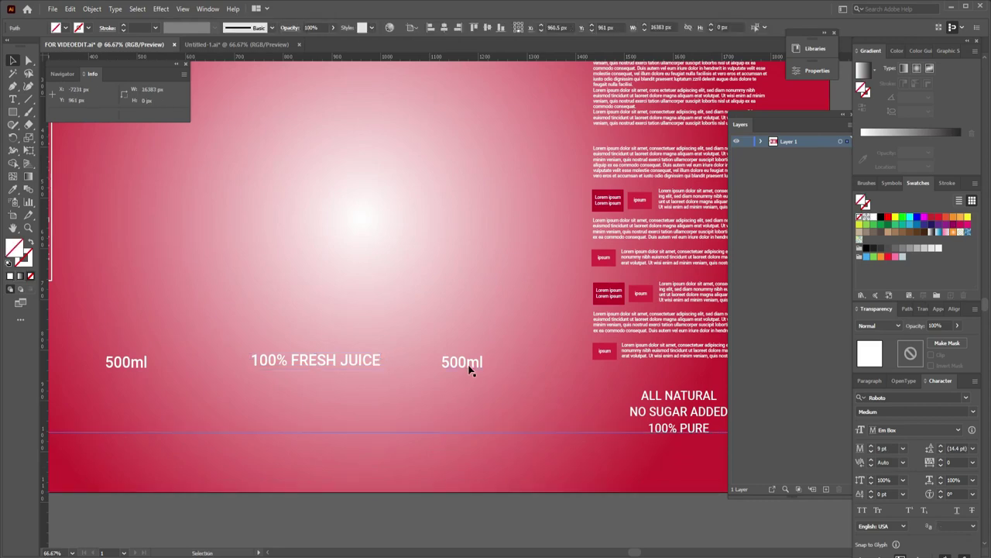
{"action": "left_click_drag", "start_coordinate": [334, 364], "coordinate": [289, 426]}
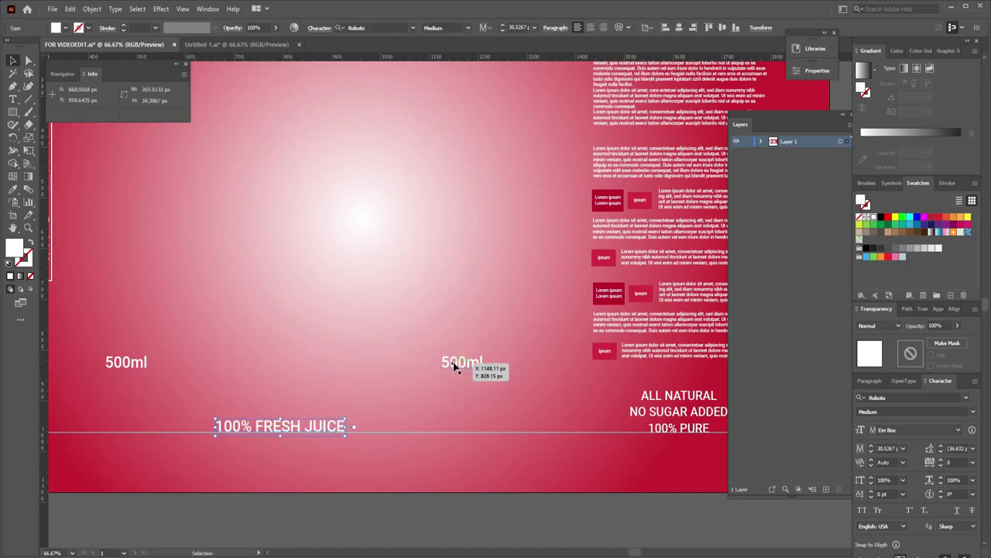
{"action": "left_click_drag", "start_coordinate": [455, 367], "coordinate": [422, 366]}
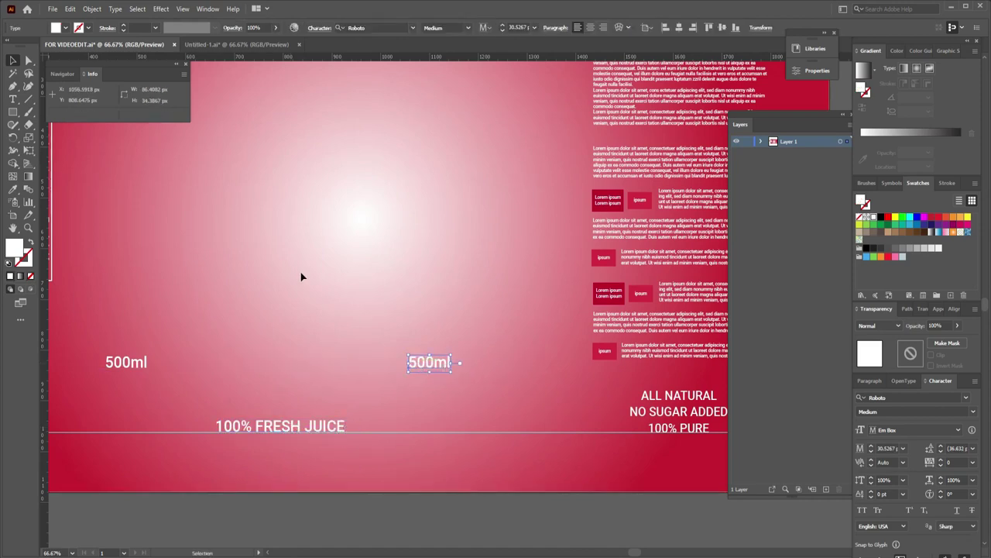
{"action": "left_click_drag", "start_coordinate": [283, 294], "coordinate": [440, 326]}
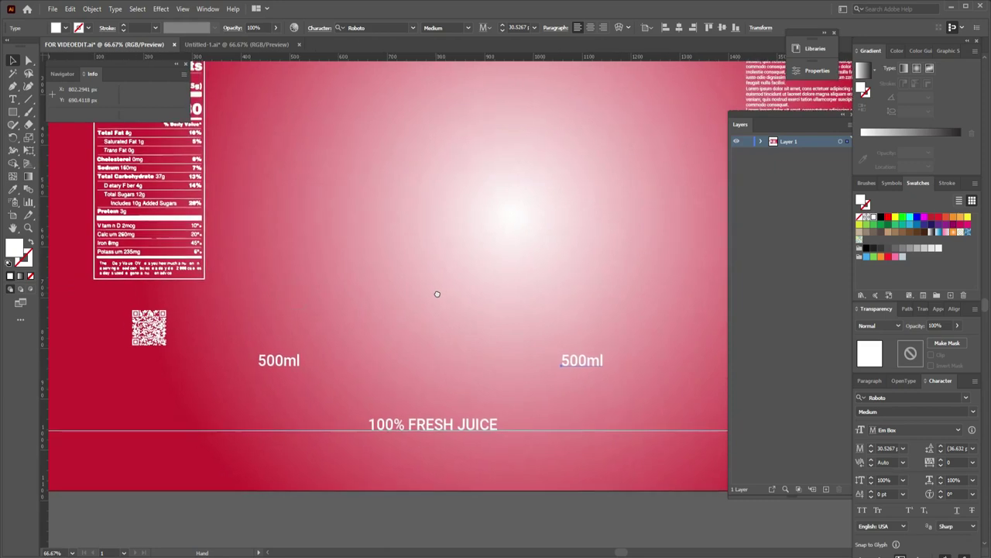
Retype the left 500ml as CONTAINS VITAMINS B6 & B12 and shrink it to about 24.6 pt
{"action": "key", "text": "t"}
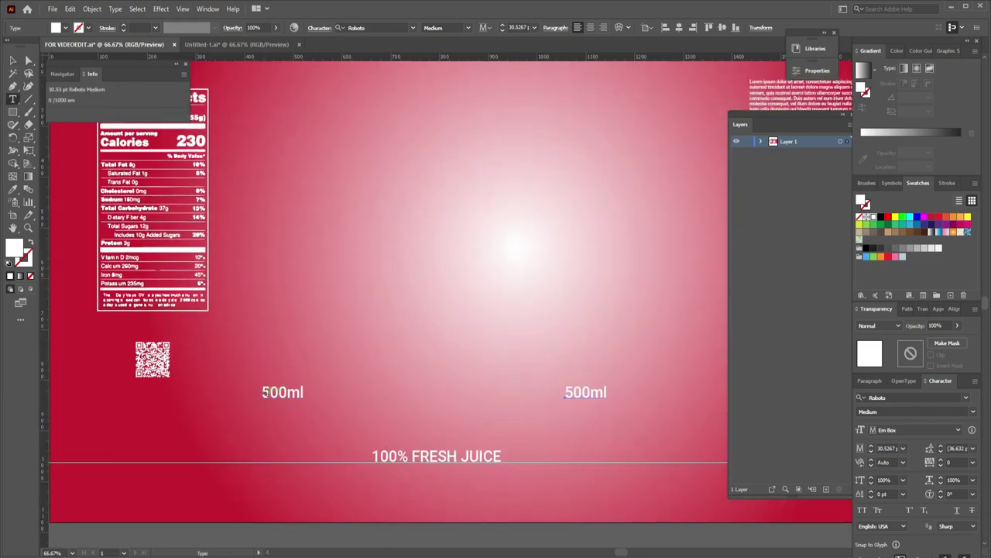
{"action": "double_click", "coordinate": [266, 392]}
{"action": "type", "text": "CONTAINS VITAMINS B6"}
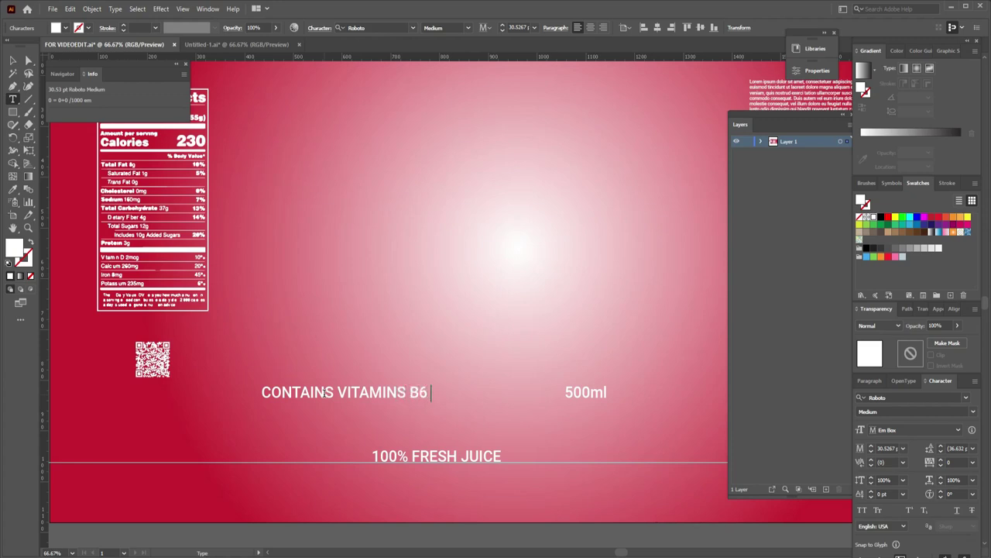
{"action": "type", "text": "B12"}
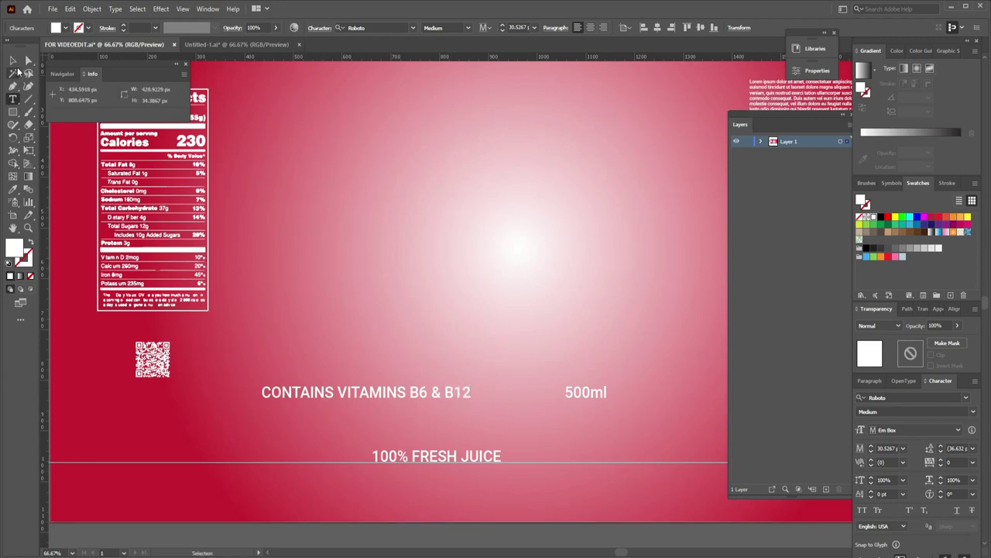
{"action": "left_click", "coordinate": [14, 61]}
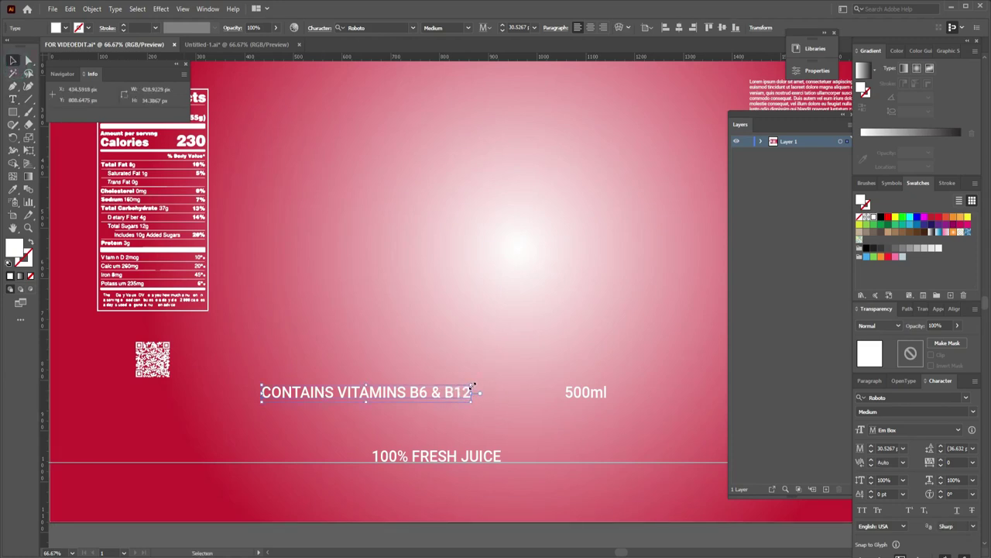
{"action": "mouse_move", "coordinate": [471, 385]}
{"action": "left_mouse_down"}
{"action": "mouse_move", "coordinate": [299, 453]}
{"action": "mouse_move", "coordinate": [237, 445]}
{"action": "mouse_move", "coordinate": [314, 444]}
{"action": "left_mouse_up"}
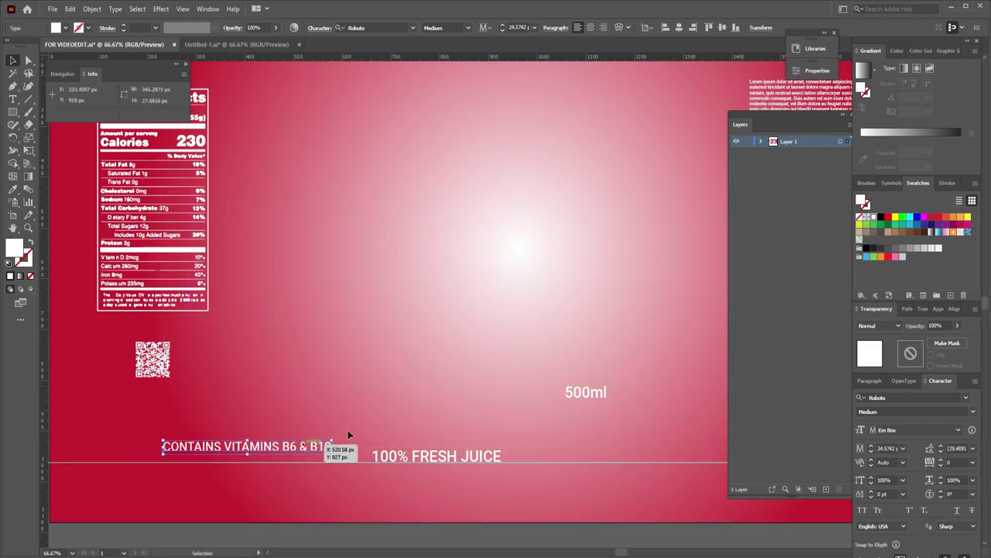
Nudge the ingredients column with the ALL NATURAL block slightly right
{"action": "key", "text": "ctrl+minus"}
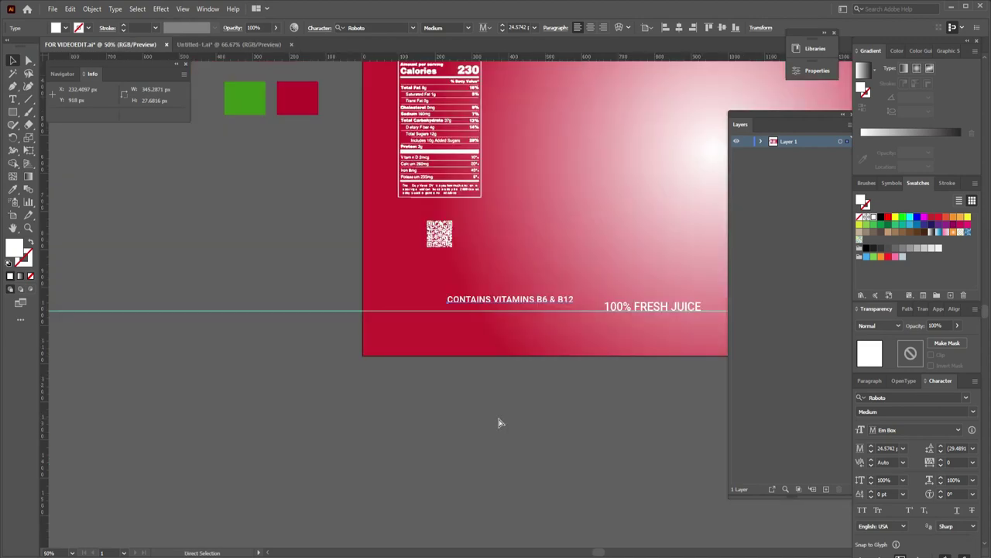
{"action": "key", "text": "ctrl+minus"}
{"action": "left_click_drag", "start_coordinate": [606, 388], "coordinate": [358, 492]}
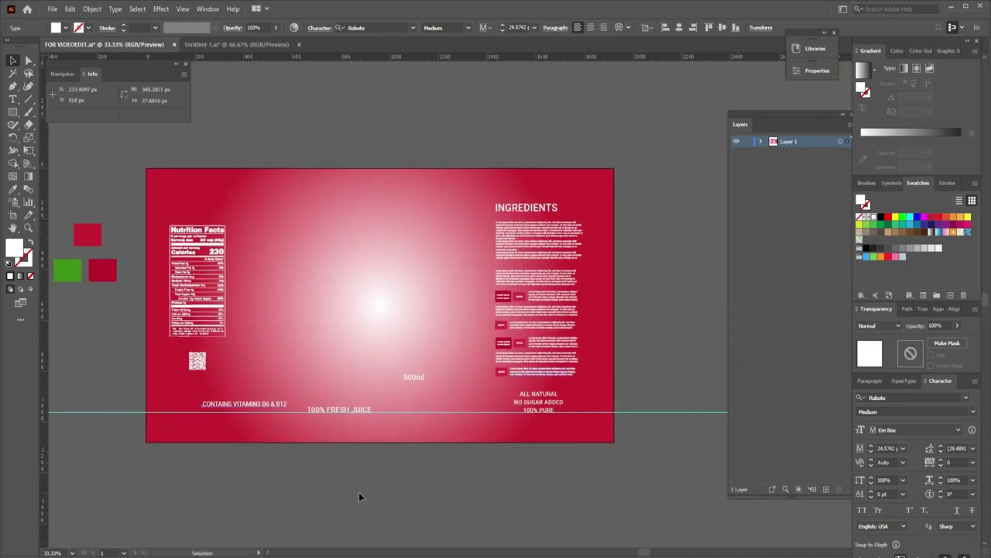
{"action": "left_click", "coordinate": [493, 407]}
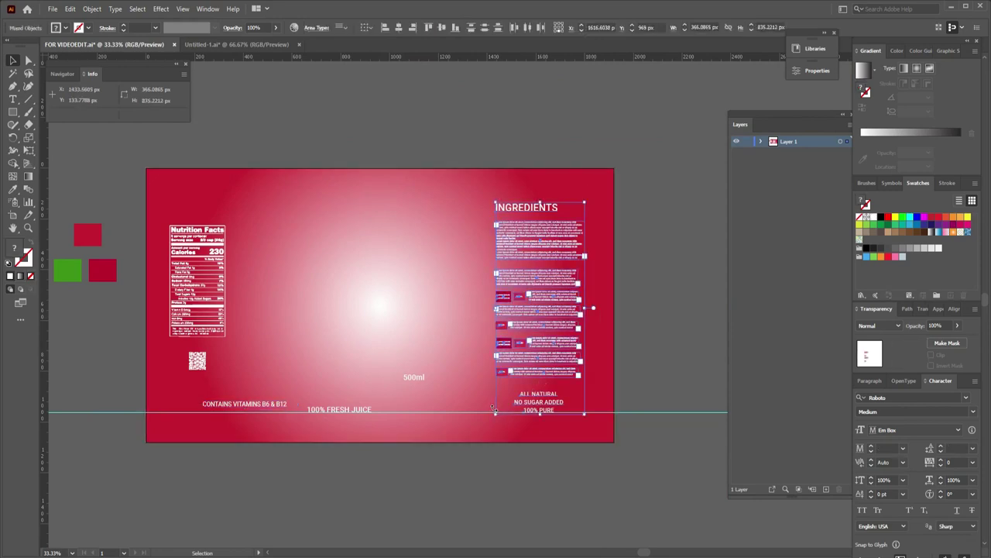
{"action": "left_click_drag", "start_coordinate": [493, 407], "coordinate": [497, 407]}
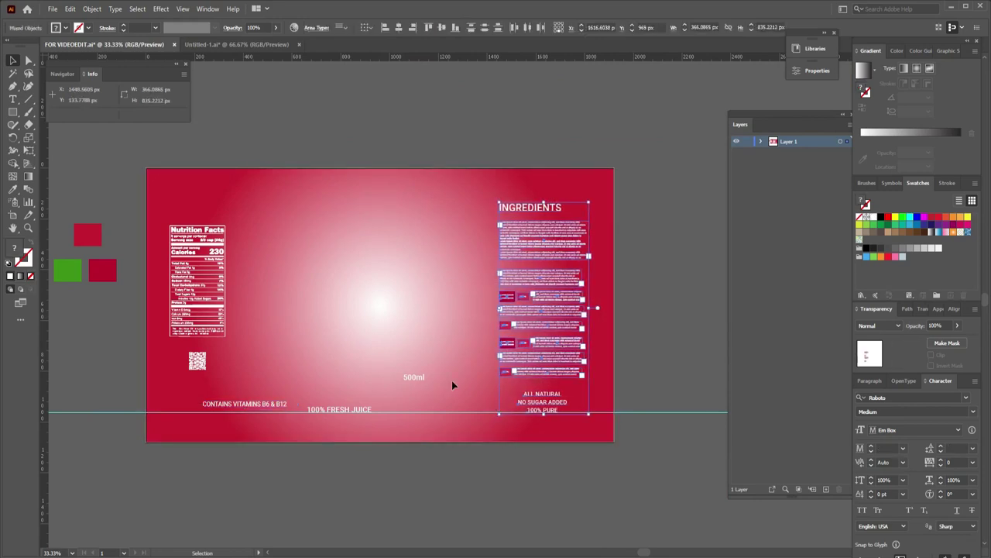
Move 500ml, 100% FRESH JUICE and the vitamins line a little to the right
{"action": "left_click_drag", "start_coordinate": [419, 380], "coordinate": [455, 380]}
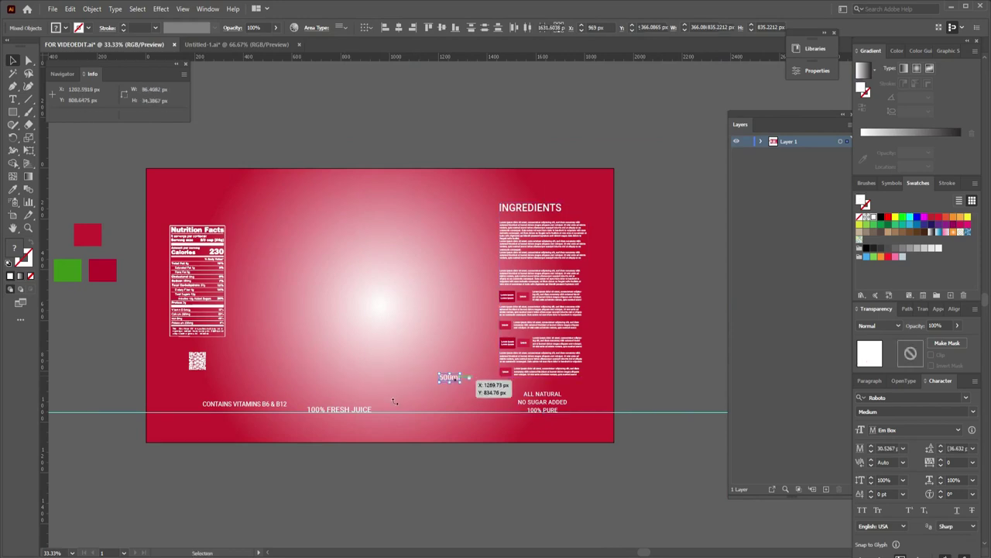
{"action": "left_click_drag", "start_coordinate": [367, 413], "coordinate": [393, 407]}
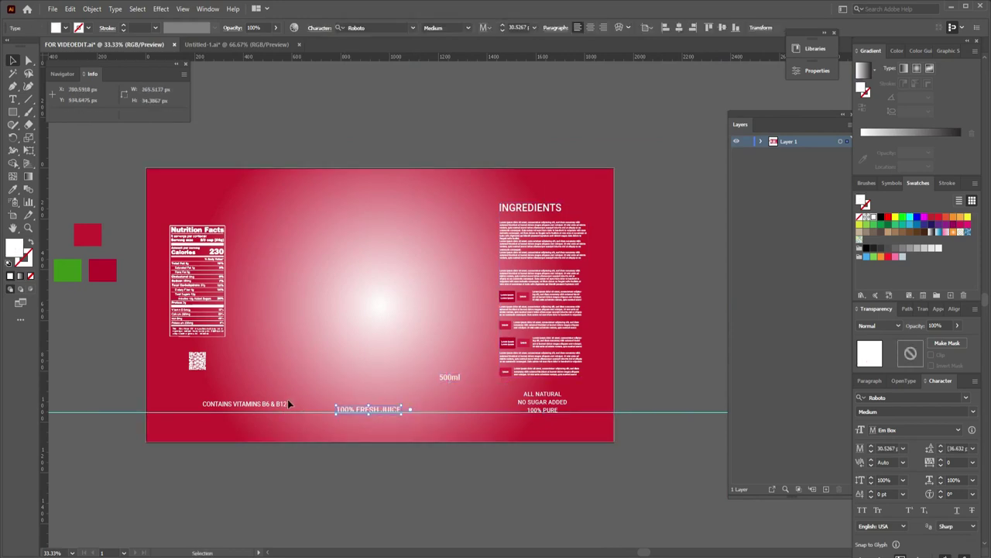
{"action": "left_click_drag", "start_coordinate": [281, 404], "coordinate": [298, 410]}
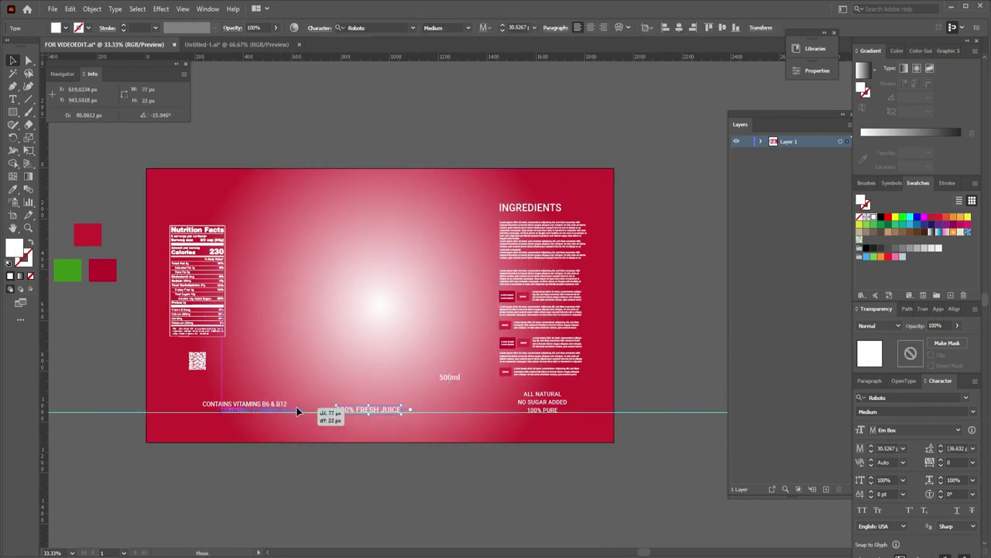
{"action": "left_click", "coordinate": [382, 410]}
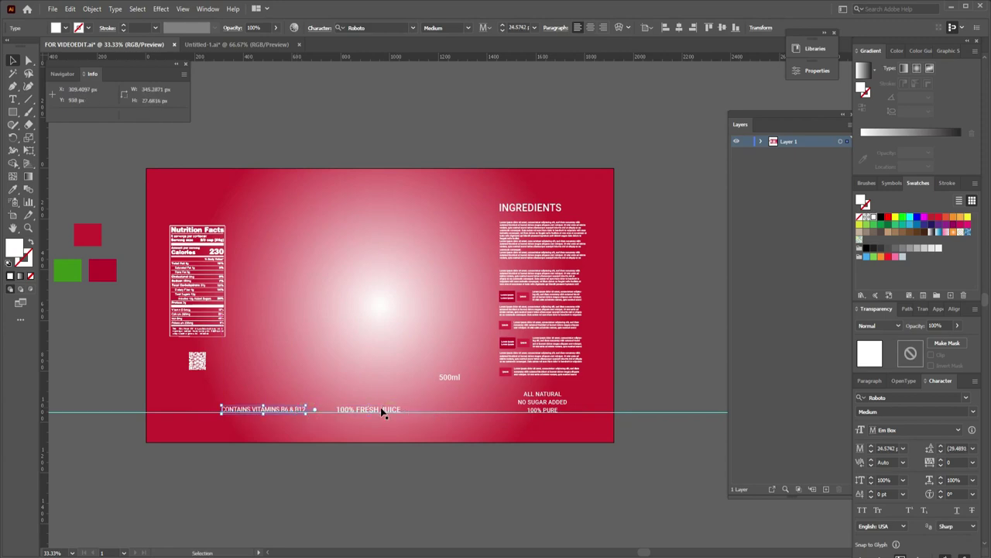
{"action": "left_click", "coordinate": [300, 407]}
{"action": "left_click", "coordinate": [680, 318]}
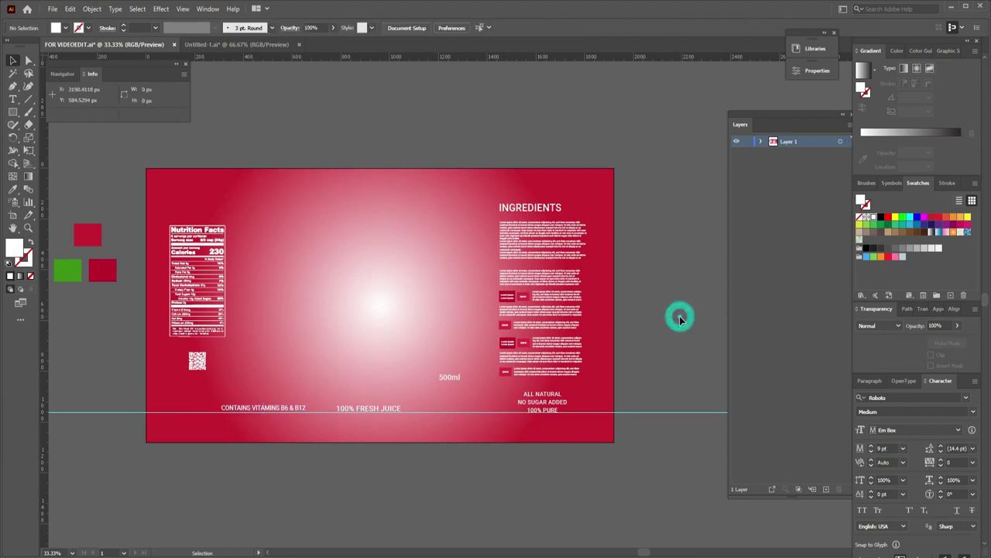
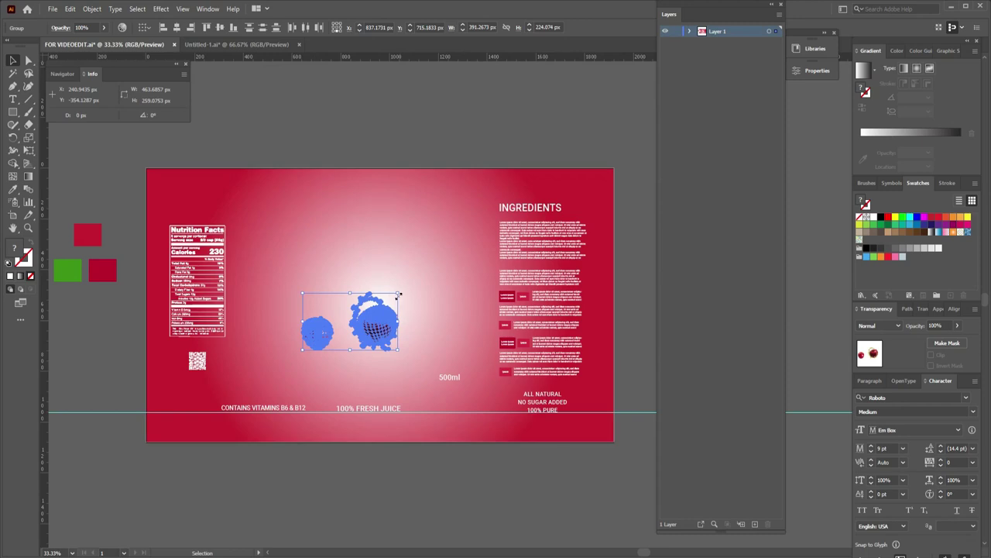
Move the two apples right toward the 500ml text and drag the juice splash to the upper left
{"action": "left_click_drag", "start_coordinate": [395, 329], "coordinate": [580, 288]}
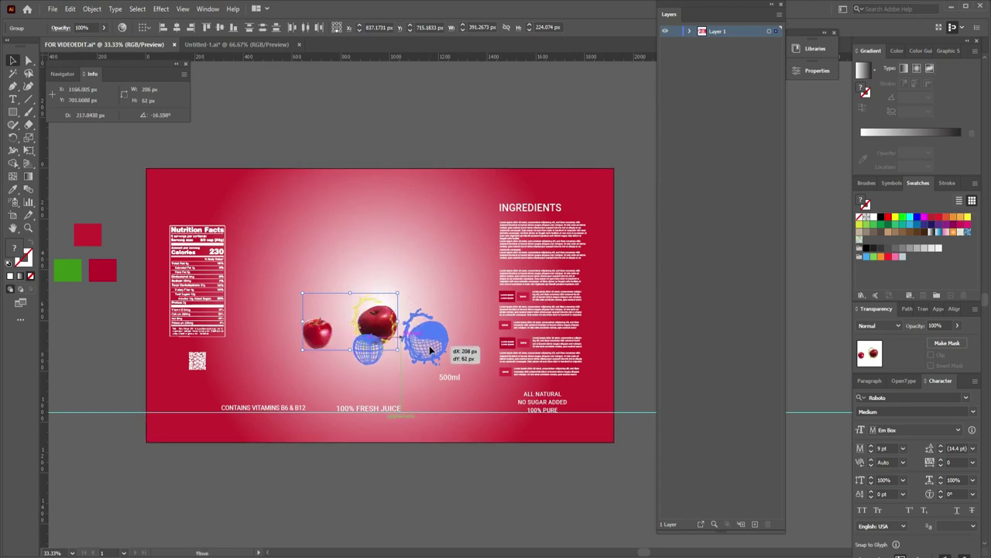
{"action": "left_click", "coordinate": [639, 287]}
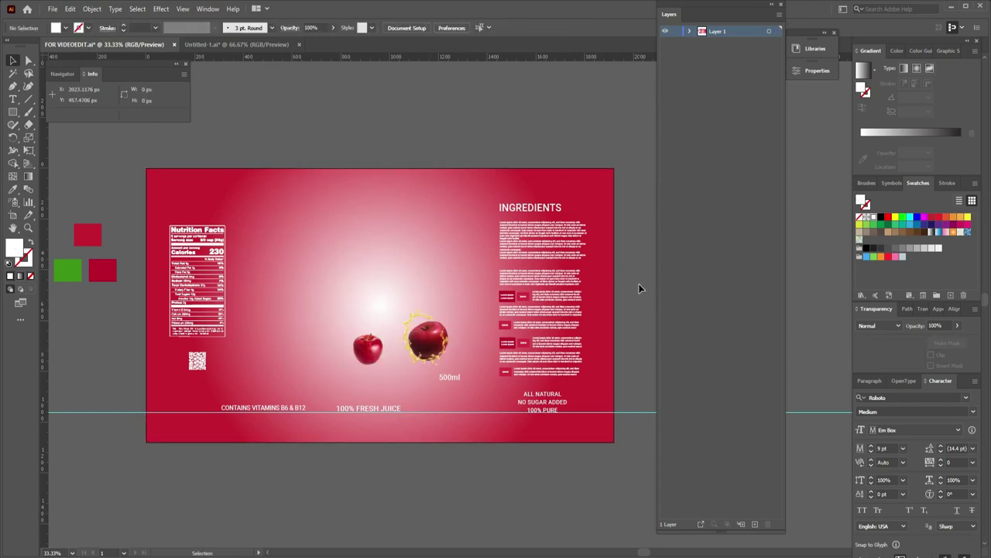
{"action": "left_click_drag", "start_coordinate": [338, 305], "coordinate": [267, 197]}
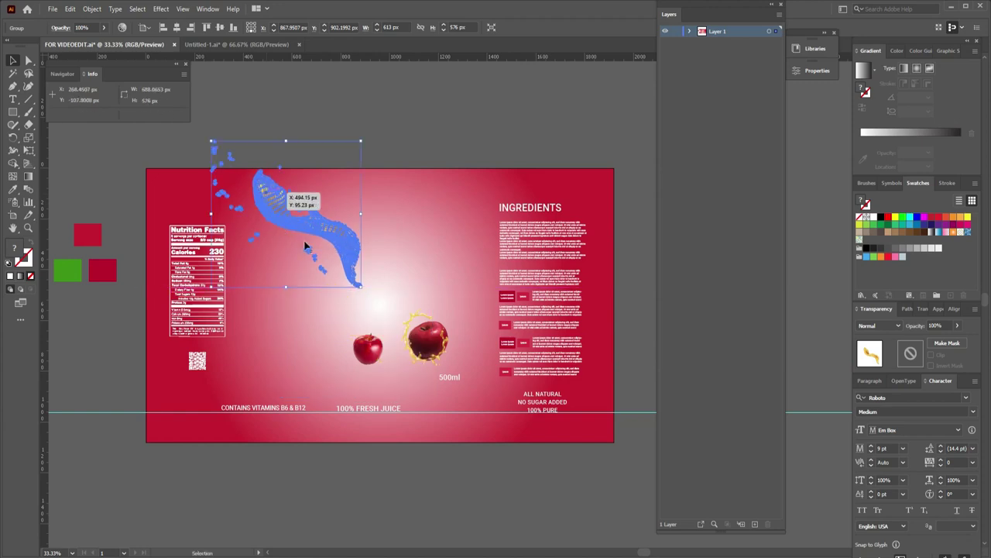
Scale the juice splash up and shift it down-right so it sweeps diagonally to the right apple
{"action": "left_click_drag", "start_coordinate": [364, 288], "coordinate": [431, 346]}
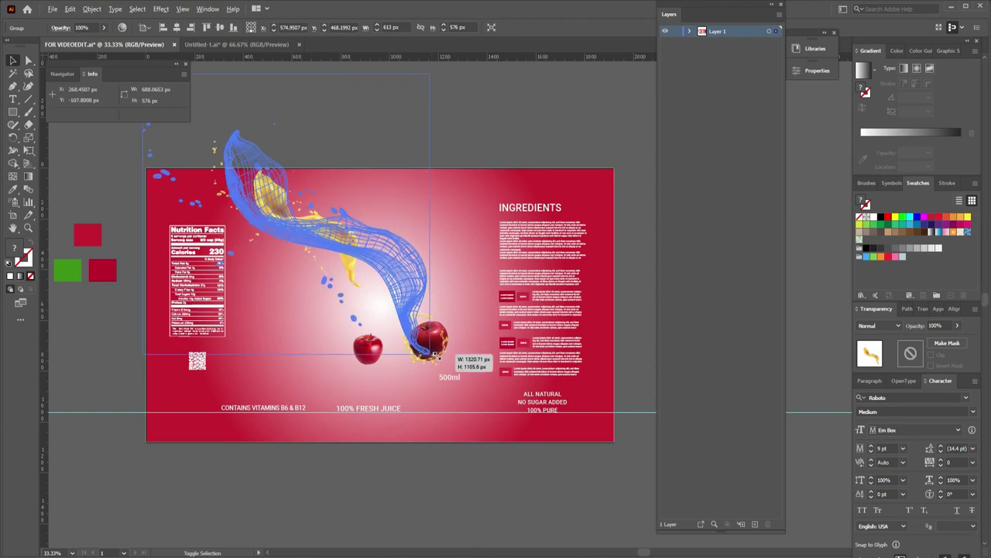
{"action": "left_click_drag", "start_coordinate": [431, 347], "coordinate": [431, 356]}
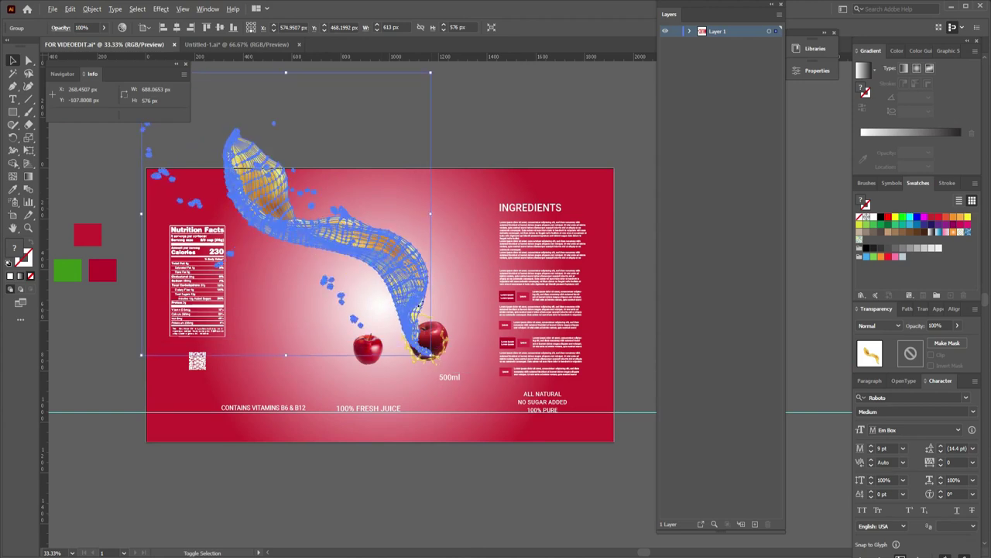
{"action": "mouse_move", "coordinate": [383, 260]}
{"action": "left_mouse_down"}
{"action": "mouse_move", "coordinate": [403, 303]}
{"action": "mouse_move", "coordinate": [423, 302]}
{"action": "mouse_move", "coordinate": [412, 290]}
{"action": "mouse_move", "coordinate": [419, 302]}
{"action": "left_mouse_up"}
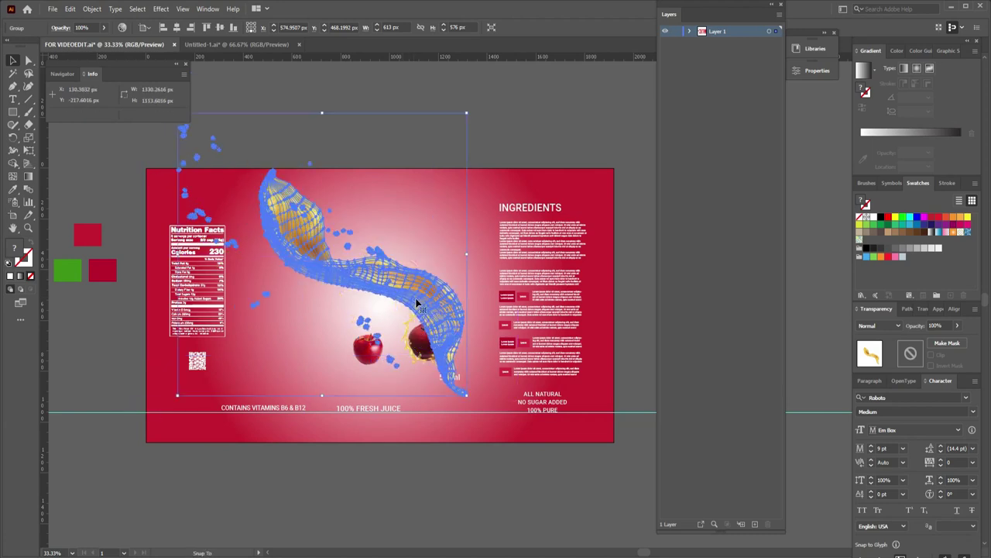
{"action": "left_click", "coordinate": [631, 302]}
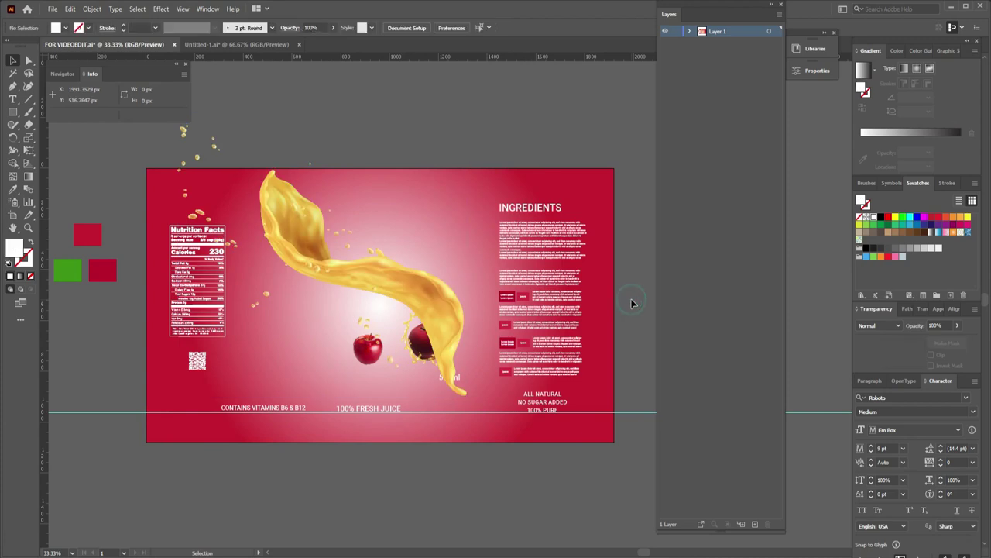
In Layer 1, restack the juice splash group below the apple groups
{"action": "left_click", "coordinate": [690, 32], "text": "alt"}
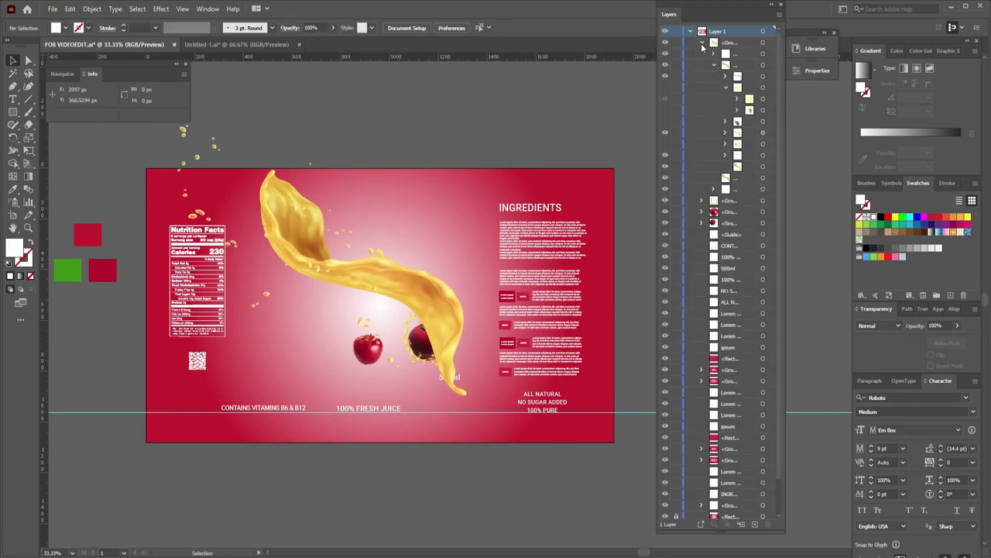
{"action": "left_click", "coordinate": [702, 44]}
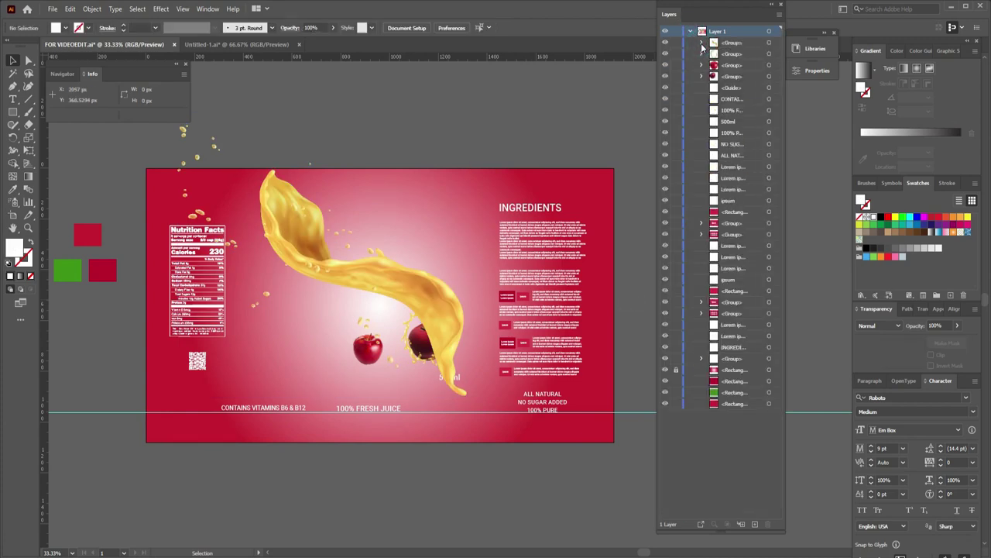
{"action": "left_click", "coordinate": [374, 291]}
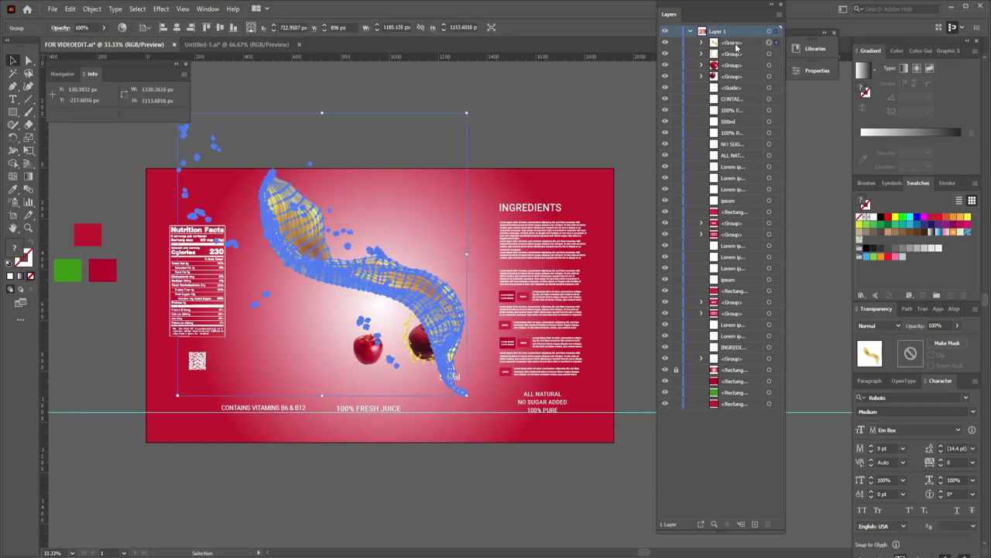
{"action": "left_click_drag", "start_coordinate": [736, 47], "coordinate": [739, 85]}
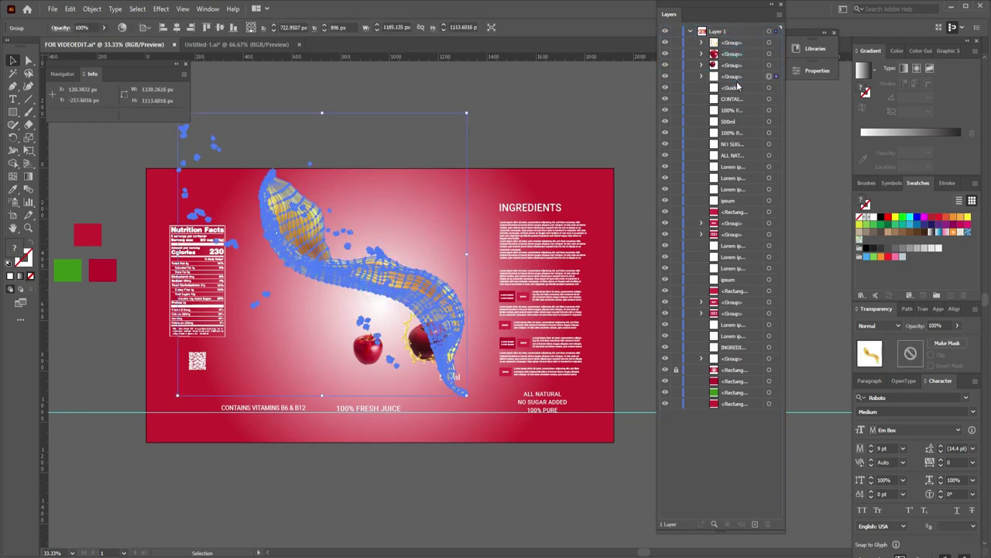
{"action": "left_click", "coordinate": [547, 121]}
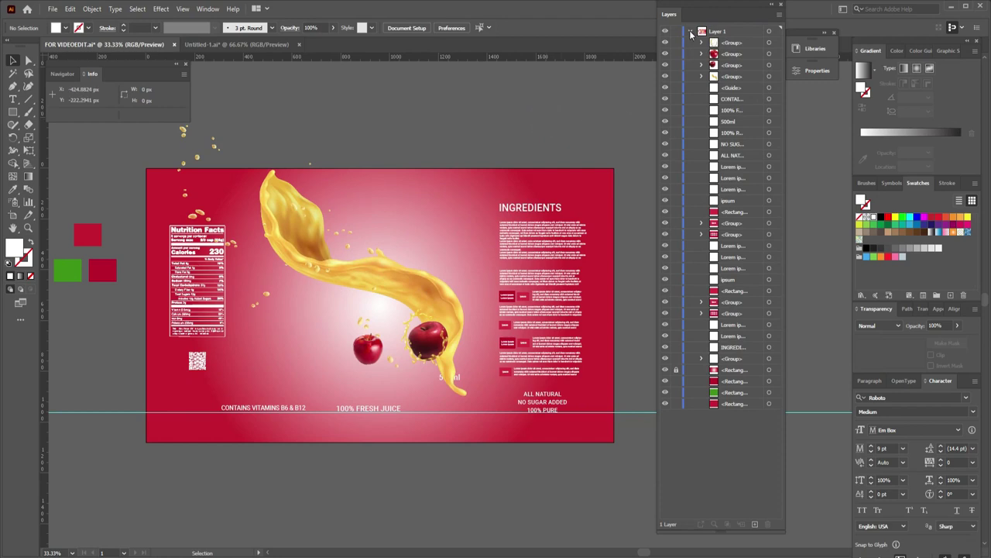
{"action": "left_click", "coordinate": [690, 32]}
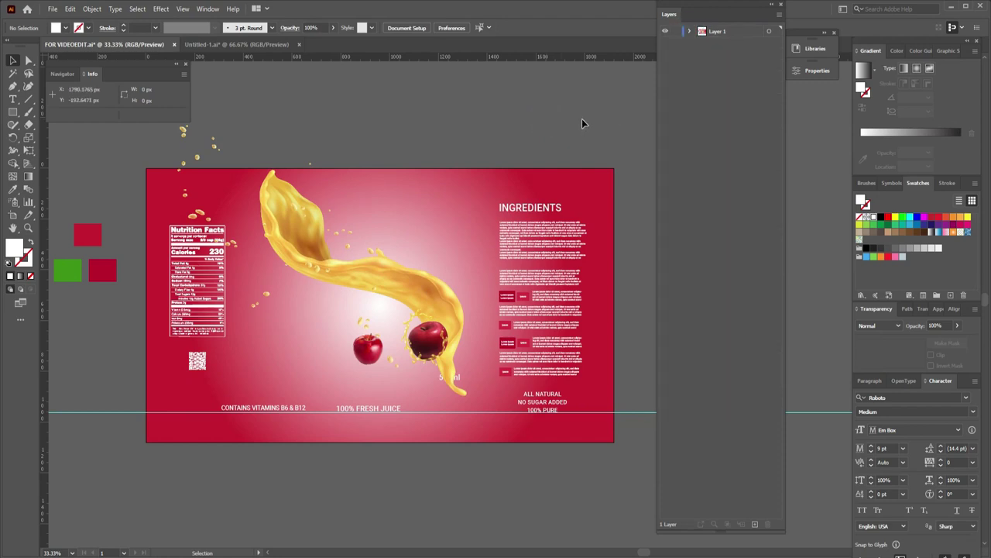
{"action": "left_click", "coordinate": [409, 294]}
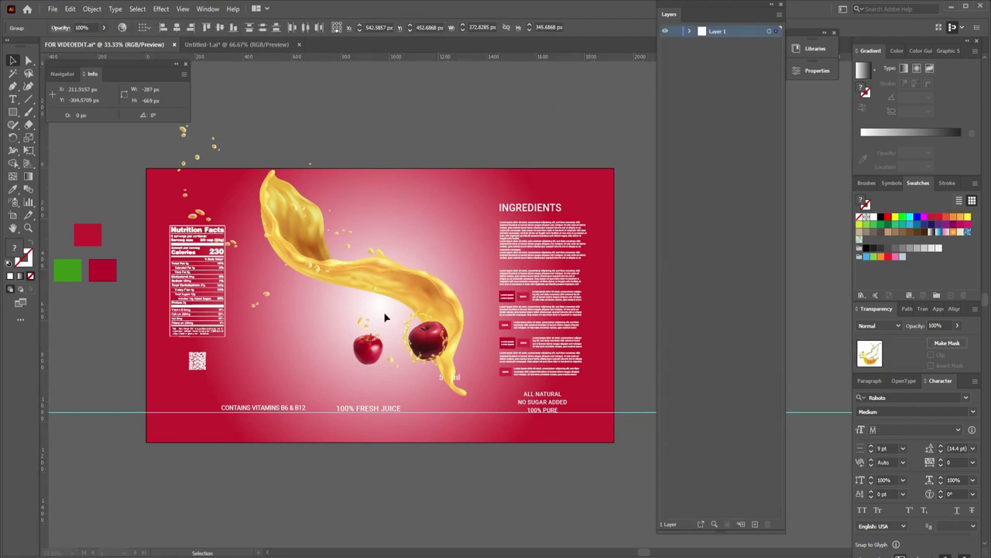
Scale the apple-half splash up and shift it left, then raise the right red apple
{"action": "left_click", "coordinate": [388, 320]}
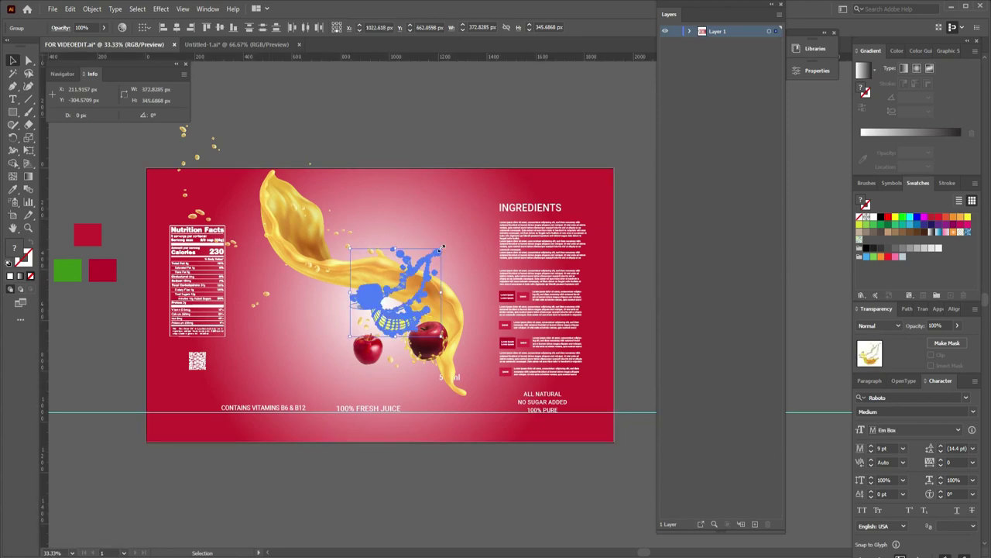
{"action": "left_click_drag", "start_coordinate": [442, 248], "coordinate": [515, 154]}
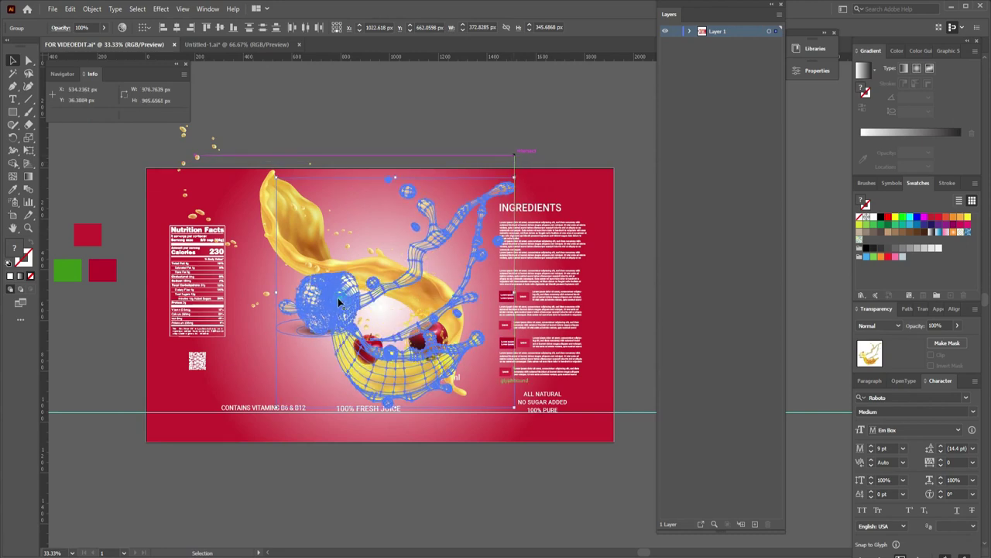
{"action": "left_click_drag", "start_coordinate": [322, 301], "coordinate": [293, 306]}
{"action": "left_click", "coordinate": [530, 141]}
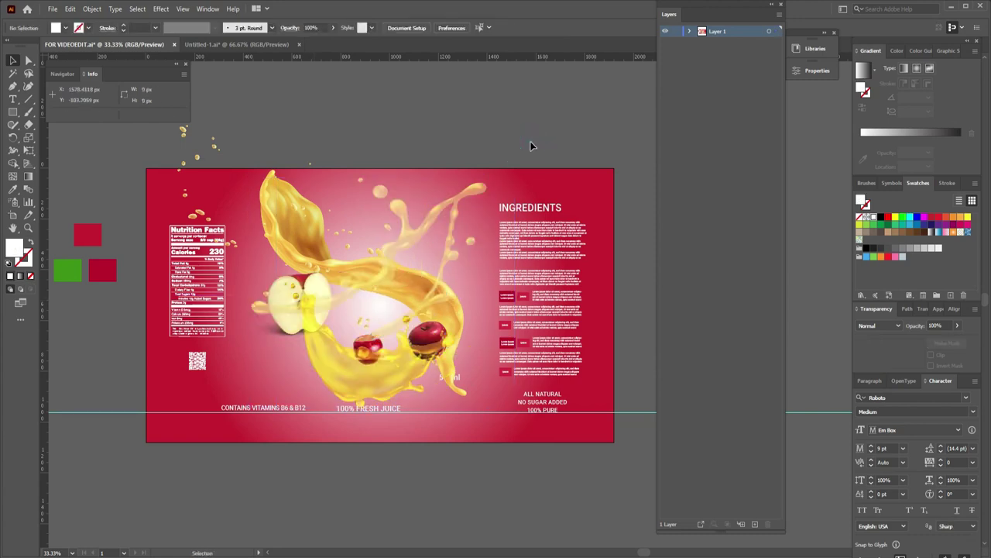
{"action": "left_click", "coordinate": [433, 337]}
{"action": "left_click_drag", "start_coordinate": [448, 330], "coordinate": [457, 306]}
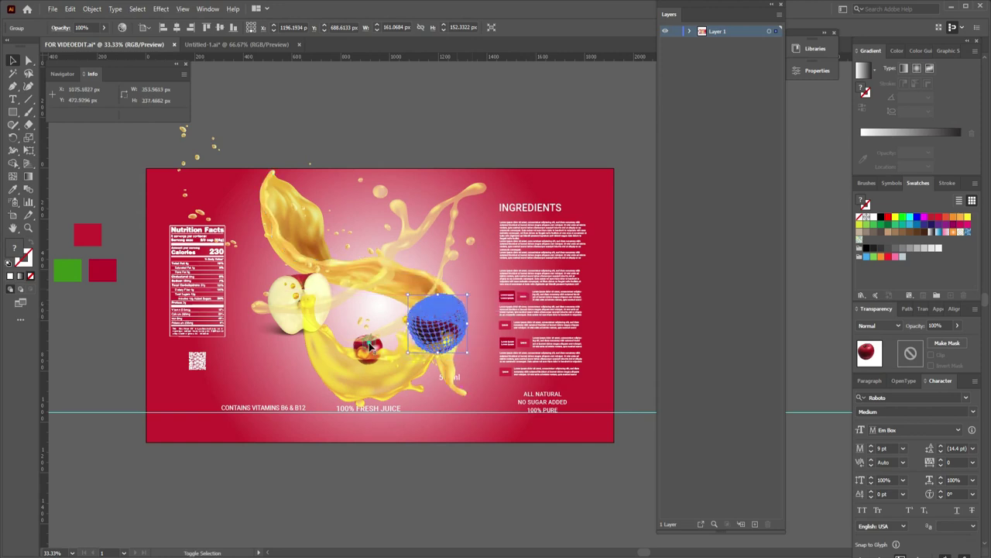
Enlarge the centre apple, resize the apple half, and lower the 500ml text below the splash
{"action": "left_click", "coordinate": [370, 346]}
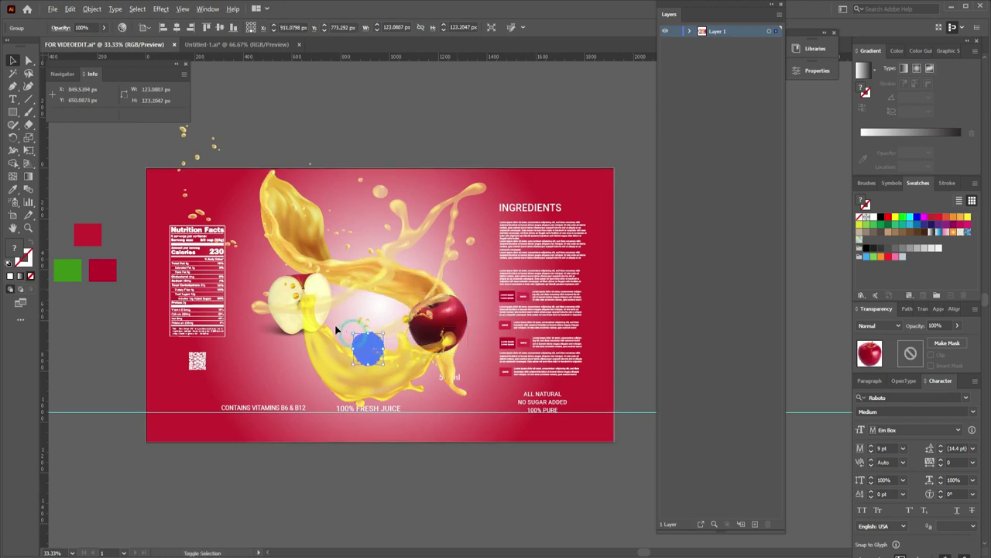
{"action": "left_click_drag", "start_coordinate": [337, 330], "coordinate": [333, 319]}
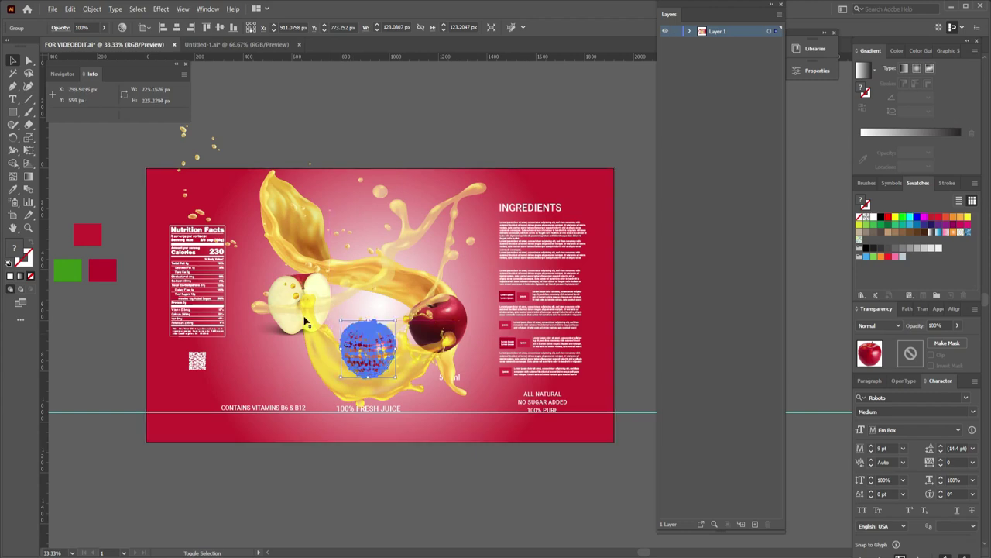
{"action": "left_click", "coordinate": [282, 286]}
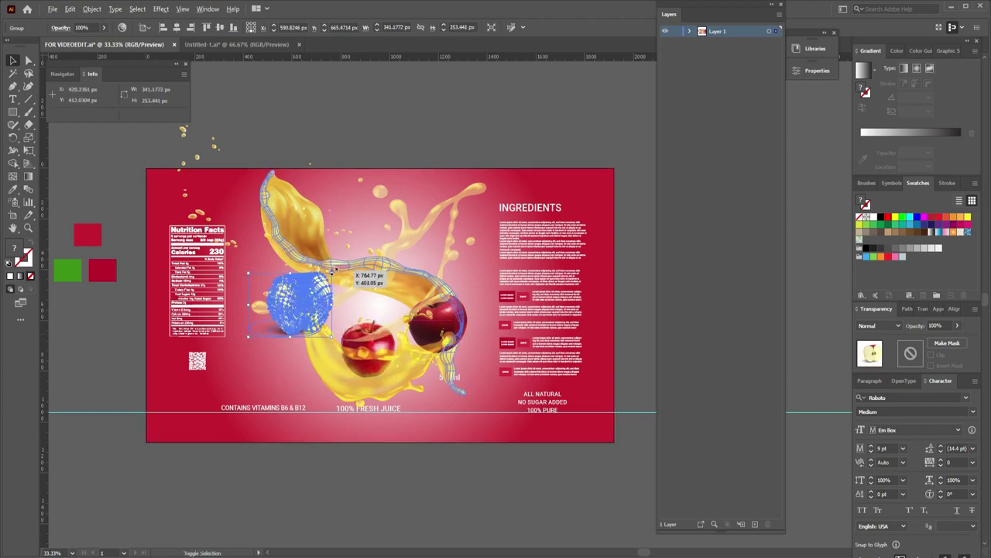
{"action": "left_click_drag", "start_coordinate": [328, 270], "coordinate": [329, 309]}
{"action": "left_click", "coordinate": [631, 275]}
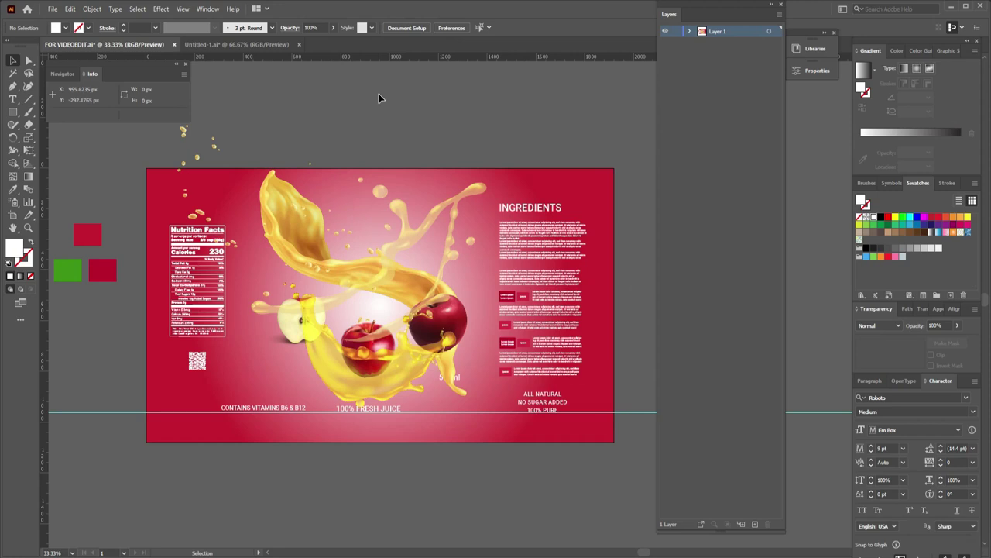
{"action": "left_click_drag", "start_coordinate": [460, 390], "coordinate": [451, 399]}
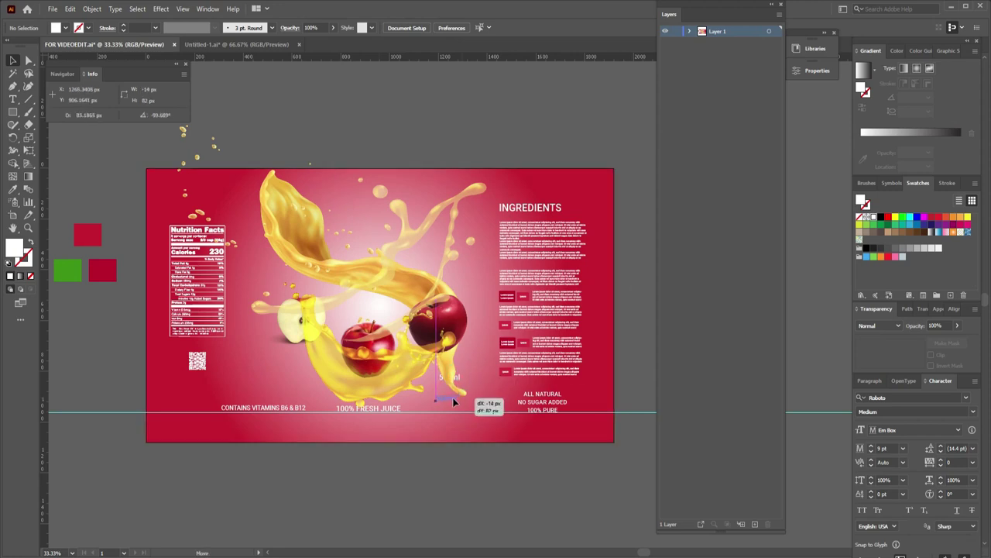
{"action": "left_click", "coordinate": [508, 465]}
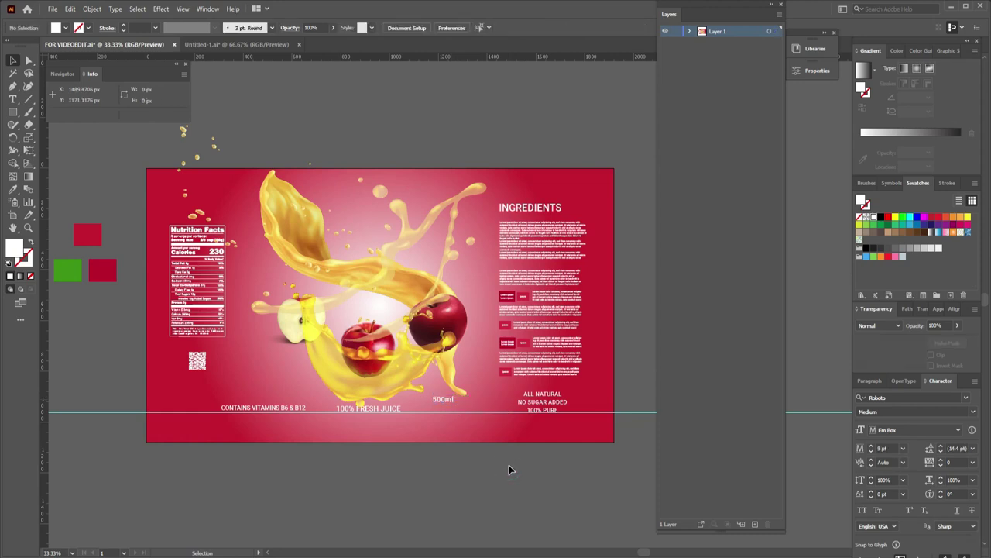
Try centre-aligning the top ingredients paragraph, undo it, and reselect the paragraph
{"action": "left_click", "coordinate": [547, 232]}
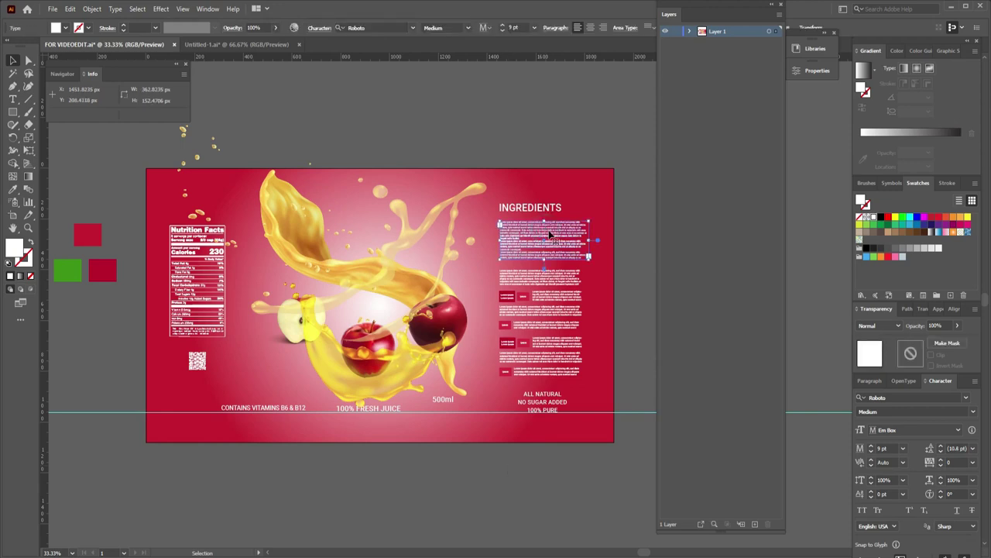
{"action": "mouse_move", "coordinate": [705, 11]}
{"action": "left_mouse_down"}
{"action": "mouse_move", "coordinate": [730, 80]}
{"action": "mouse_move", "coordinate": [728, 61]}
{"action": "left_mouse_up"}
{"action": "left_click", "coordinate": [592, 27]}
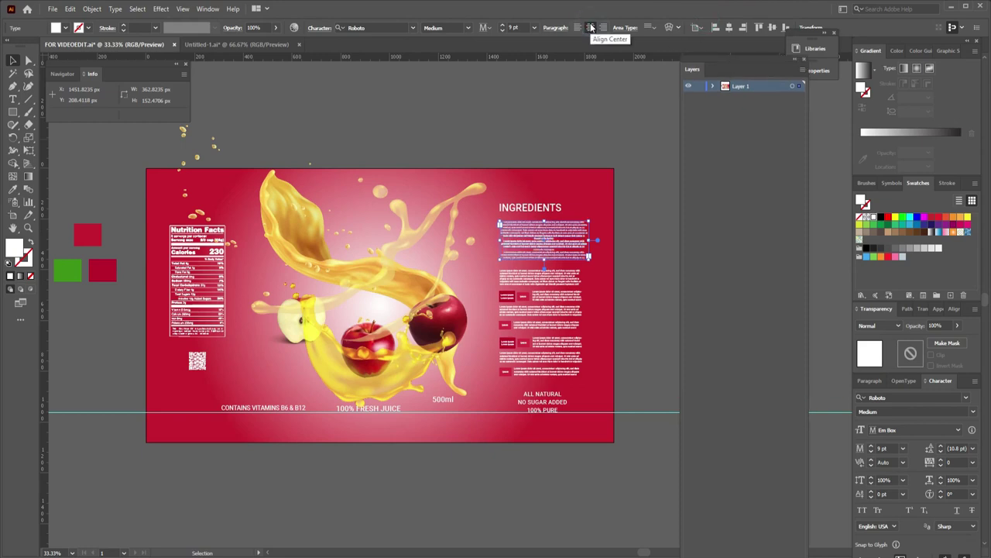
{"action": "left_click", "coordinate": [643, 240]}
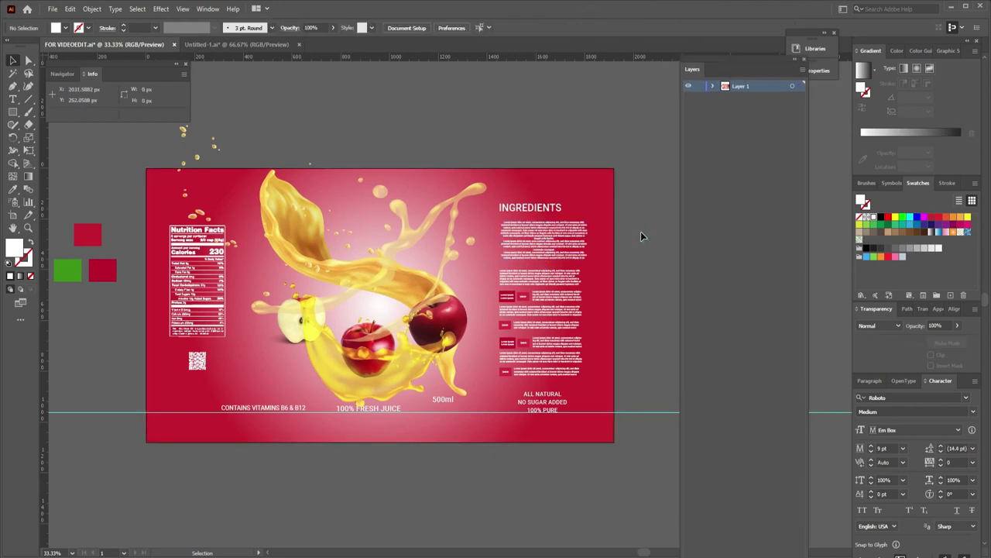
{"action": "key", "text": "ctrl+z"}
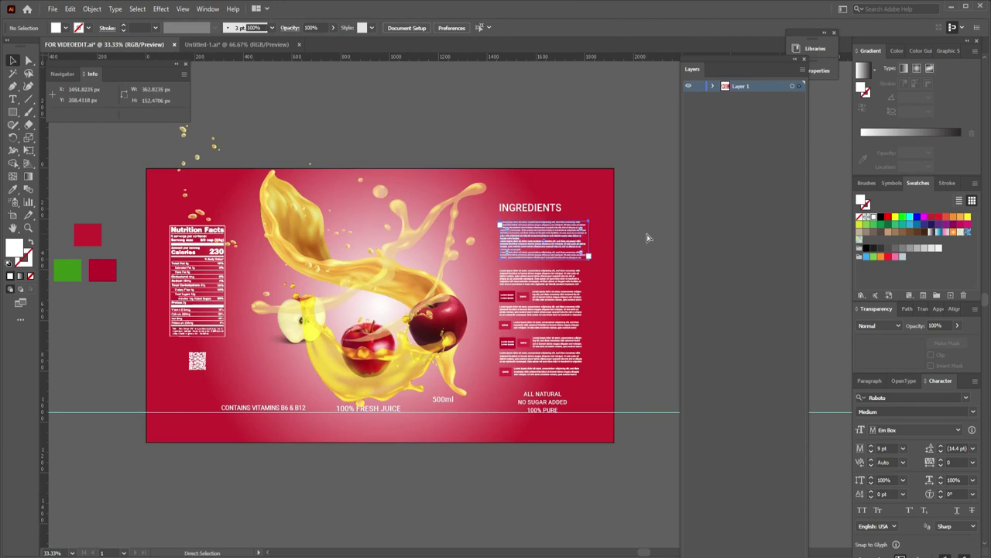
{"action": "left_click", "coordinate": [647, 234]}
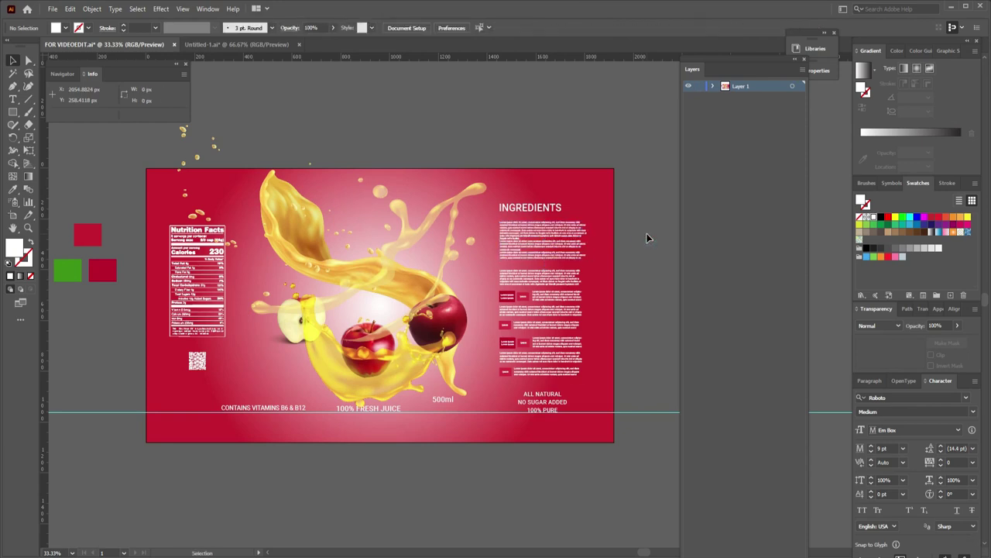
{"action": "left_click", "coordinate": [565, 239]}
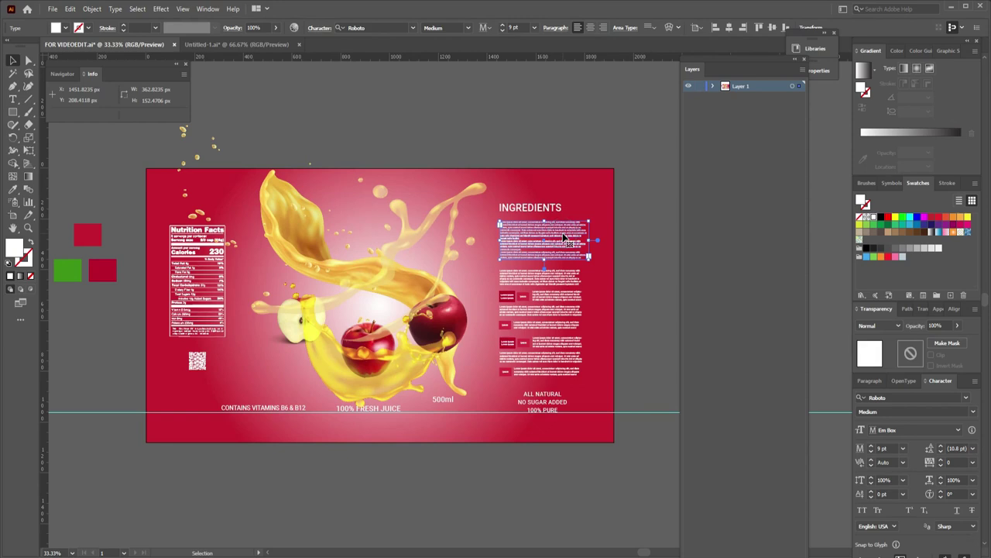
Set the top ingredients text area to 362 px wide by 152 px high in Area Type Options
{"action": "left_click", "coordinate": [625, 28]}
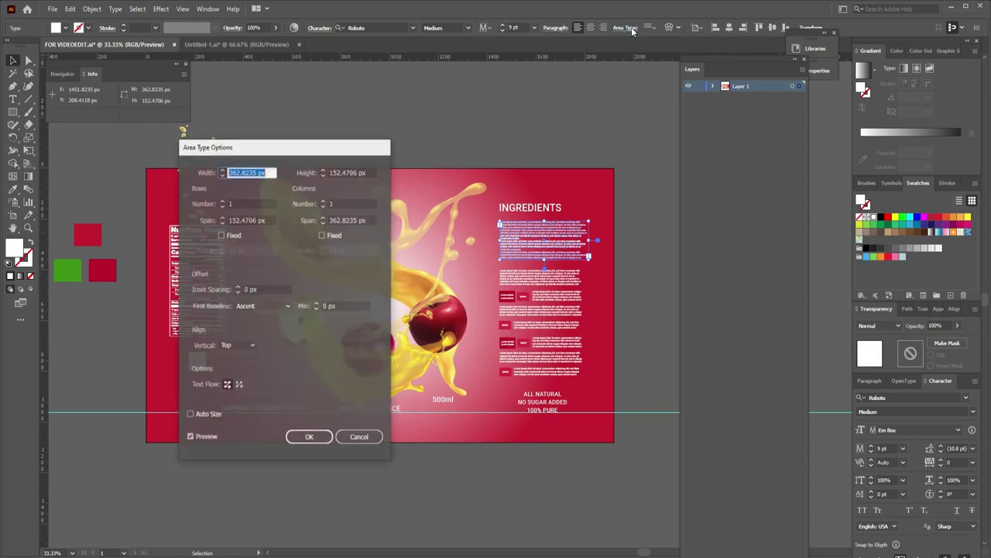
{"action": "left_click_drag", "start_coordinate": [321, 149], "coordinate": [770, 108]}
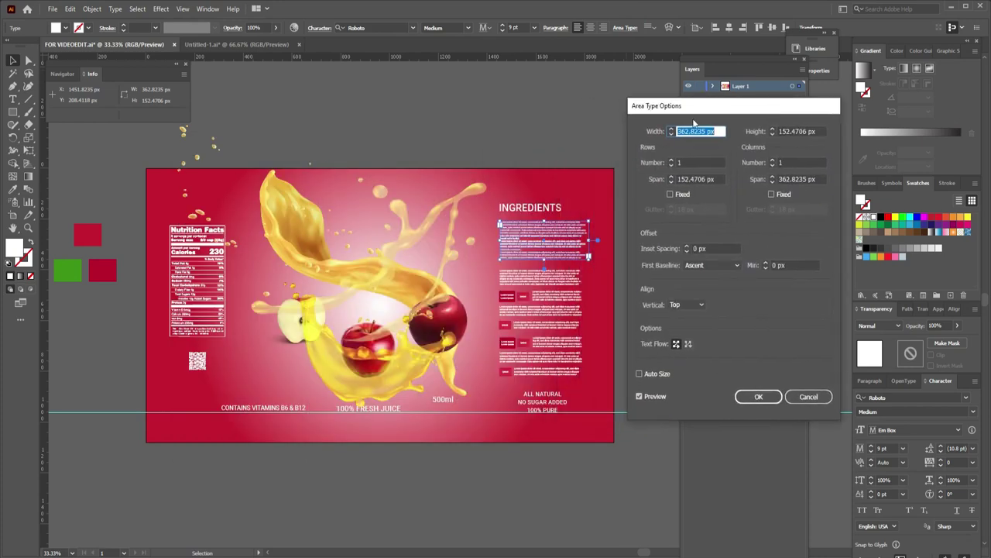
{"action": "type", "text": "362"}
{"action": "left_click", "coordinate": [671, 133]}
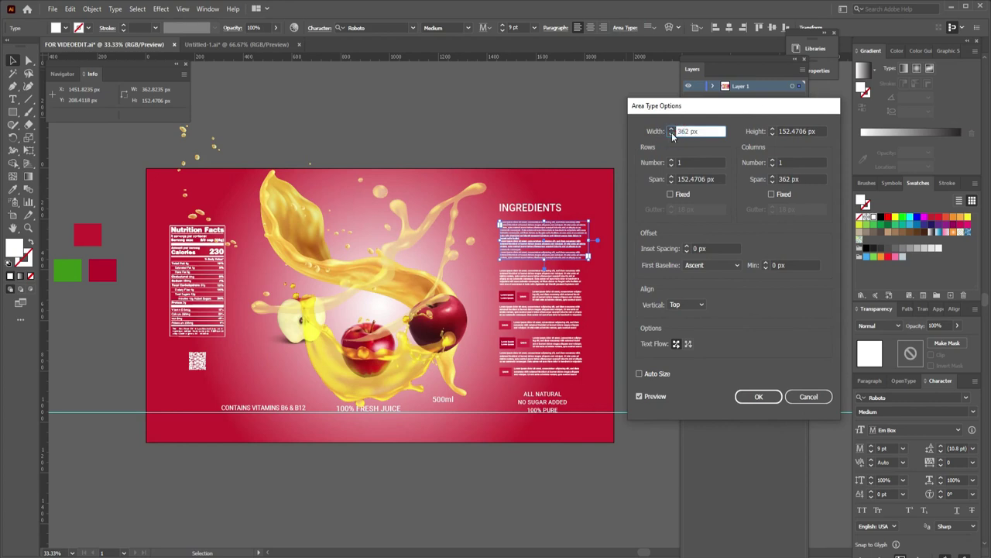
{"action": "left_click", "coordinate": [773, 132]}
{"action": "type", "text": "152"}
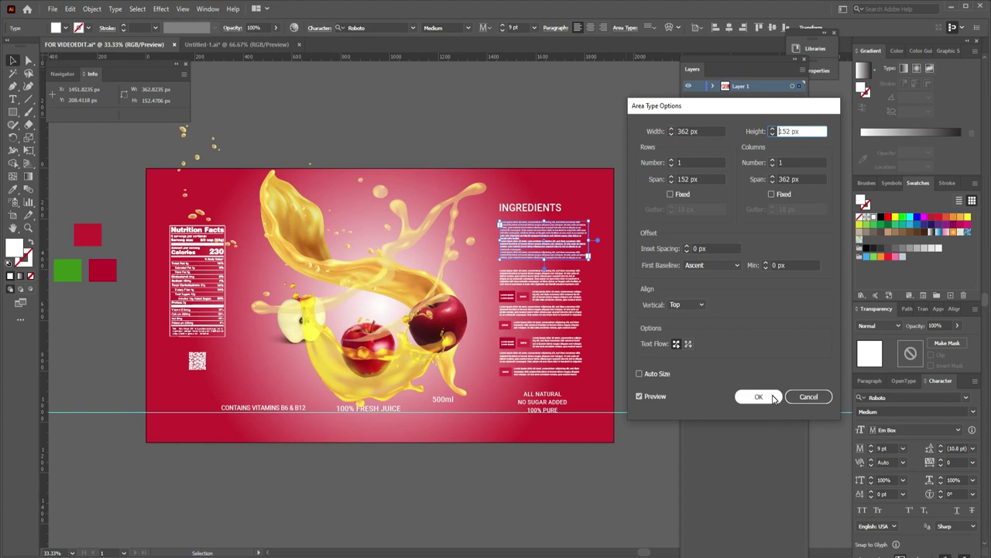
{"action": "left_click", "coordinate": [758, 396]}
{"action": "left_click", "coordinate": [635, 278]}
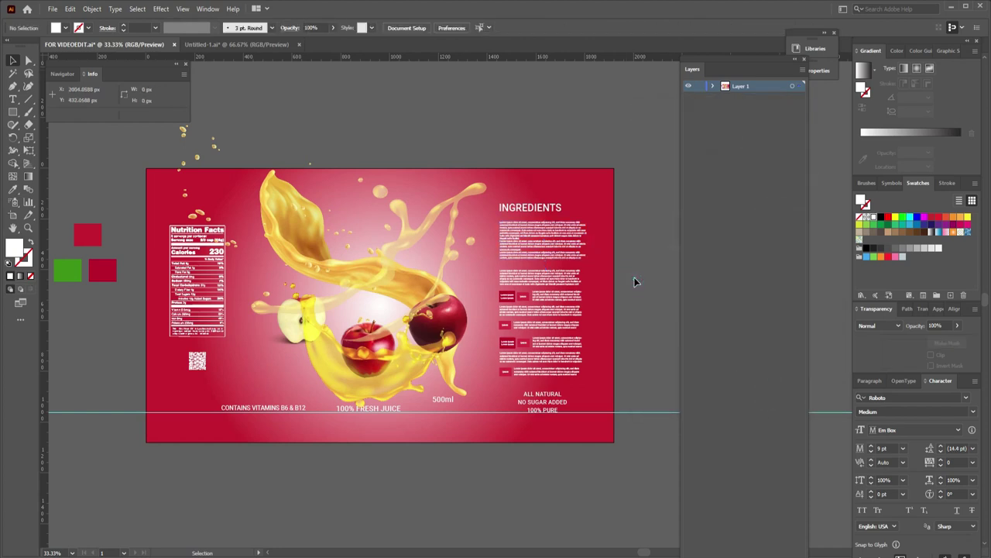
{"action": "left_click", "coordinate": [569, 235]}
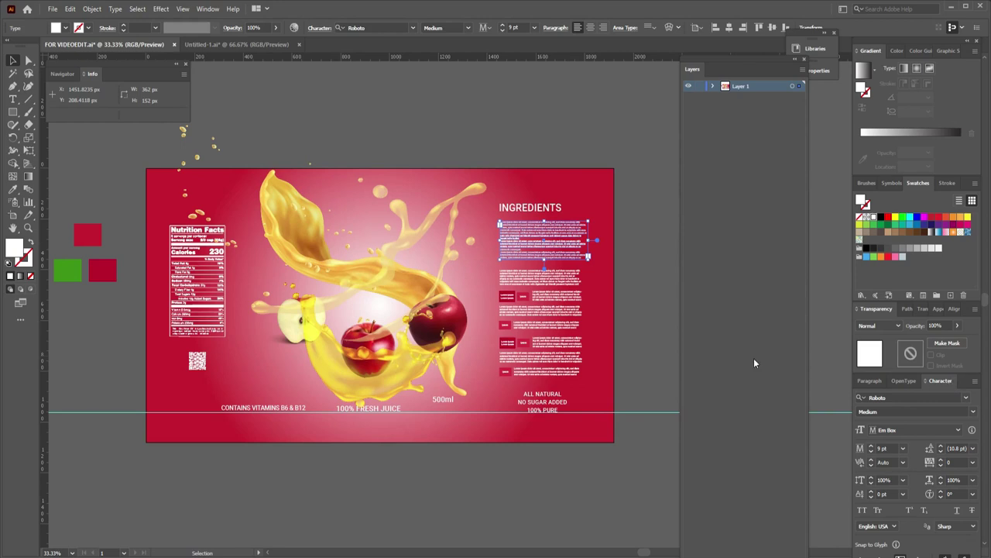
{"action": "left_click", "coordinate": [650, 307]}
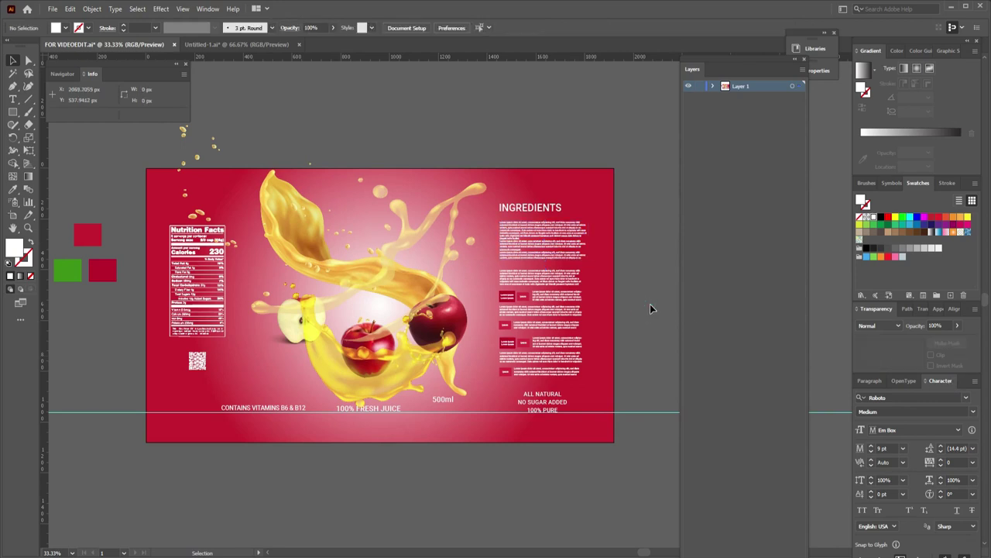
{"action": "left_click_drag", "start_coordinate": [341, 132], "coordinate": [358, 250]}
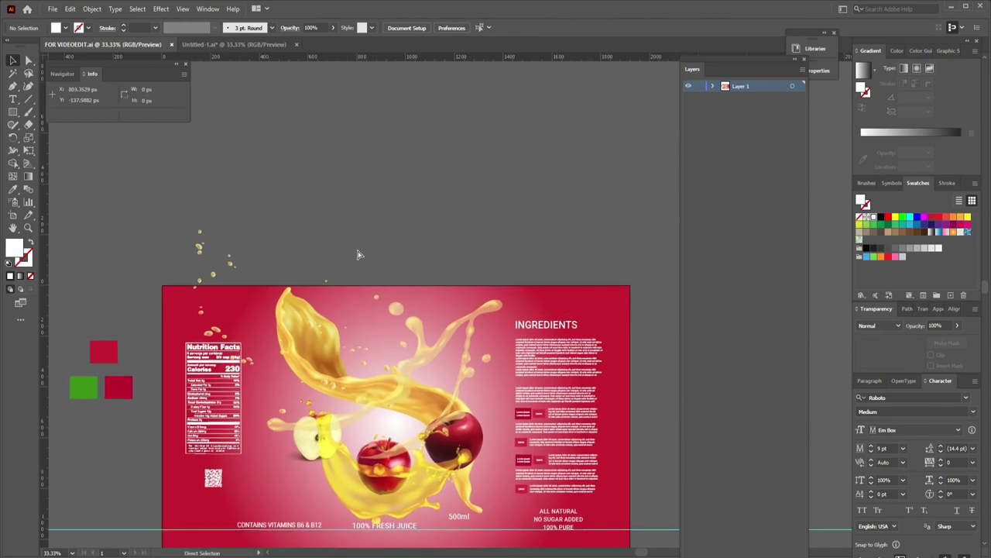
{"action": "key", "text": "ctrl+plus"}
{"action": "key", "text": "ctrl+plus"}
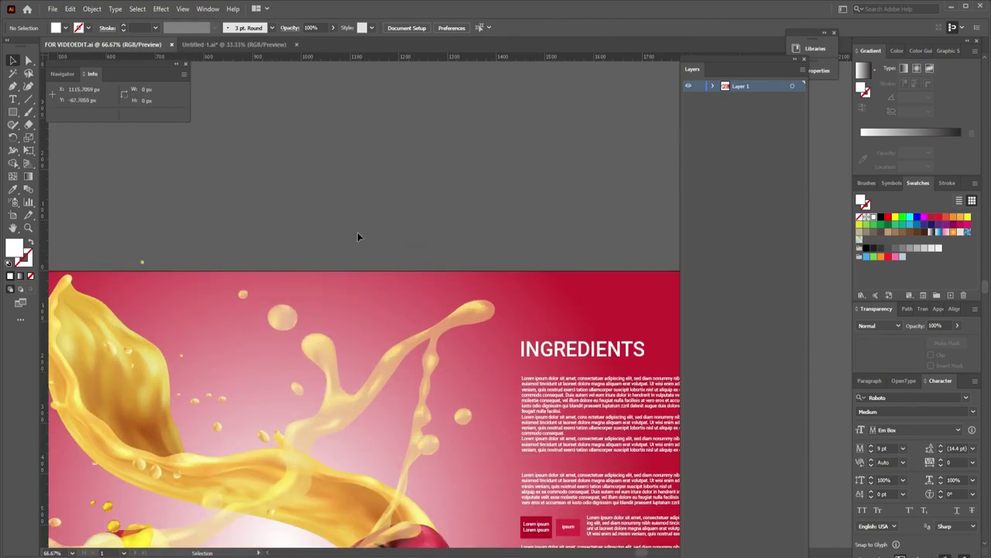
{"action": "left_click", "coordinate": [290, 436]}
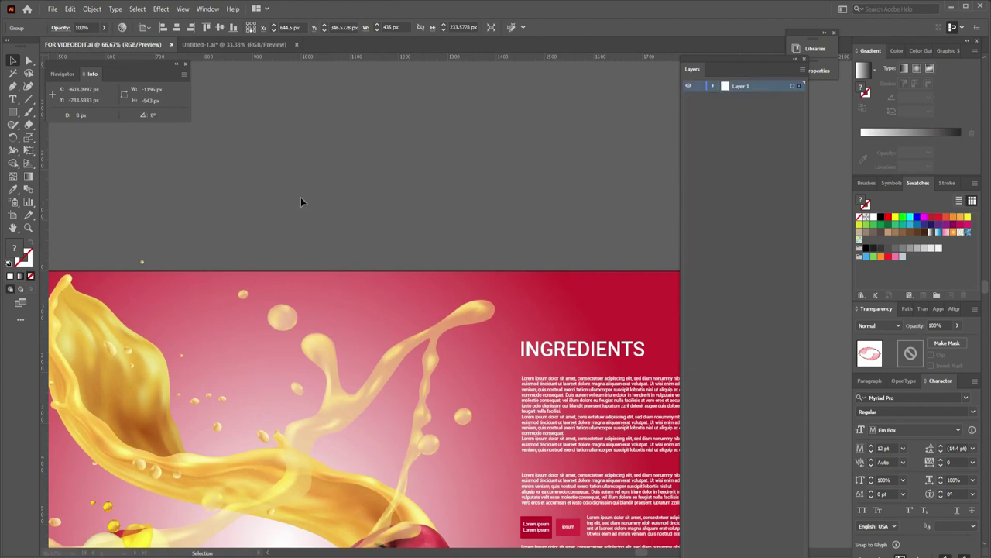
Paste the round juice ring, move it onto the label's centre and scale it up
{"action": "key", "text": "ctrl+v"}
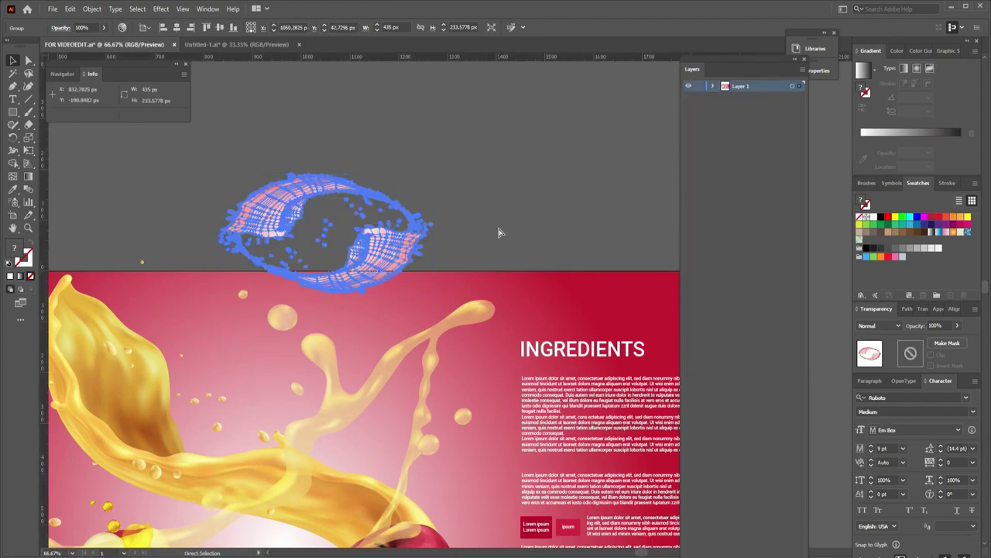
{"action": "key", "text": "ctrl+minus"}
{"action": "key", "text": "ctrl+minus"}
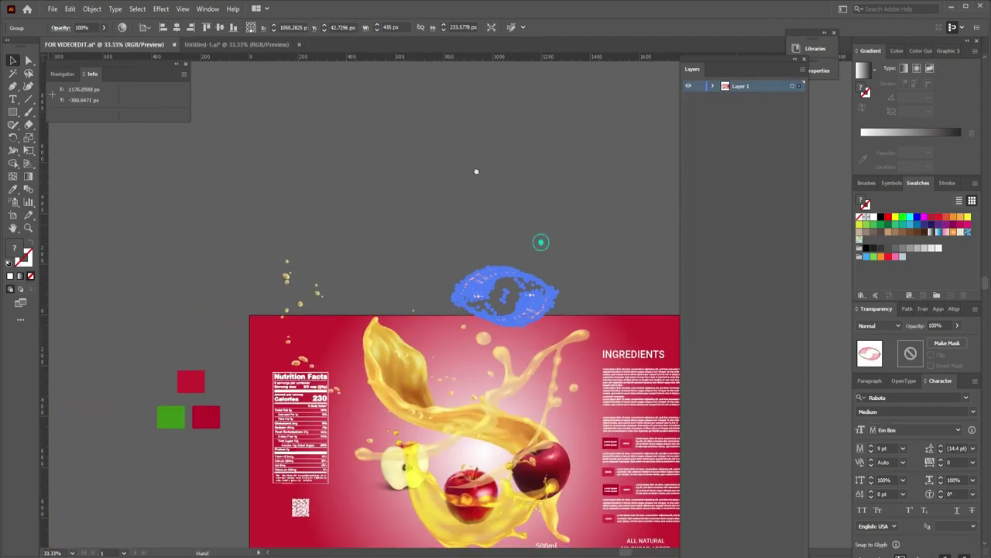
{"action": "left_click_drag", "start_coordinate": [540, 243], "coordinate": [466, 157]}
{"action": "left_click_drag", "start_coordinate": [466, 235], "coordinate": [480, 327]}
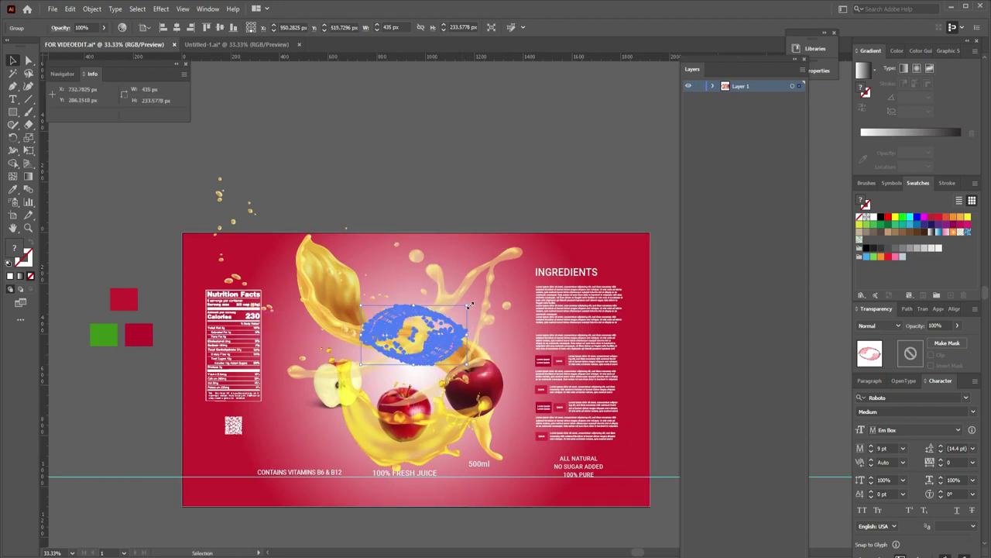
{"action": "left_click_drag", "start_coordinate": [467, 306], "coordinate": [512, 279]}
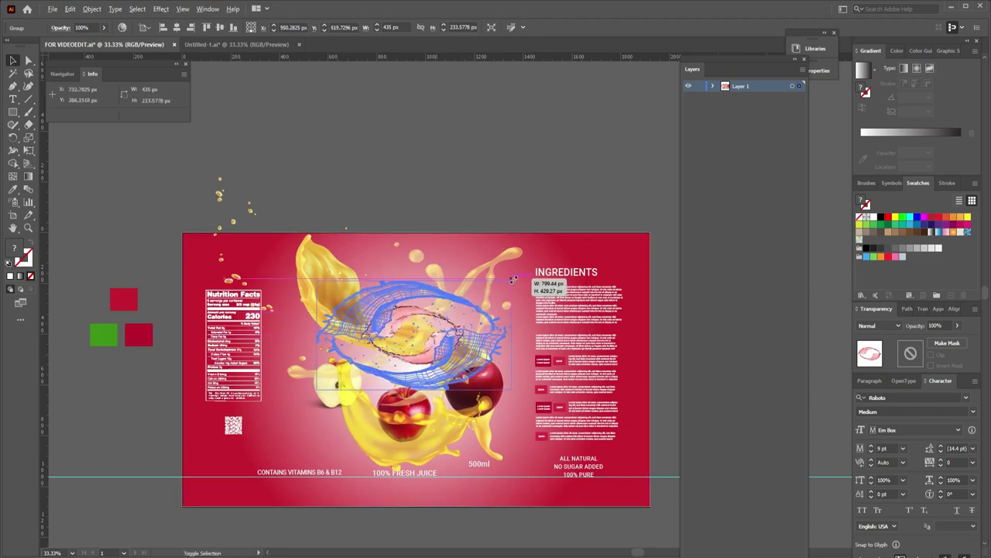
{"action": "left_click", "coordinate": [525, 174]}
Move the juice ring below the apple groups in the layer stack, behind the right apple
{"action": "left_click", "coordinate": [500, 306]}
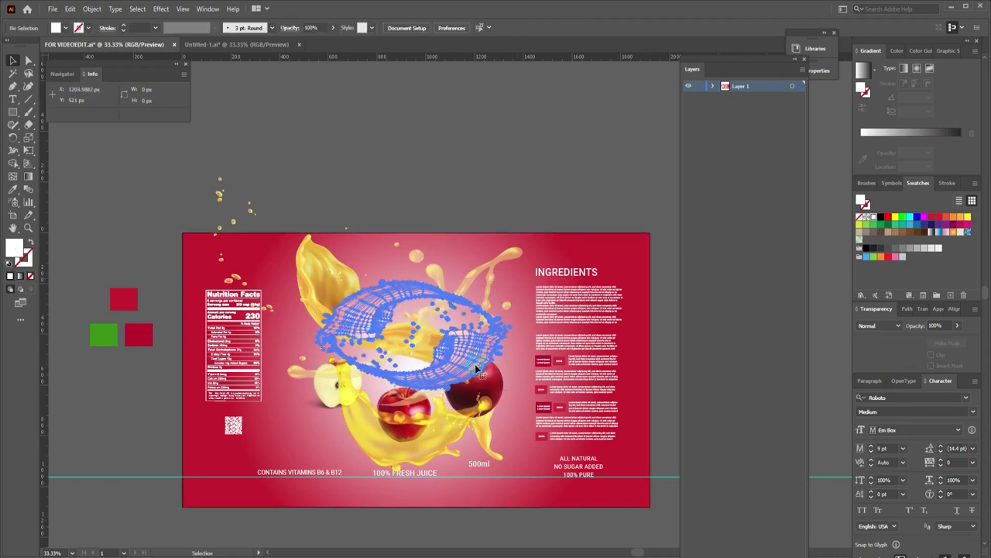
{"action": "left_click", "coordinate": [713, 86]}
{"action": "left_click_drag", "start_coordinate": [762, 98], "coordinate": [762, 204]}
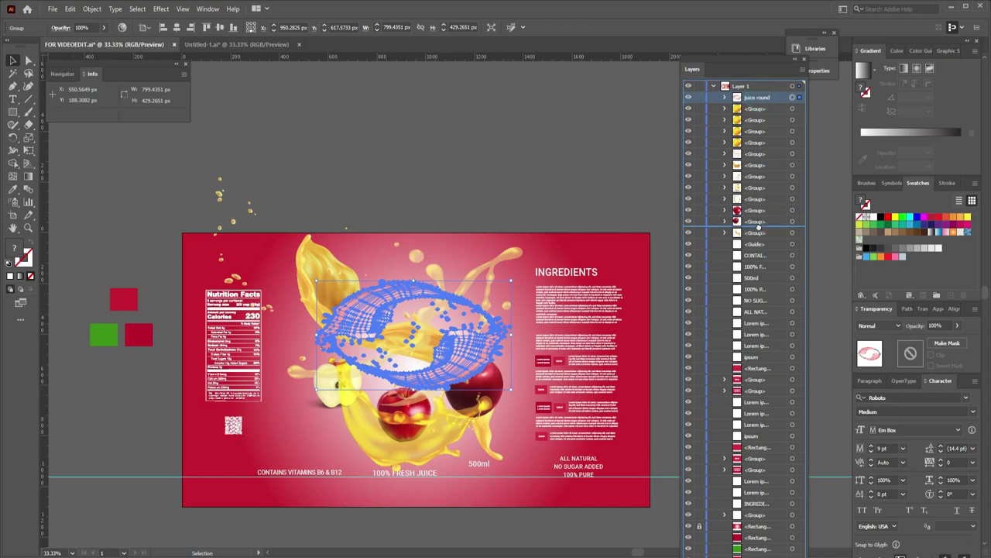
{"action": "left_click", "coordinate": [641, 185]}
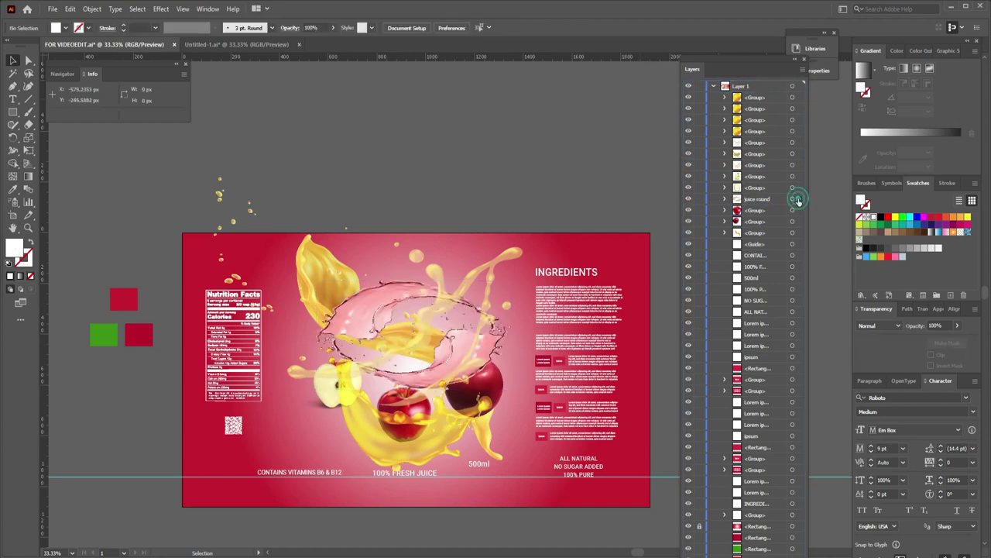
{"action": "left_click_drag", "start_coordinate": [755, 199], "coordinate": [759, 233]}
{"action": "left_click", "coordinate": [549, 188]}
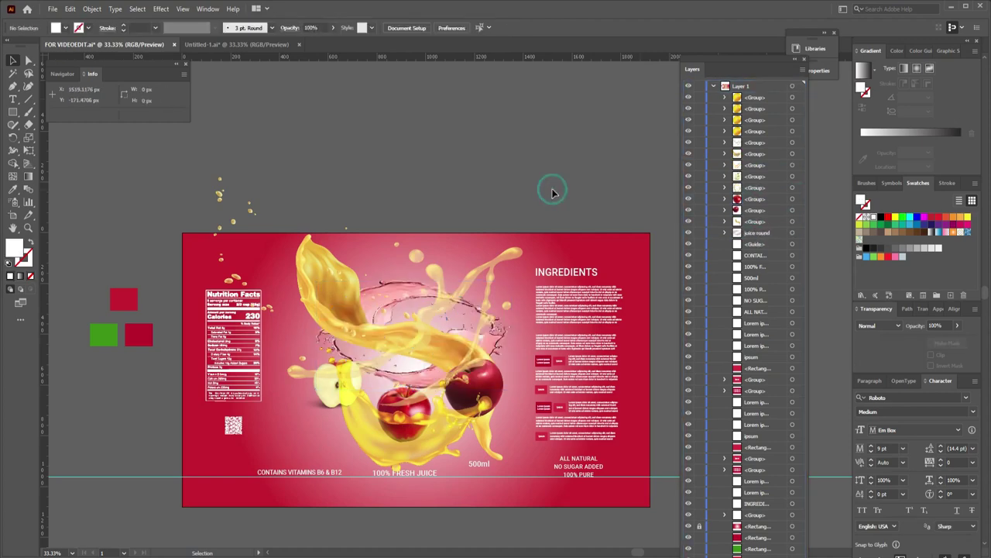
Nudge the juice ring 21 px left and 40 px down behind the wavy splash
{"action": "left_click", "coordinate": [383, 297]}
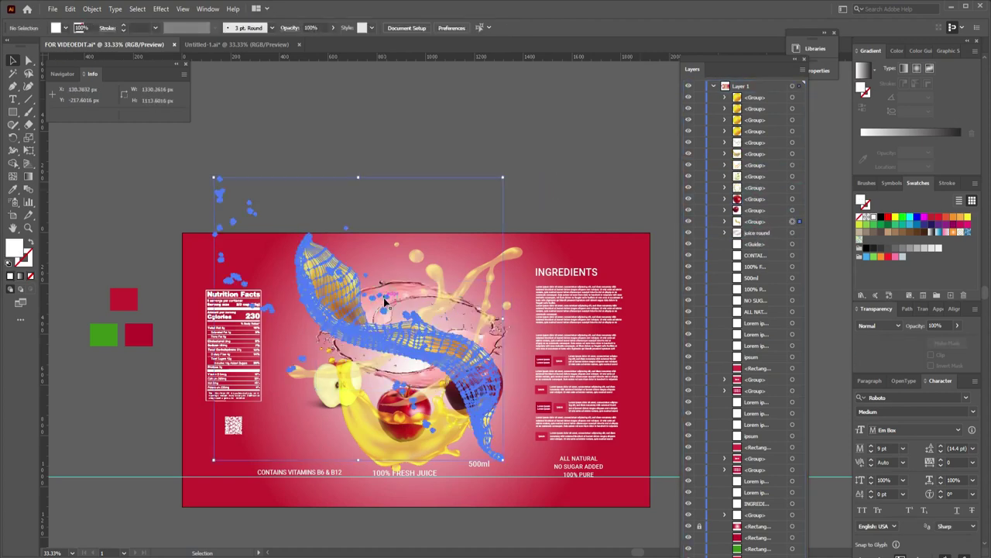
{"action": "left_click", "coordinate": [800, 232]}
{"action": "left_click_drag", "start_coordinate": [423, 306], "coordinate": [392, 312]}
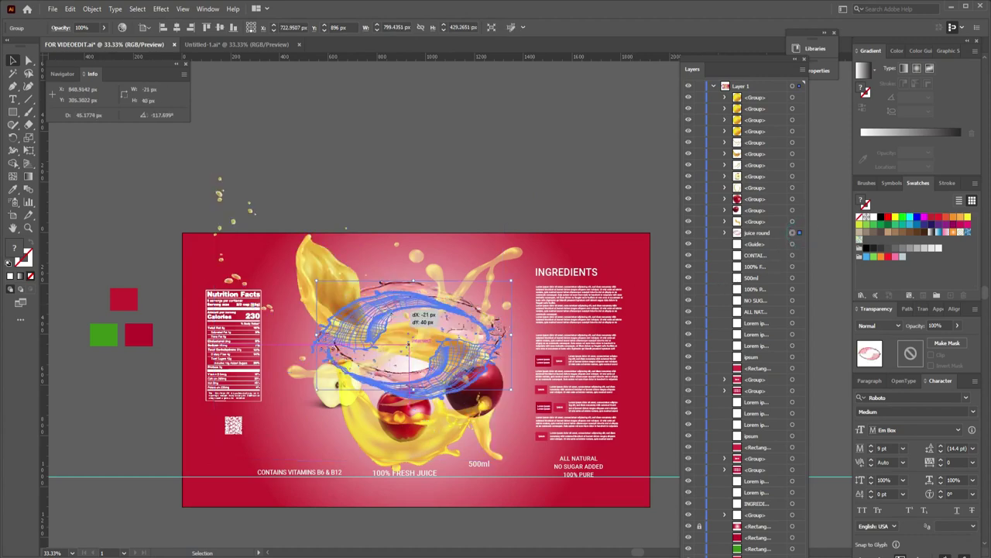
{"action": "left_click", "coordinate": [435, 169]}
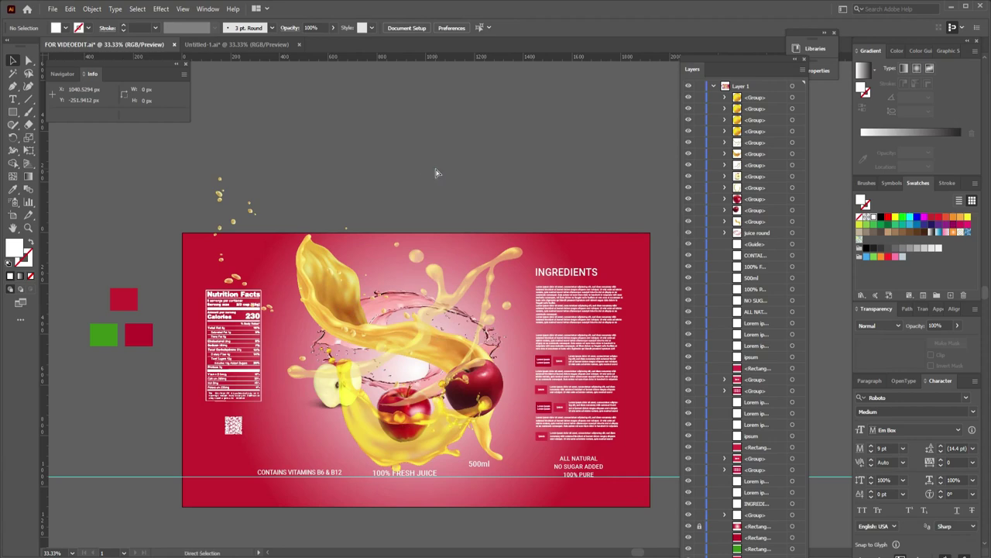
{"action": "key", "text": "ctrl+equal"}
{"action": "key", "text": "ctrl+equal"}
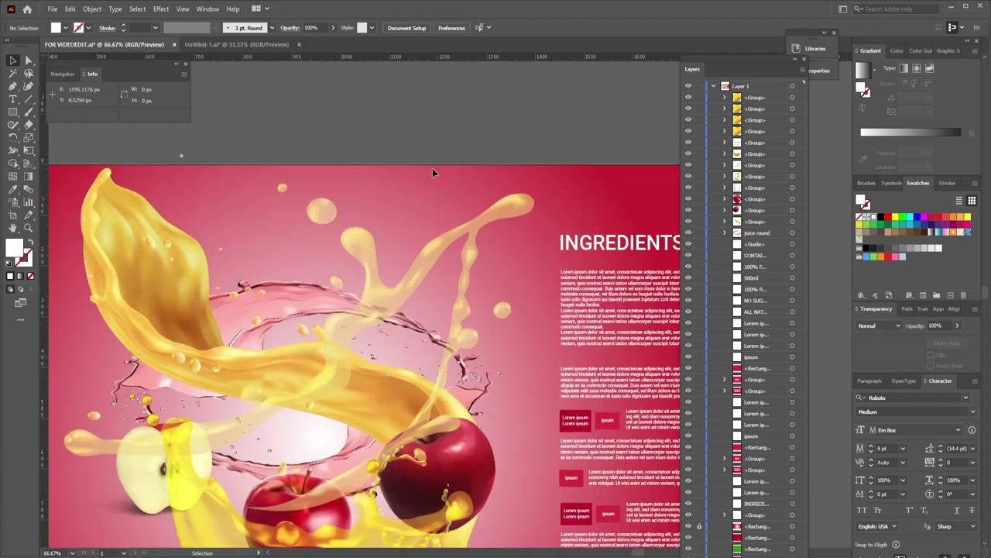
Type 'Apple' above the label, scale it to about 180 pt and shift it up-right
{"action": "scroll", "coordinate": [309, 217], "scroll_direction": "up", "scroll_amount": 5}
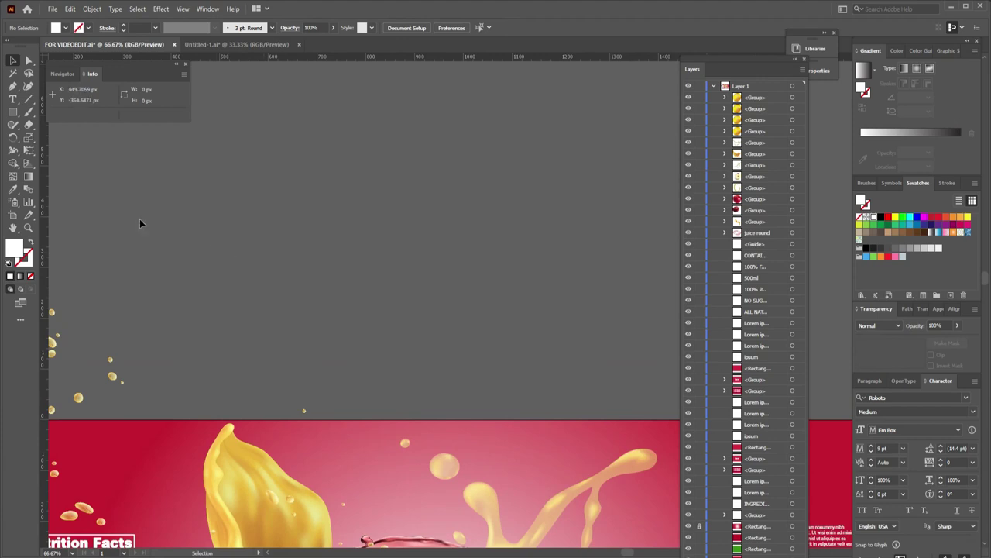
{"action": "left_click", "coordinate": [14, 98]}
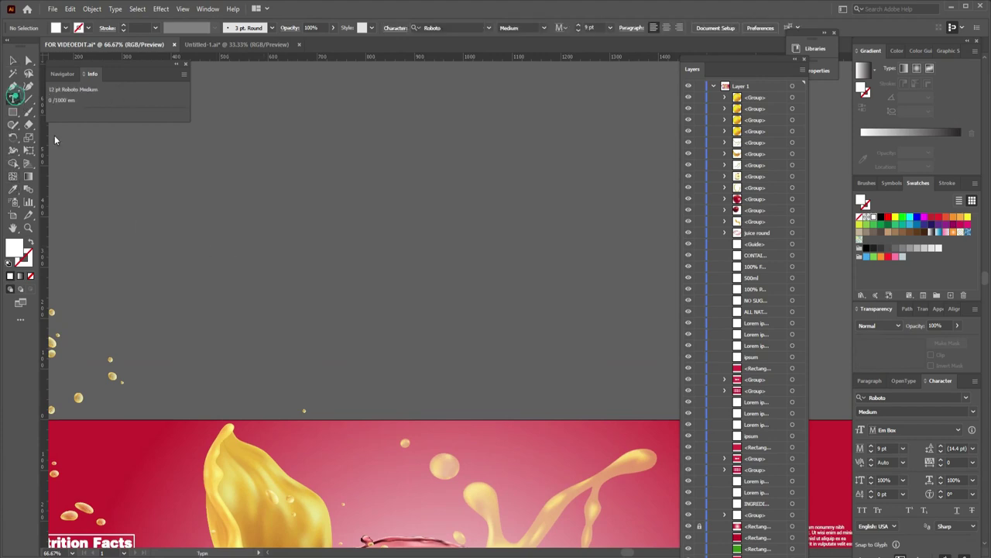
{"action": "left_click", "coordinate": [339, 268]}
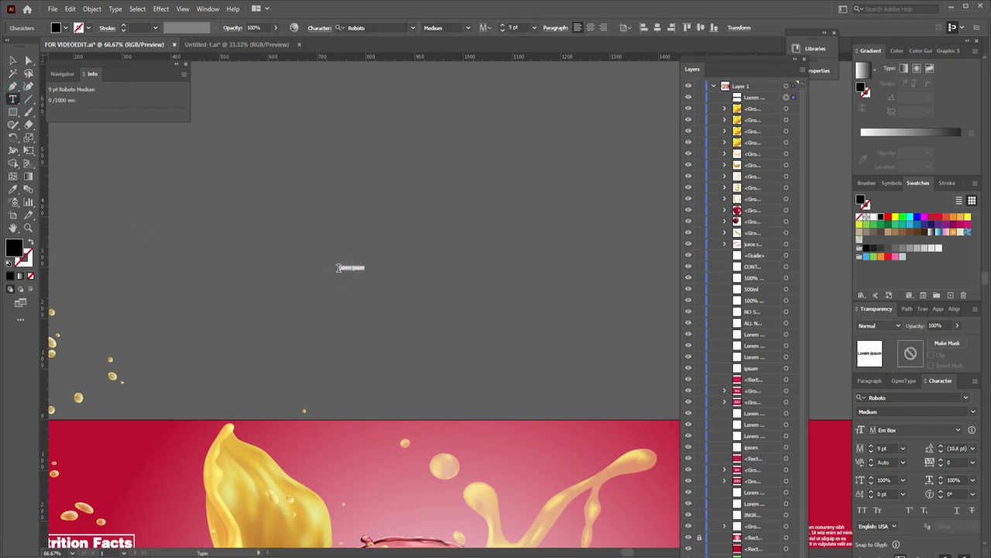
{"action": "type", "text": "A"}
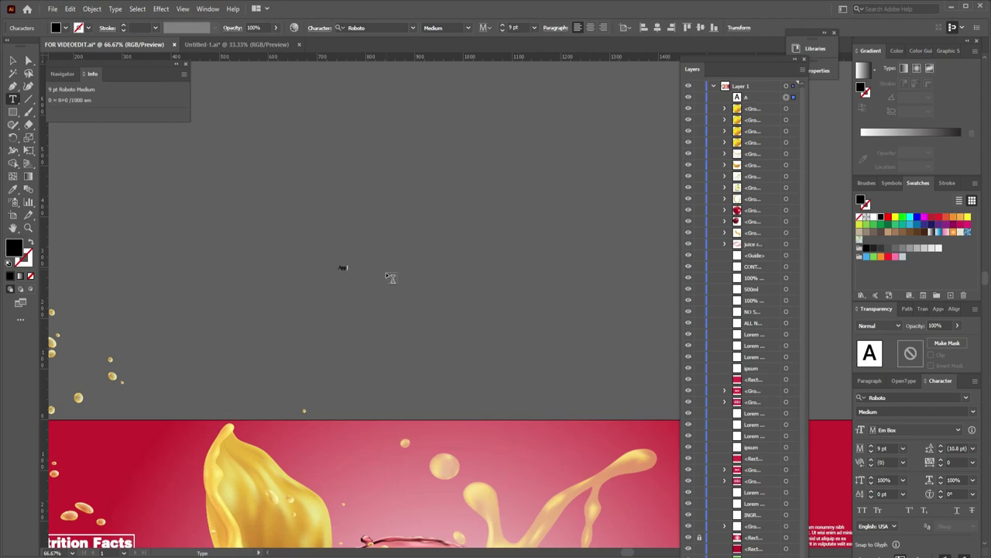
{"action": "type", "text": "pple"}
{"action": "left_click", "coordinate": [13, 59]}
{"action": "left_click_drag", "start_coordinate": [349, 264], "coordinate": [466, 230]}
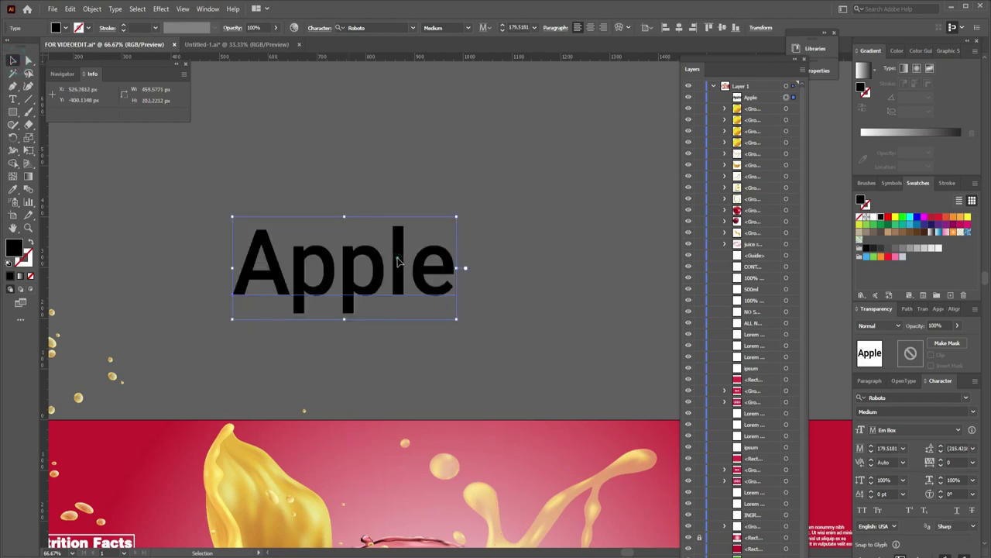
{"action": "left_click_drag", "start_coordinate": [399, 263], "coordinate": [435, 240]}
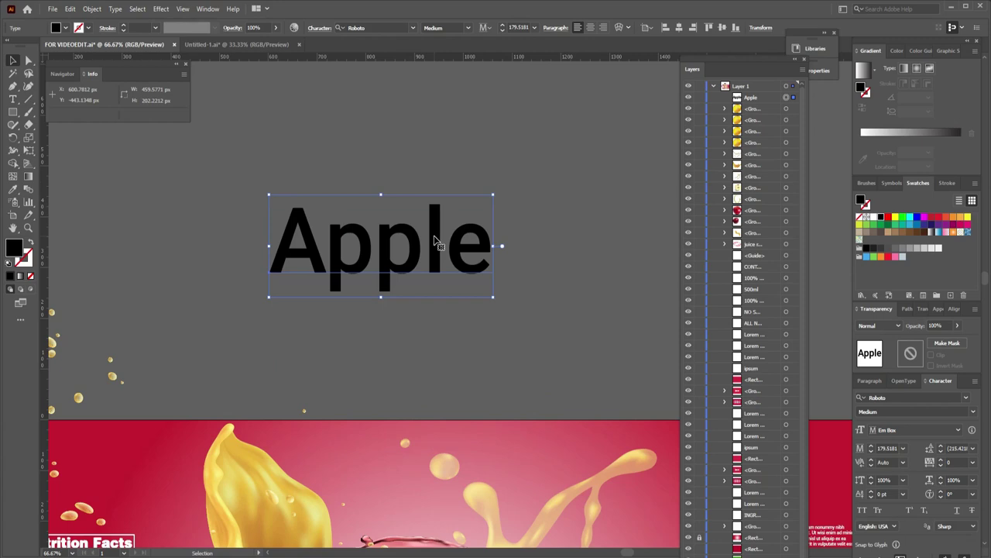
Set the Apple title's font to Verdana Regular
{"action": "left_click", "coordinate": [413, 27]}
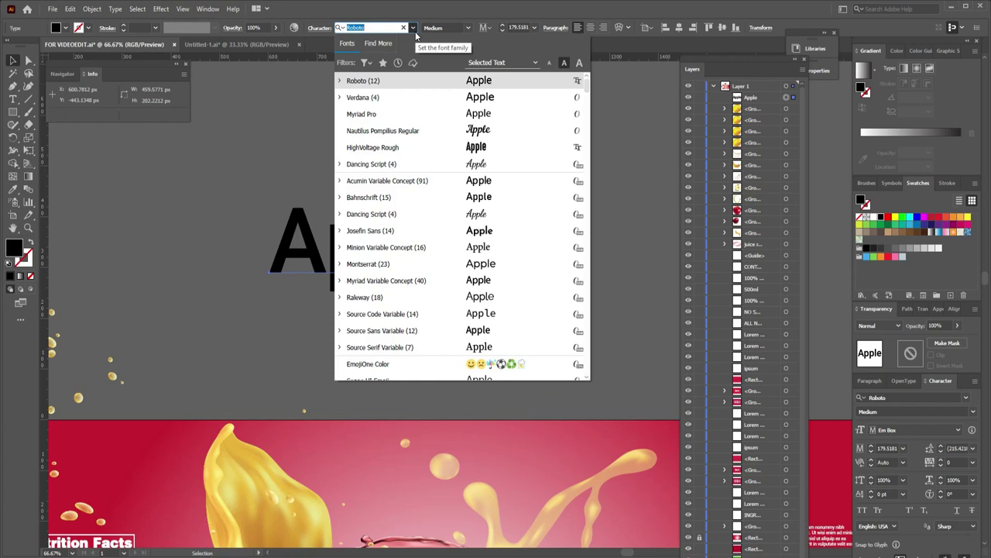
{"action": "left_click", "coordinate": [443, 98]}
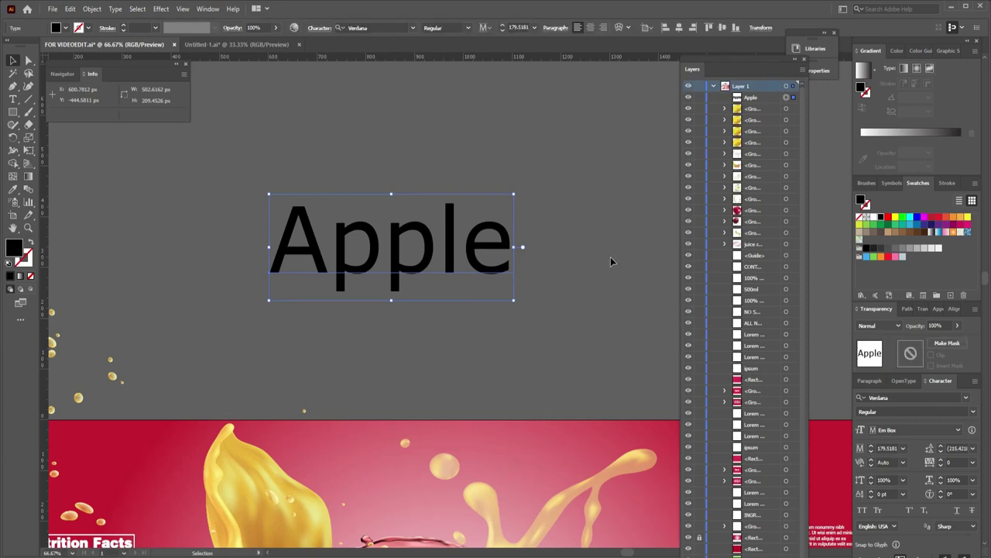
{"action": "key", "text": "a"}
{"action": "key", "text": "ctrl+minus"}
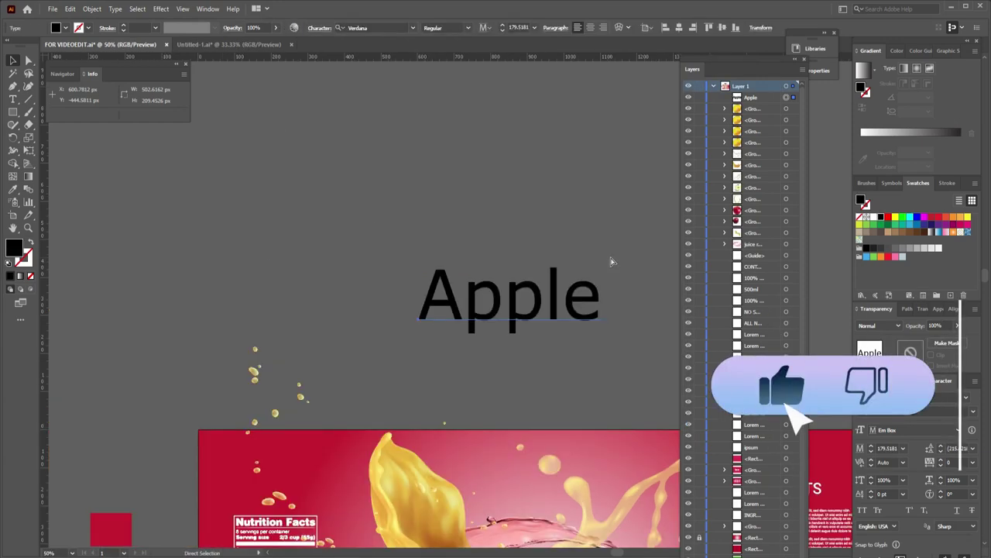
{"action": "key", "text": "v"}
{"action": "key", "text": "ctrl+minus"}
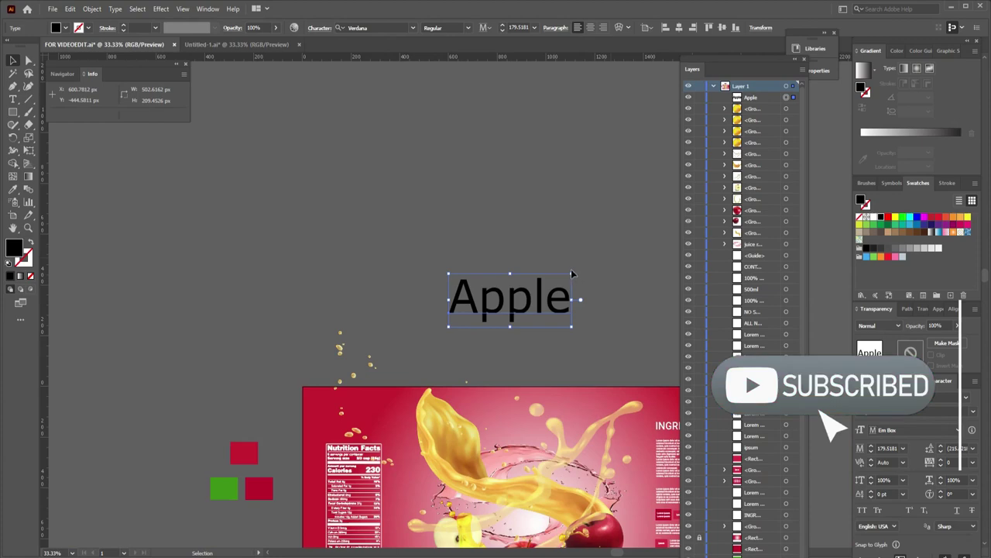
Enlarge the Apple title to about 255 pt and place it above the label
{"action": "left_click_drag", "start_coordinate": [604, 295], "coordinate": [516, 174]}
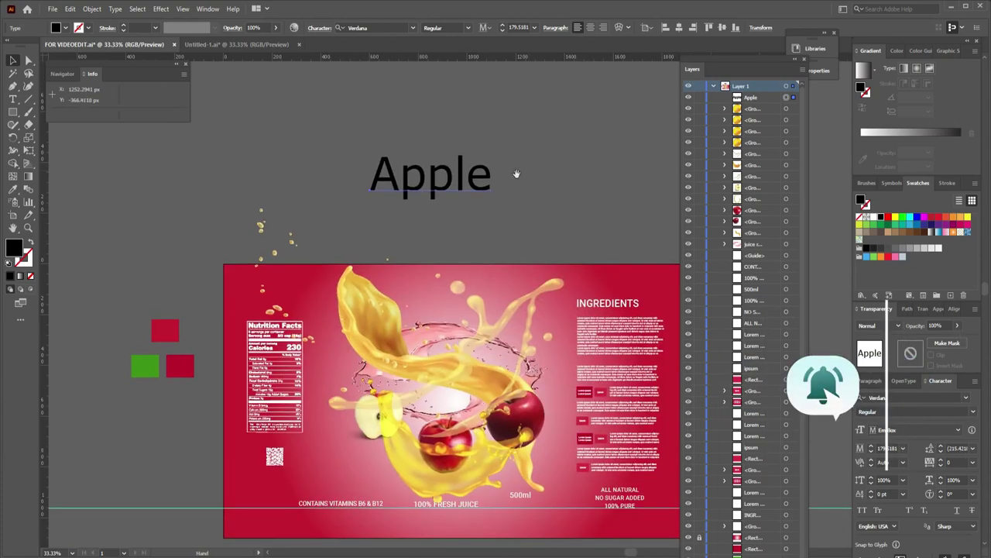
{"action": "left_click_drag", "start_coordinate": [445, 182], "coordinate": [476, 386]}
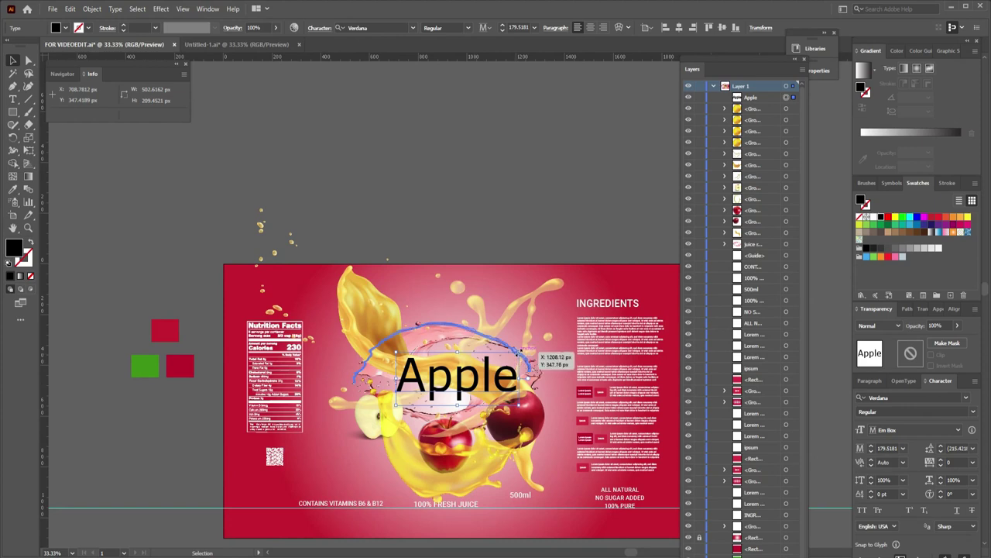
{"action": "left_click_drag", "start_coordinate": [522, 350], "coordinate": [544, 337]}
{"action": "left_click_drag", "start_coordinate": [481, 395], "coordinate": [480, 188]}
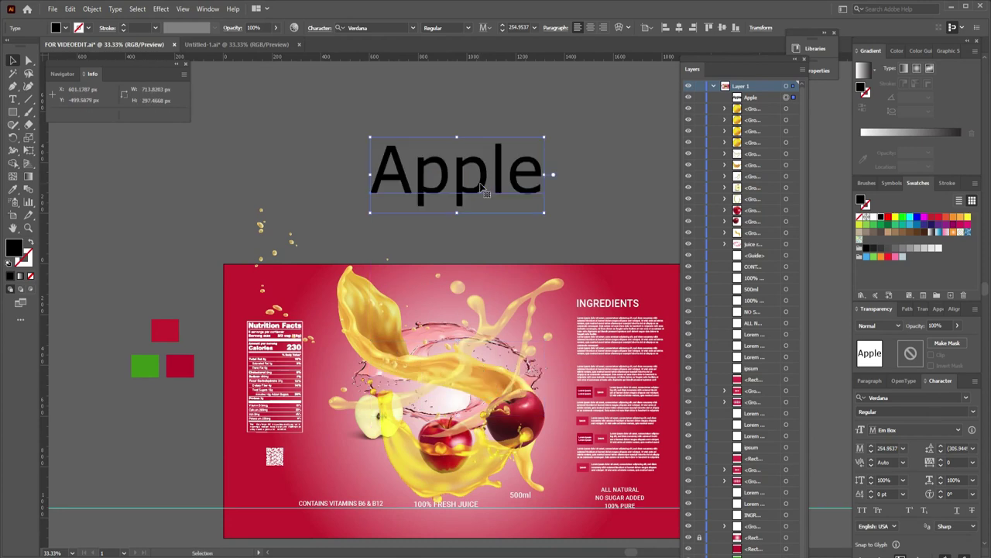
Colour the Apple title with the red square's red and shear it into an italic lean
{"action": "left_click", "coordinate": [13, 189]}
{"action": "left_click", "coordinate": [167, 329]}
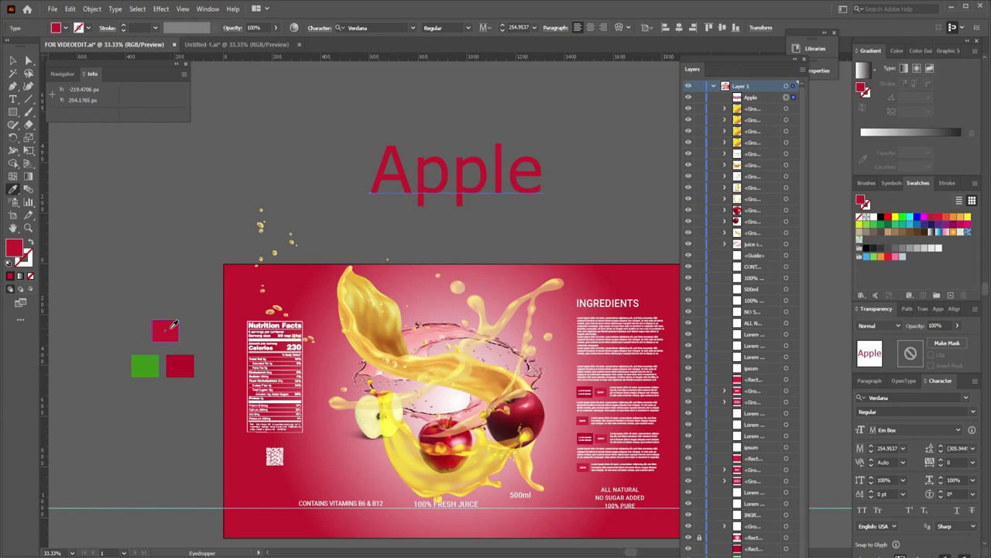
{"action": "left_click", "coordinate": [31, 141]}
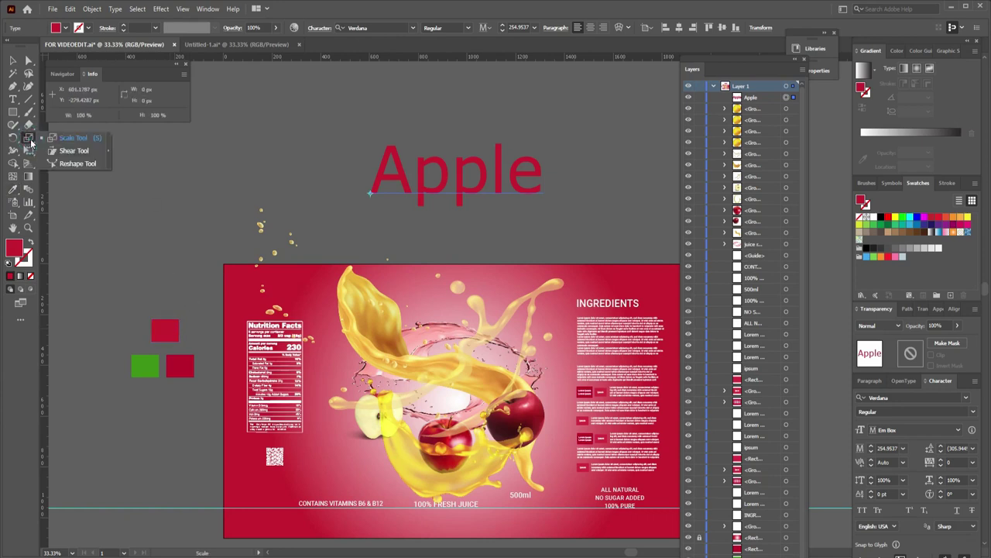
{"action": "left_click", "coordinate": [73, 150]}
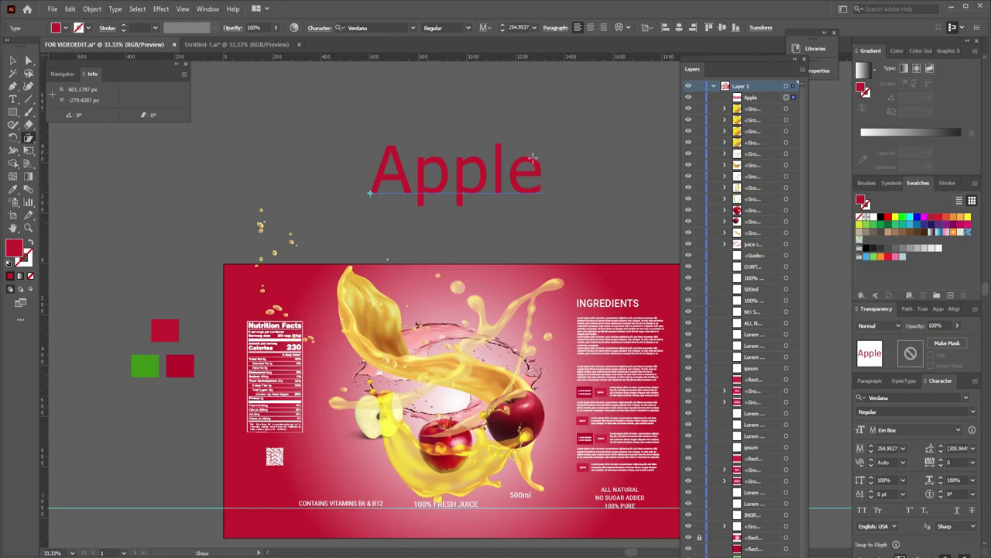
{"action": "left_click_drag", "start_coordinate": [533, 158], "coordinate": [540, 163]}
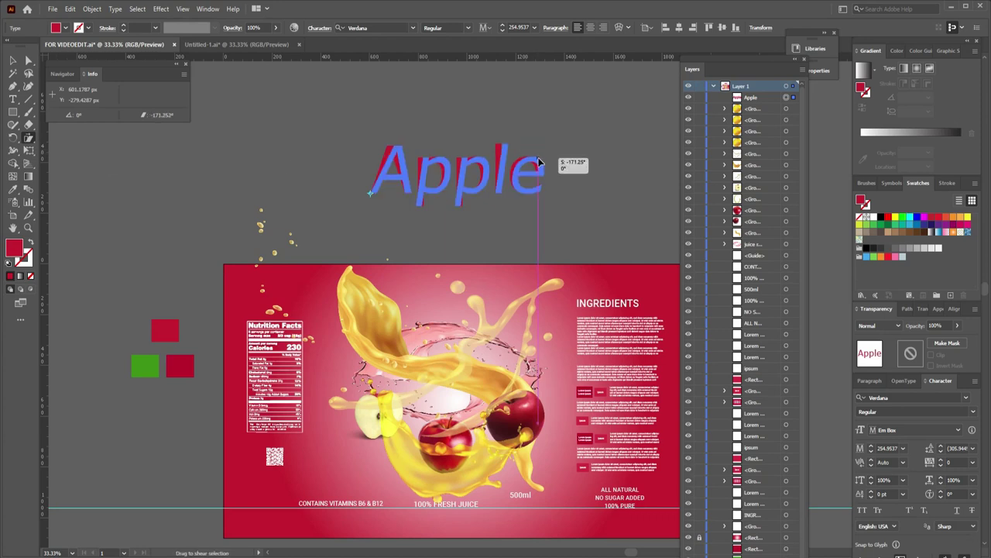
{"action": "left_click_drag", "start_coordinate": [540, 163], "coordinate": [540, 164]}
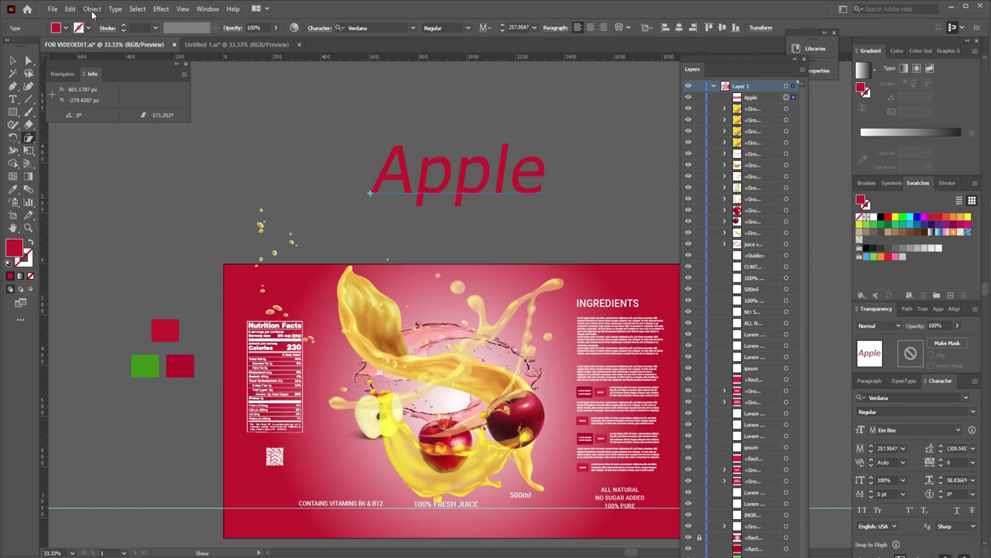
Convert the Apple title text to outlines
{"action": "key", "text": "v"}
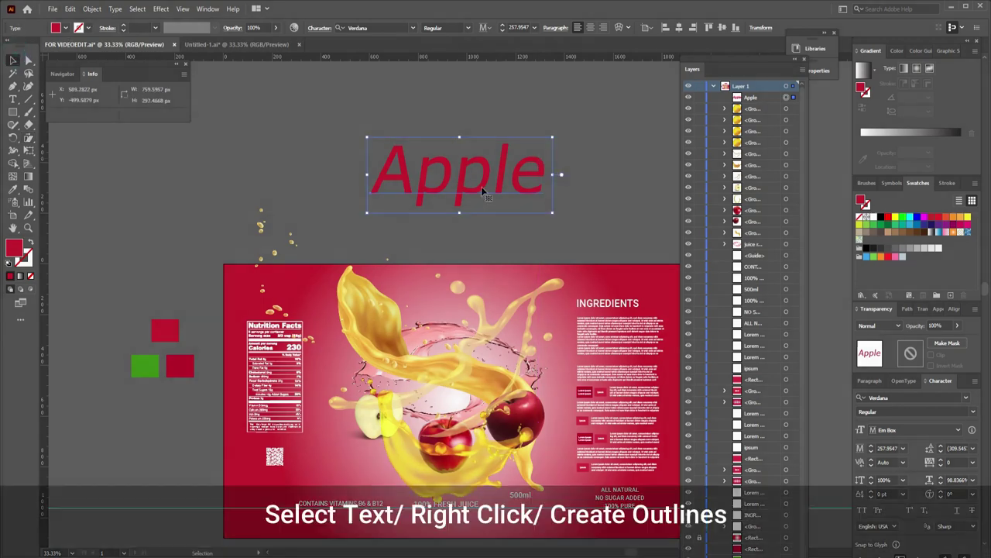
{"action": "right_click", "coordinate": [476, 187]}
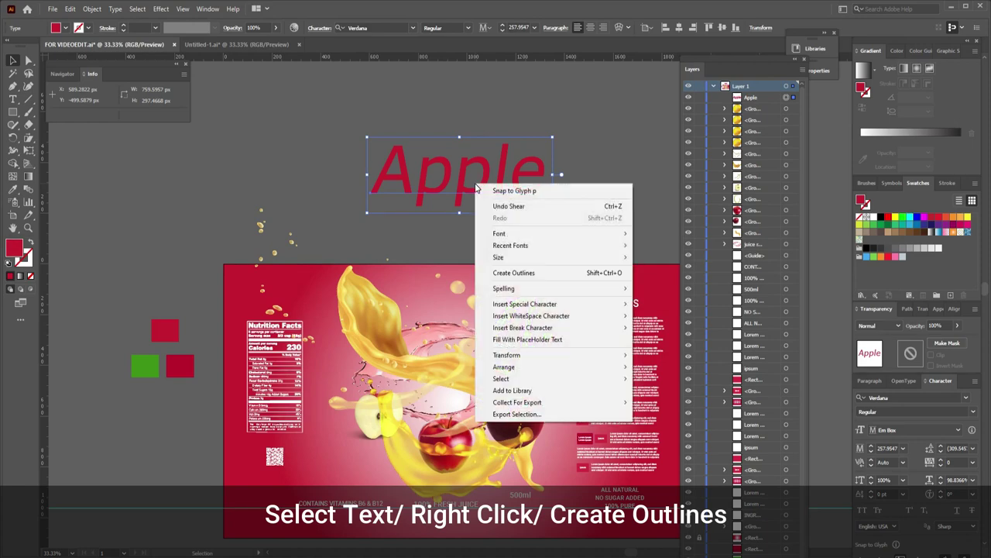
{"action": "left_click", "coordinate": [504, 273]}
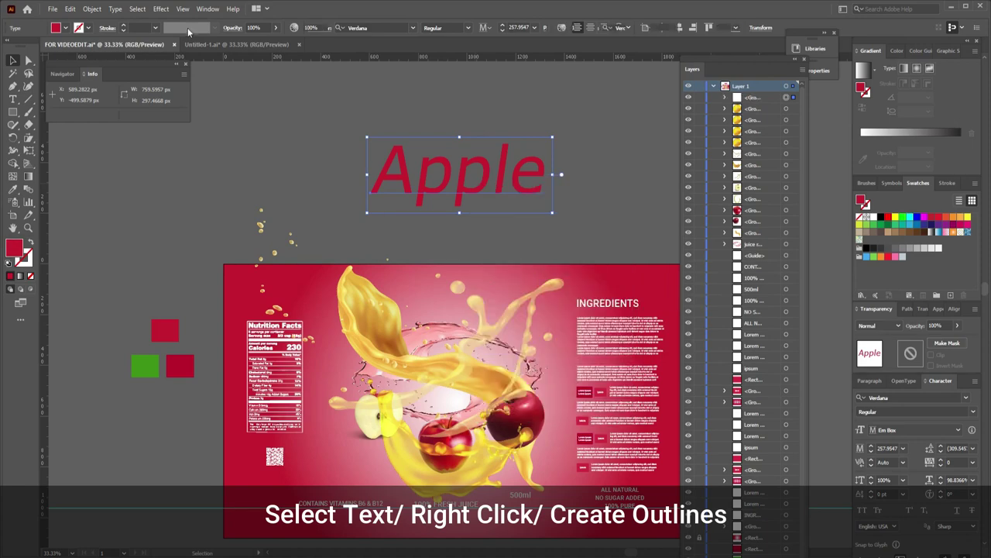
Add an offset path around the Apple letters and fill it white
{"action": "left_click", "coordinate": [92, 8]}
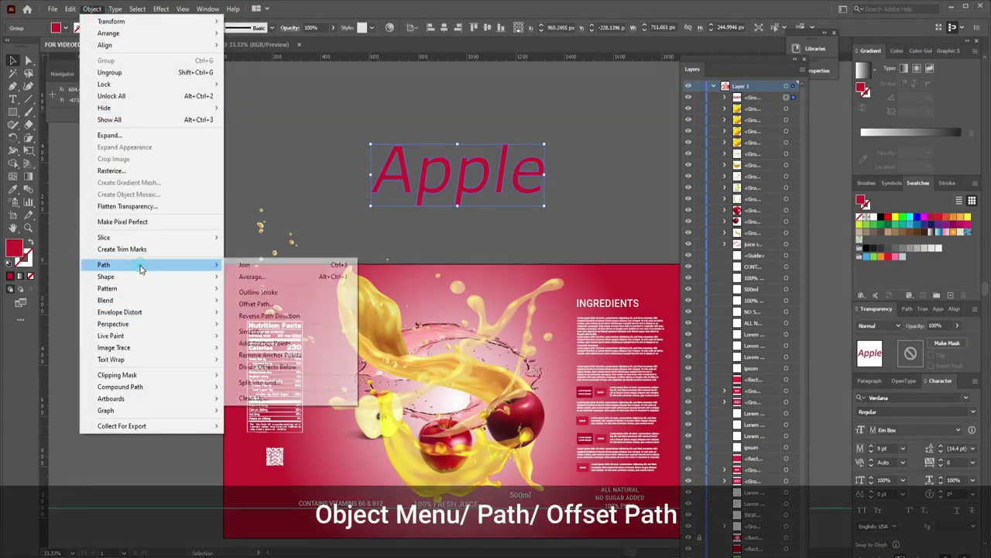
{"action": "left_click", "coordinate": [250, 305]}
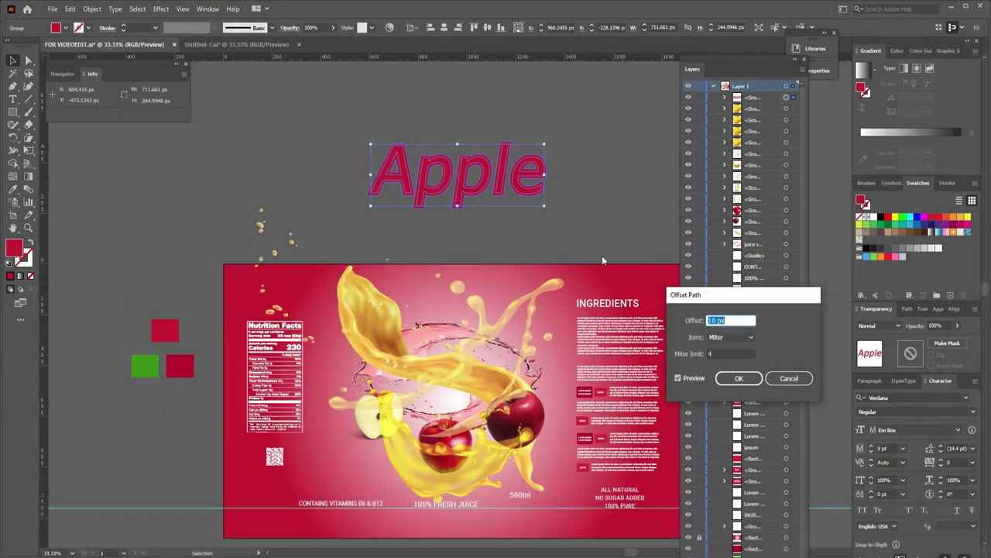
{"action": "left_click", "coordinate": [739, 378]}
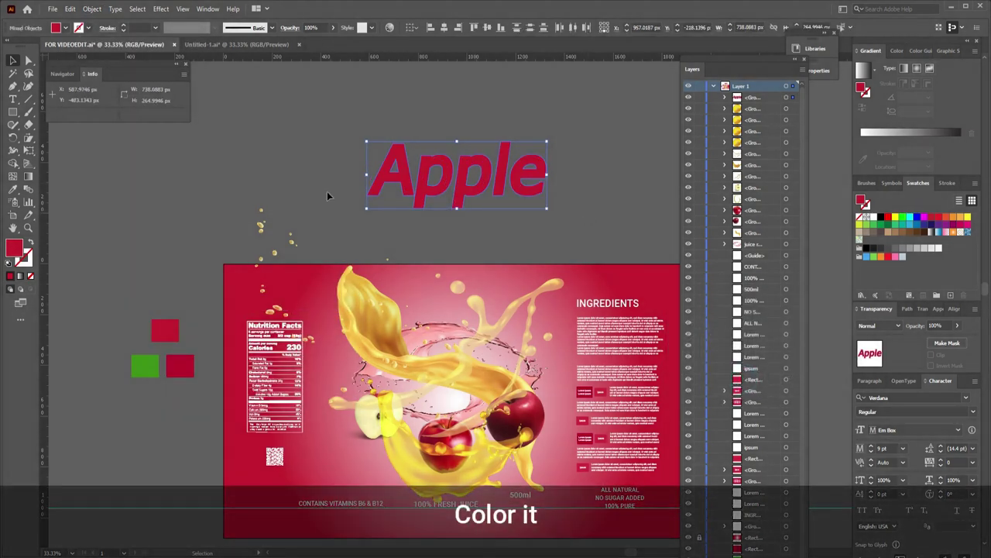
{"action": "left_click", "coordinate": [66, 29]}
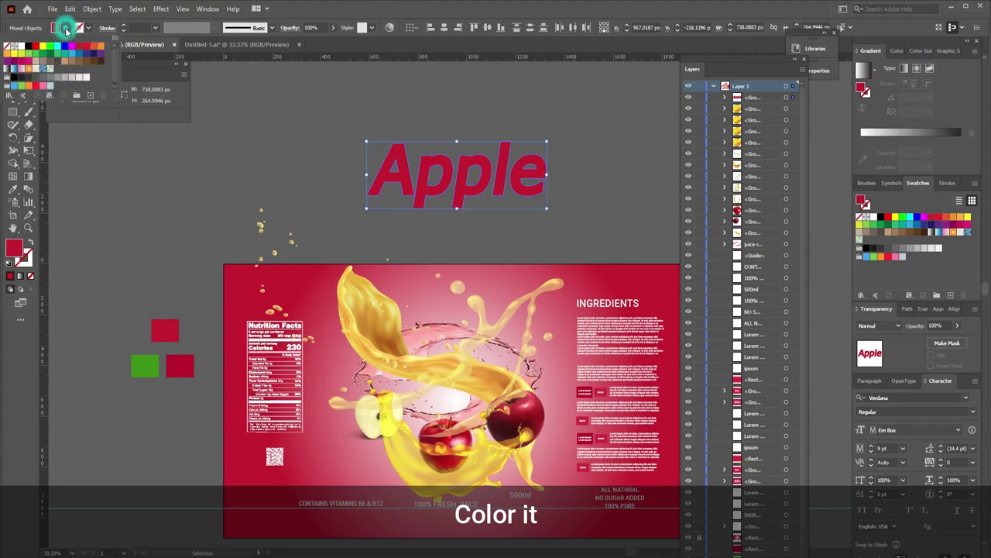
{"action": "left_click", "coordinate": [19, 47]}
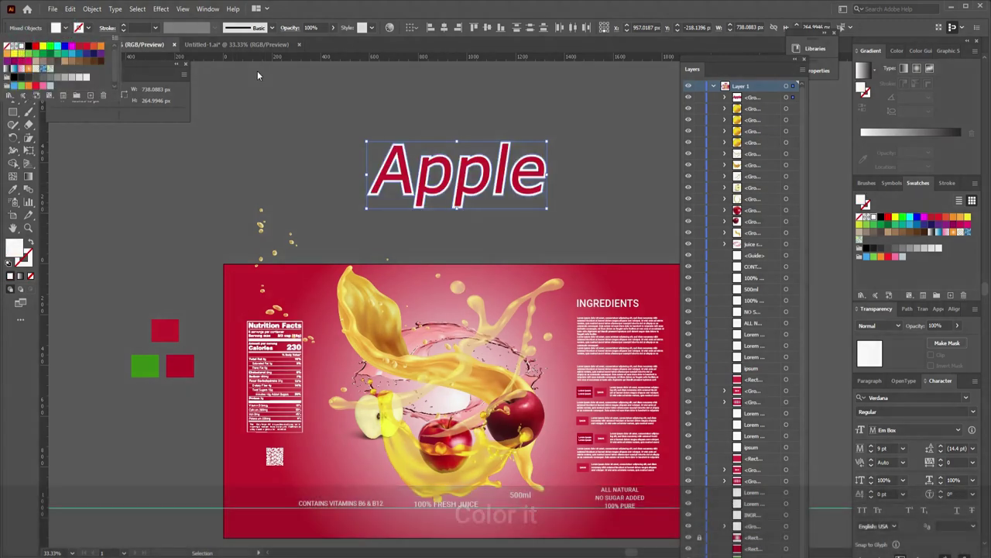
{"action": "left_click", "coordinate": [93, 9]}
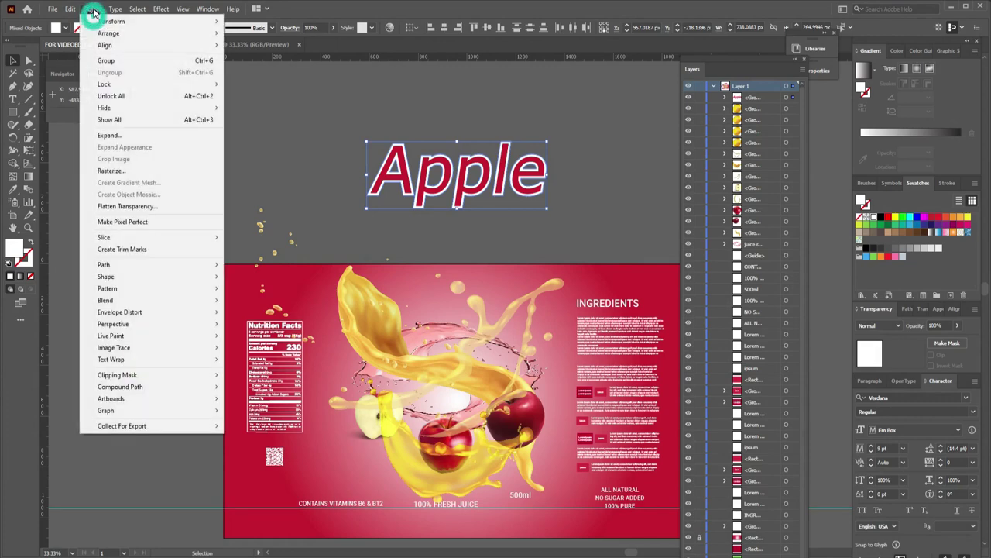
{"action": "left_click", "coordinate": [132, 265]}
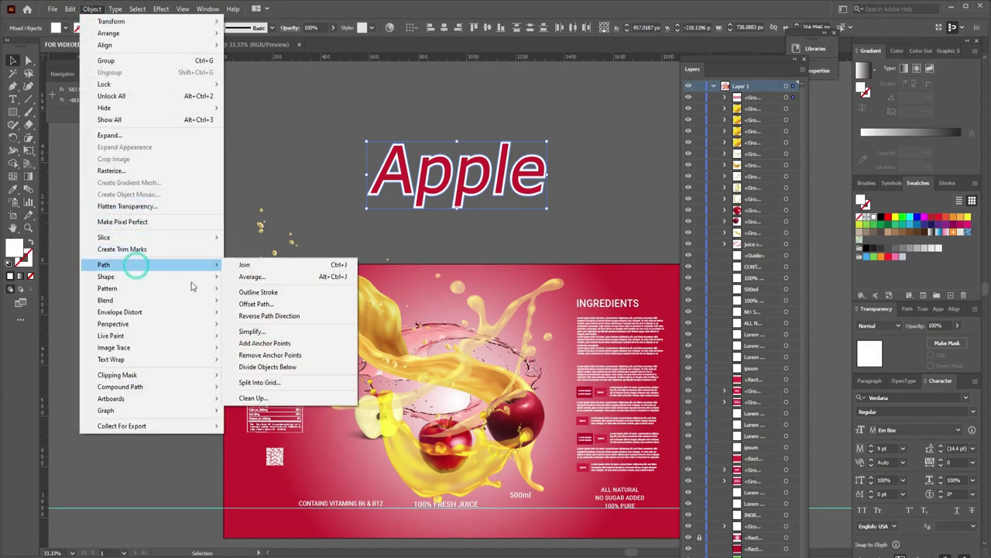
Preview a second Offset Path around the Apple outlines, widened to about 19 px
{"action": "left_click", "coordinate": [256, 303]}
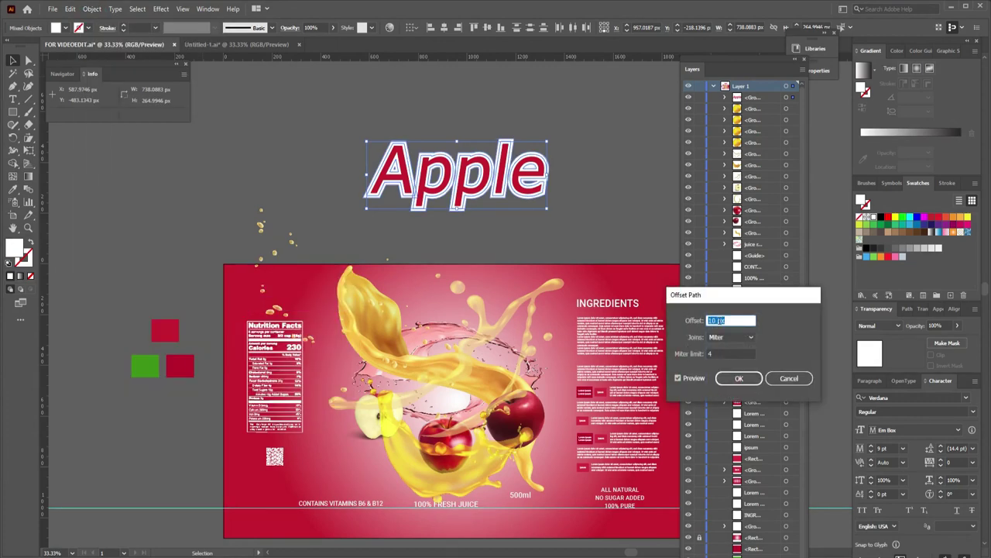
{"action": "key", "text": "Up"}
{"action": "key", "text": "Up"}
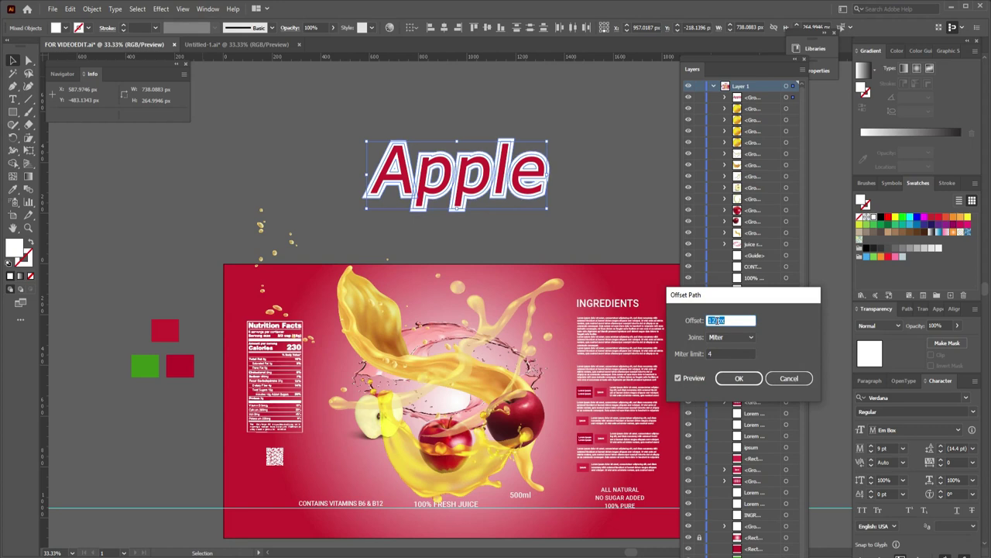
{"action": "key", "text": "Up"}
{"action": "key", "text": "Up"}
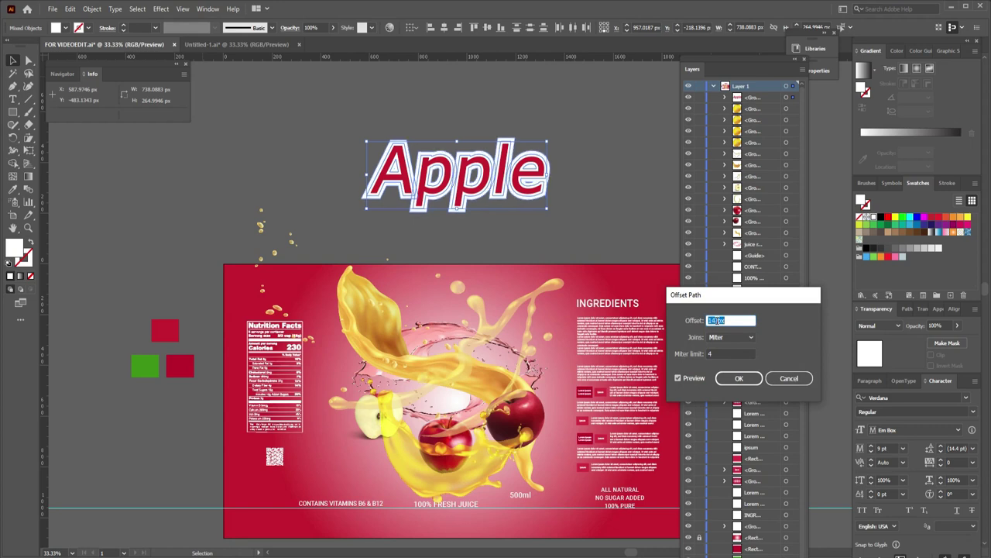
{"action": "key", "text": "Up"}
{"action": "key", "text": "Up"}
{"action": "key", "text": "Up"}
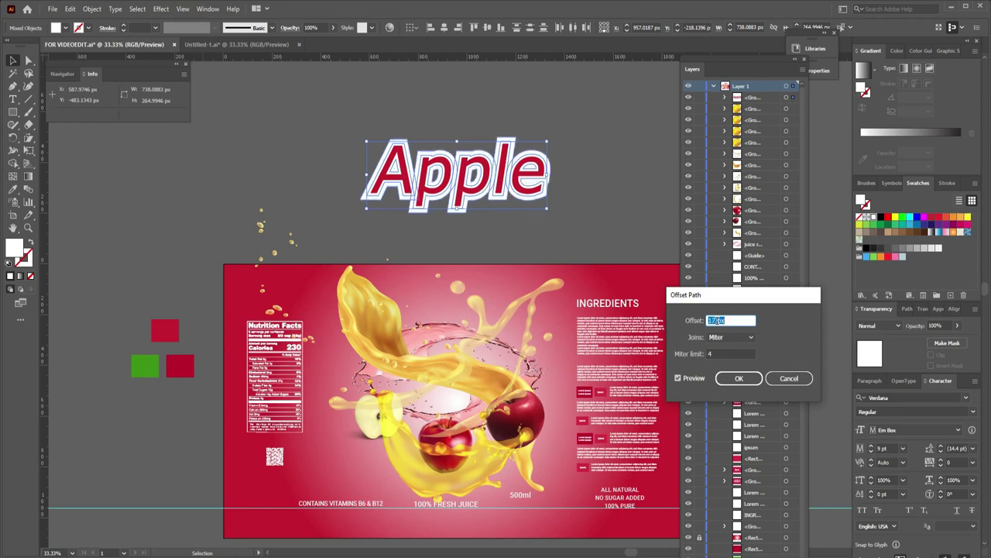
{"action": "key", "text": "Up"}
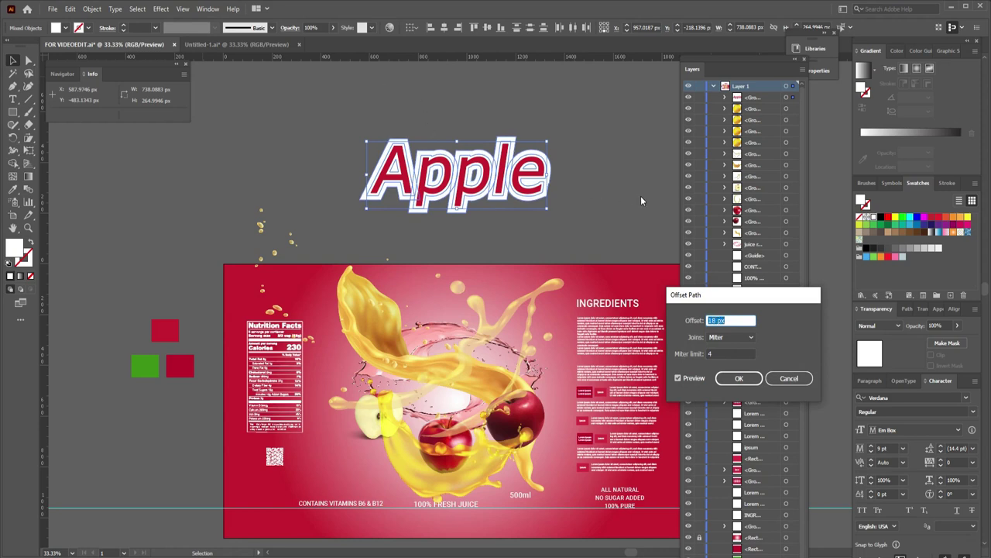
{"action": "key", "text": "Up"}
{"action": "key", "text": "Up"}
{"action": "key", "text": "Up"}
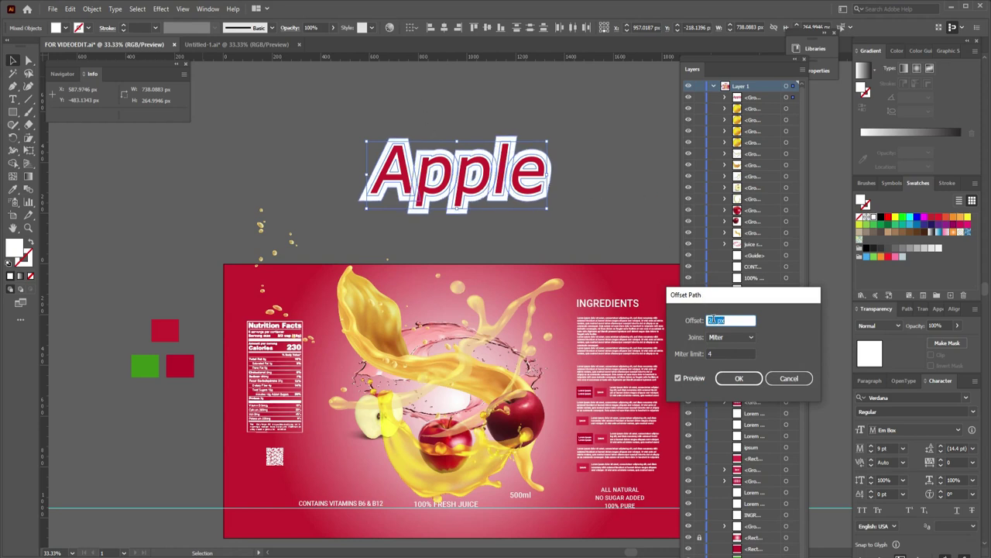
{"action": "key", "text": "Up"}
{"action": "key", "text": "Up"}
{"action": "key", "text": "Up"}
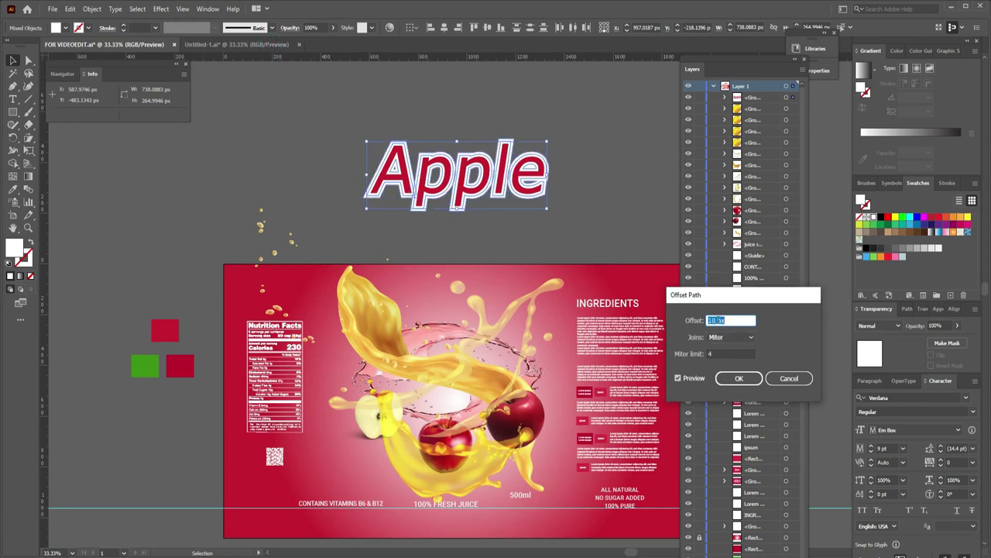
{"action": "key", "text": "Down"}
{"action": "key", "text": "Down"}
{"action": "key", "text": "Down"}
{"action": "key", "text": "Up"}
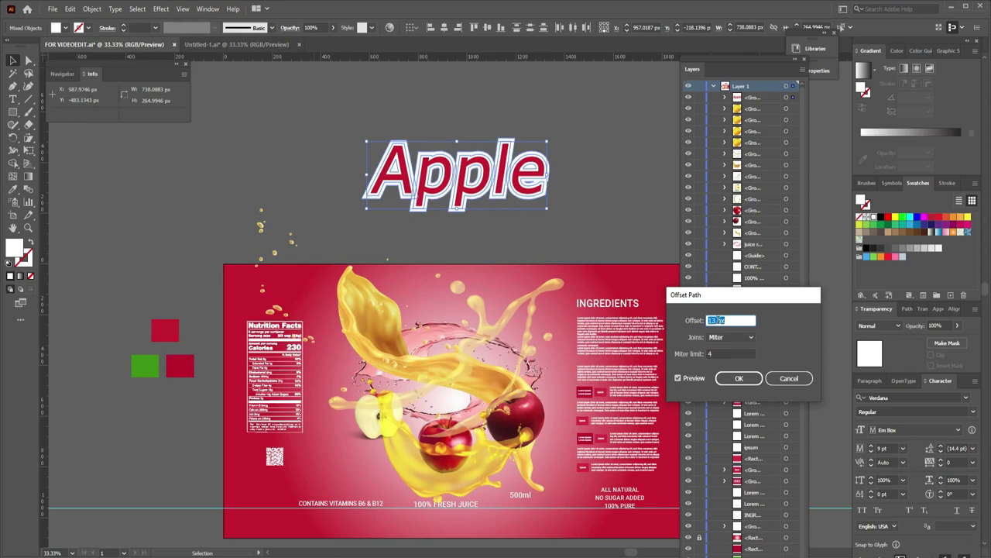
{"action": "key", "text": "Up"}
{"action": "key", "text": "Up"}
{"action": "key", "text": "Up"}
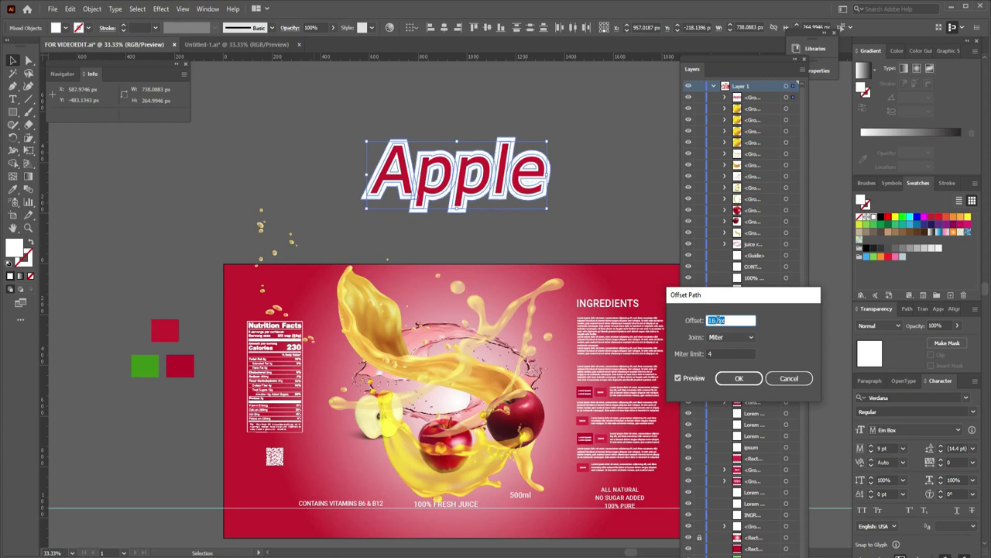
{"action": "key", "text": "Up"}
{"action": "key", "text": "Up"}
{"action": "key", "text": "Up"}
{"action": "key", "text": "Up"}
{"action": "key", "text": "Up"}
{"action": "key", "text": "Up"}
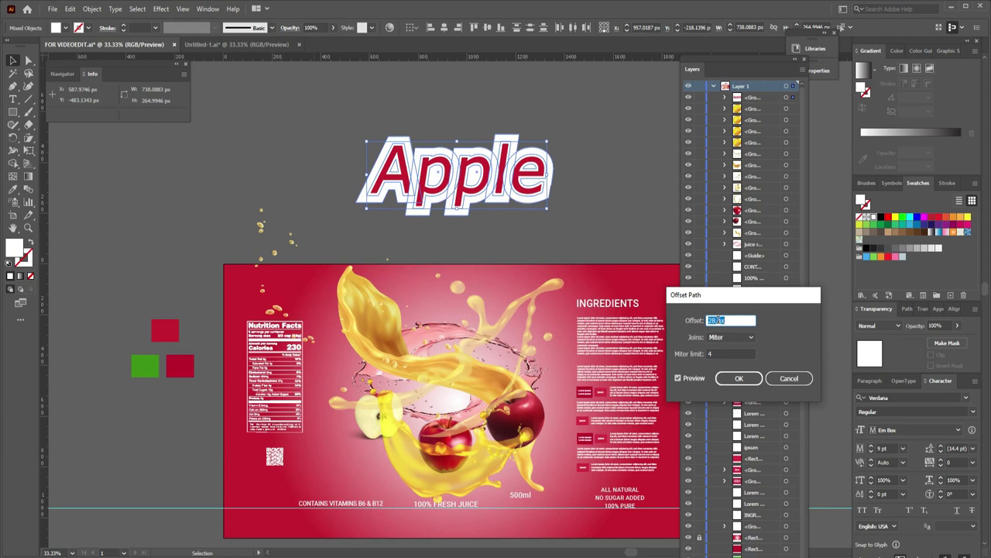
{"action": "key", "text": "Down"}
{"action": "key", "text": "Down"}
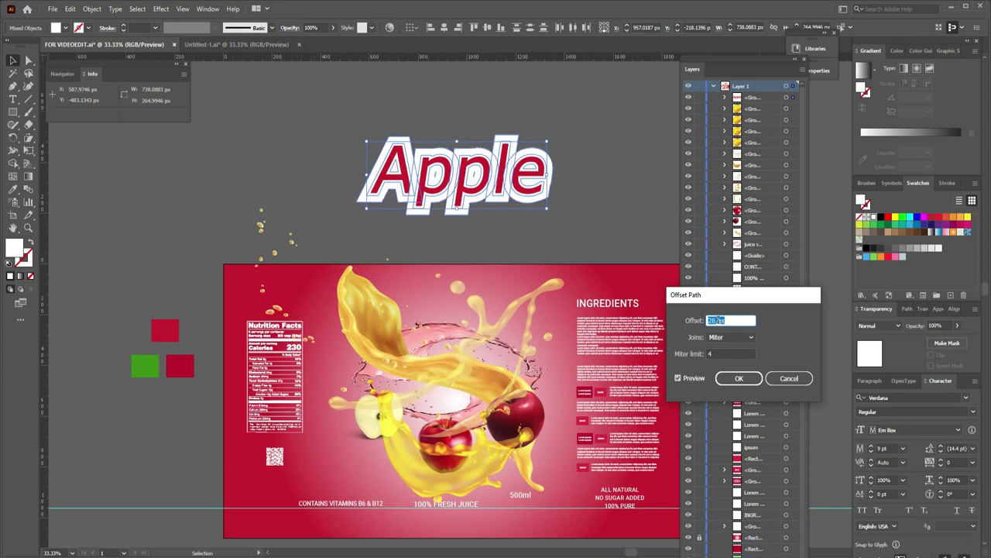
{"action": "key", "text": "Down"}
{"action": "key", "text": "Down"}
{"action": "key", "text": "Down"}
{"action": "key", "text": "Down"}
{"action": "key", "text": "Down"}
{"action": "key", "text": "Down"}
{"action": "key", "text": "Down"}
{"action": "key", "text": "Down"}
{"action": "key", "text": "Down"}
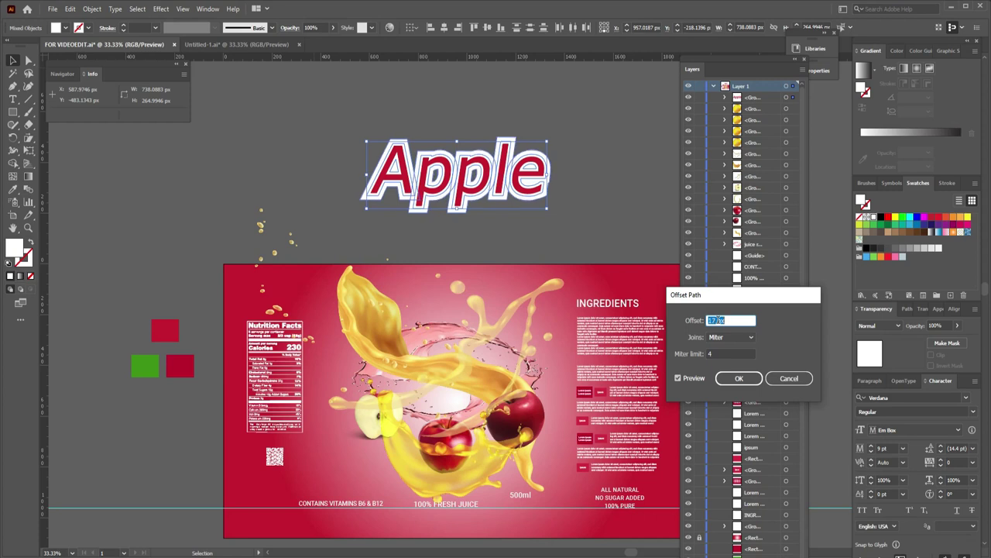
{"action": "key", "text": "Down"}
{"action": "key", "text": "Down"}
{"action": "key", "text": "Down"}
{"action": "key", "text": "Down"}
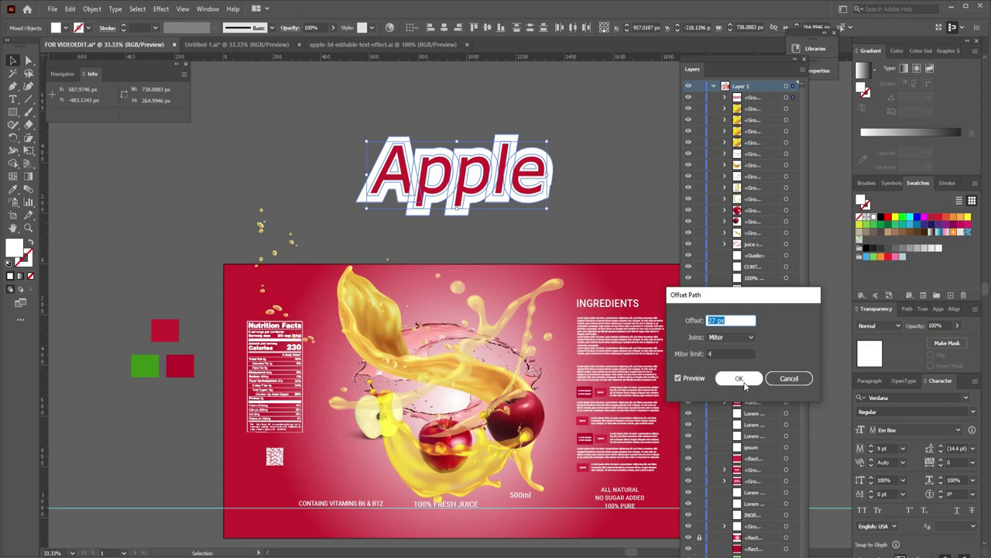
Apply the wider offset and fill it with the green square's colour
{"action": "left_click", "coordinate": [739, 378]}
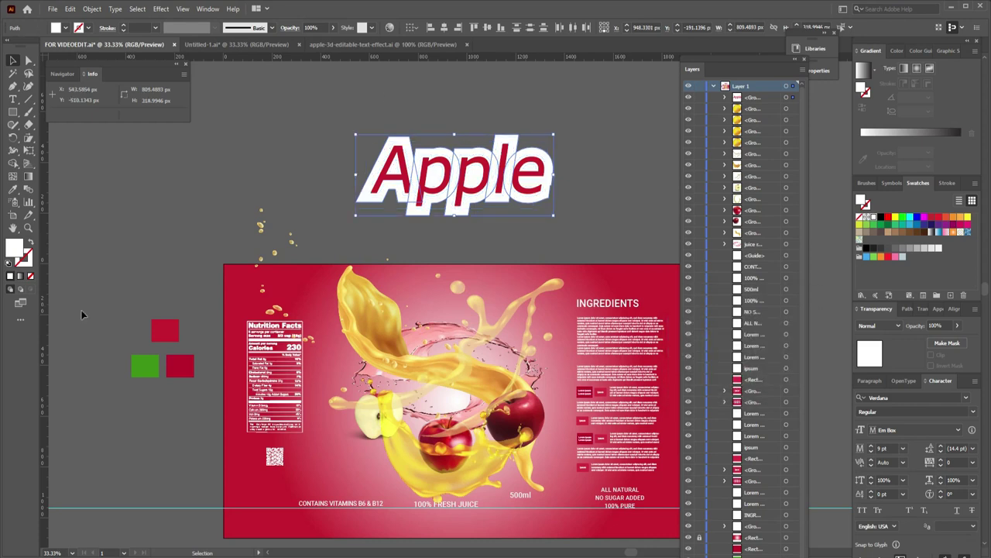
{"action": "left_click", "coordinate": [12, 189]}
{"action": "left_click", "coordinate": [147, 364]}
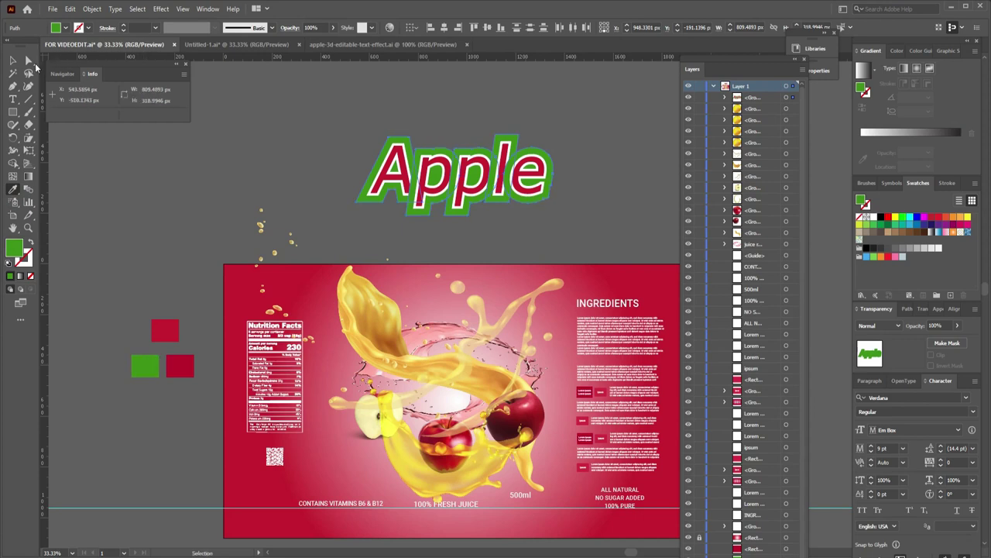
Deselect, then select the whole Apple title artwork with the Selection tool
{"action": "left_click", "coordinate": [13, 60]}
{"action": "left_click", "coordinate": [259, 137]}
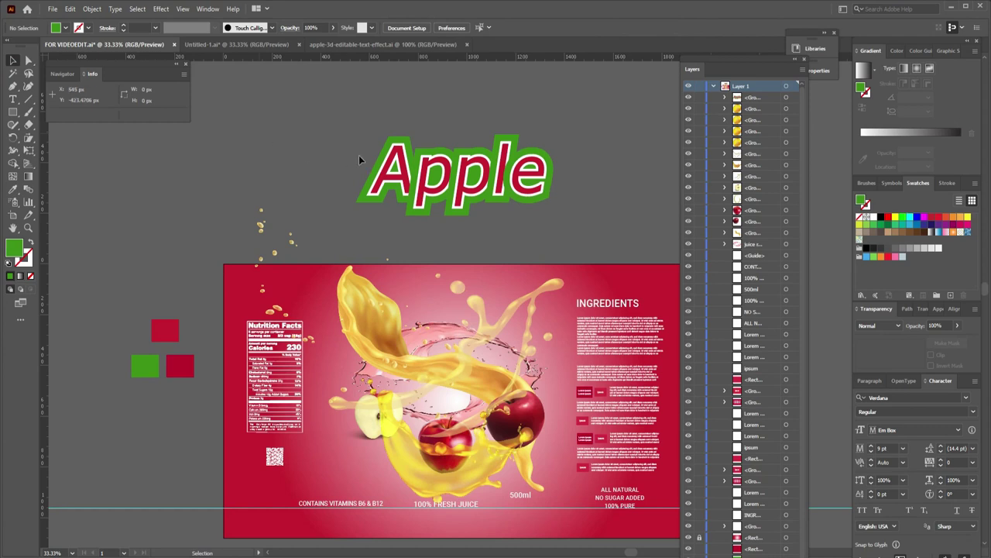
{"action": "left_click", "coordinate": [391, 162]}
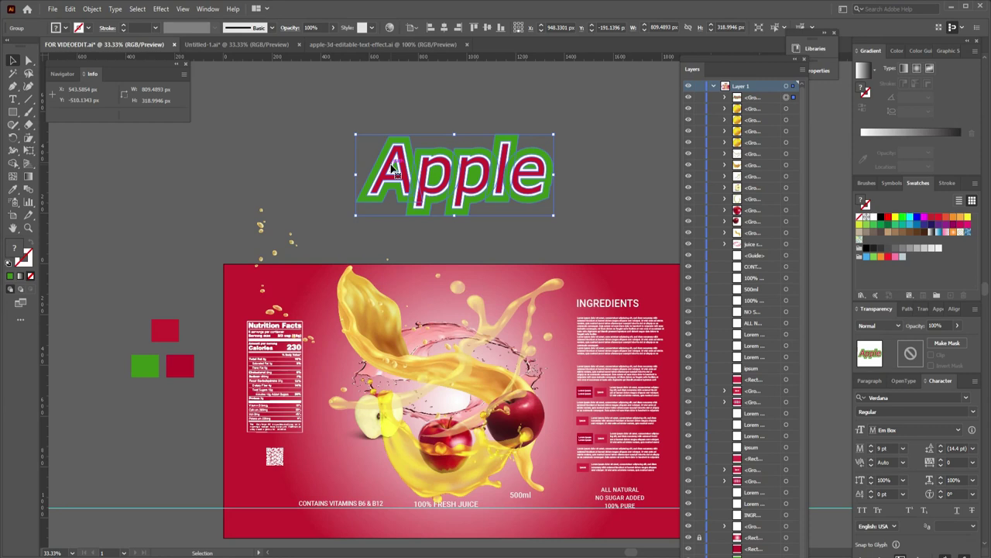
Ungroup the Apple title and nudge the letter e slightly right
{"action": "right_click", "coordinate": [393, 168]}
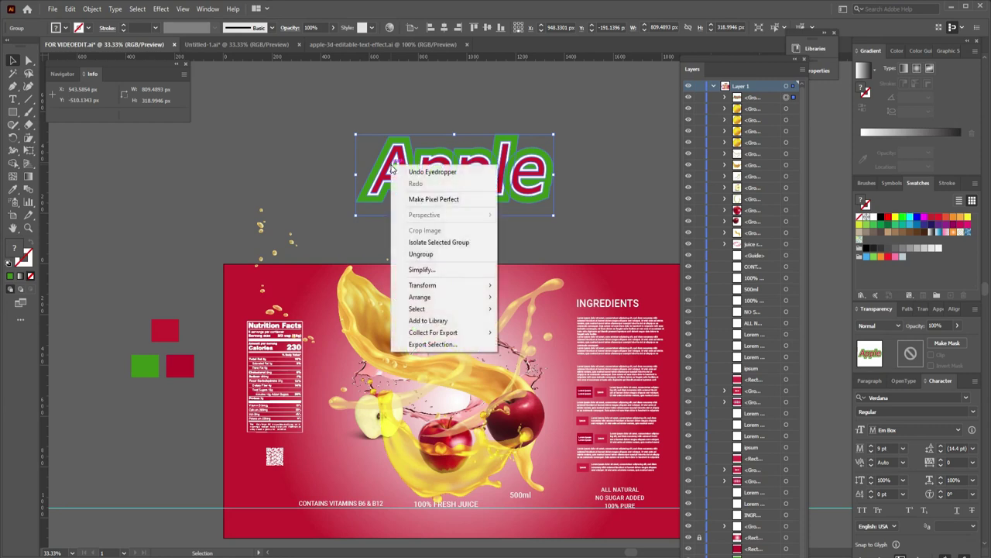
{"action": "left_click", "coordinate": [438, 257]}
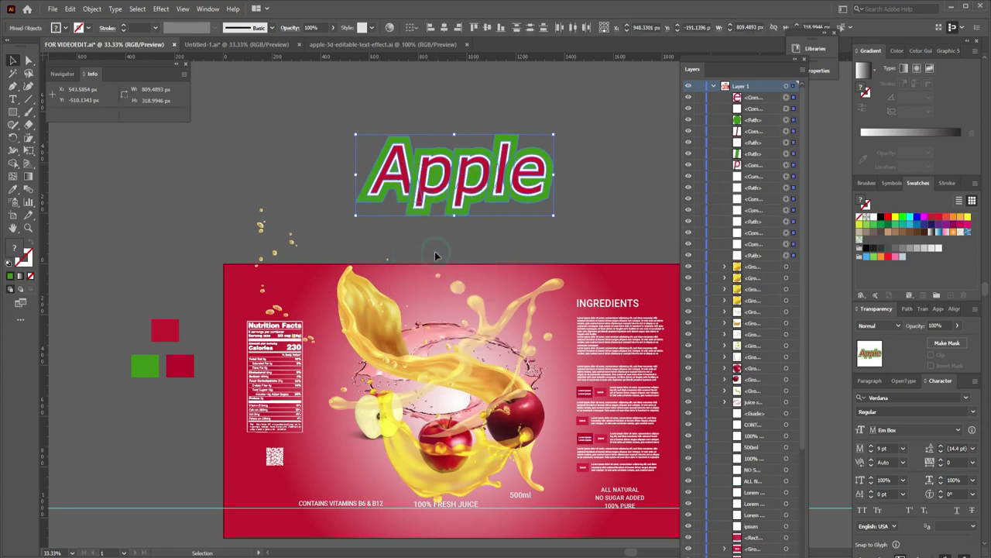
{"action": "left_click", "coordinate": [585, 227]}
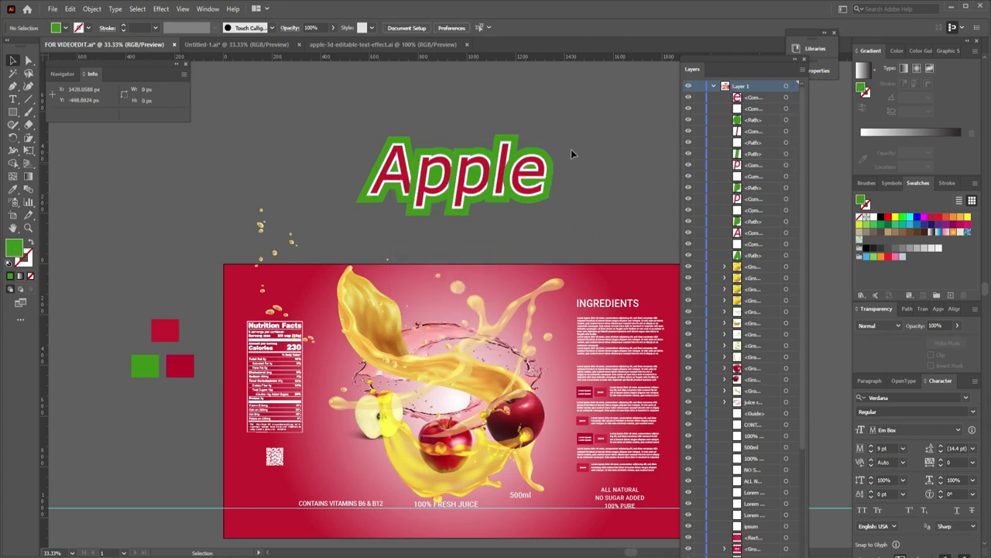
{"action": "left_click", "coordinate": [525, 193]}
{"action": "left_click_drag", "start_coordinate": [532, 199], "coordinate": [535, 200]}
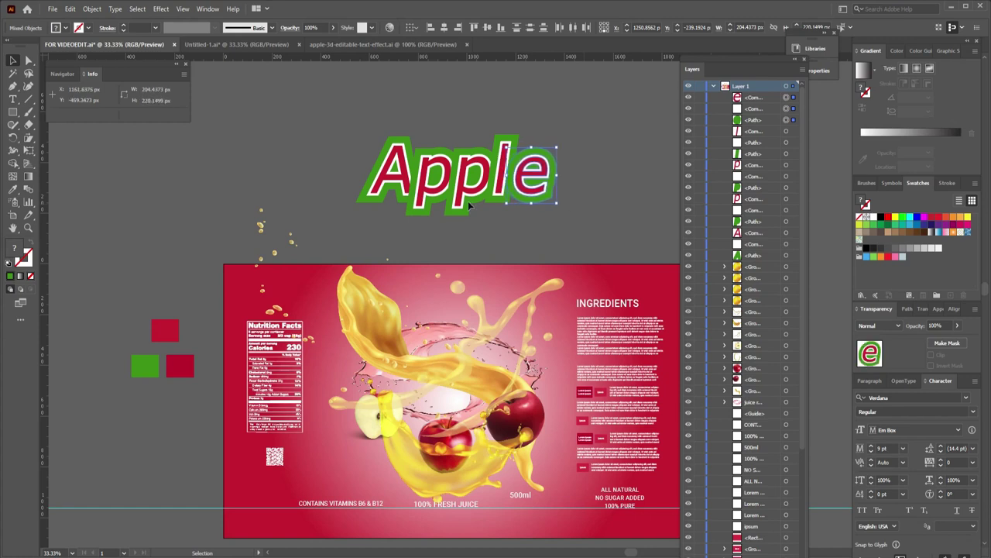
Marquee-select all the Apple title pieces and regroup them into one object
{"action": "left_click", "coordinate": [432, 209]}
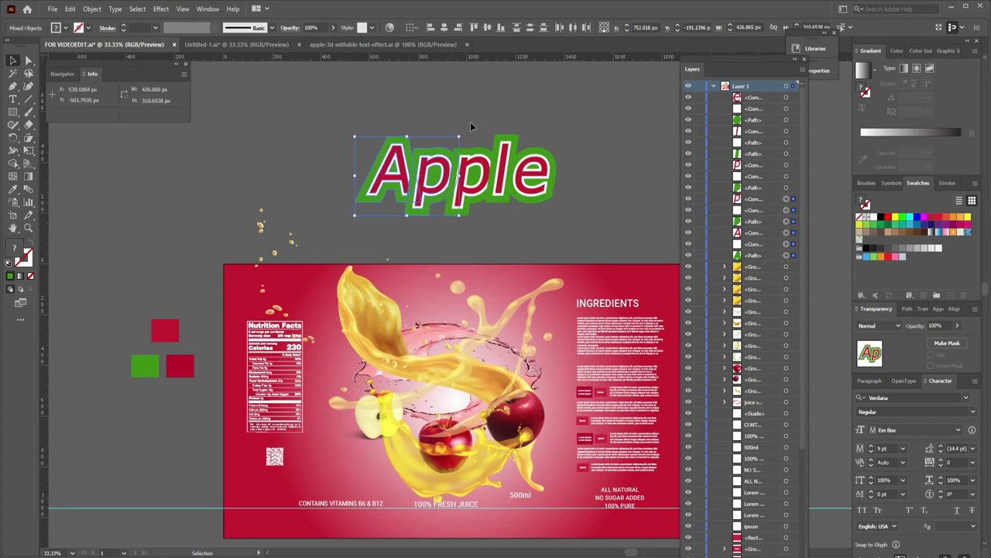
{"action": "left_click", "coordinate": [481, 211]}
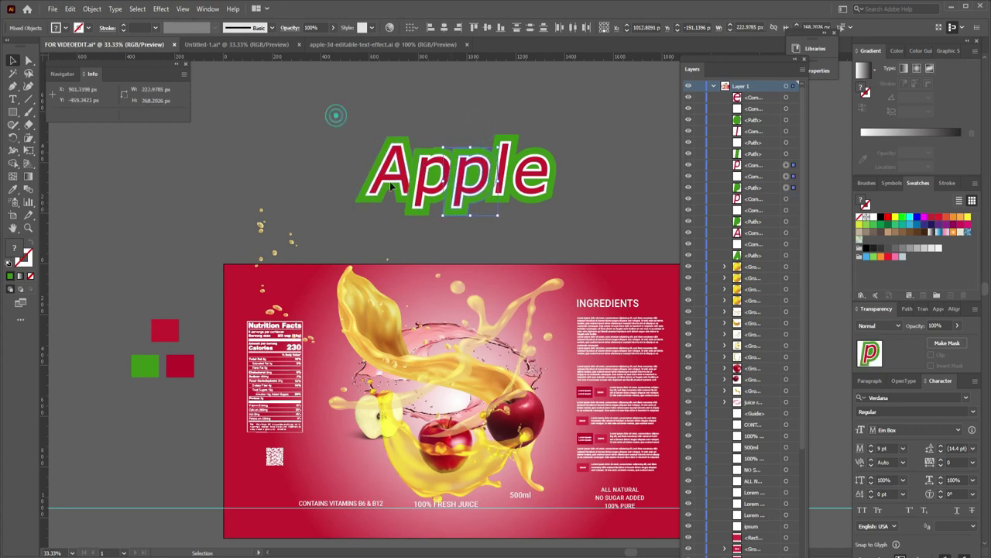
{"action": "left_click", "coordinate": [432, 212]}
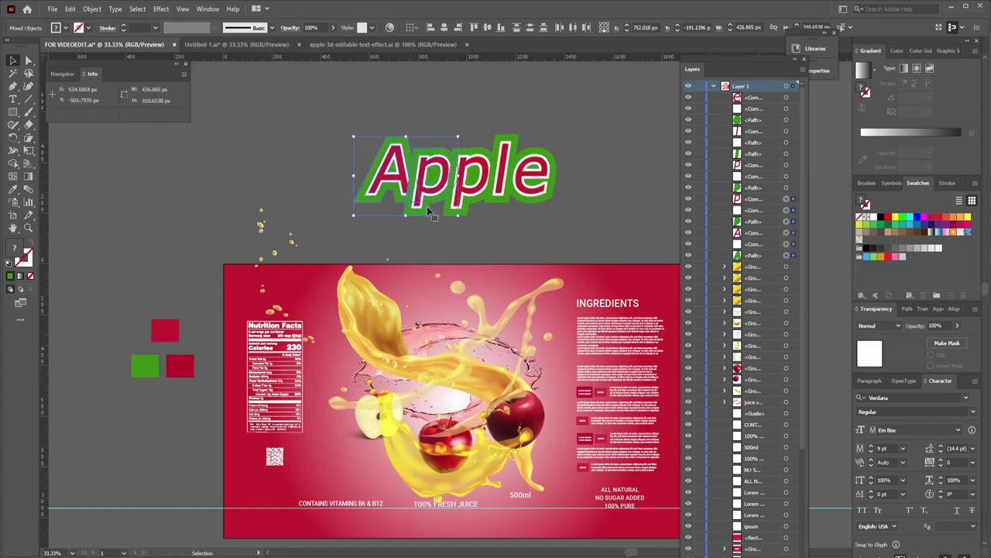
{"action": "left_click", "coordinate": [605, 152]}
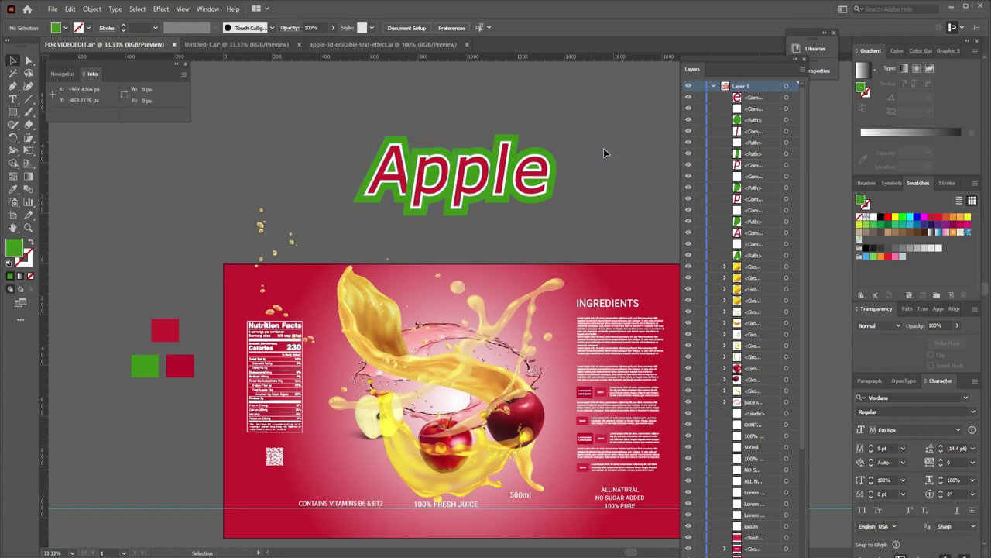
{"action": "left_click_drag", "start_coordinate": [361, 126], "coordinate": [553, 201]}
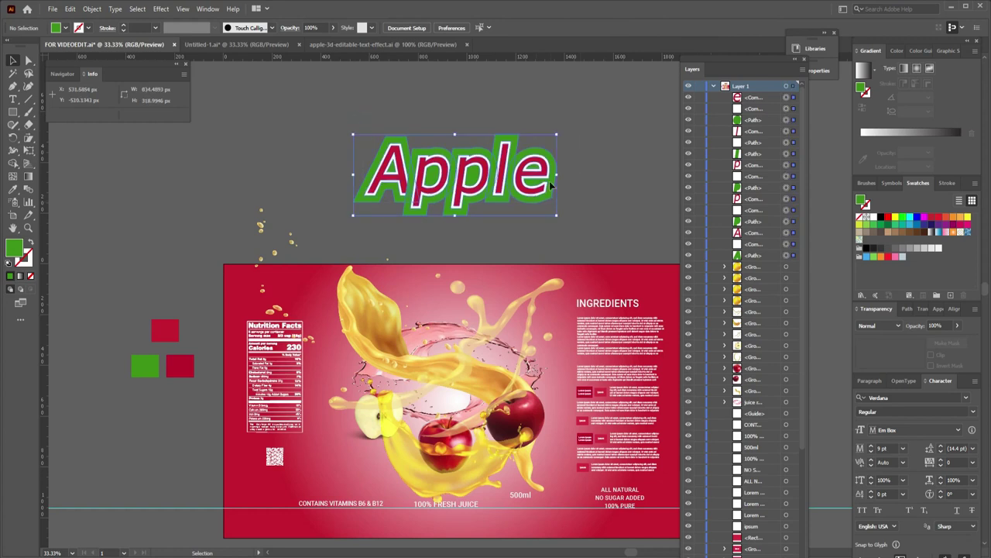
{"action": "right_click", "coordinate": [521, 172]}
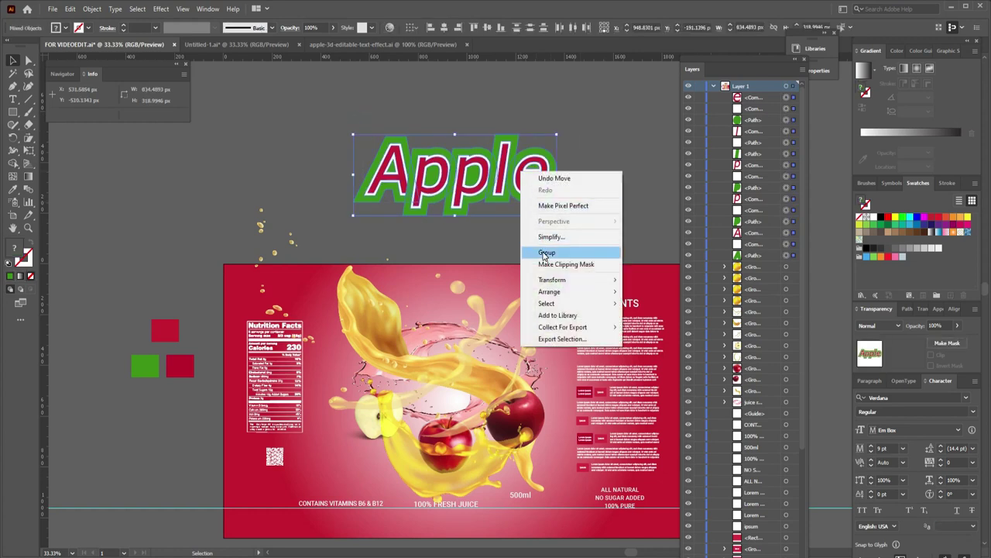
{"action": "left_click", "coordinate": [545, 254]}
{"action": "left_click", "coordinate": [587, 203]}
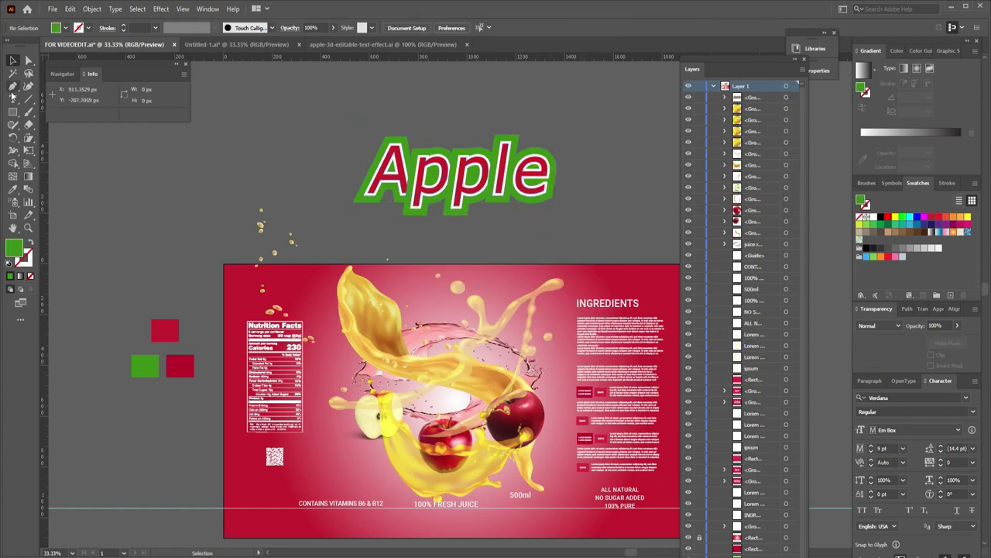
Delete a stray pen path and add a horizontal guide below the Apple title
{"action": "left_click", "coordinate": [13, 90]}
{"action": "mouse_move", "coordinate": [354, 204]}
{"action": "left_mouse_down"}
{"action": "mouse_move", "coordinate": [381, 222]}
{"action": "mouse_move", "coordinate": [404, 222]}
{"action": "left_mouse_up"}
{"action": "key", "text": "ctrl"}
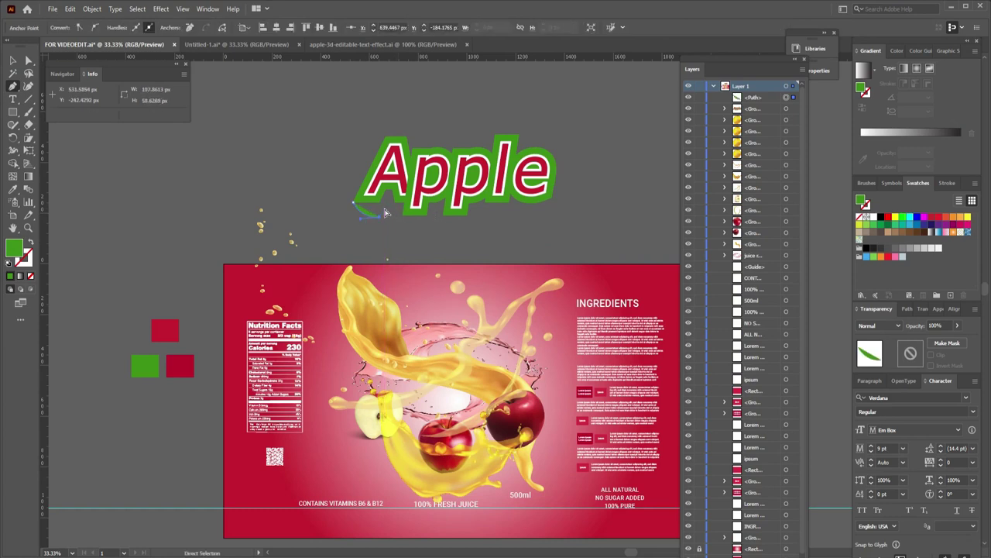
{"action": "key", "text": "Delete"}
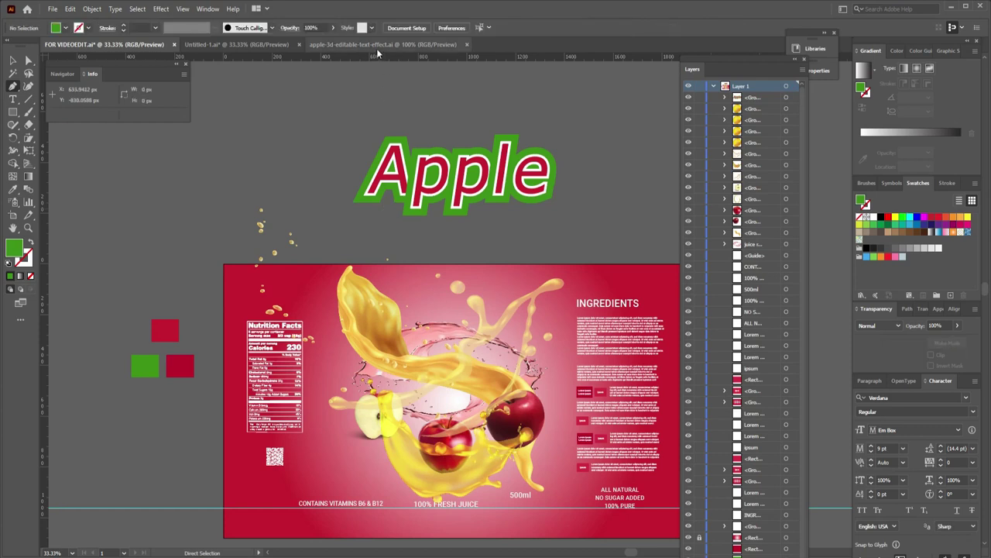
{"action": "left_click_drag", "start_coordinate": [376, 58], "coordinate": [377, 225]}
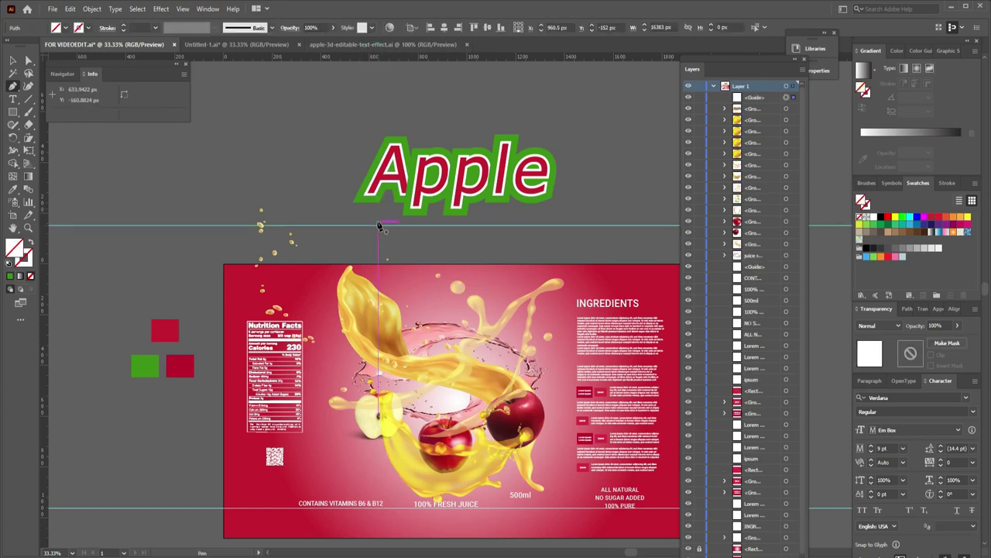
Start a pen path under the A, curving down to the guide
{"action": "left_click", "coordinate": [353, 202]}
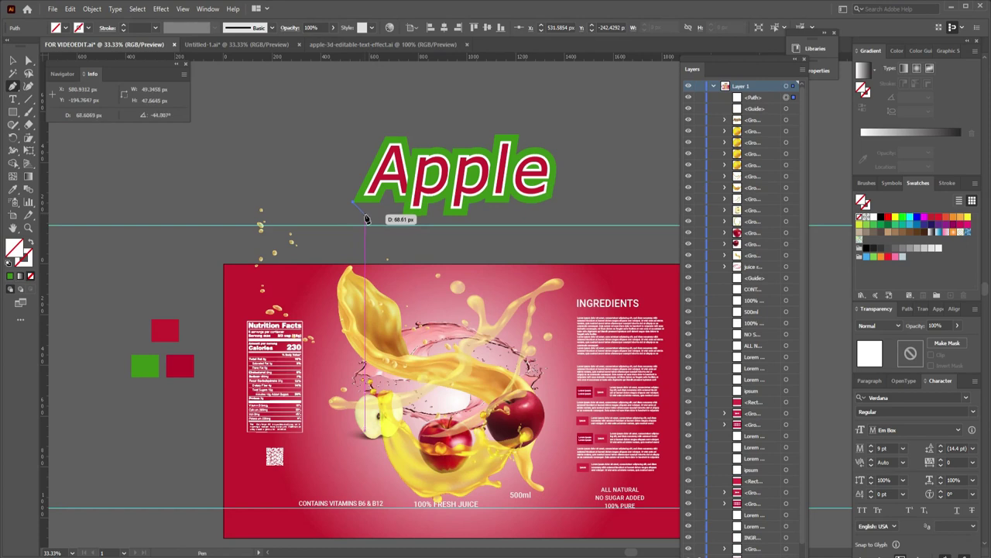
{"action": "left_click_drag", "start_coordinate": [366, 215], "coordinate": [399, 218]}
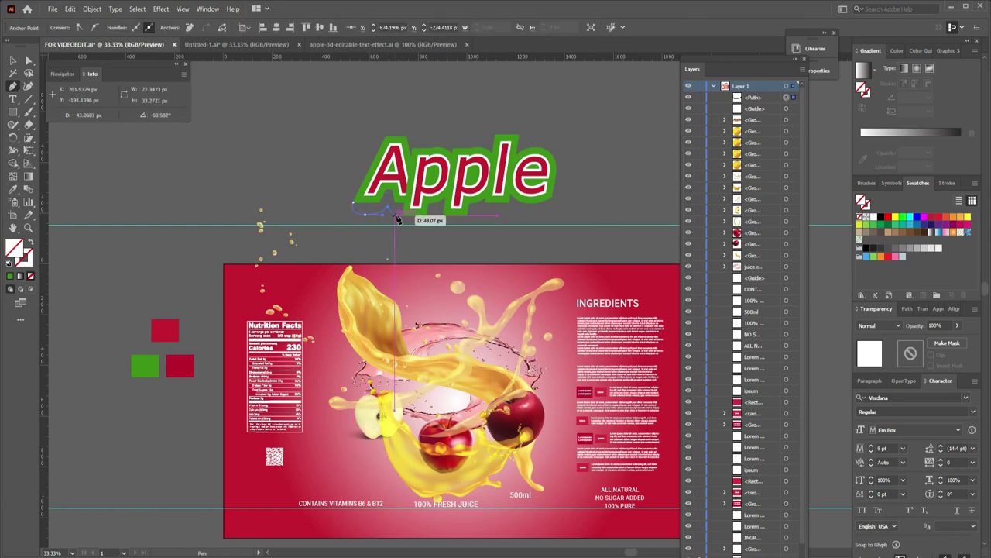
{"action": "key", "text": "ctrl+plus"}
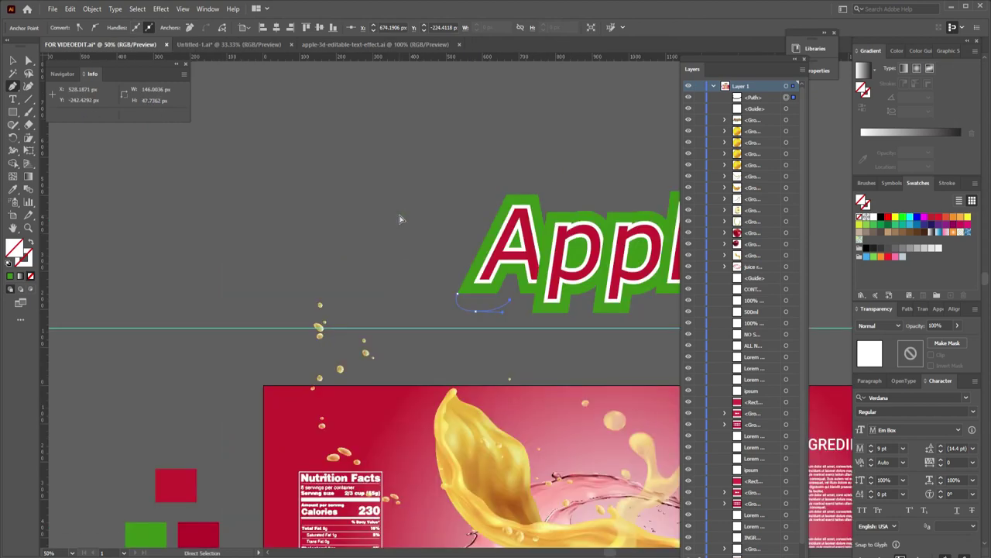
{"action": "left_click_drag", "start_coordinate": [403, 219], "coordinate": [244, 210]}
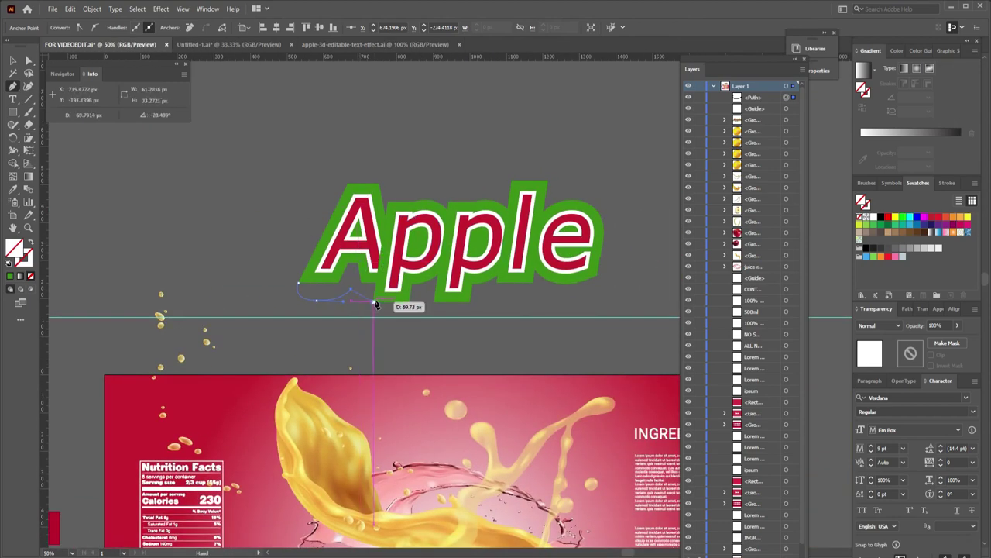
{"action": "left_click_drag", "start_coordinate": [367, 295], "coordinate": [371, 317]}
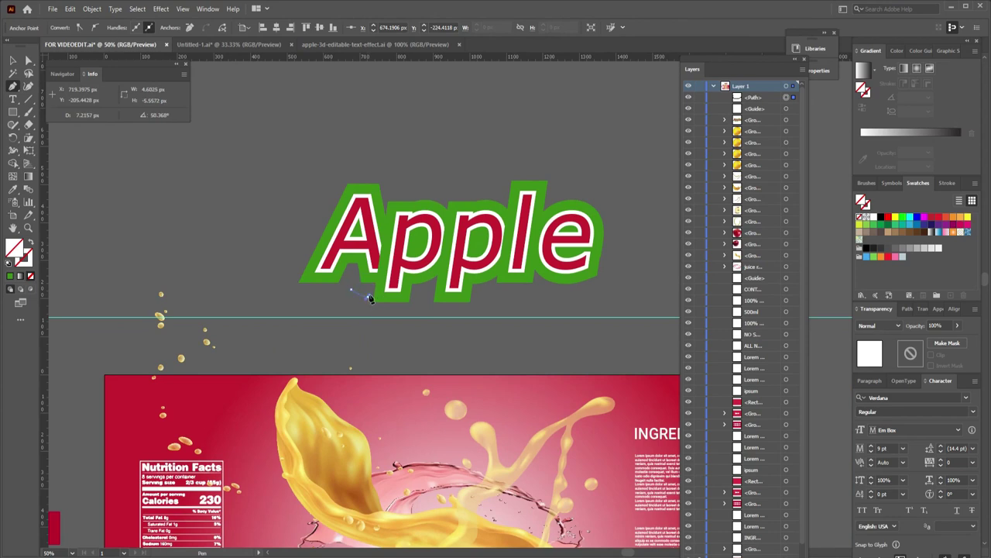
{"action": "left_click", "coordinate": [367, 316]}
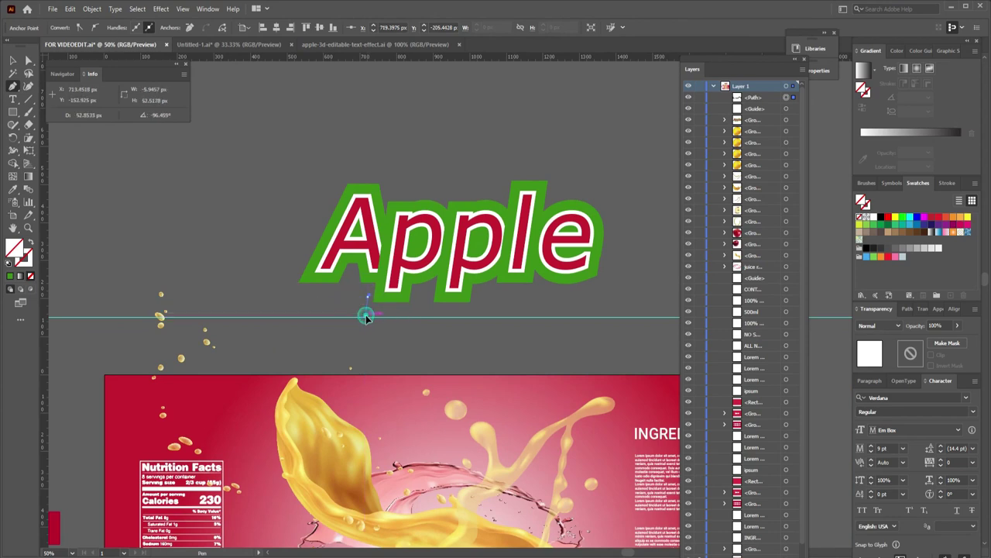
{"action": "left_click_drag", "start_coordinate": [410, 317], "coordinate": [415, 303]}
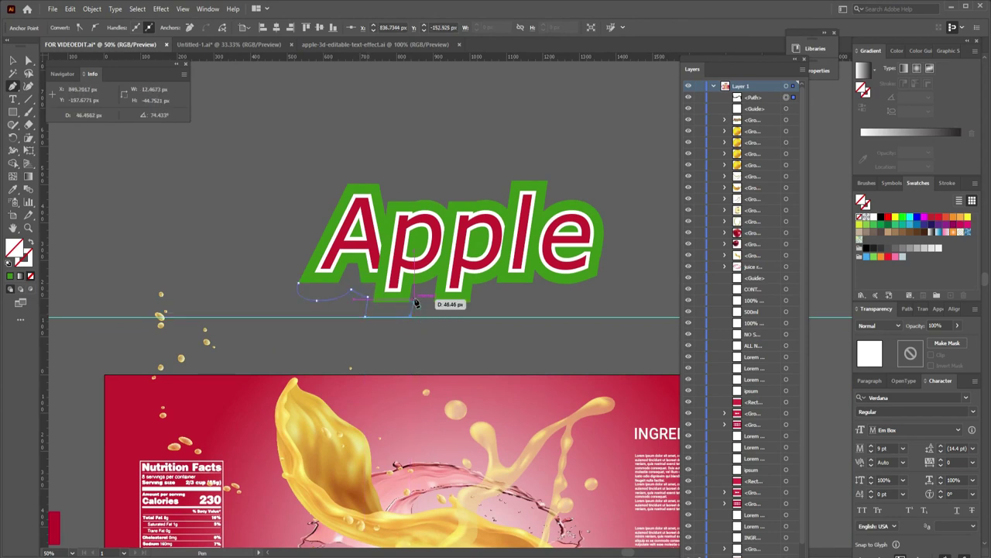
{"action": "key", "text": "ctrl+z"}
Extend the path under the letters to the right end and close it along their bottom edge
{"action": "mouse_move", "coordinate": [427, 299]}
{"action": "left_mouse_down"}
{"action": "mouse_move", "coordinate": [427, 319]}
{"action": "mouse_move", "coordinate": [474, 319]}
{"action": "mouse_move", "coordinate": [477, 302]}
{"action": "mouse_move", "coordinate": [492, 298]}
{"action": "left_mouse_up"}
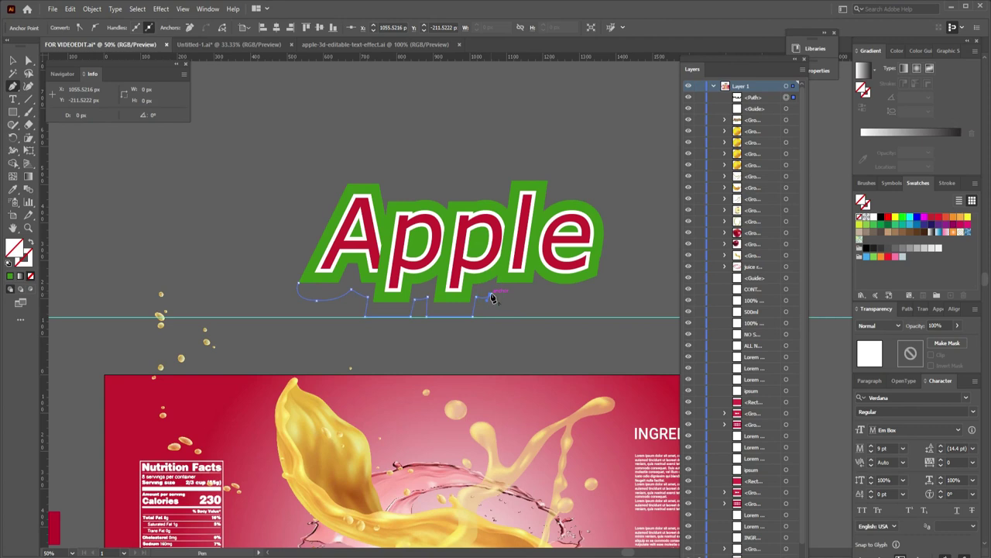
{"action": "left_click_drag", "start_coordinate": [530, 298], "coordinate": [542, 300]}
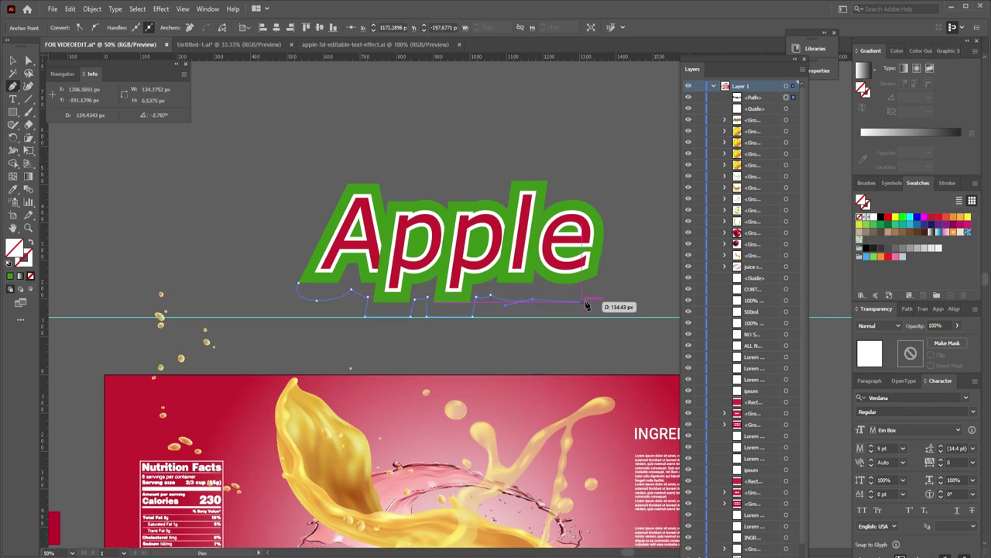
{"action": "left_click", "coordinate": [580, 304]}
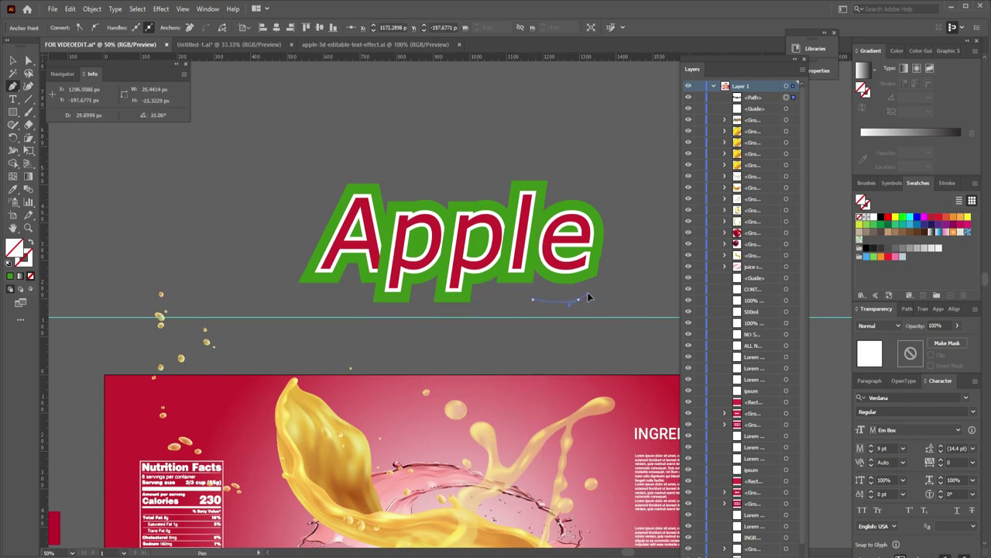
{"action": "left_click_drag", "start_coordinate": [594, 282], "coordinate": [567, 263]}
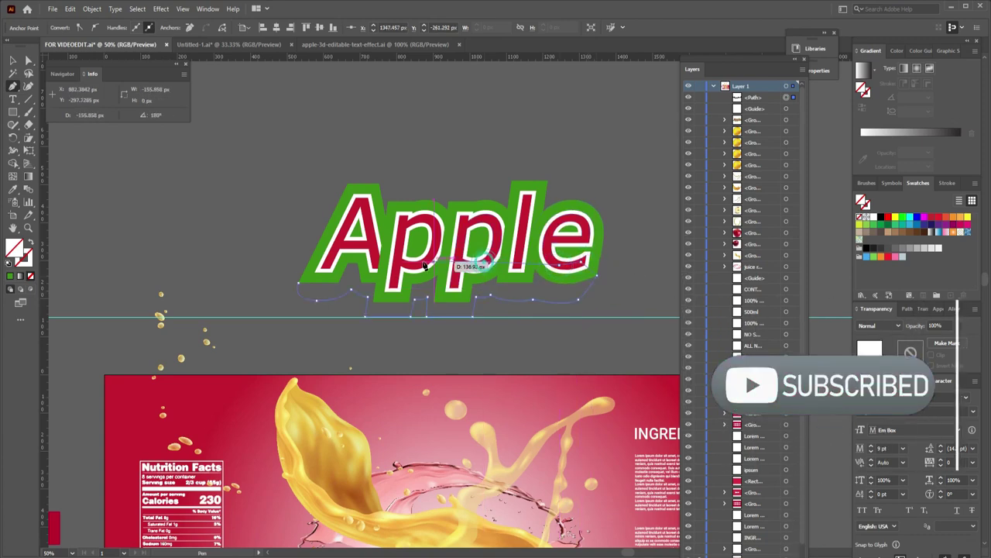
{"action": "left_click", "coordinate": [465, 265]}
{"action": "left_click", "coordinate": [409, 266]}
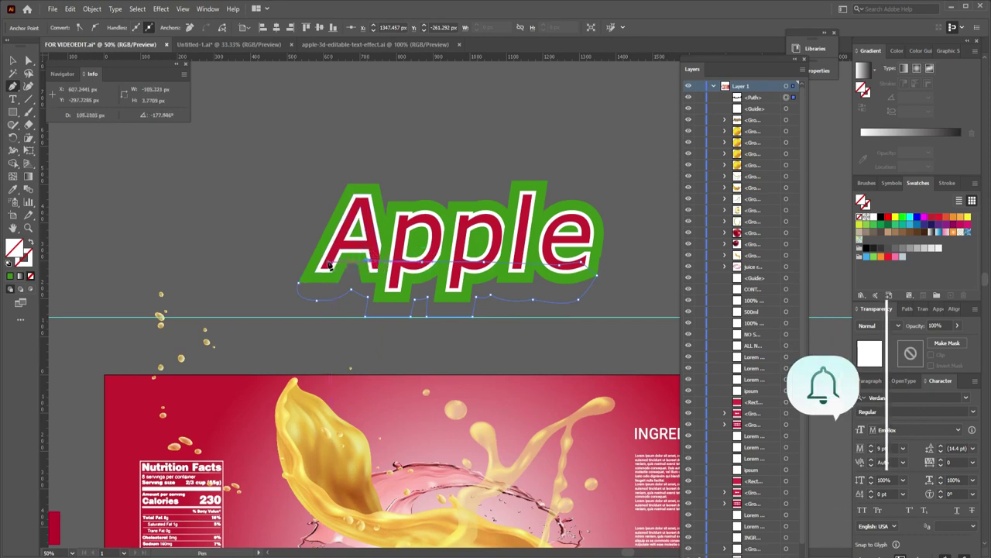
{"action": "left_click", "coordinate": [326, 265]}
{"action": "left_click", "coordinate": [299, 281]}
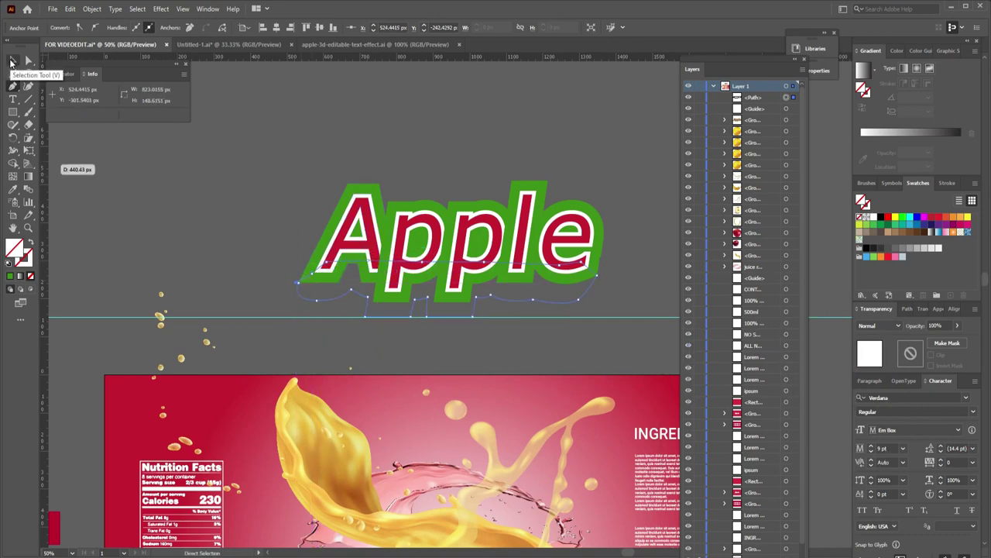
Fill the new extrusion shape with darker green 2e7703
{"action": "left_click", "coordinate": [10, 276]}
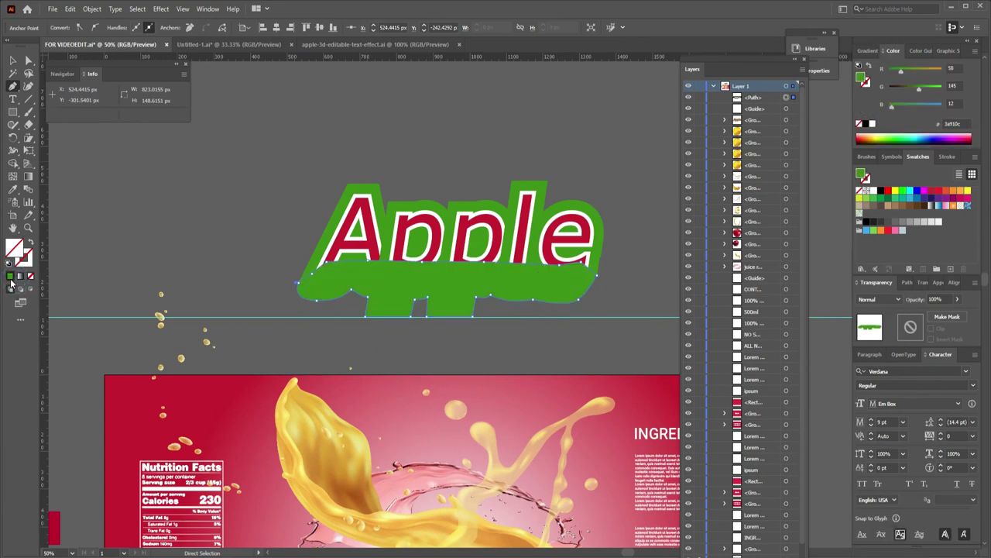
{"action": "double_click", "coordinate": [14, 250]}
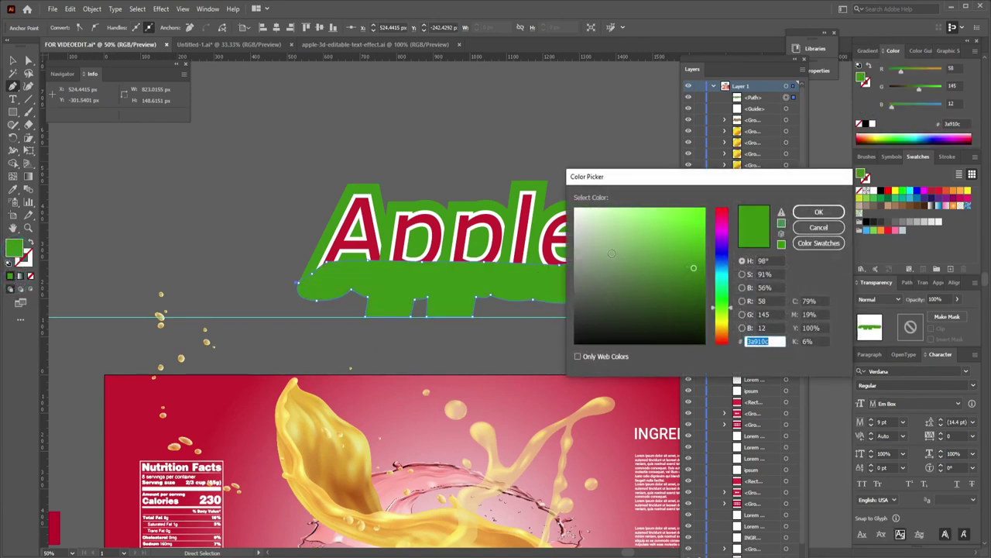
{"action": "left_click_drag", "start_coordinate": [695, 267], "coordinate": [703, 278]}
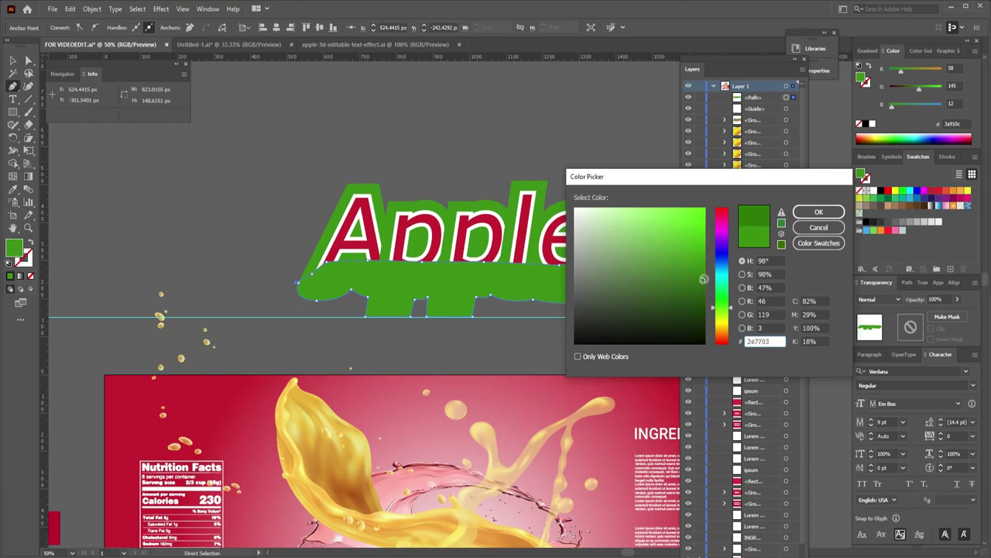
{"action": "left_click", "coordinate": [819, 212]}
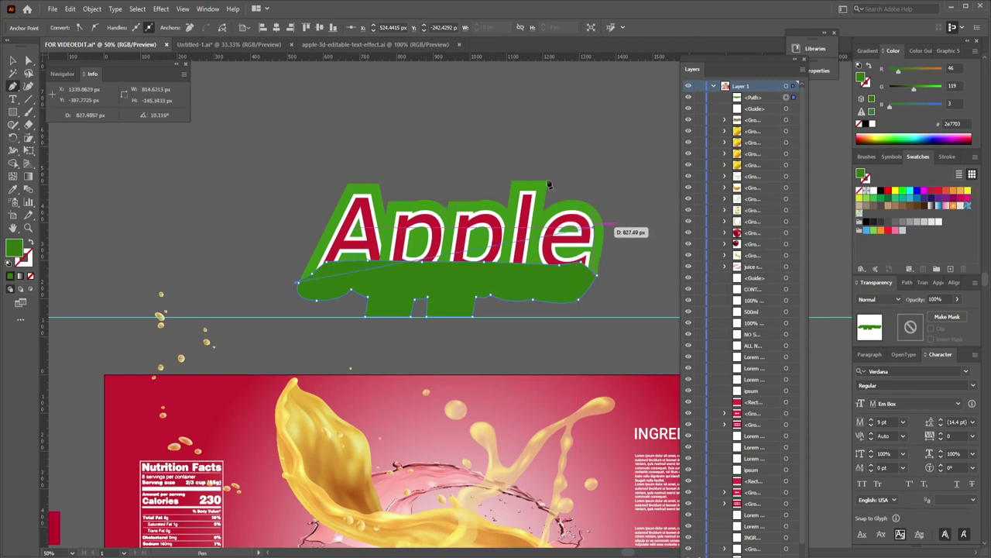
Send the green shadow shape backward one step via Arrange
{"action": "left_click", "coordinate": [12, 60]}
{"action": "right_click", "coordinate": [445, 276]}
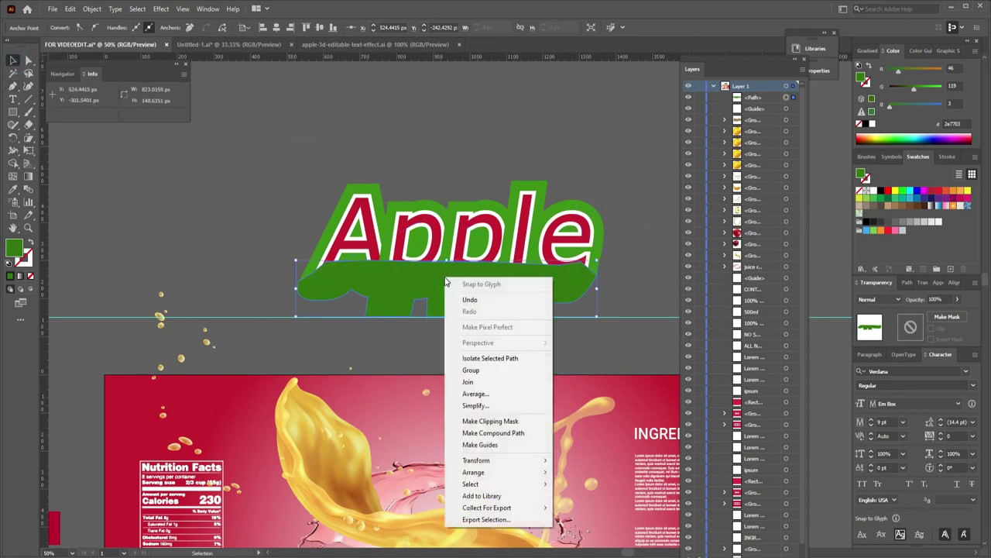
{"action": "mouse_move", "coordinate": [474, 472]}
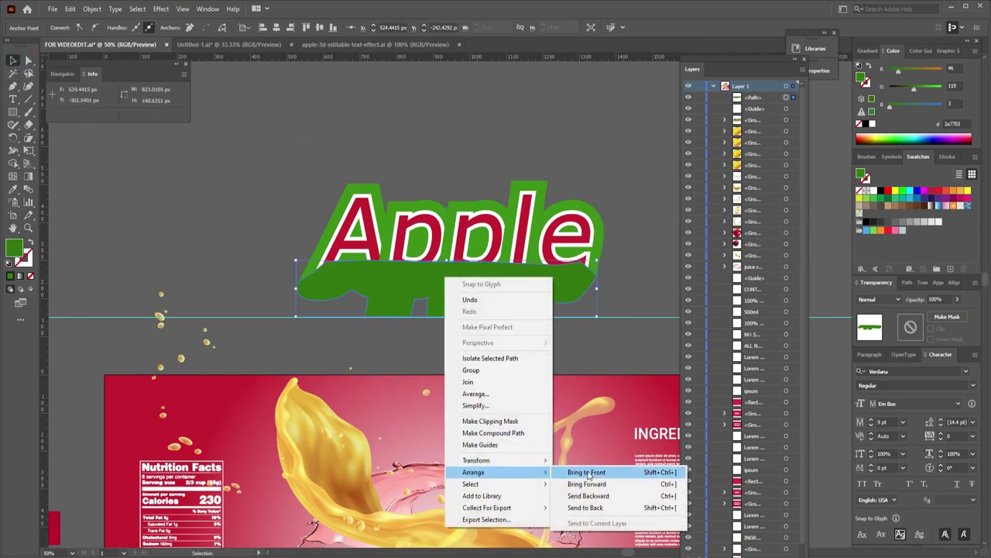
{"action": "left_click", "coordinate": [603, 496]}
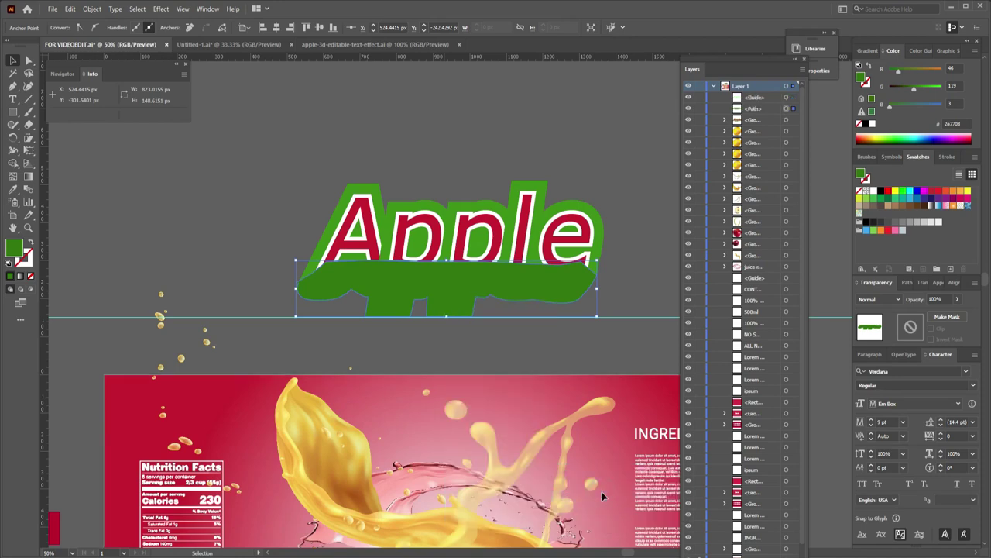
Scale the Apple title to about 768 px wide, centre it on the label, and move it lower in Layers
{"action": "scroll", "coordinate": [620, 246], "scroll_direction": "down", "scroll_amount": 1}
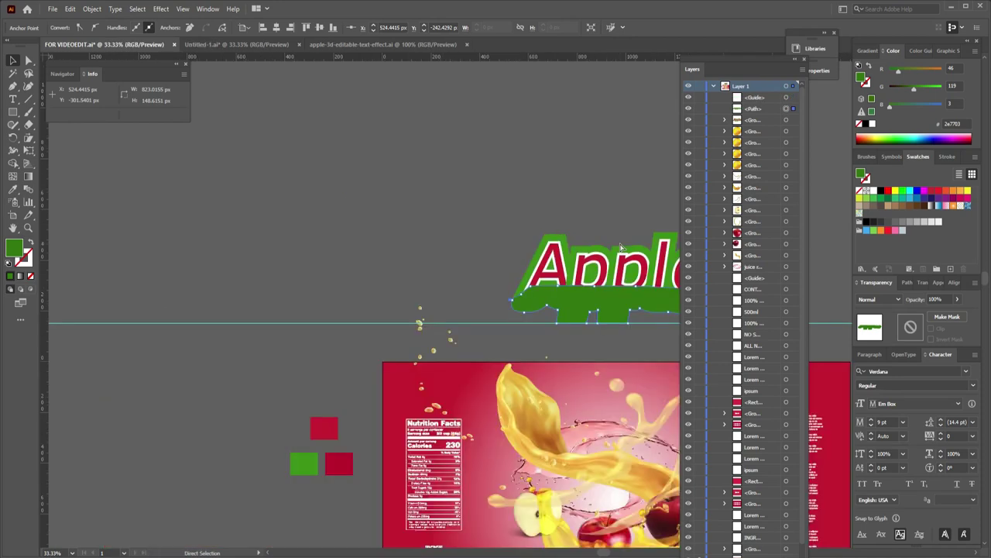
{"action": "scroll", "coordinate": [619, 247], "scroll_direction": "down", "scroll_amount": 1}
{"action": "left_click_drag", "start_coordinate": [620, 246], "coordinate": [412, 169]}
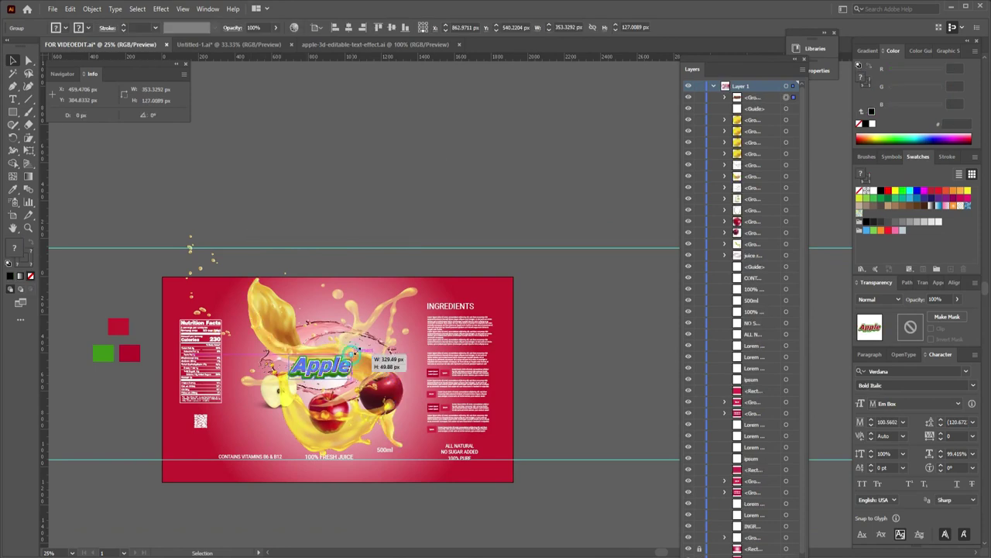
{"action": "left_click_drag", "start_coordinate": [353, 350], "coordinate": [395, 327]}
{"action": "left_click_drag", "start_coordinate": [357, 366], "coordinate": [381, 364]}
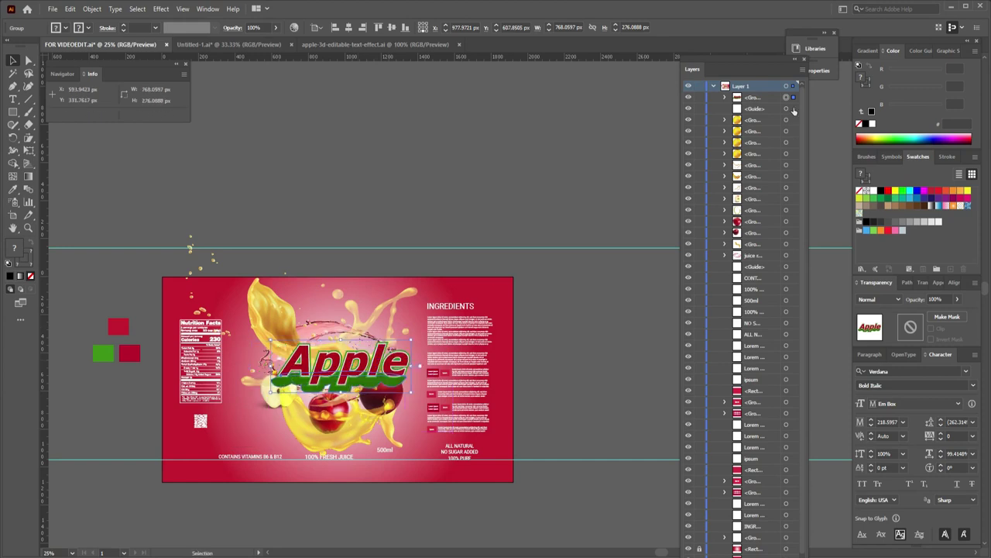
{"action": "left_click_drag", "start_coordinate": [760, 100], "coordinate": [760, 221]}
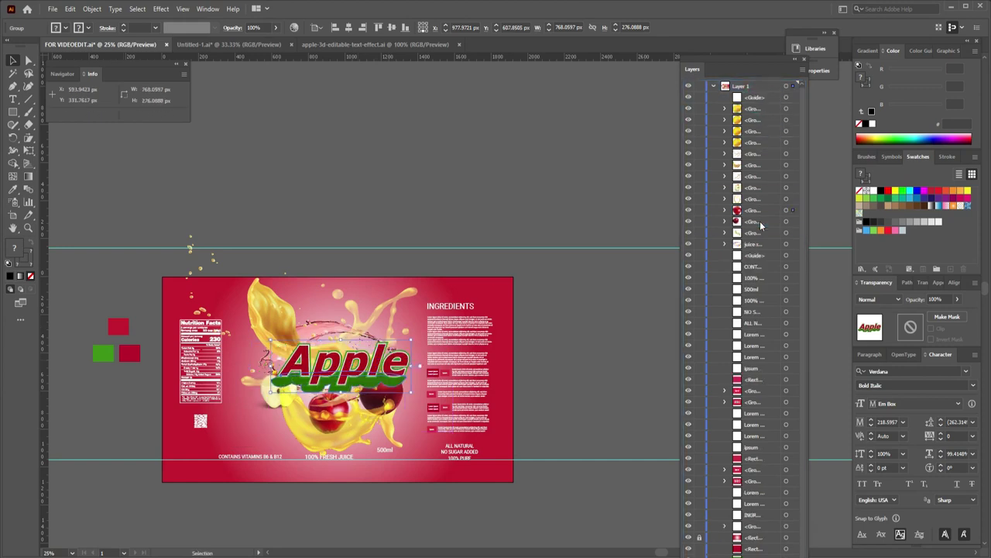
{"action": "left_click", "coordinate": [495, 215]}
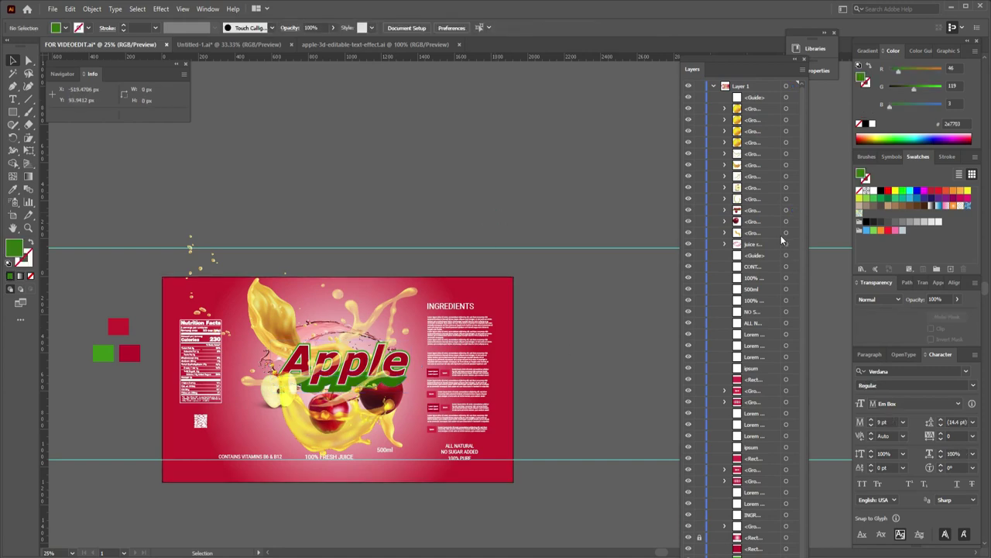
Move the middle apple group above the juice layer in the Layers panel
{"action": "left_click", "coordinate": [787, 209]}
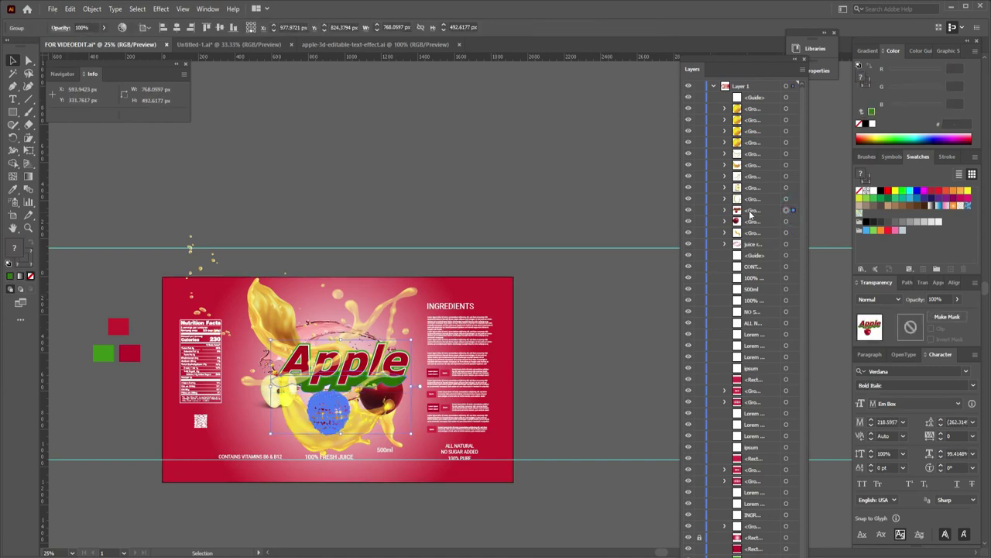
{"action": "left_click_drag", "start_coordinate": [752, 210], "coordinate": [752, 246]}
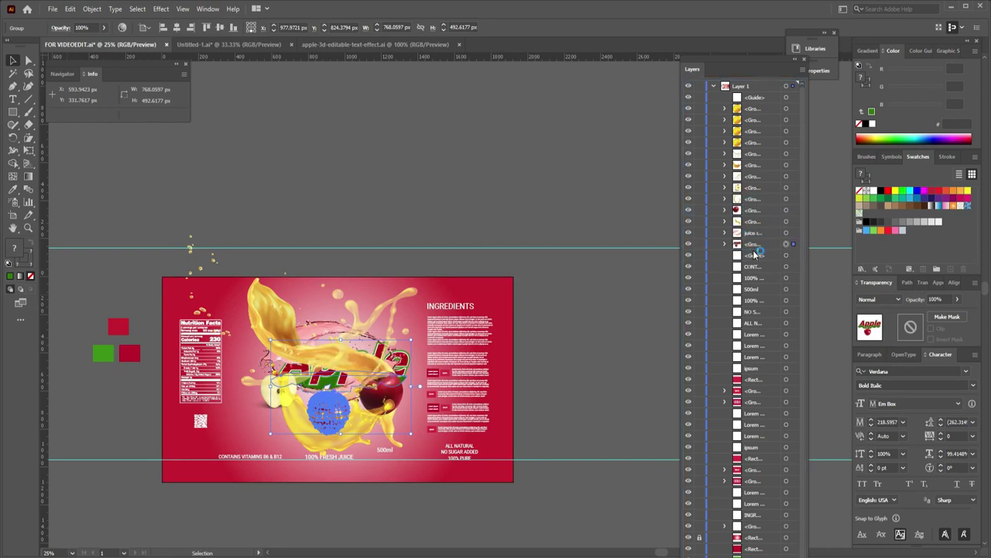
{"action": "left_click_drag", "start_coordinate": [755, 246], "coordinate": [753, 232]}
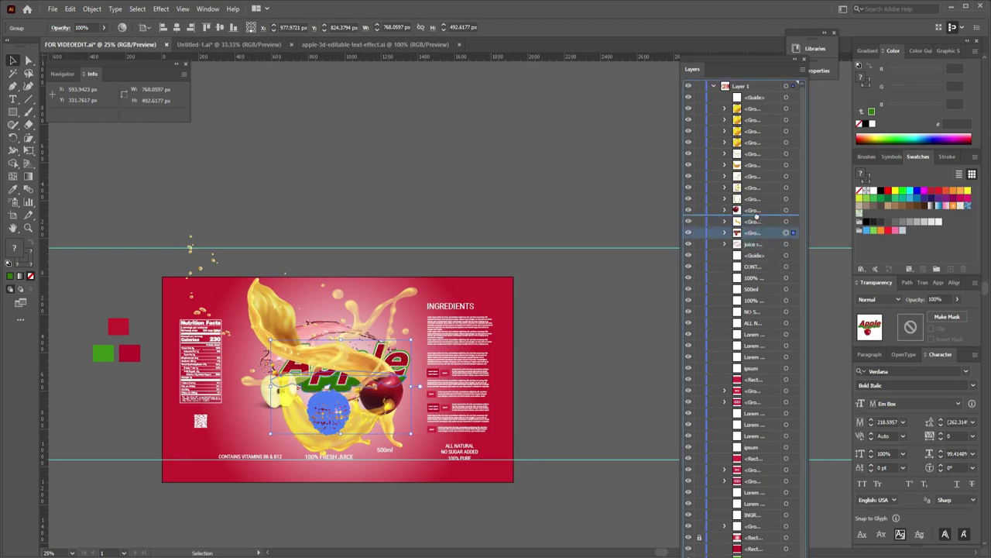
{"action": "left_click_drag", "start_coordinate": [758, 236], "coordinate": [757, 221]}
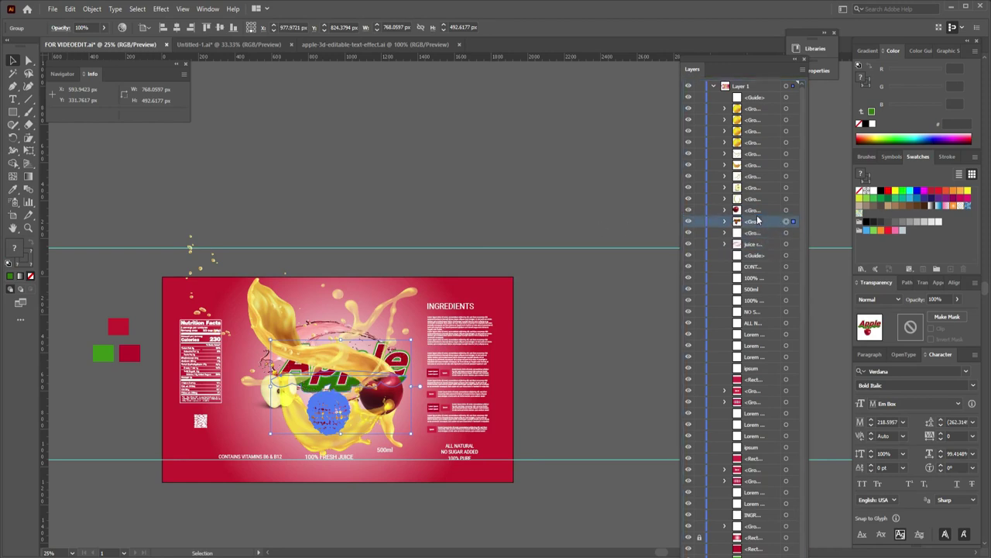
{"action": "left_click", "coordinate": [515, 221]}
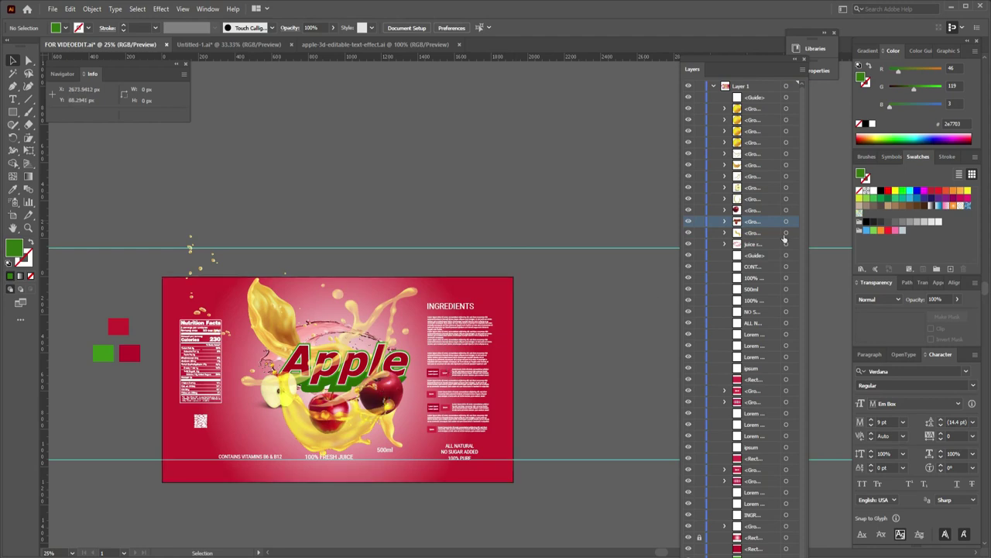
Try moving the right apple group, then undo the move
{"action": "left_click", "coordinate": [791, 210]}
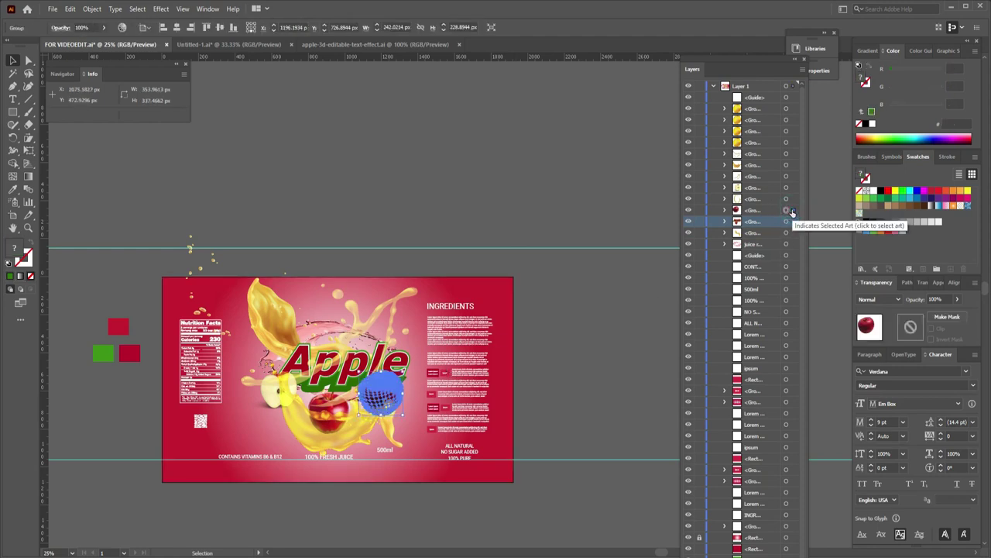
{"action": "left_click_drag", "start_coordinate": [390, 393], "coordinate": [397, 396]}
{"action": "key", "text": "ctrl+z"}
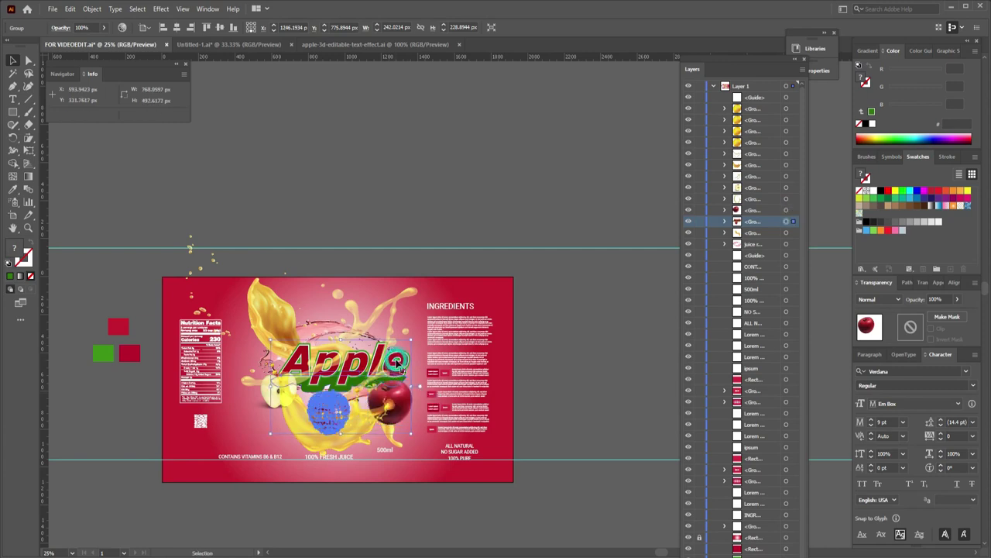
{"action": "key", "text": "ctrl+z"}
{"action": "key", "text": "ctrl+z"}
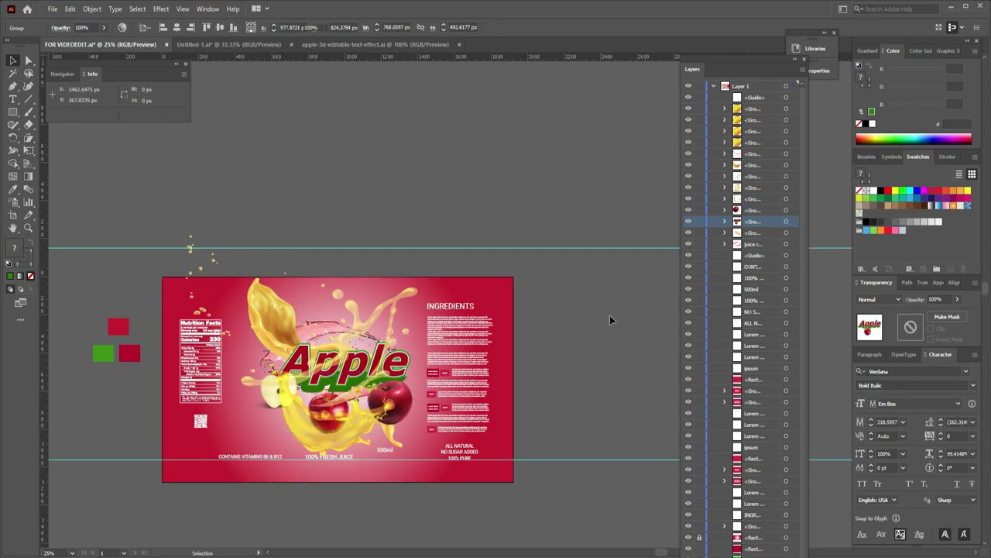
{"action": "left_click", "coordinate": [611, 316]}
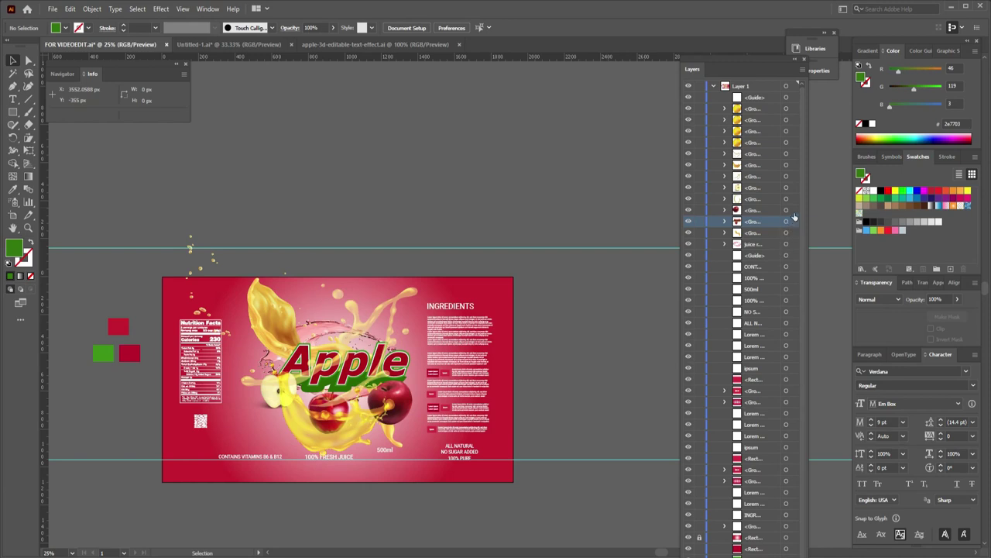
Expand the middle apple group and pull its first sublayer, the centre apple, out of it
{"action": "left_click", "coordinate": [793, 223]}
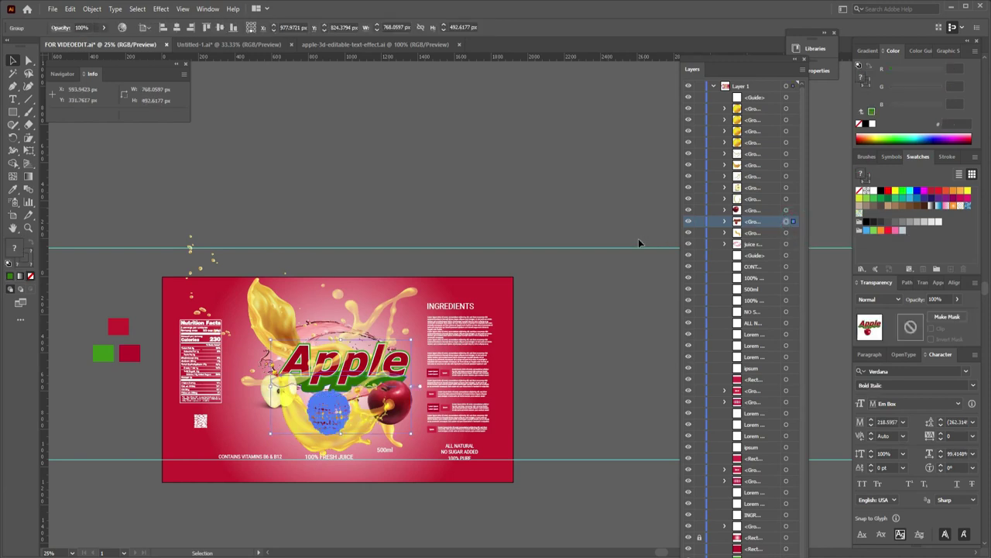
{"action": "left_click", "coordinate": [726, 222]}
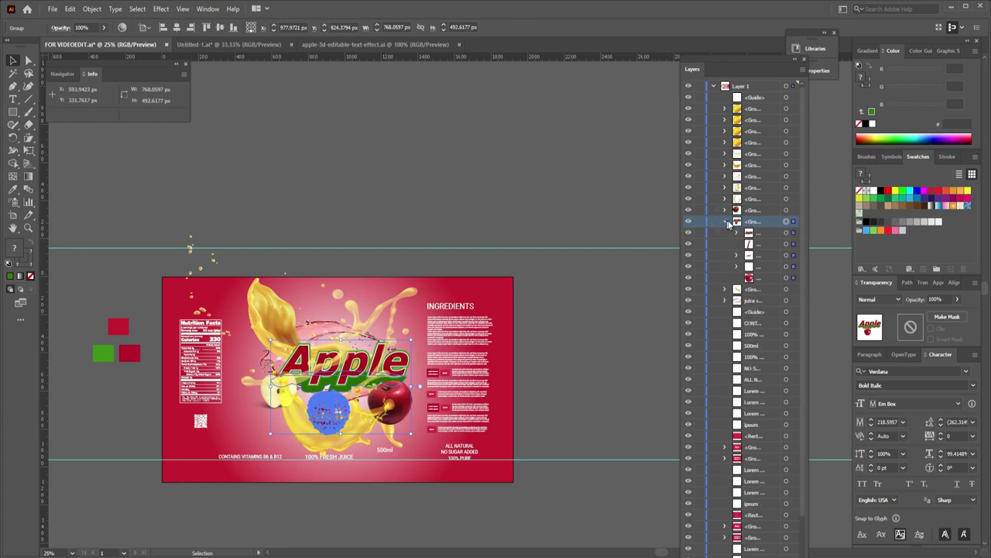
{"action": "left_click_drag", "start_coordinate": [758, 235], "coordinate": [732, 225]}
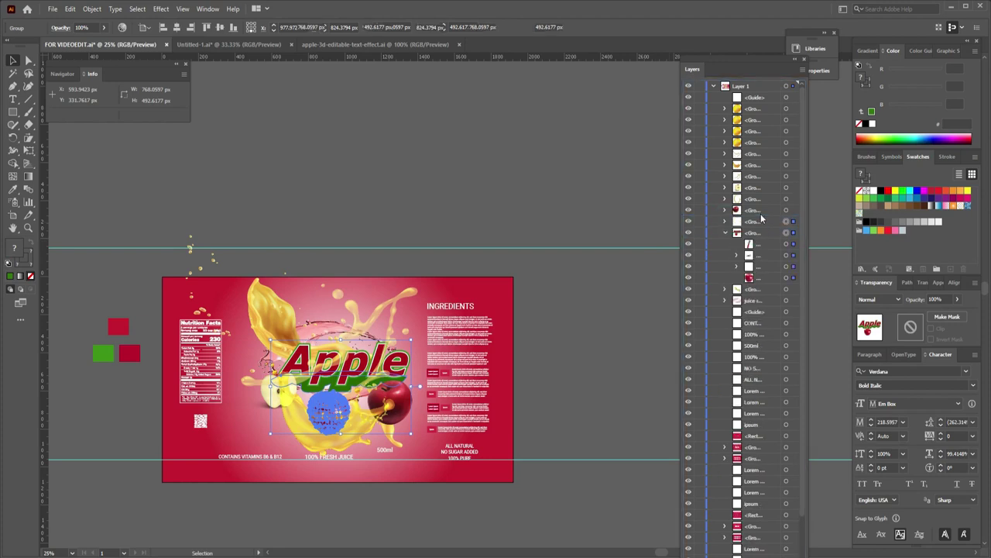
{"action": "left_click", "coordinate": [727, 232]}
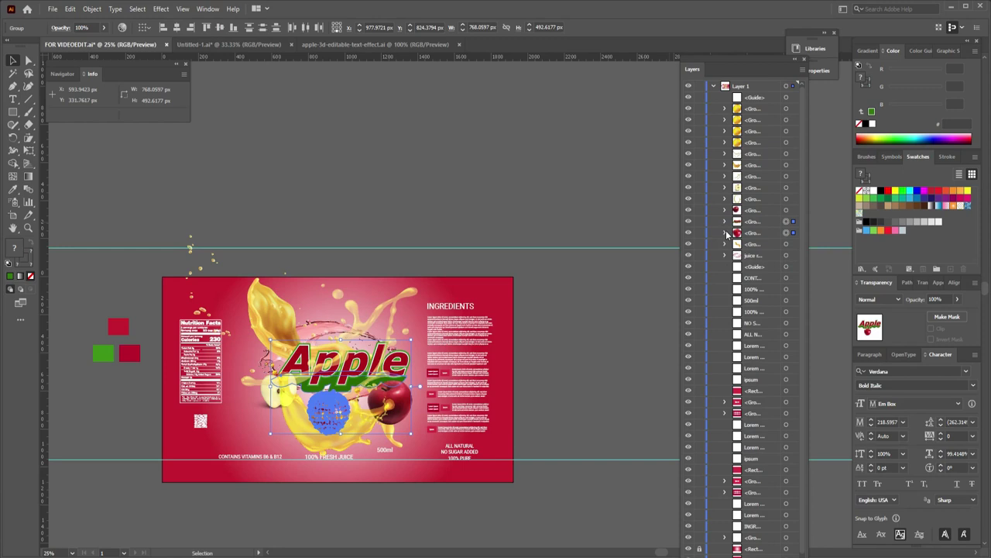
{"action": "left_click", "coordinate": [588, 221]}
{"action": "left_click", "coordinate": [409, 364]}
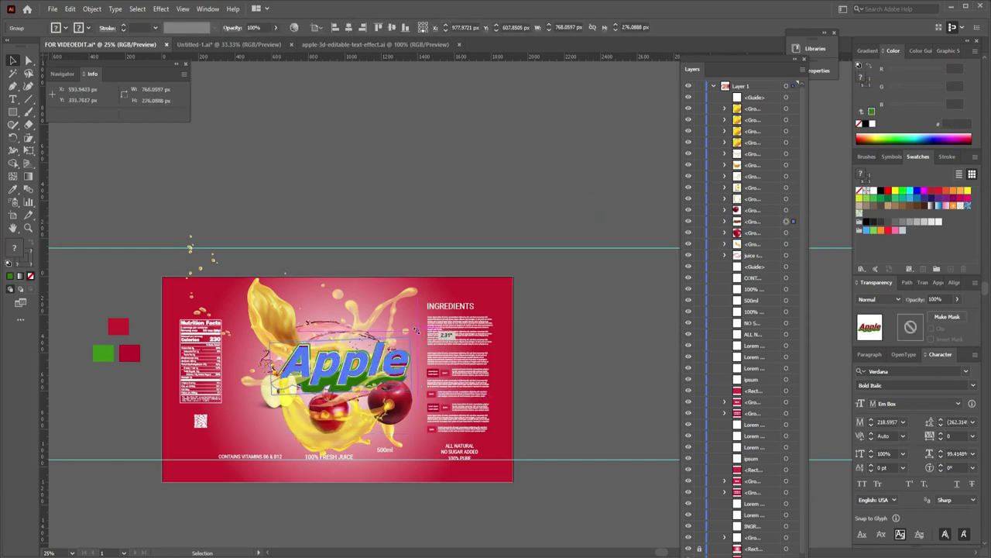
Raise the Apple title slightly and nudge the middle apple a little lower
{"action": "left_click_drag", "start_coordinate": [370, 379], "coordinate": [368, 364]}
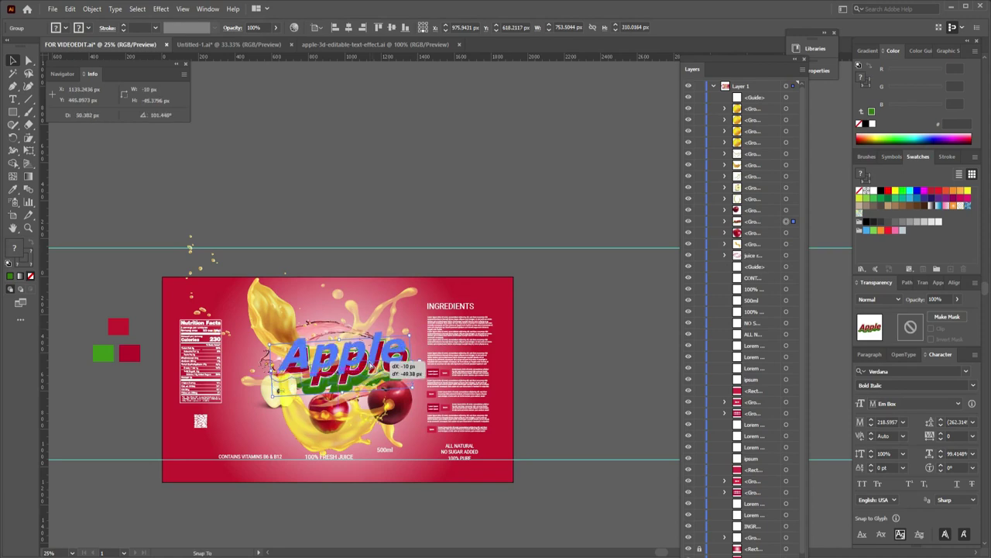
{"action": "left_click_drag", "start_coordinate": [272, 404], "coordinate": [275, 417]}
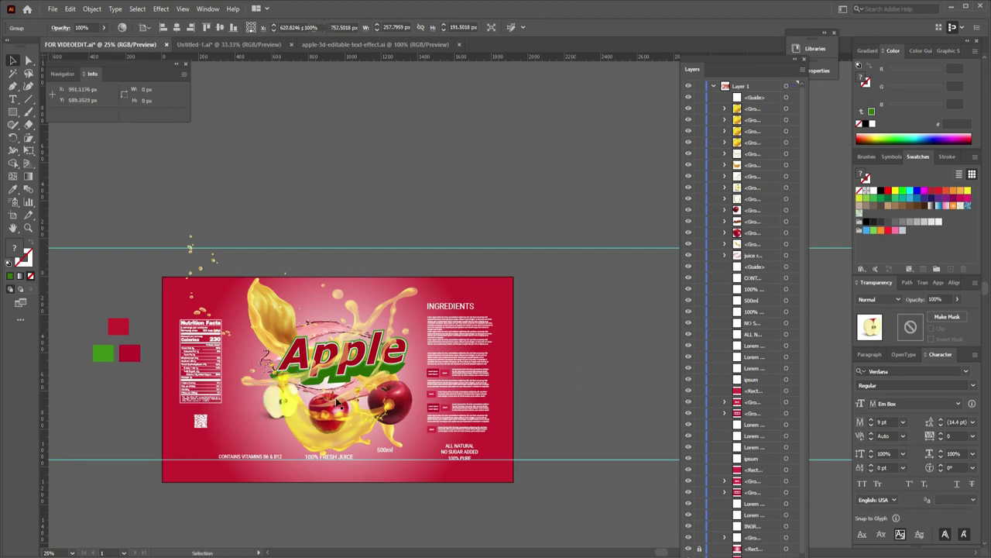
{"action": "key", "text": "ctrl+shift+a"}
{"action": "left_click_drag", "start_coordinate": [325, 403], "coordinate": [326, 413]}
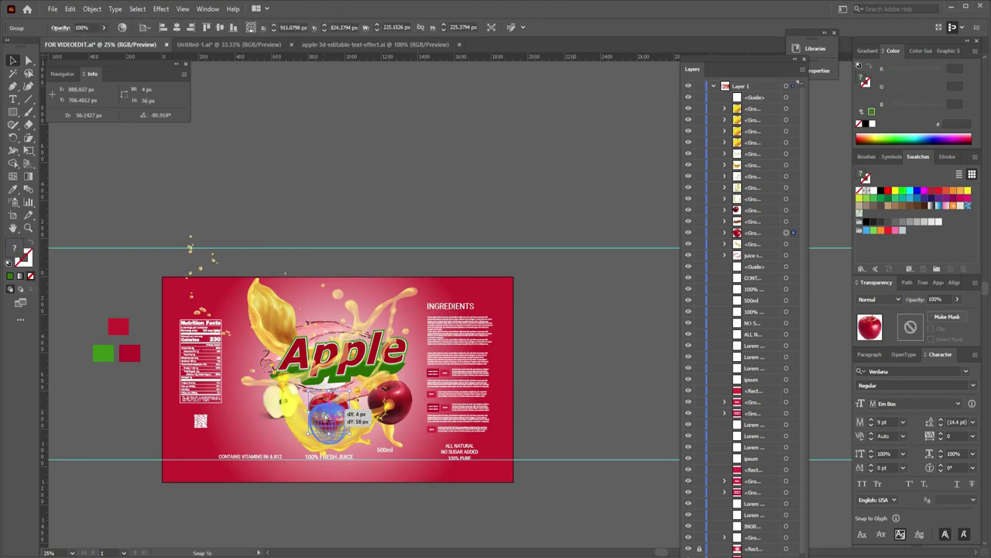
{"action": "left_click", "coordinate": [599, 392]}
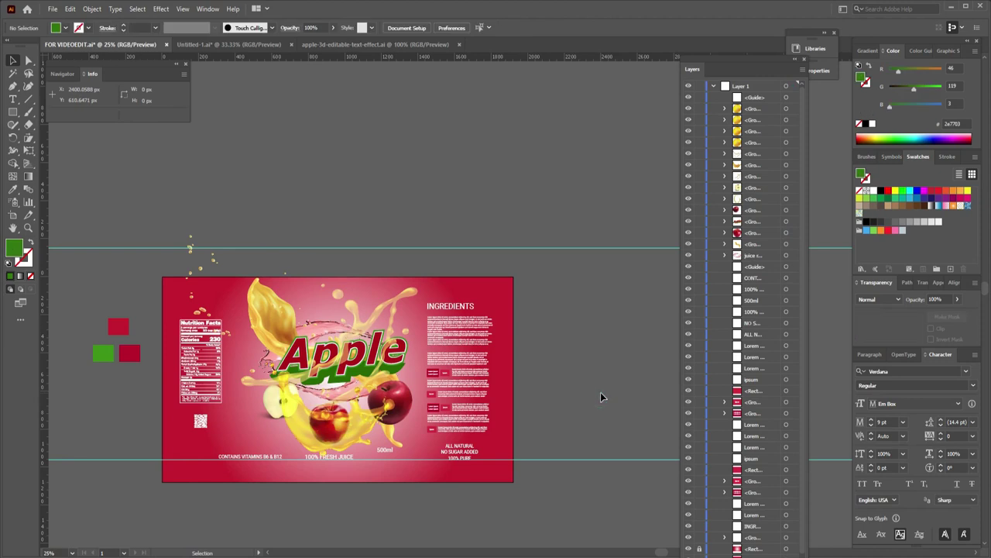
Scale up the splash artwork behind the Apple title slightly from its corner
{"action": "left_click", "coordinate": [407, 299]}
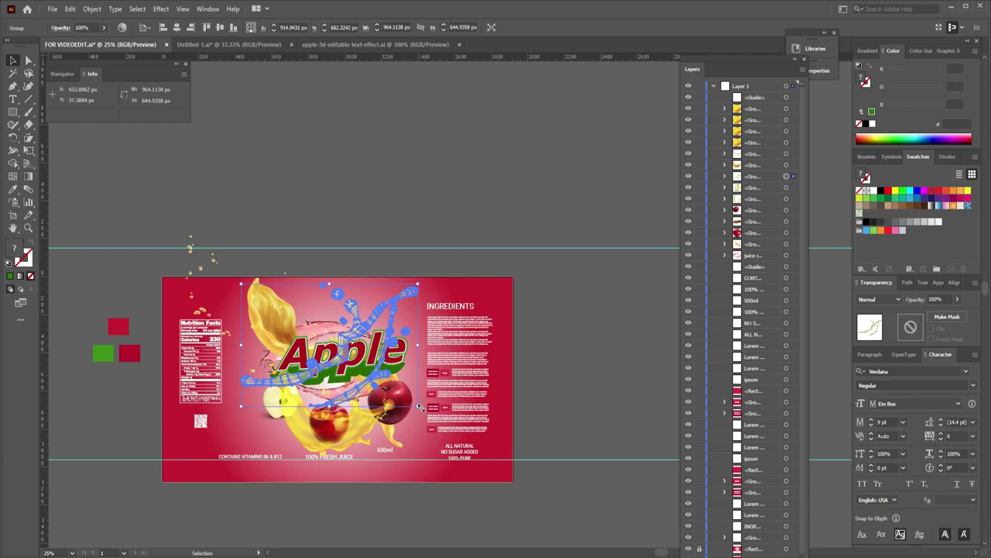
{"action": "left_click_drag", "start_coordinate": [419, 406], "coordinate": [426, 413]}
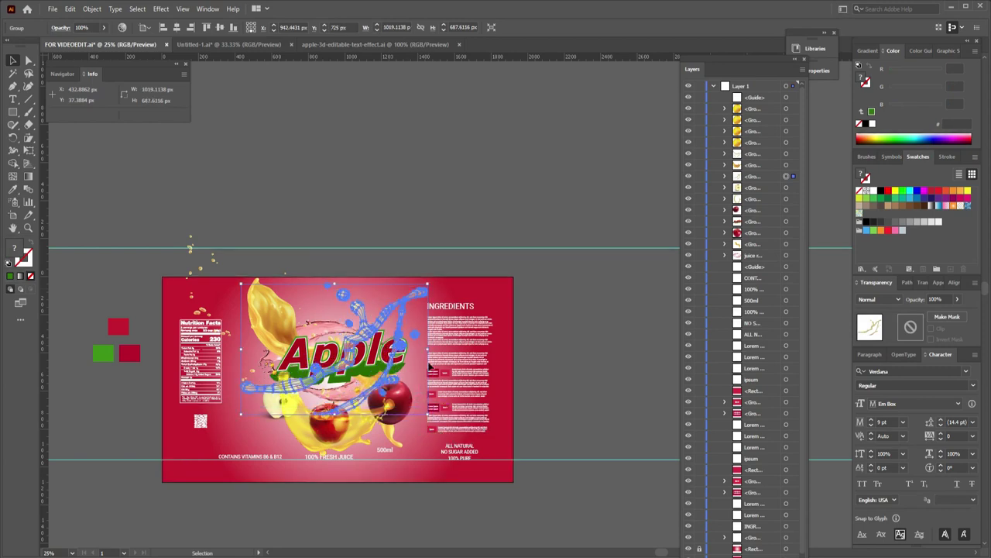
{"action": "left_click", "coordinate": [567, 380]}
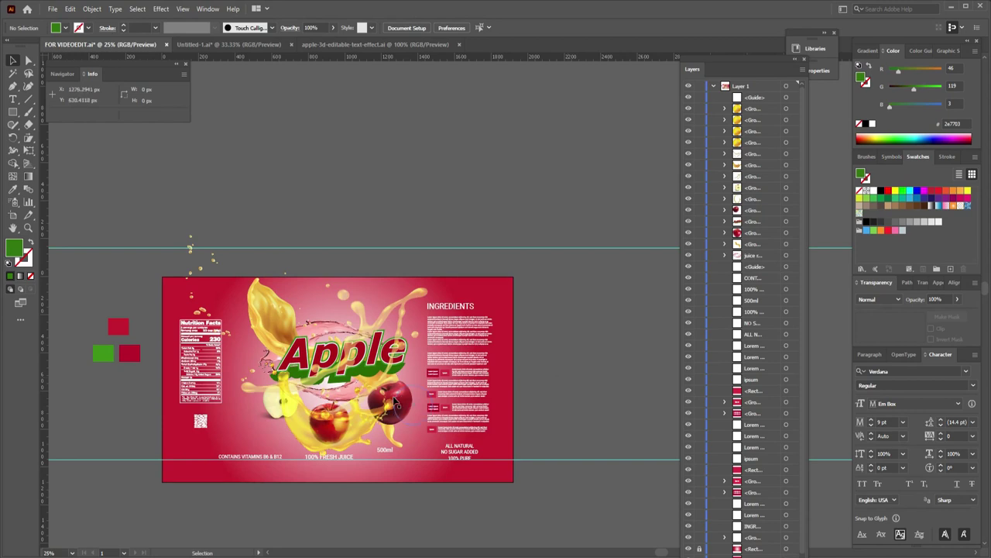
Nudge the right red apple, clip it with a clipping mask, and reposition it on the label
{"action": "left_click_drag", "start_coordinate": [393, 398], "coordinate": [392, 395]}
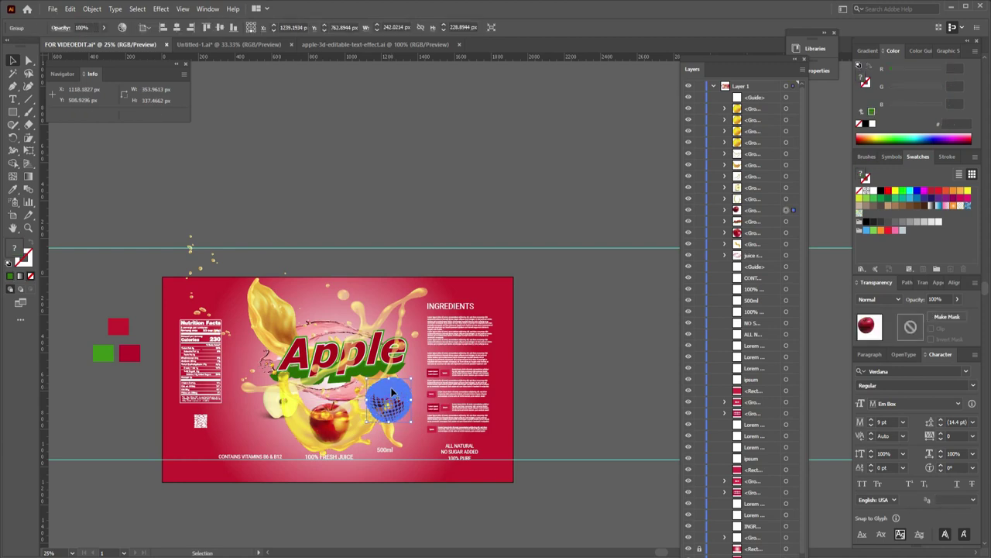
{"action": "key", "text": "ctrl+7"}
{"action": "left_click_drag", "start_coordinate": [392, 422], "coordinate": [420, 406]}
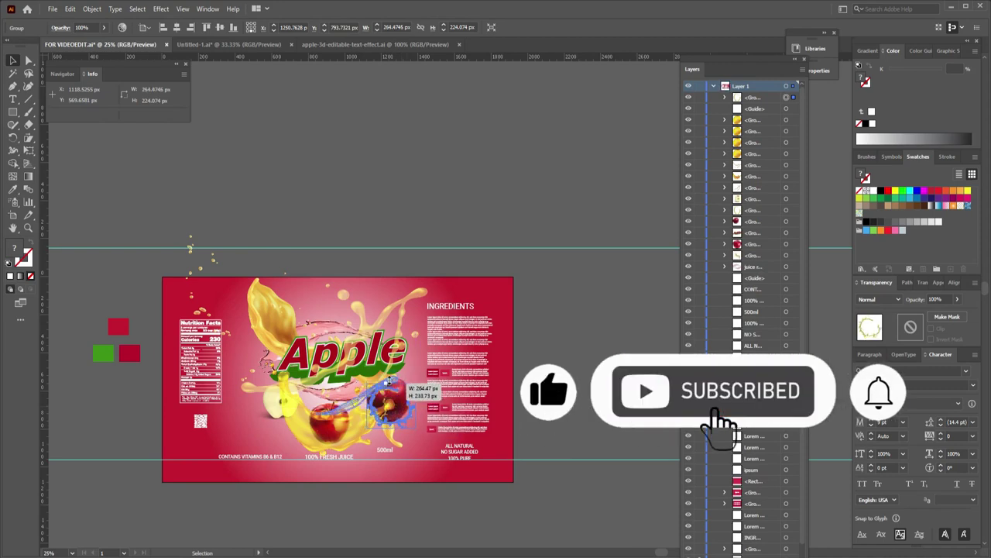
{"action": "left_click", "coordinate": [577, 400]}
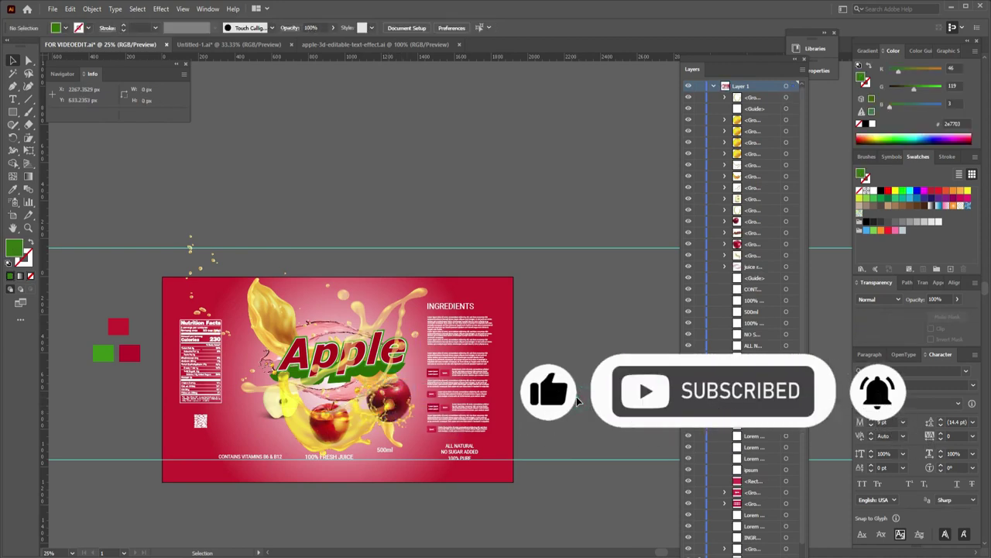